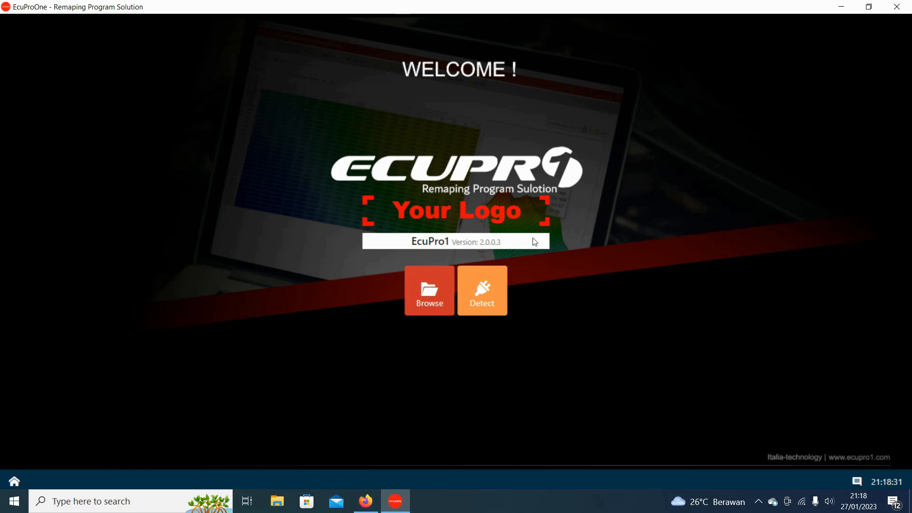
# Detect the connected ECU with Honda as the manufacturer and open the detected VARIO 125 OLD TECNNO NON ISS_KZRA-651 model.
pyautogui.click(486, 288)
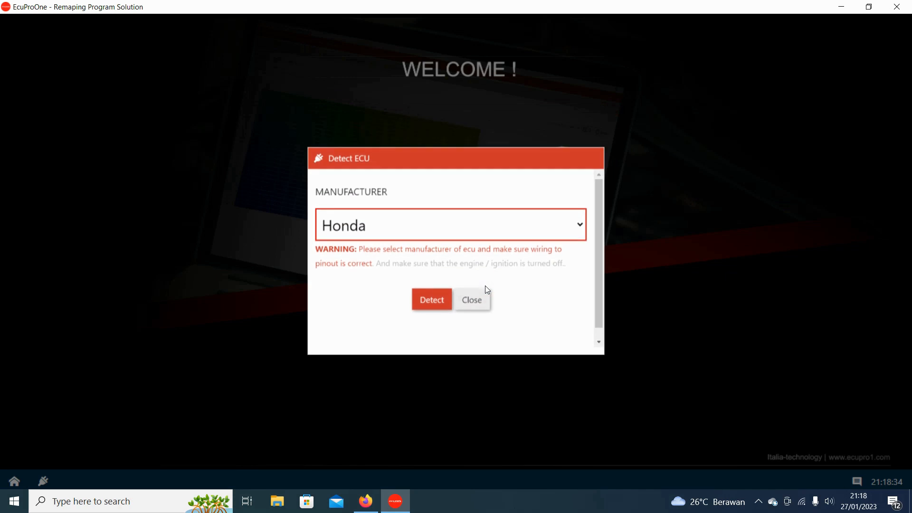
pyautogui.click(407, 219)
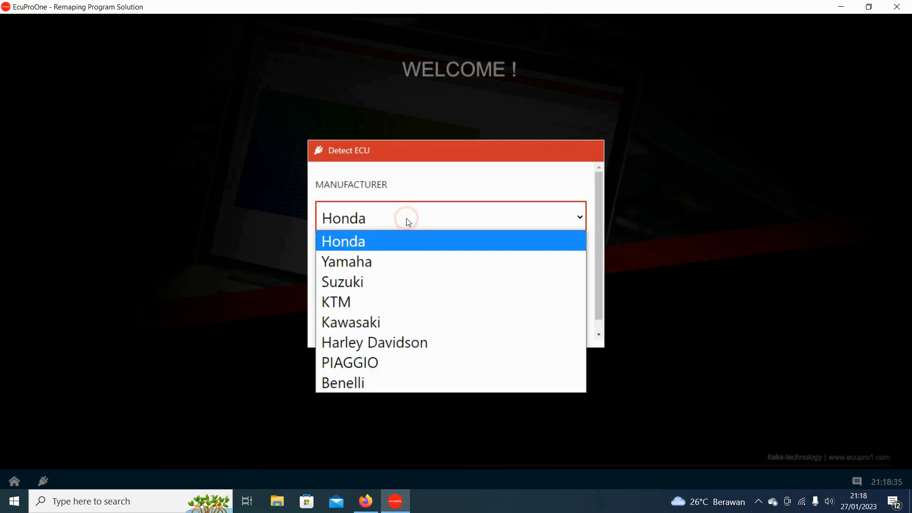
pyautogui.click(383, 227)
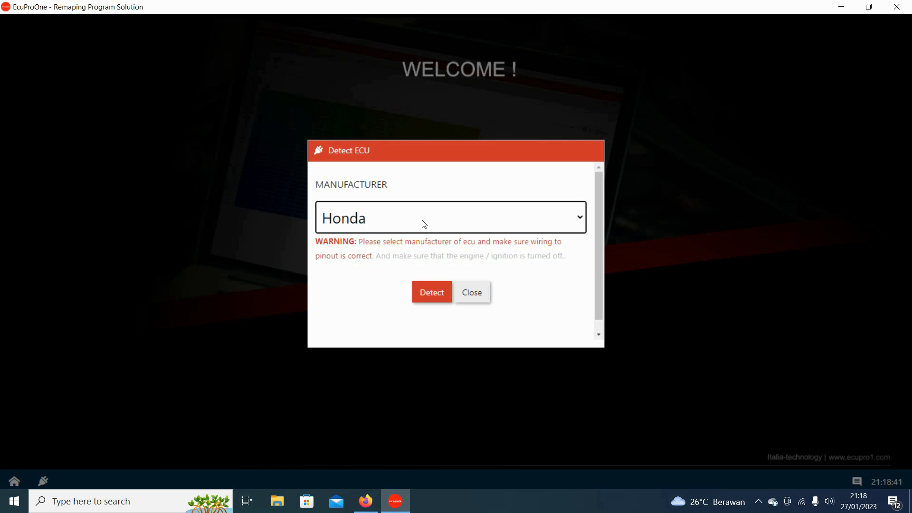
pyautogui.click(448, 294)
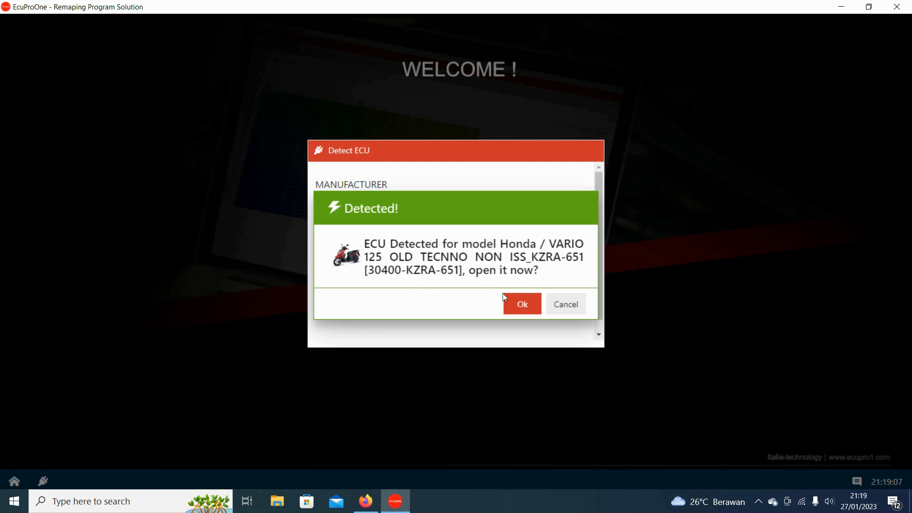
pyautogui.click(526, 304)
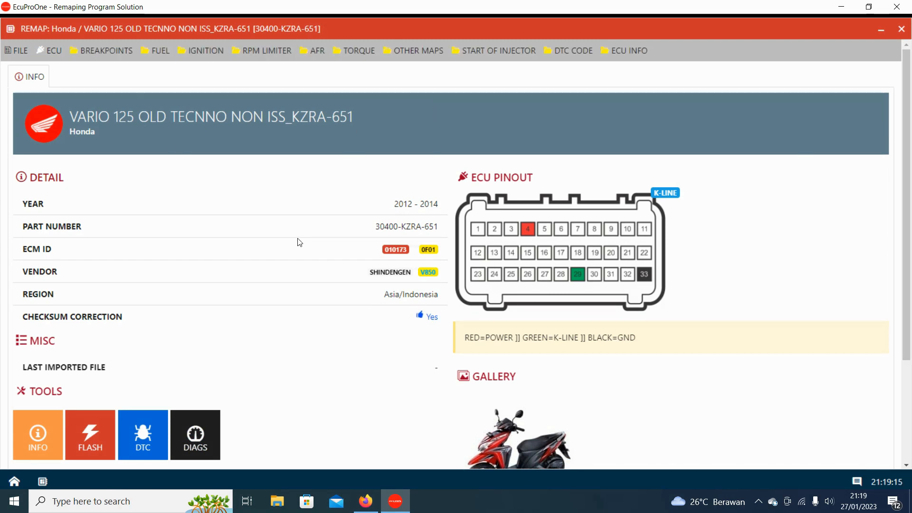
pyautogui.scroll(-1, 165, 363)
pyautogui.scroll(1, 166, 364)
pyautogui.click(17, 54)
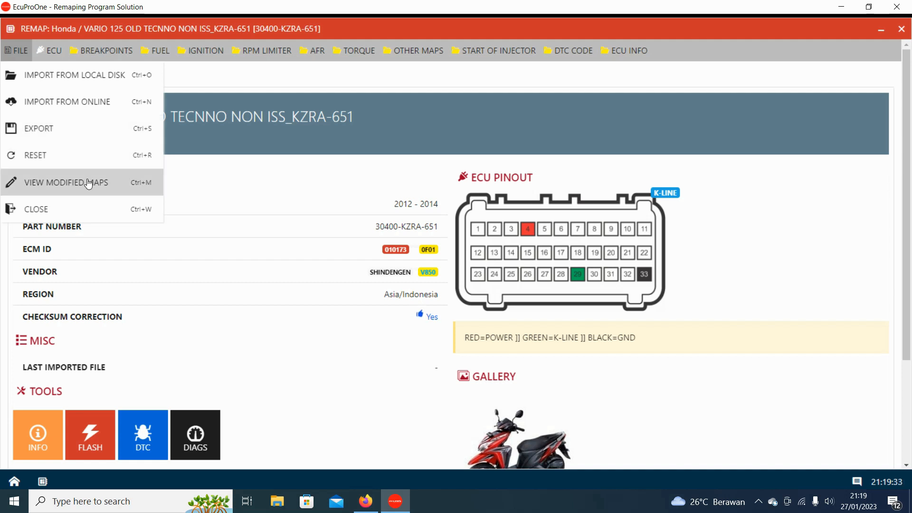
pyautogui.click(93, 217)
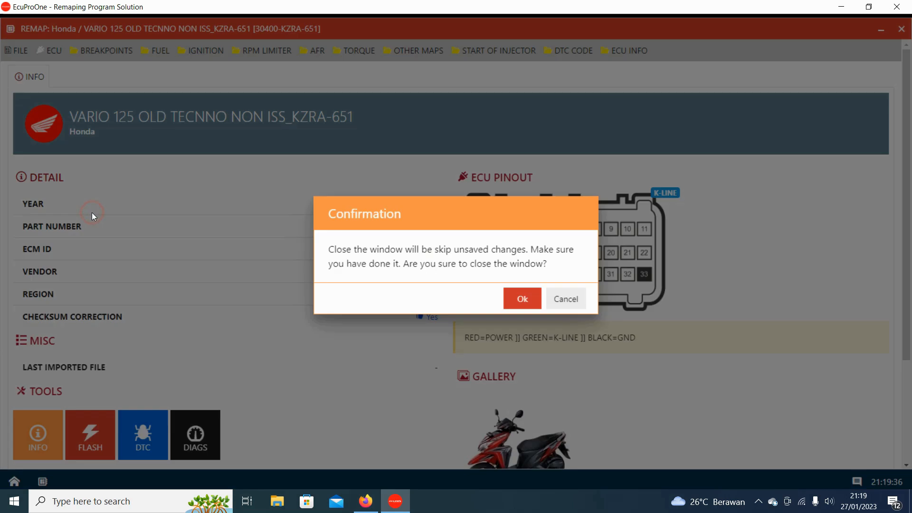
pyautogui.click(572, 301)
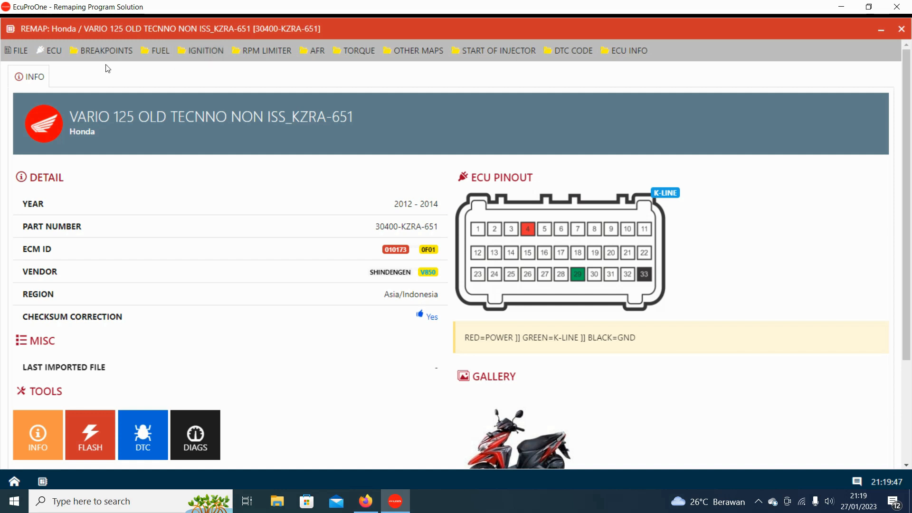
pyautogui.click(20, 57)
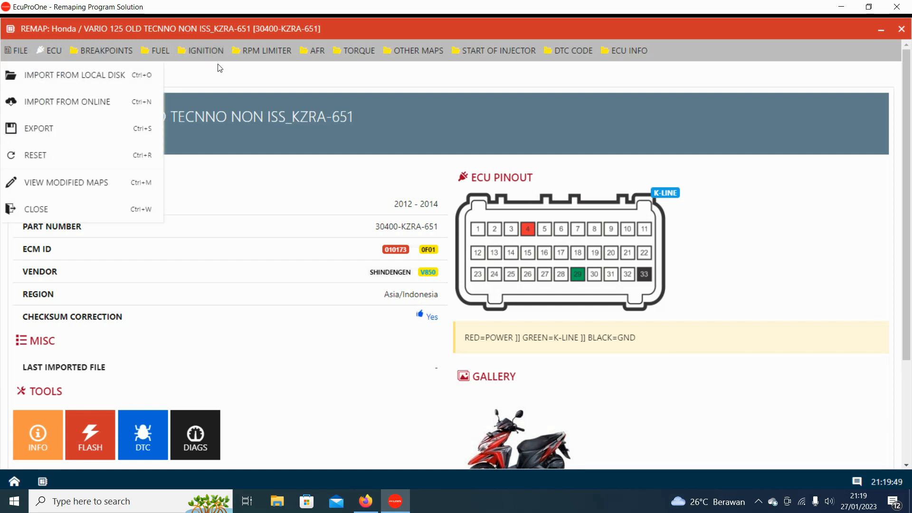
pyautogui.click(220, 78)
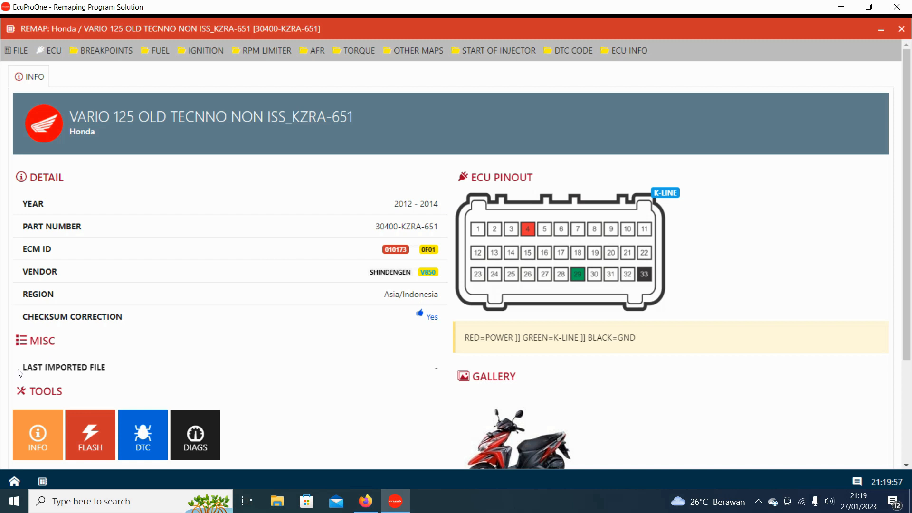
# Check the last imported file entry on the ECU's info page.
pyautogui.moveTo(22, 372); pyautogui.dragTo(112, 377)
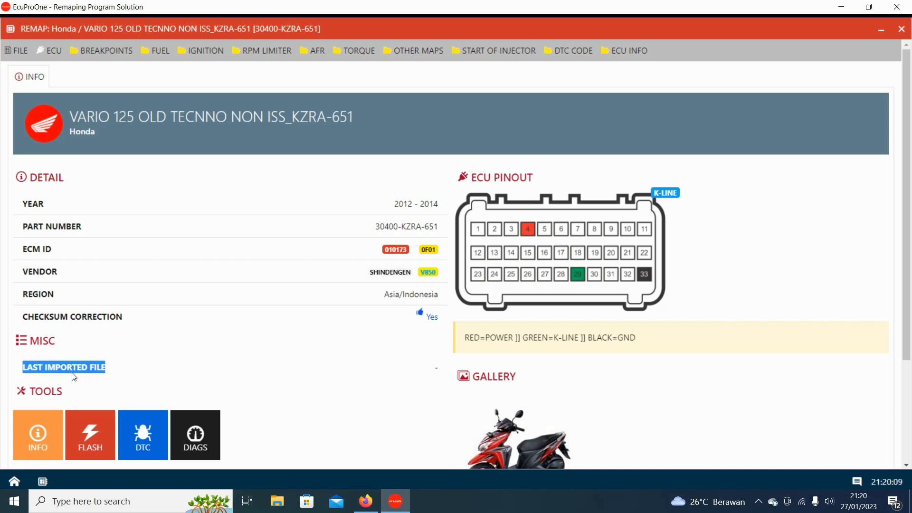
pyautogui.moveTo(430, 365); pyautogui.dragTo(432, 368)
pyautogui.click(423, 380)
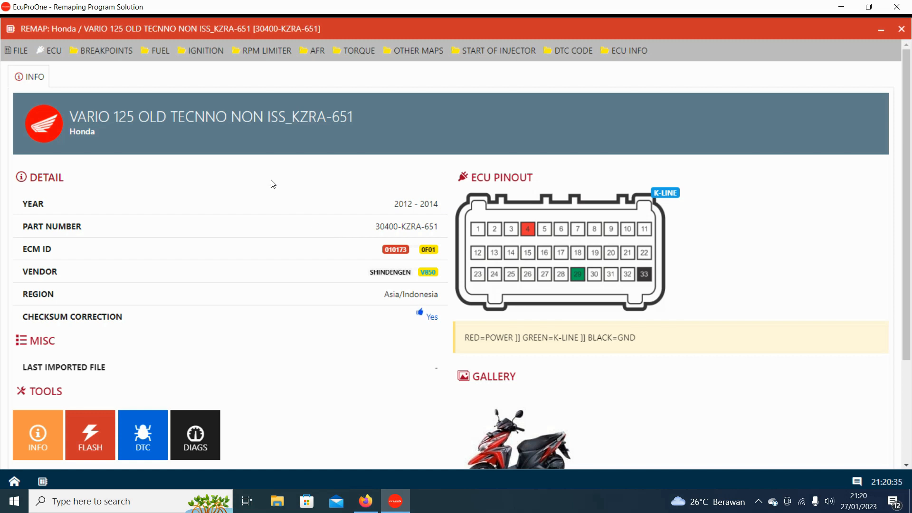
# Open the ignition map and import the 30400-KZRA-651 test ECM file from the local disk, replacing the previous mapping values.
pyautogui.click(204, 51)
pyautogui.click(214, 78)
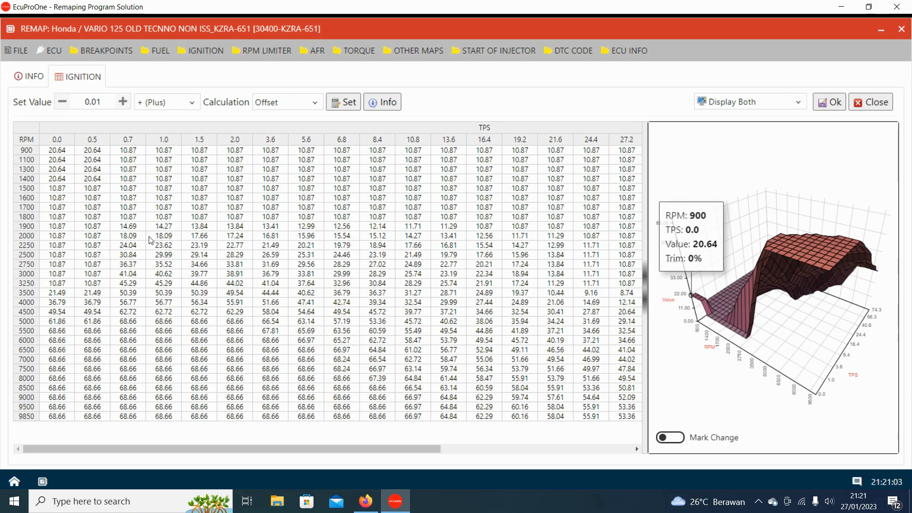
pyautogui.click(20, 52)
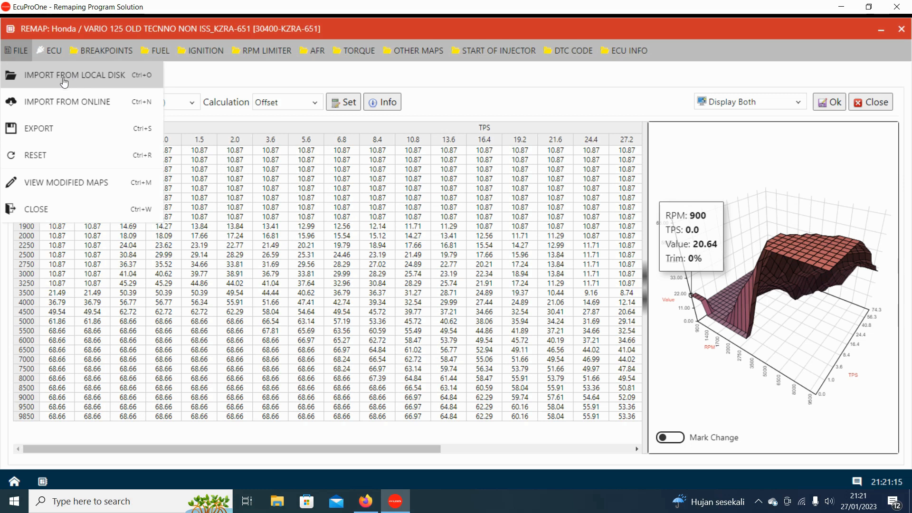
pyautogui.click(113, 81)
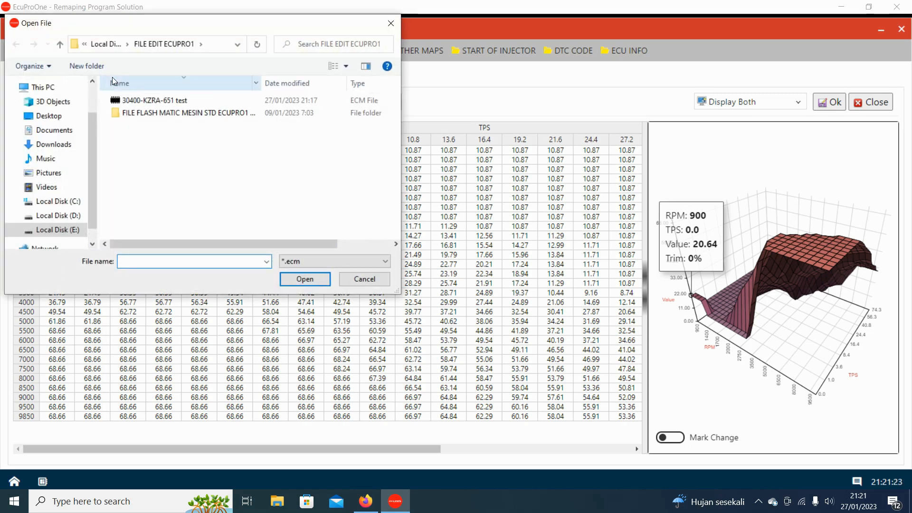
pyautogui.click(182, 102)
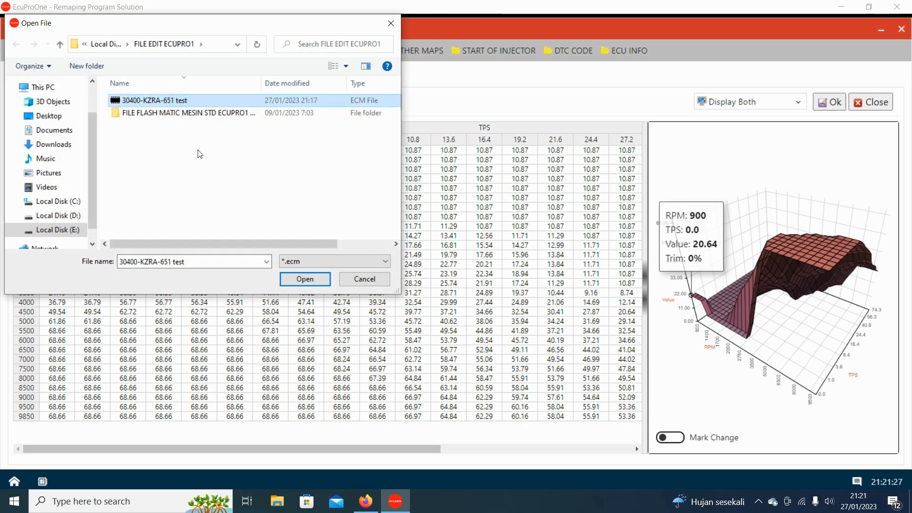
pyautogui.click(285, 280)
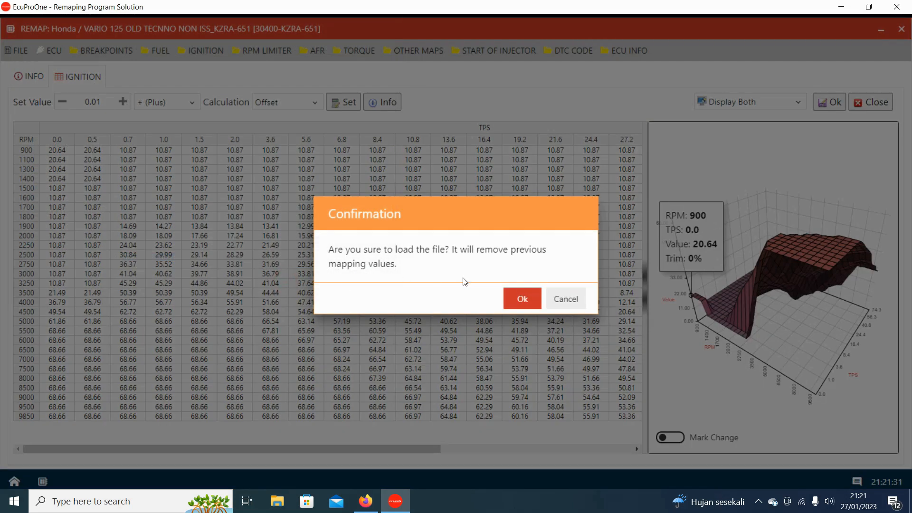
pyautogui.click(523, 299)
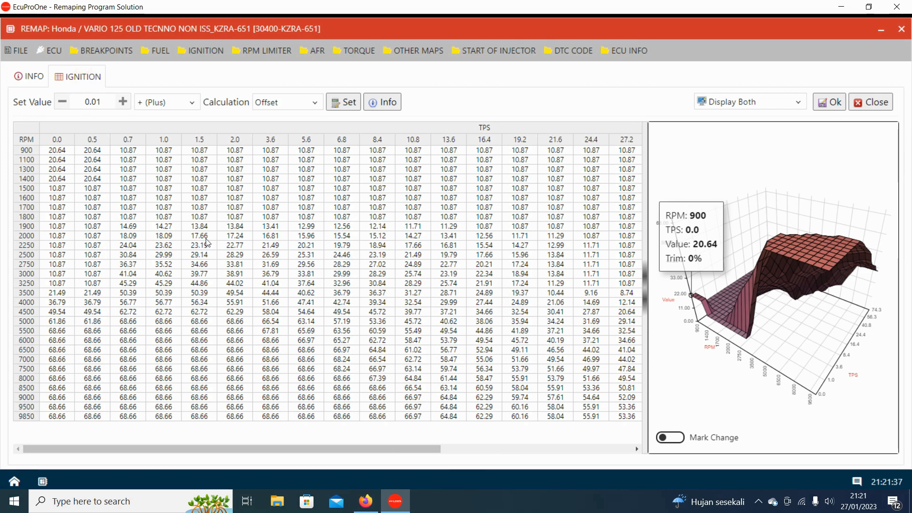
# Inspect cells in the open ignition map and check the last imported file name on the info page.
pyautogui.moveTo(208, 262); pyautogui.dragTo(223, 305)
pyautogui.click(226, 304)
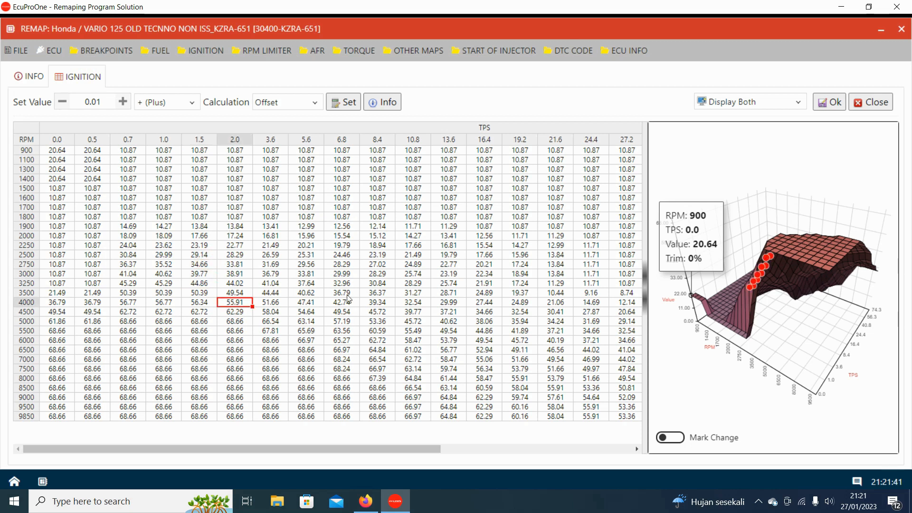
pyautogui.click(30, 76)
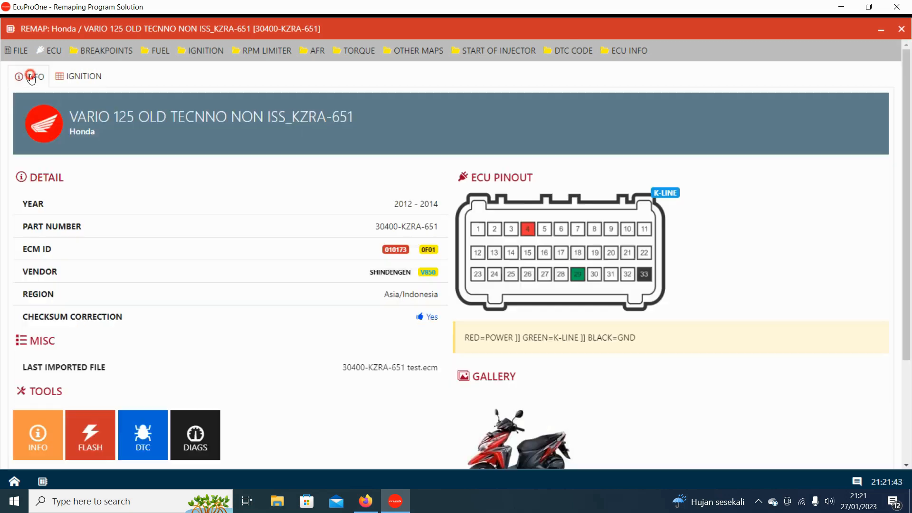
pyautogui.click(339, 365)
pyautogui.moveTo(341, 367); pyautogui.dragTo(437, 369)
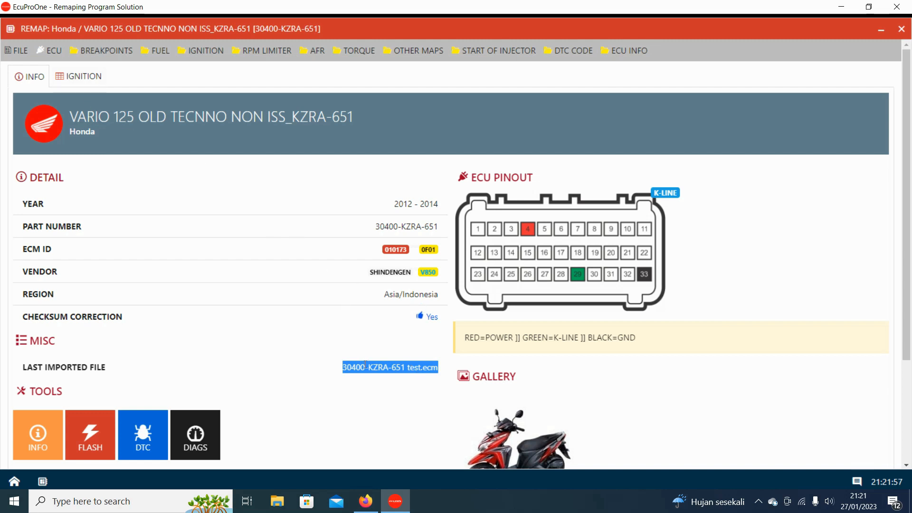
# Close the ignition map and reopen it to load the imported file's values.
pyautogui.click(79, 76)
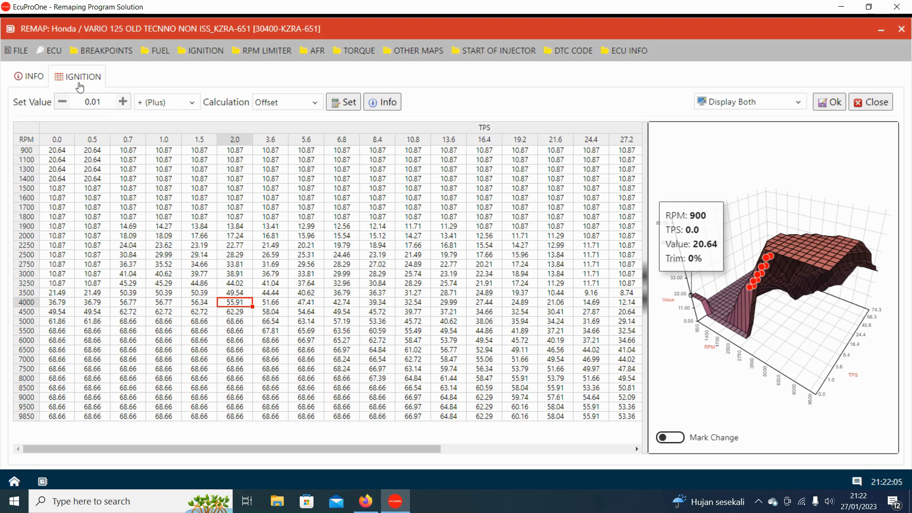
pyautogui.click(21, 76)
pyautogui.click(67, 78)
pyautogui.click(881, 101)
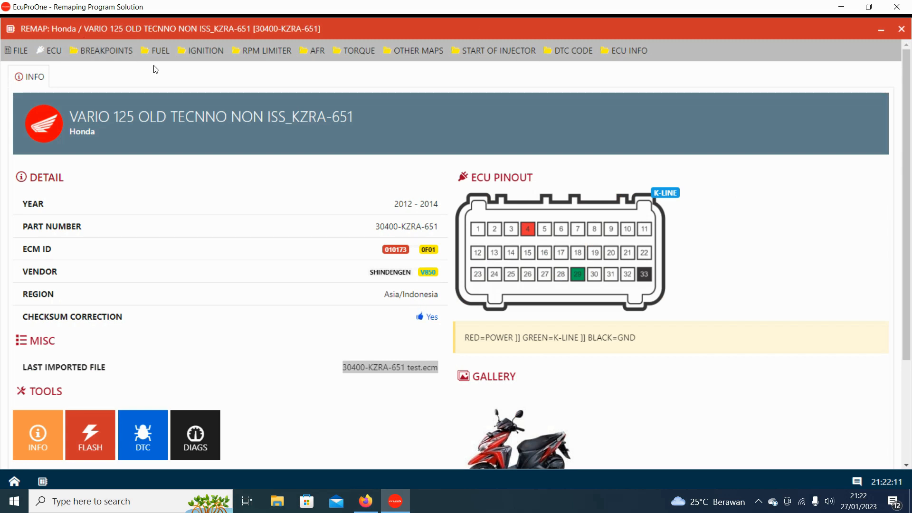
pyautogui.click(198, 52)
pyautogui.click(199, 80)
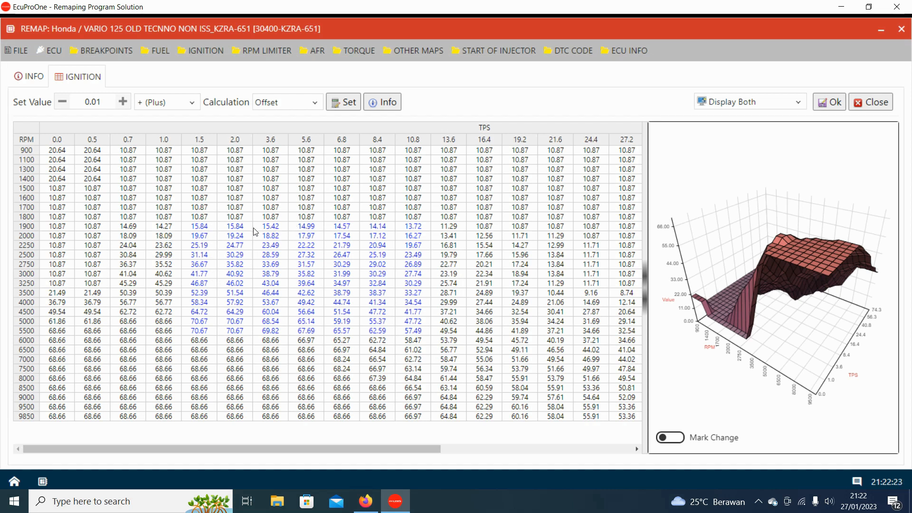
# Compare the last imported file entry on the info page with the reloaded ignition map.
pyautogui.click(27, 77)
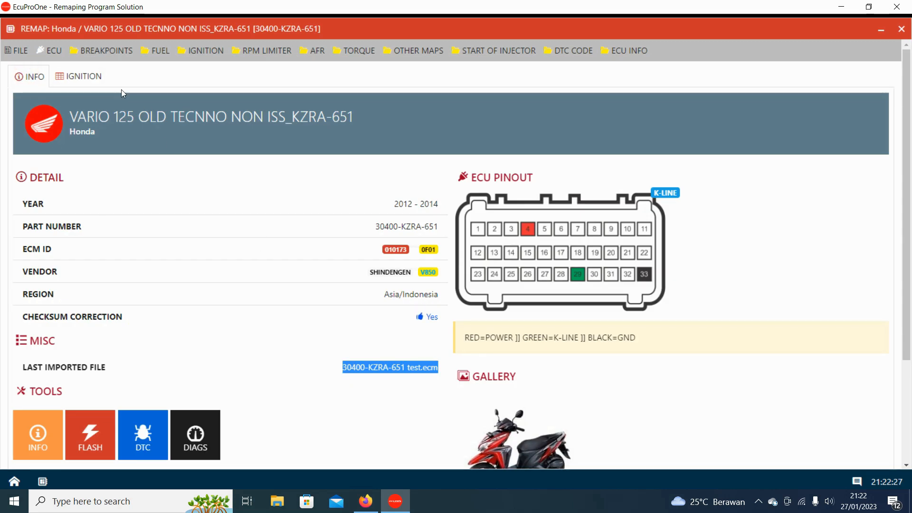
pyautogui.click(88, 77)
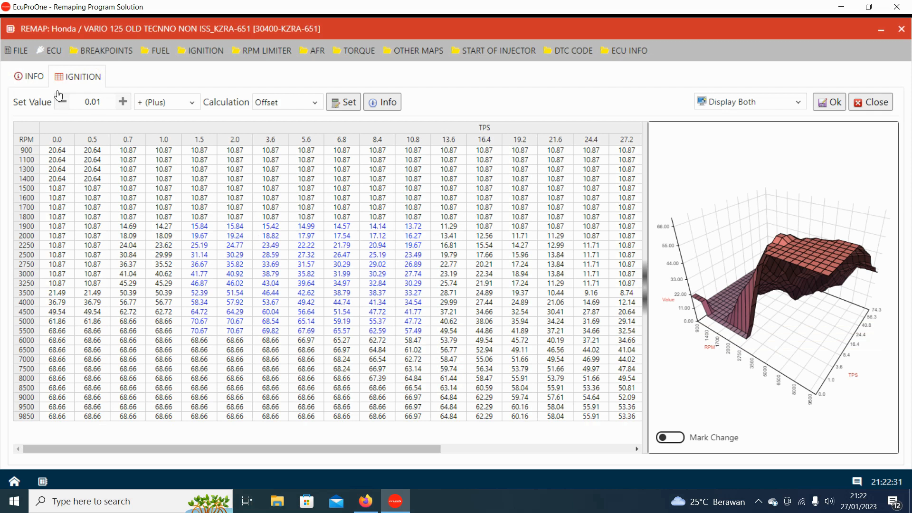
pyautogui.click(29, 77)
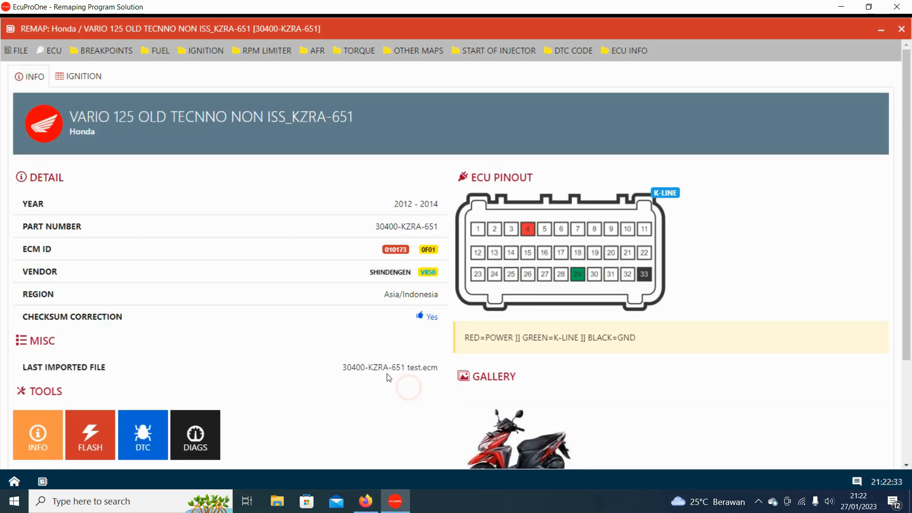
pyautogui.click(107, 78)
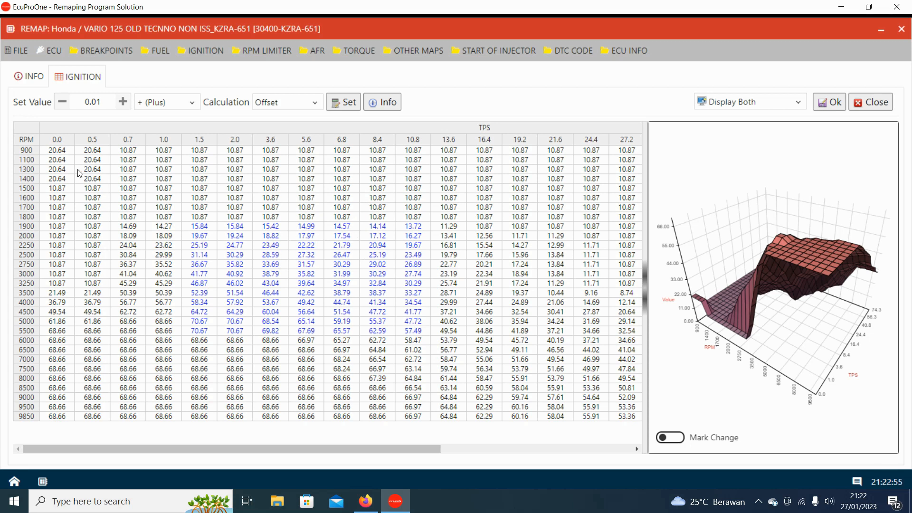
# Examine the low-RPM cells and the blue modified cells in the reloaded ignition map.
pyautogui.moveTo(67, 160); pyautogui.dragTo(99, 205)
pyautogui.click(98, 205)
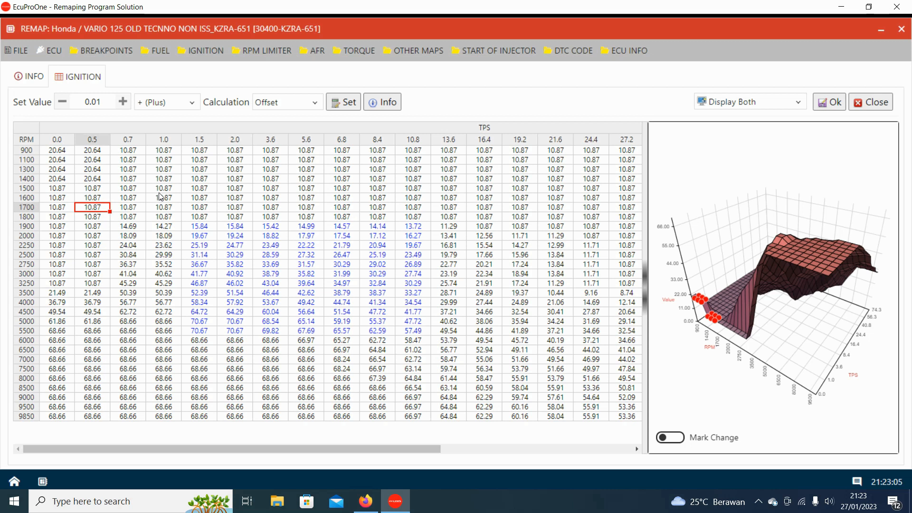
pyautogui.click(235, 169)
pyautogui.moveTo(193, 283); pyautogui.dragTo(196, 302)
pyautogui.click(250, 223)
pyautogui.click(225, 189)
pyautogui.click(178, 204)
pyautogui.click(235, 235)
pyautogui.click(270, 274)
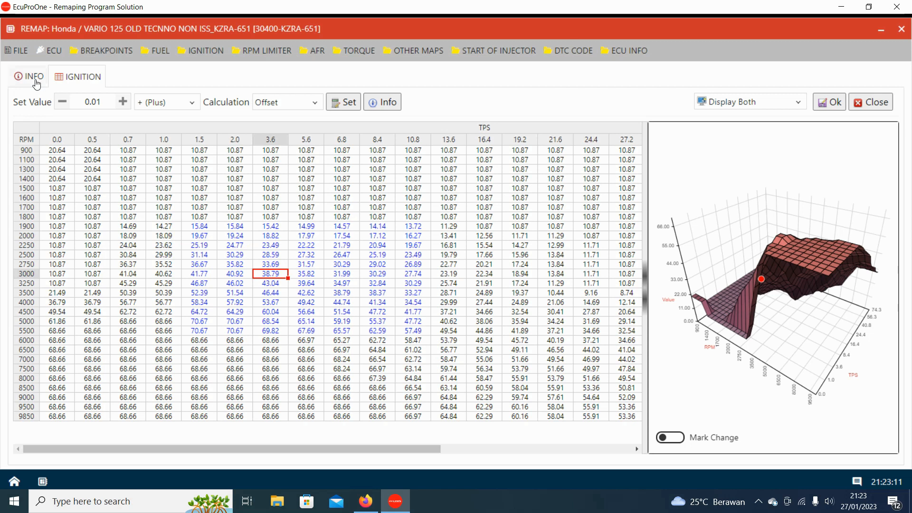
pyautogui.click(16, 50)
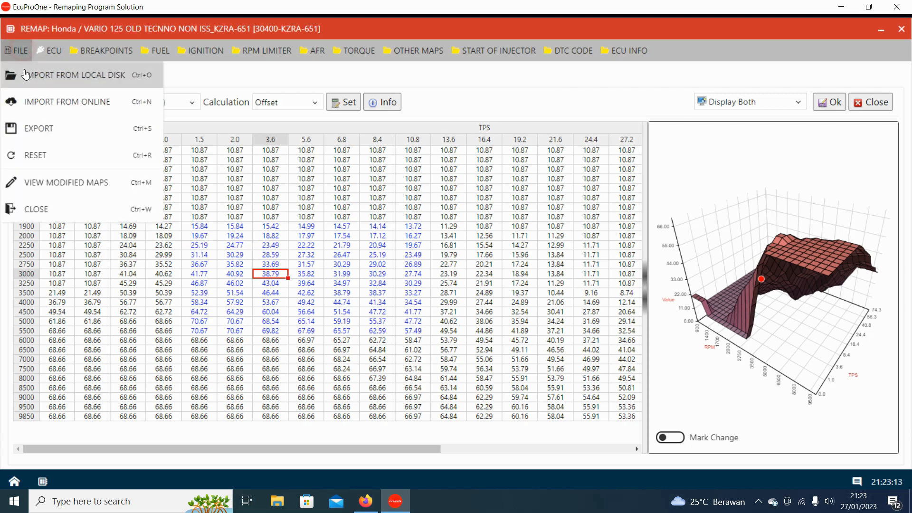
pyautogui.click(290, 196)
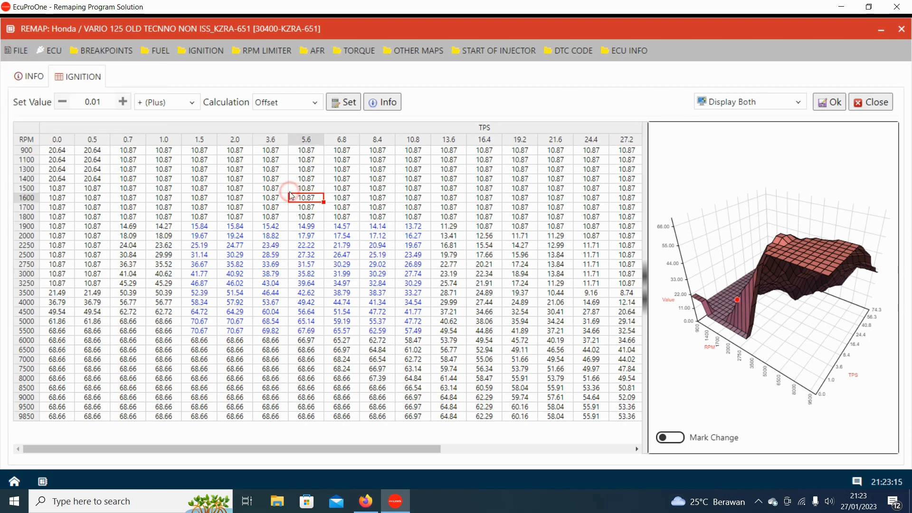
pyautogui.click(27, 78)
pyautogui.click(71, 83)
pyautogui.click(19, 57)
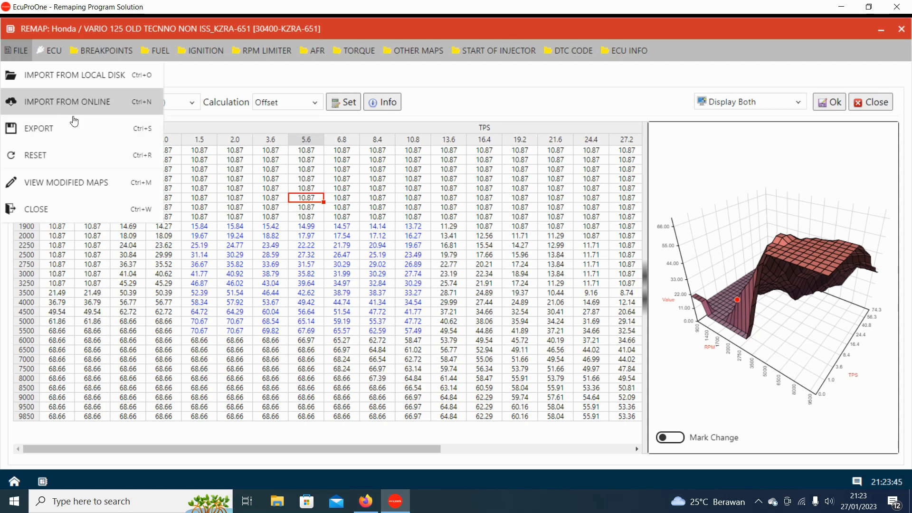
pyautogui.click(220, 177)
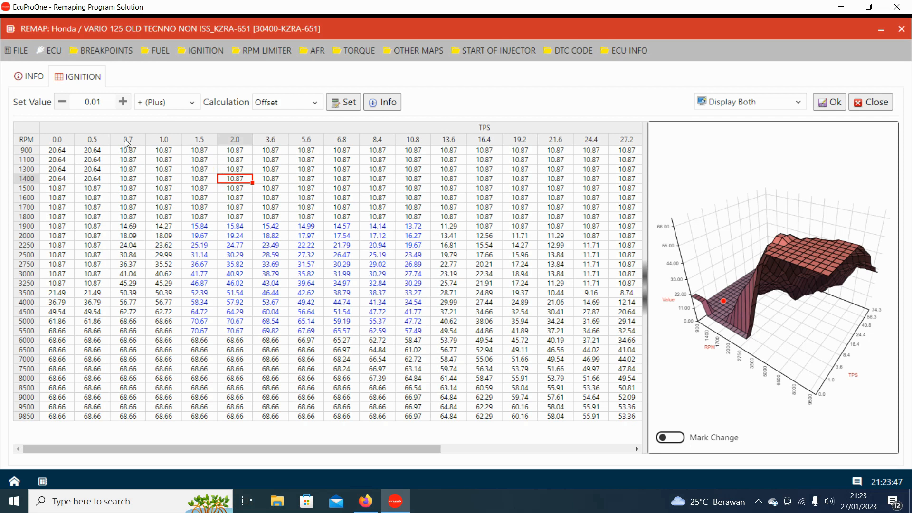
pyautogui.click(32, 77)
pyautogui.click(68, 79)
pyautogui.click(38, 80)
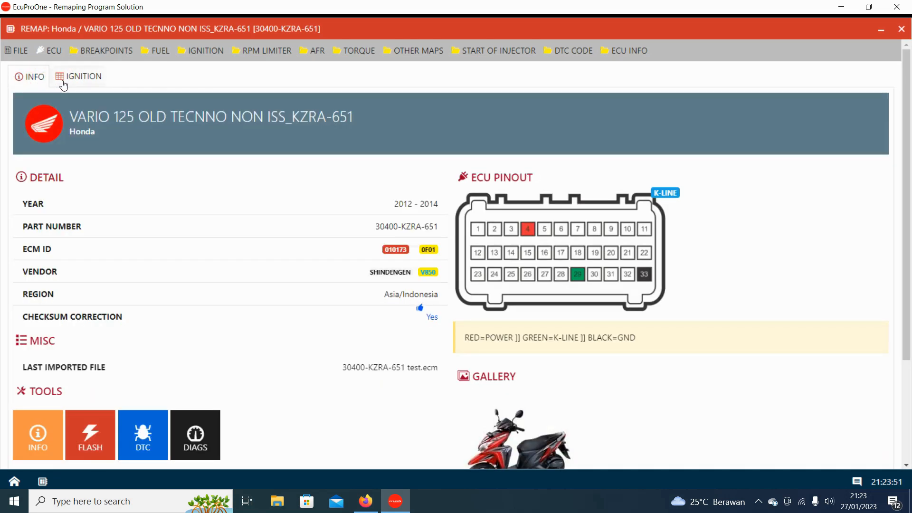
# Open the online import list and read the description of the available 30400-KZRA-651 map file.
pyautogui.click(13, 52)
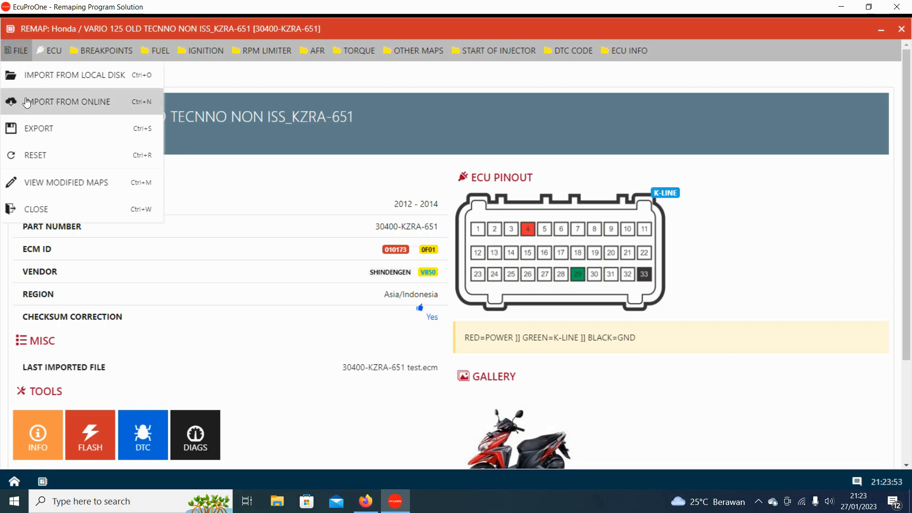
pyautogui.click(67, 103)
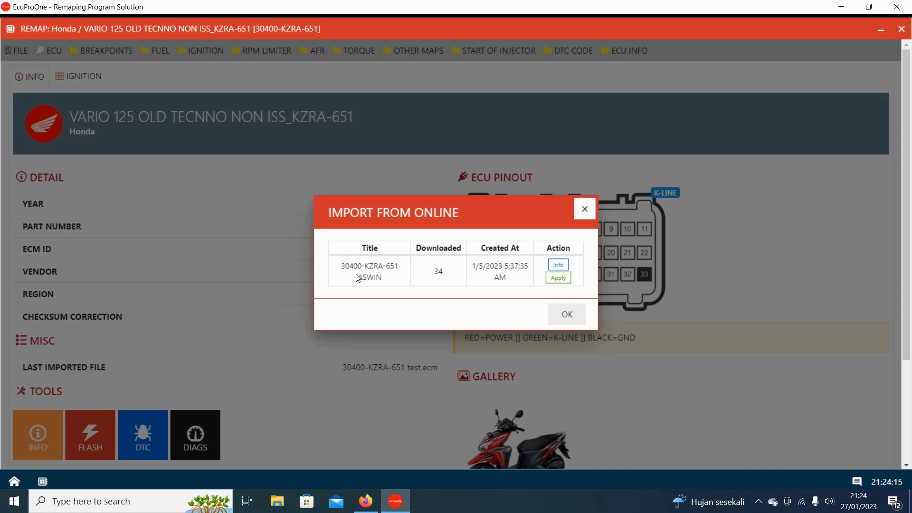
pyautogui.click(558, 266)
pyautogui.moveTo(429, 258); pyautogui.dragTo(541, 260)
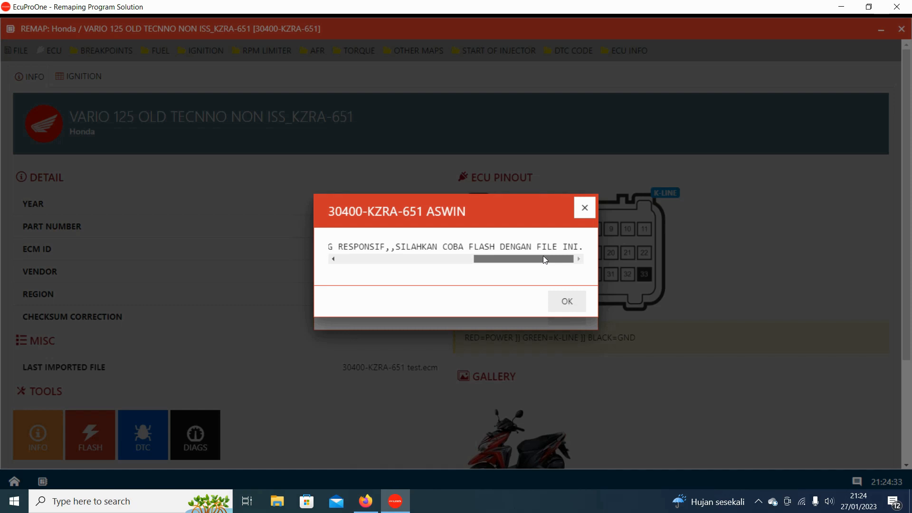
pyautogui.moveTo(545, 259); pyautogui.dragTo(352, 256)
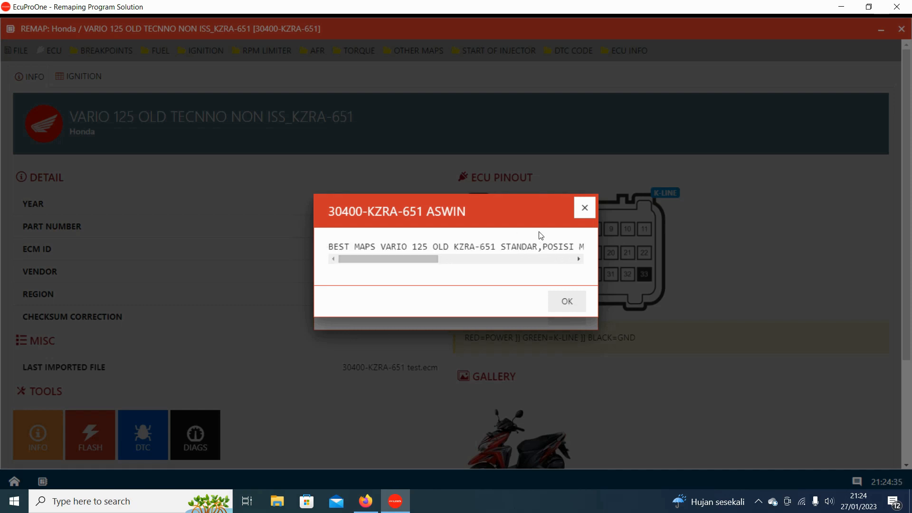
pyautogui.click(584, 208)
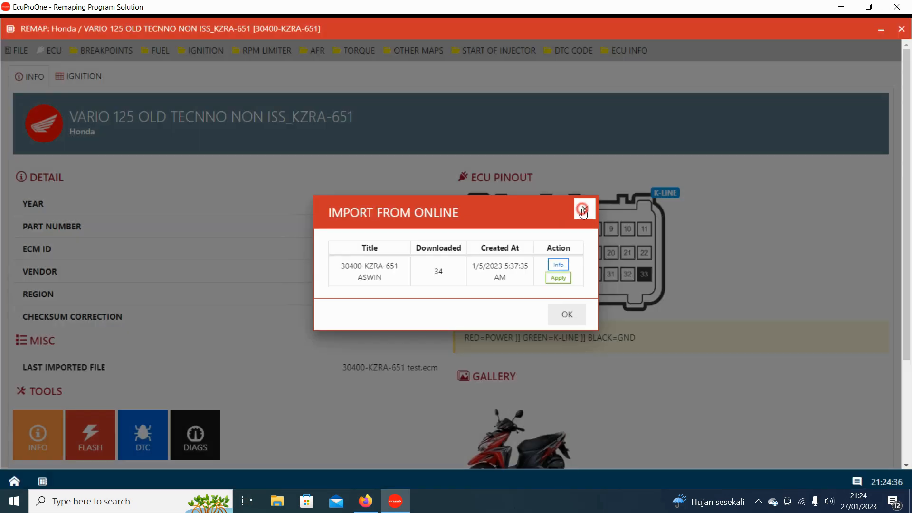
# Import the online 30400-KZRA-651 map file over the previous mapping values and check the last imported file entry.
pyautogui.click(559, 279)
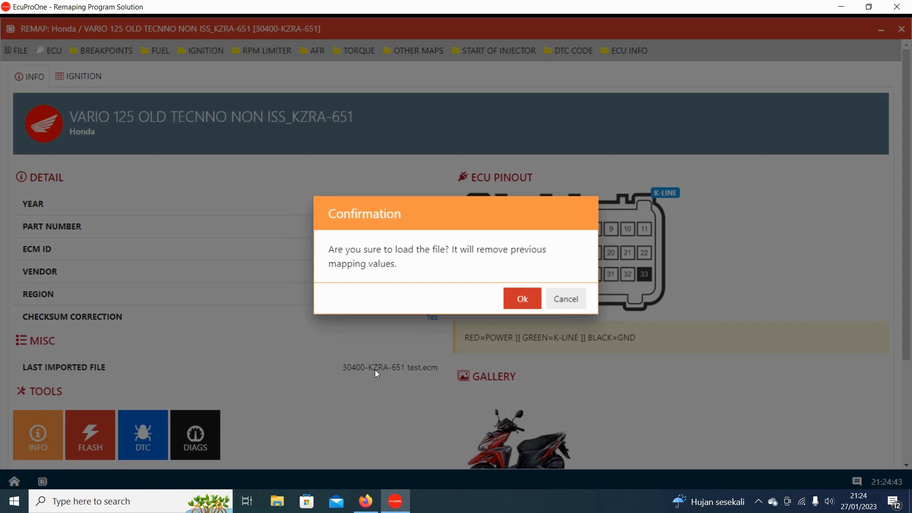
pyautogui.click(525, 297)
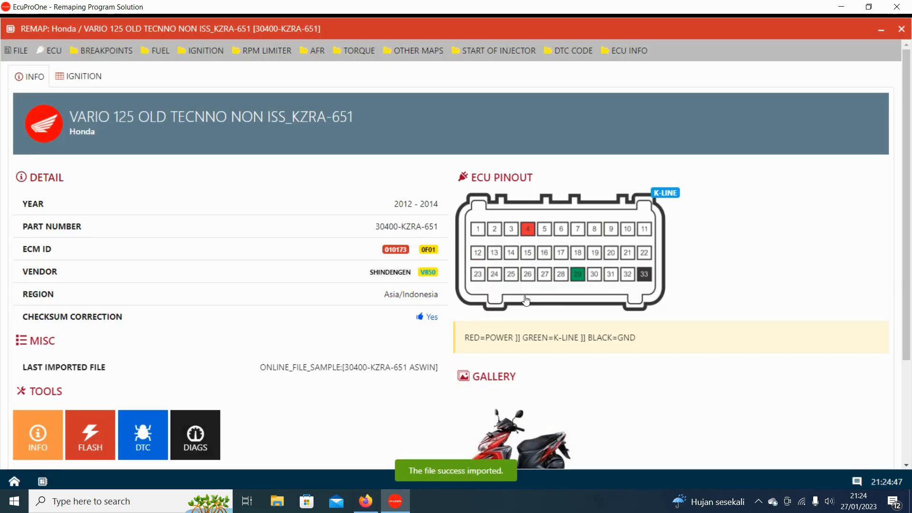
pyautogui.moveTo(260, 367); pyautogui.dragTo(435, 368)
pyautogui.click(442, 369)
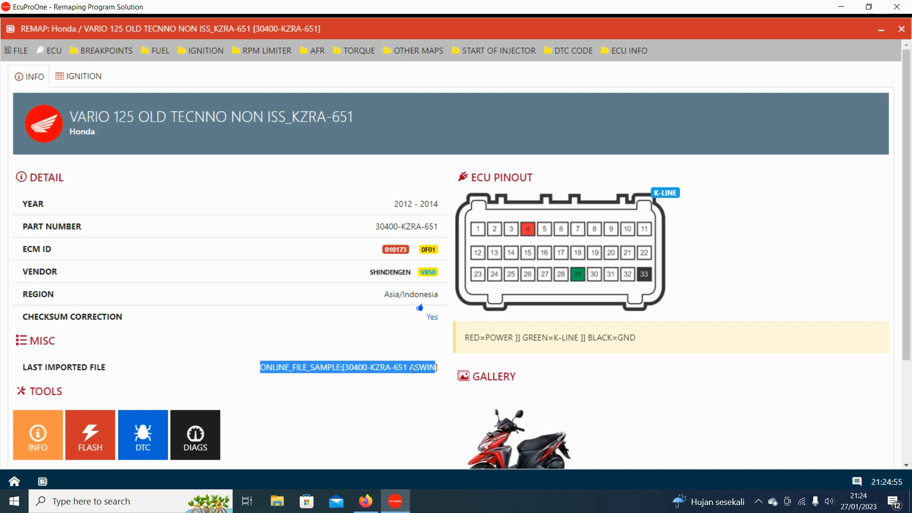
pyautogui.click(337, 387)
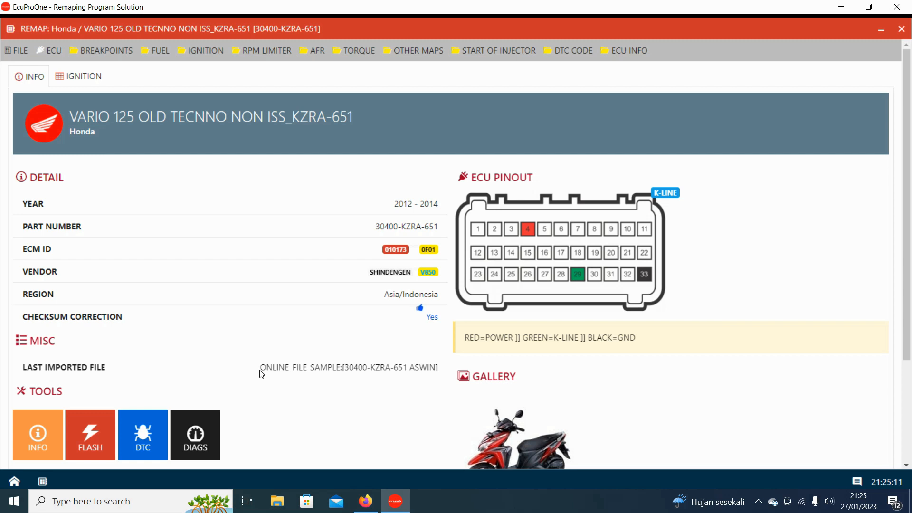
# View the ignition map still open from the previous import and close it.
pyautogui.click(21, 53)
pyautogui.click(80, 85)
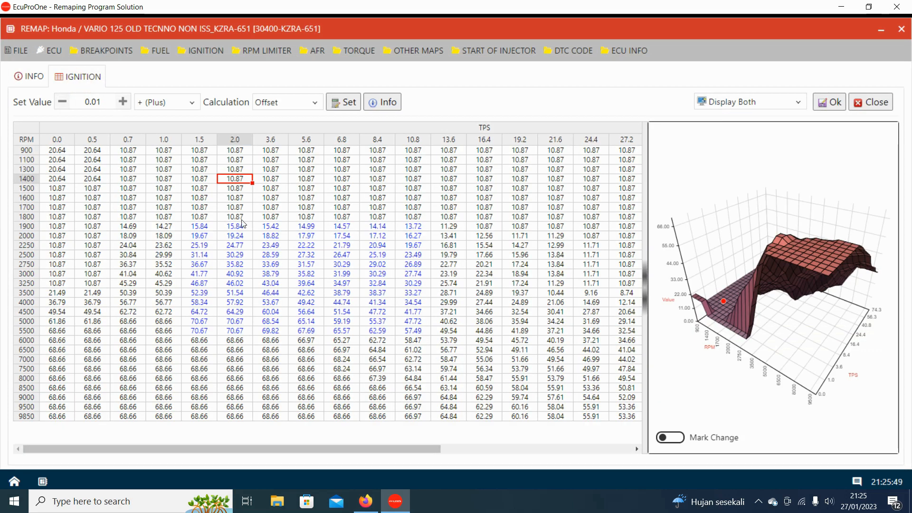
pyautogui.click(874, 101)
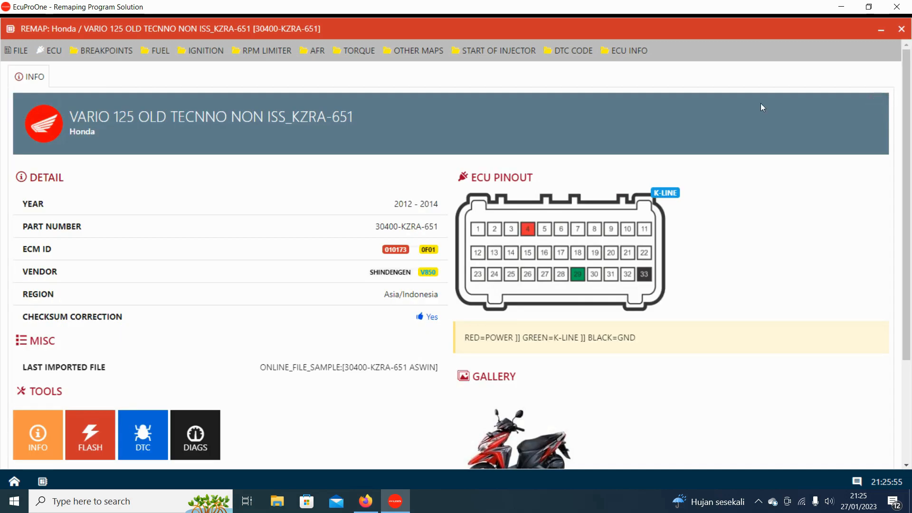
pyautogui.click(199, 53)
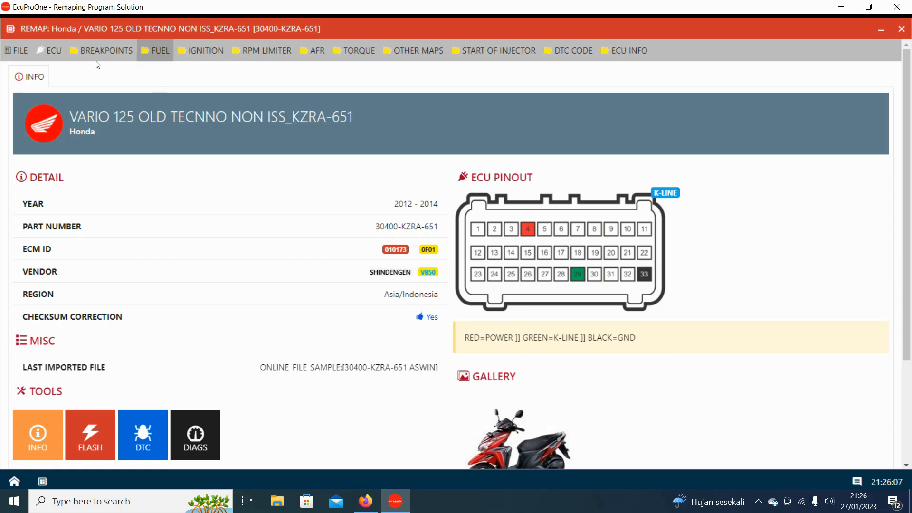
# Open the SOI.ECT LOW and IGNITION ACCEL maps from the modified maps list and view both.
pyautogui.click(13, 50)
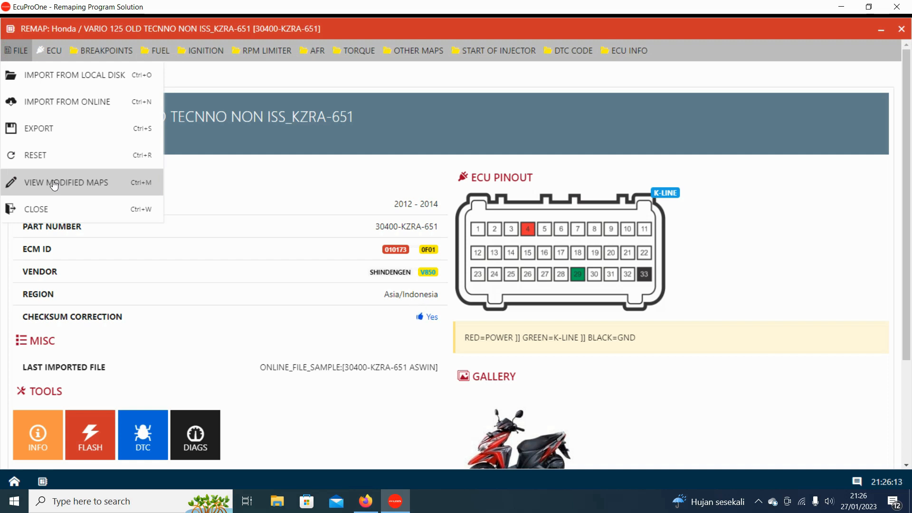
pyautogui.click(54, 184)
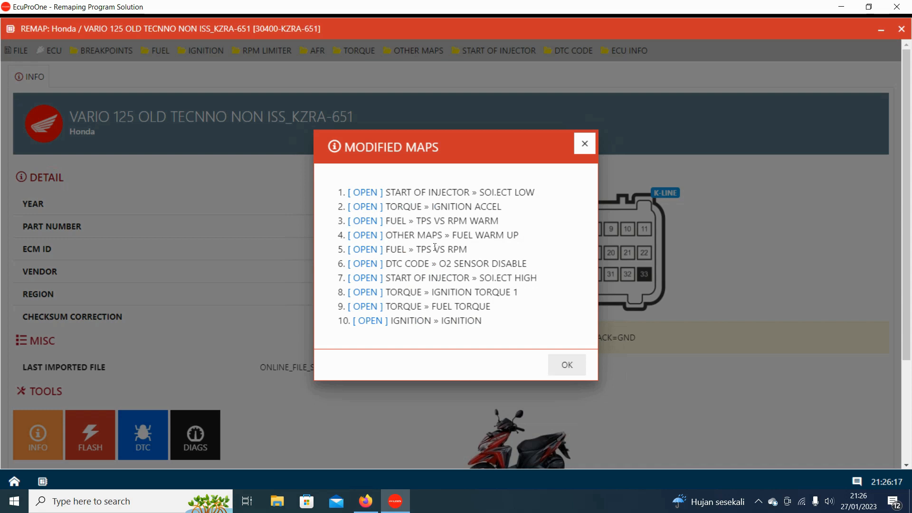
pyautogui.scroll(-3, 442, 242)
pyautogui.scroll(3, 453, 235)
pyautogui.click(365, 192)
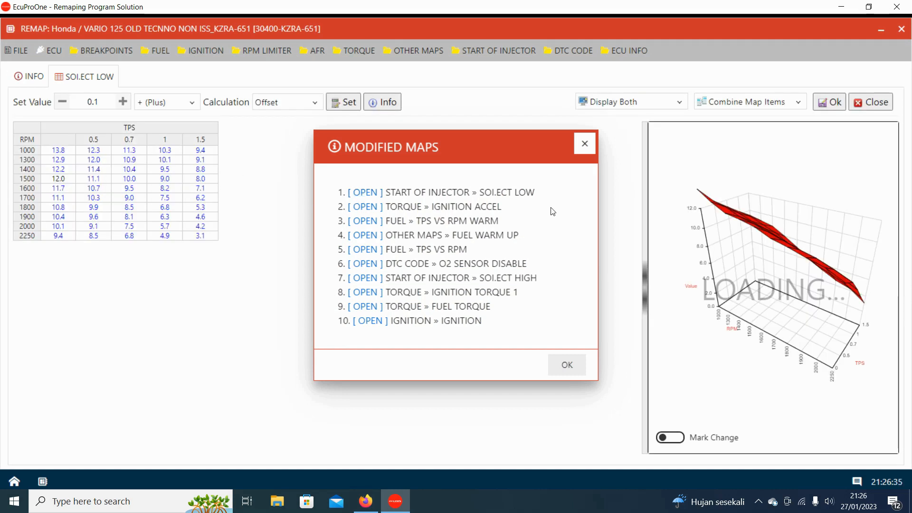
pyautogui.click(369, 207)
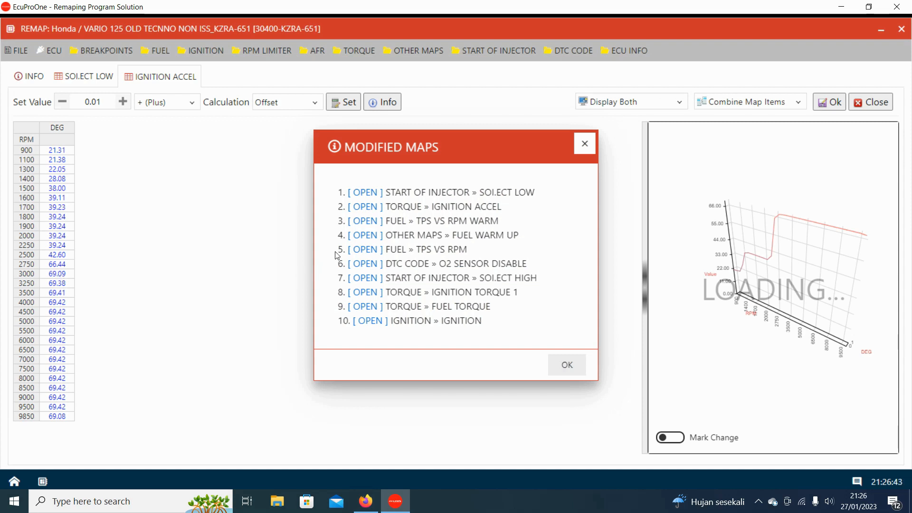
pyautogui.click(585, 144)
pyautogui.click(108, 80)
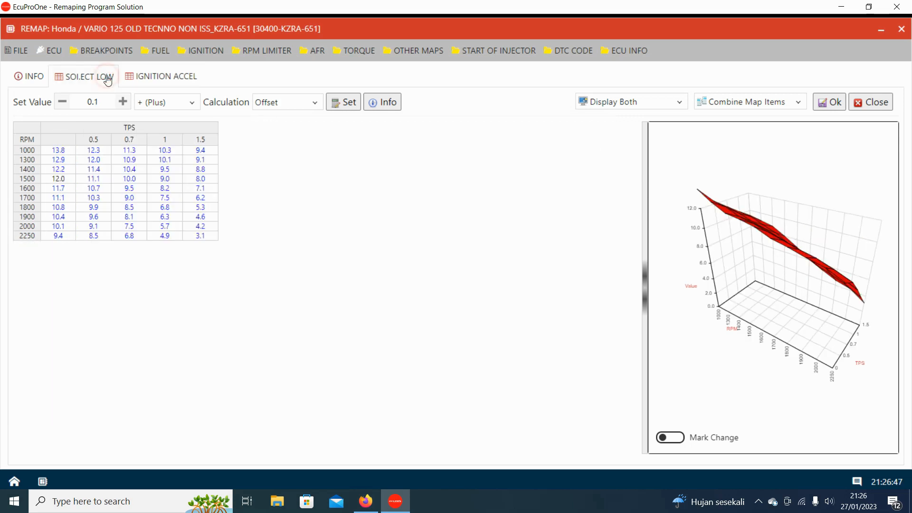
pyautogui.click(148, 78)
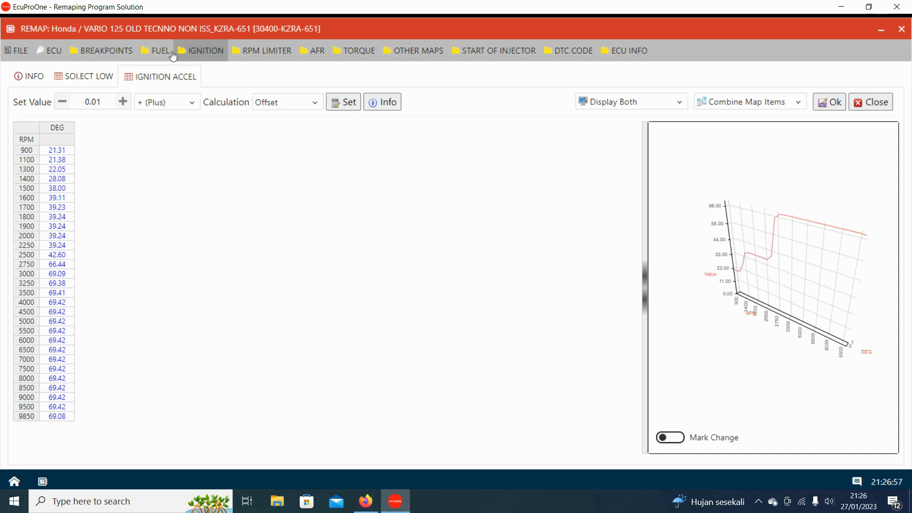
# Open the ignition map with the online file's values and rotate its 3D surface graph.
pyautogui.click(197, 57)
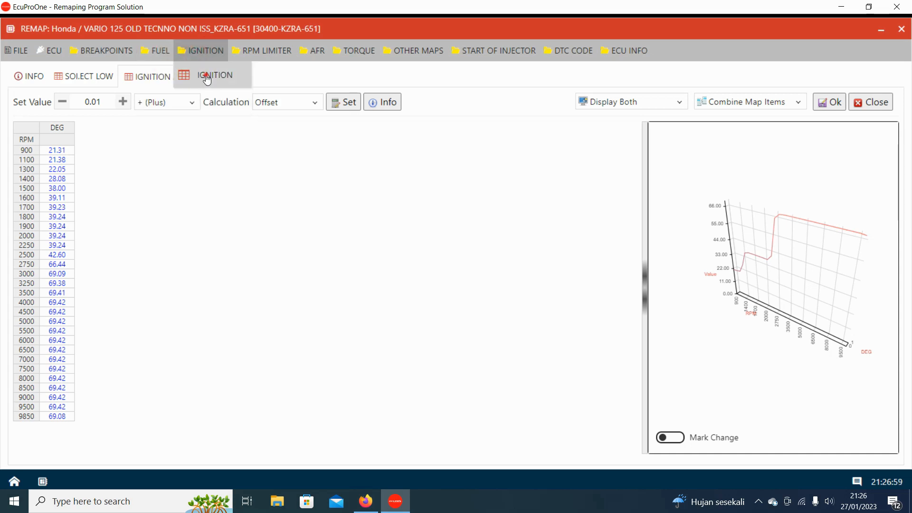
pyautogui.click(206, 76)
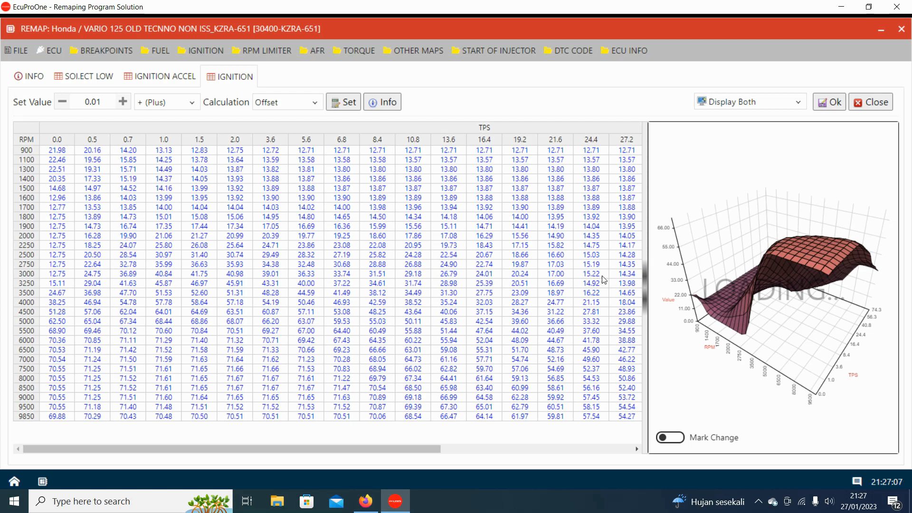
pyautogui.moveTo(780, 266); pyautogui.dragTo(755, 329)
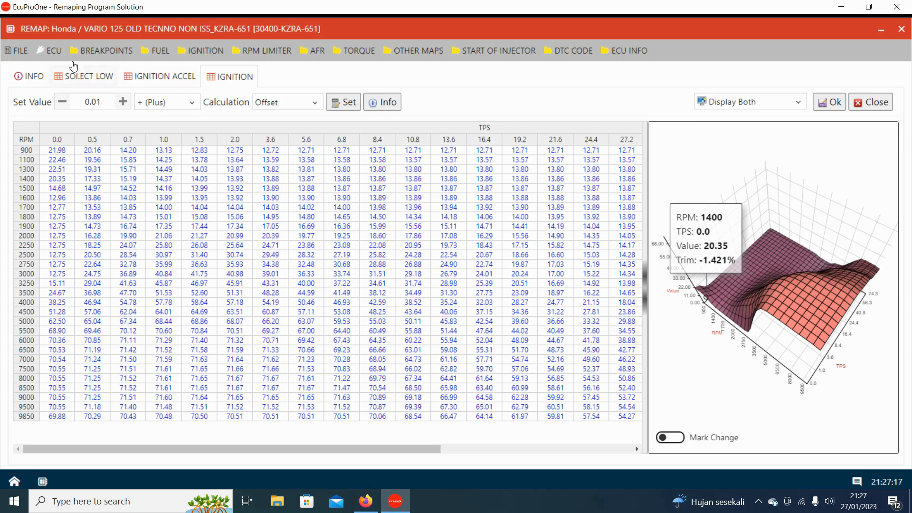
# Review the list of modified maps again and examine the values across the ignition table.
pyautogui.click(20, 53)
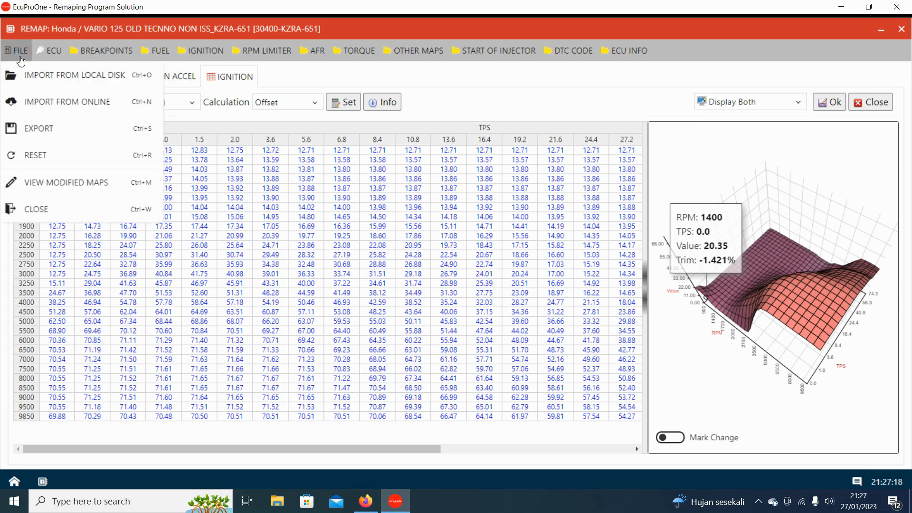
pyautogui.click(35, 184)
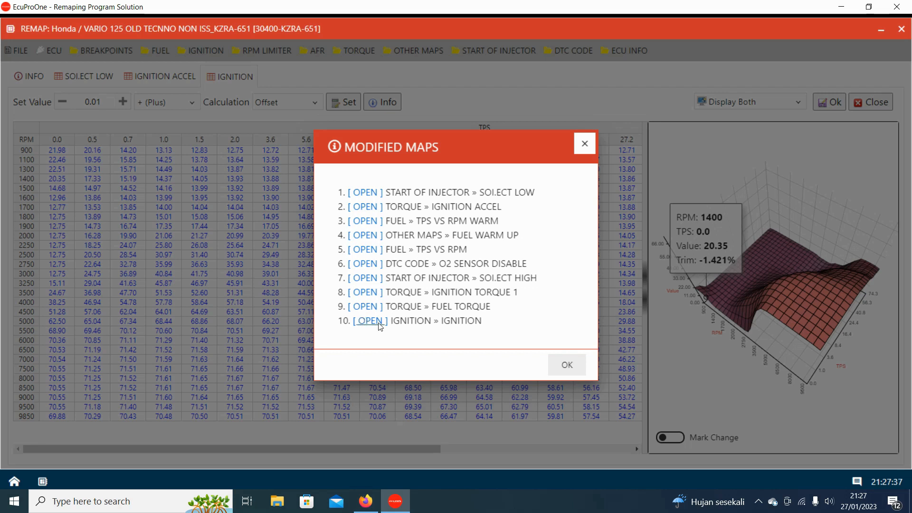
pyautogui.click(585, 143)
pyautogui.moveTo(349, 450); pyautogui.dragTo(205, 406)
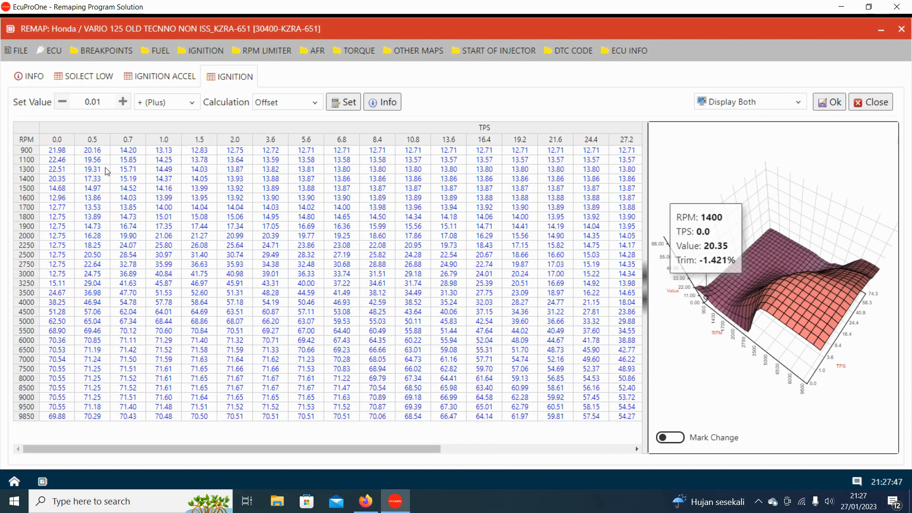
# Look through the info page and the open SOI.ECT LOW, IGNITION ACCEL and ignition maps.
pyautogui.click(27, 79)
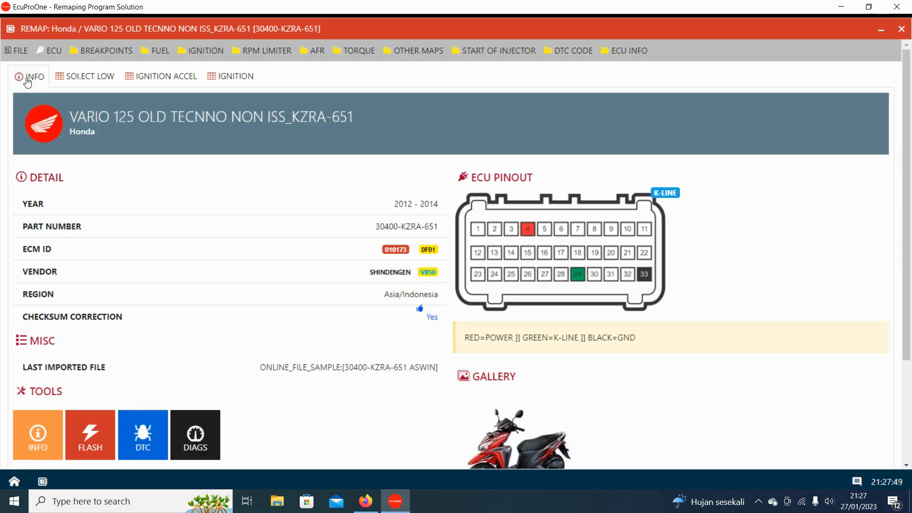
pyautogui.click(74, 76)
pyautogui.click(14, 53)
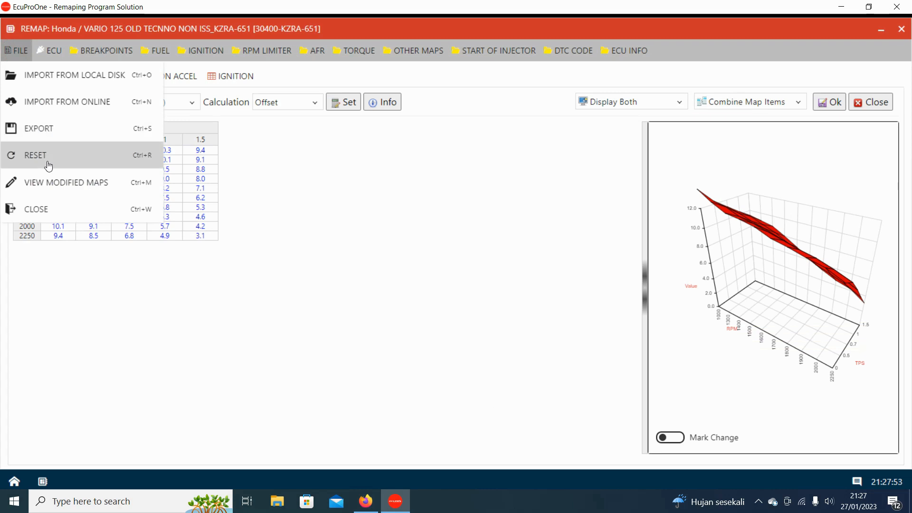
pyautogui.click(419, 191)
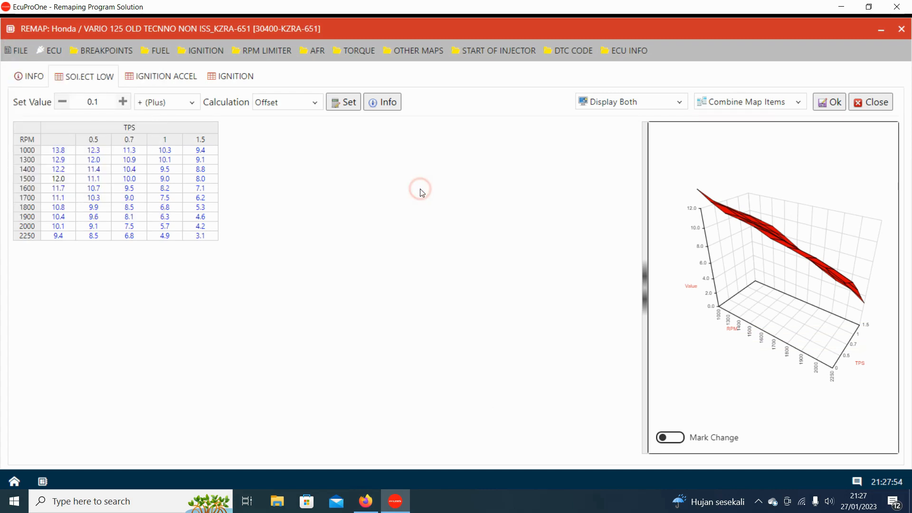
pyautogui.click(157, 83)
pyautogui.click(92, 81)
pyautogui.click(244, 81)
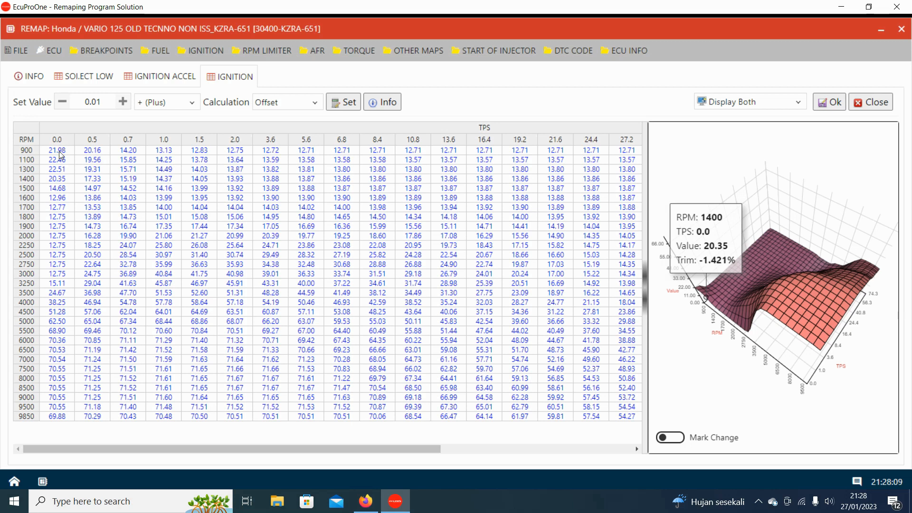
# Display the ignition map as differences and examine the values across the table.
pyautogui.rightClick(176, 160)
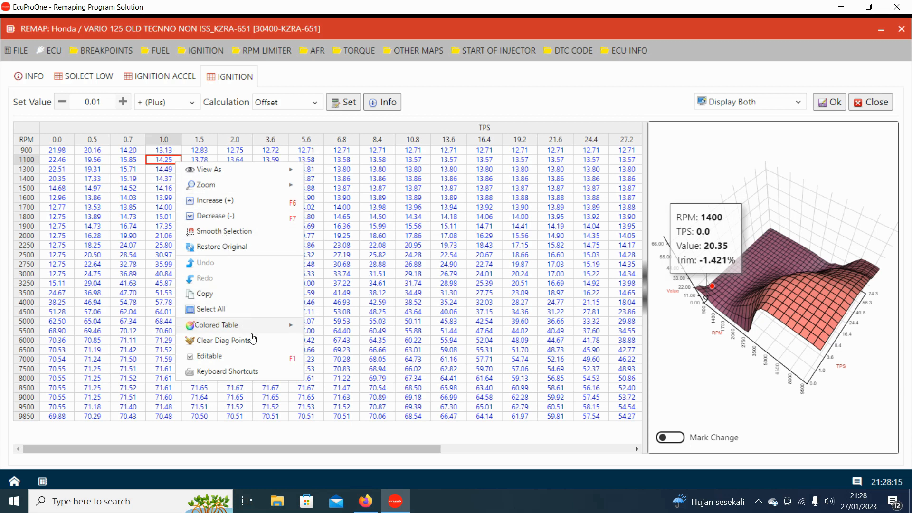
pyautogui.moveTo(212, 177)
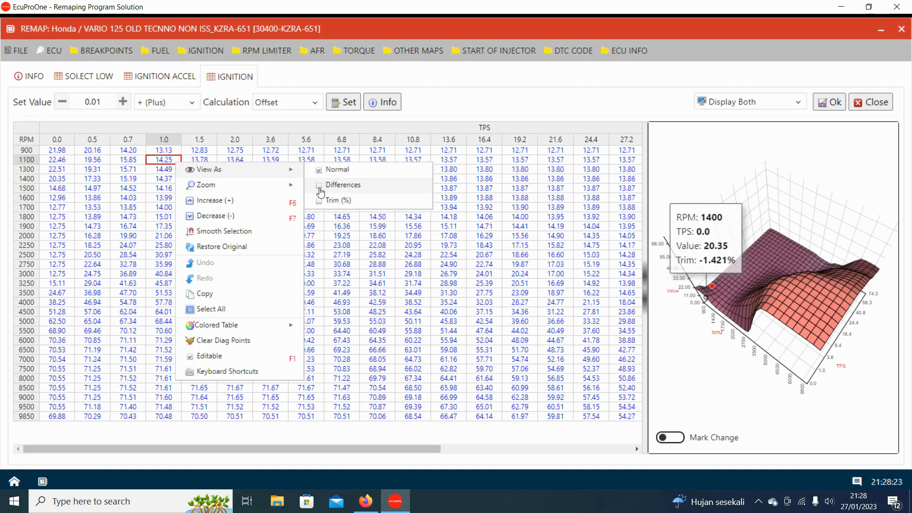
pyautogui.click(322, 191)
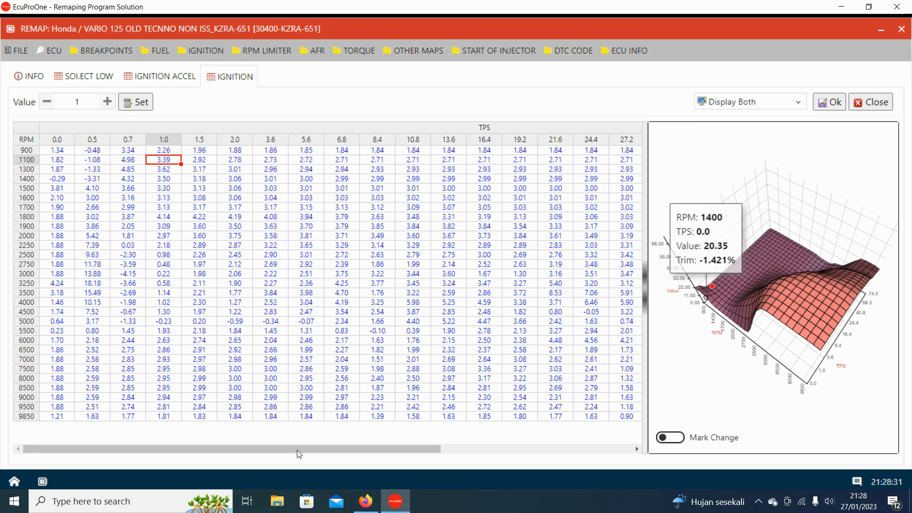
pyautogui.moveTo(297, 450); pyautogui.dragTo(182, 445)
# Display the ignition map as Trim (%) and examine the percentages across the table.
pyautogui.rightClick(242, 168)
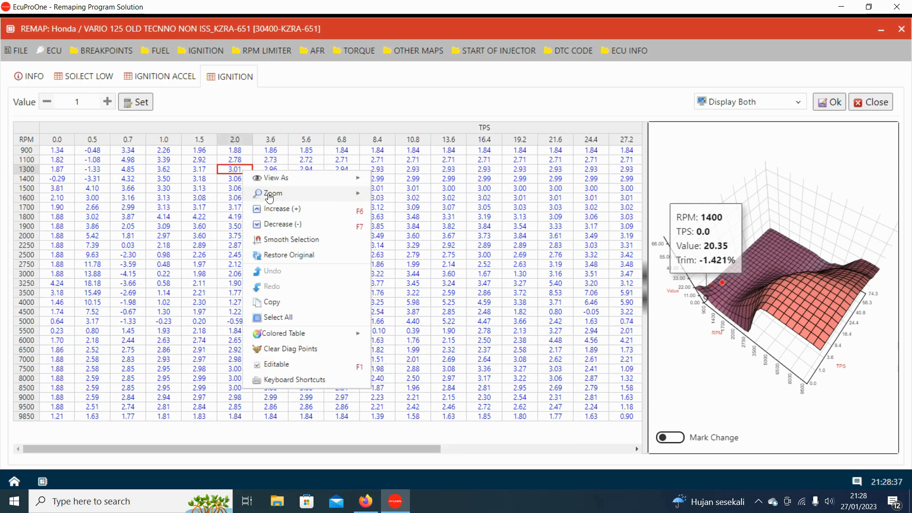
pyautogui.moveTo(274, 180)
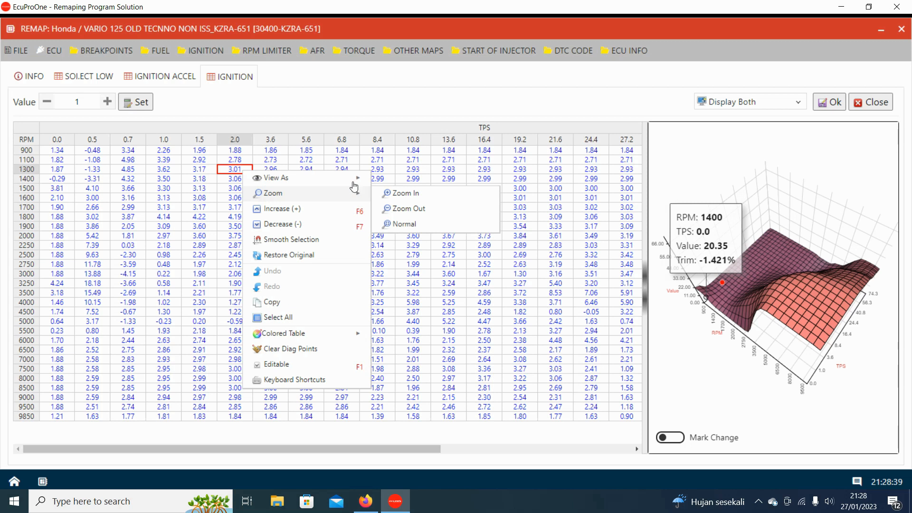
pyautogui.click(390, 210)
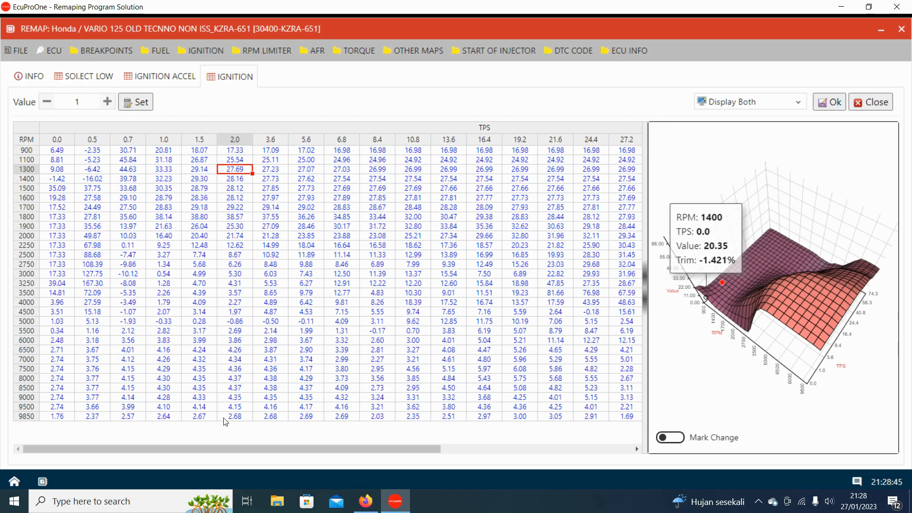
pyautogui.moveTo(258, 446); pyautogui.dragTo(151, 463)
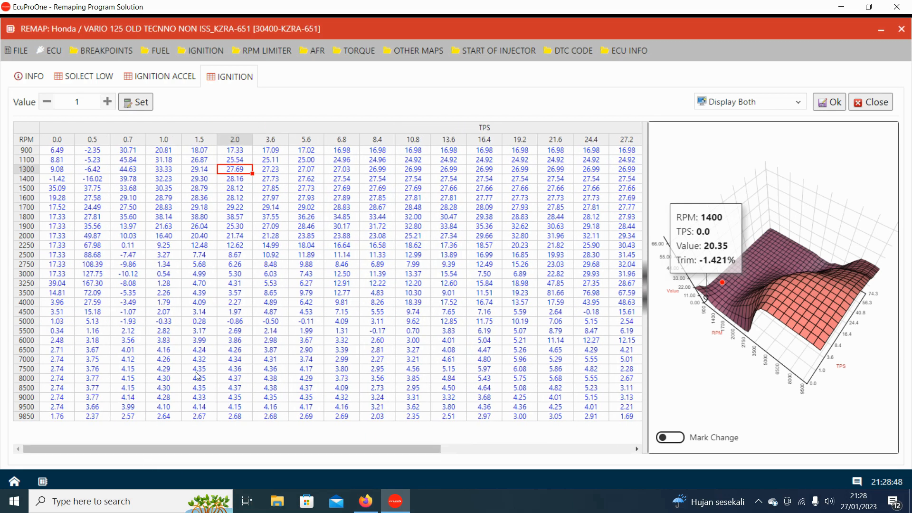
# Switch the ignition map's display from trim percentages back to its actual values.
pyautogui.rightClick(229, 183)
pyautogui.moveTo(265, 204)
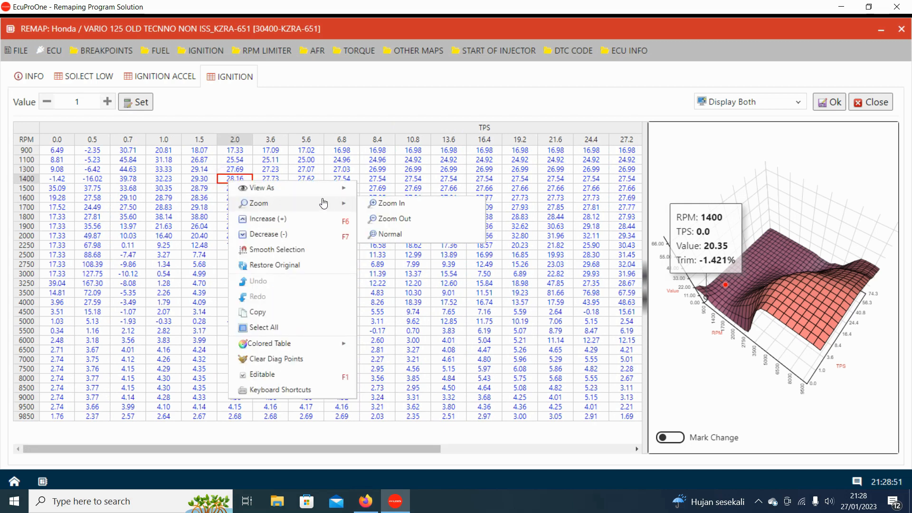
pyautogui.moveTo(328, 190)
pyautogui.click(374, 190)
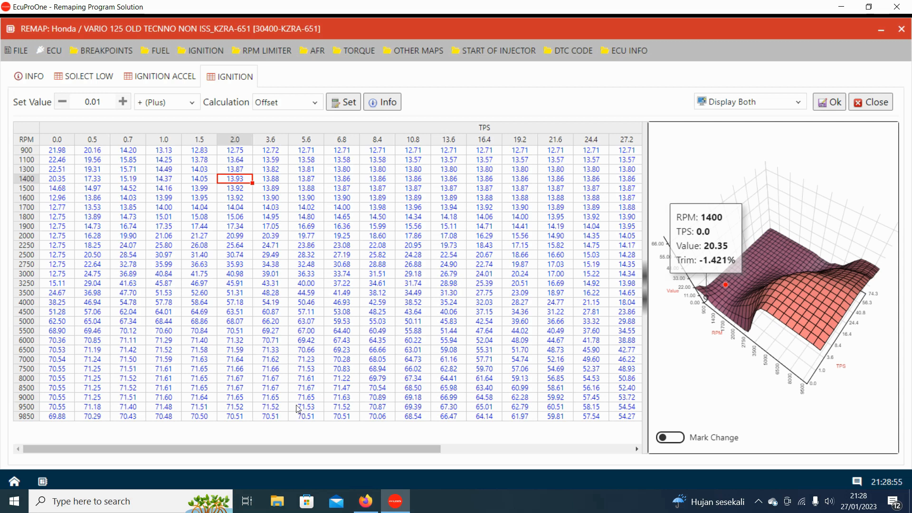
# Look through the SOI.ECT LOW, IGNITION ACCEL and ignition maps and the vehicle info page once more.
pyautogui.click(88, 79)
pyautogui.click(149, 82)
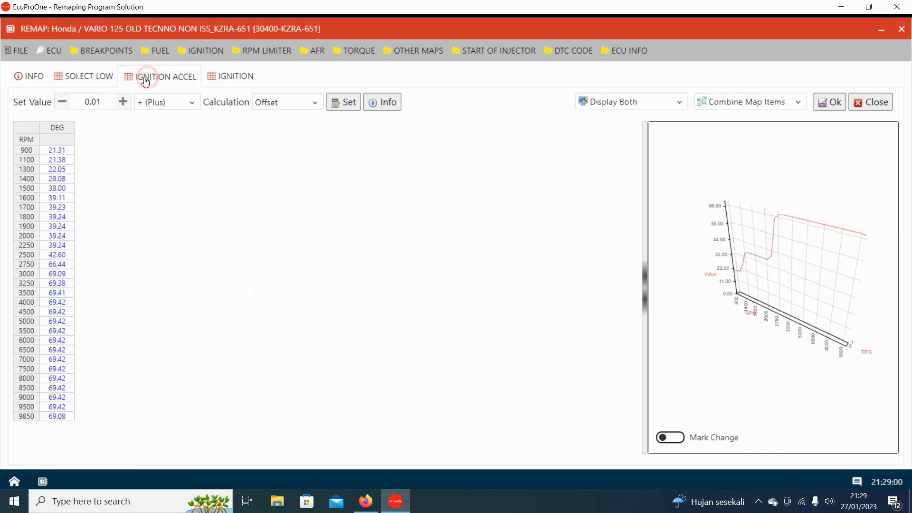
pyautogui.click(28, 79)
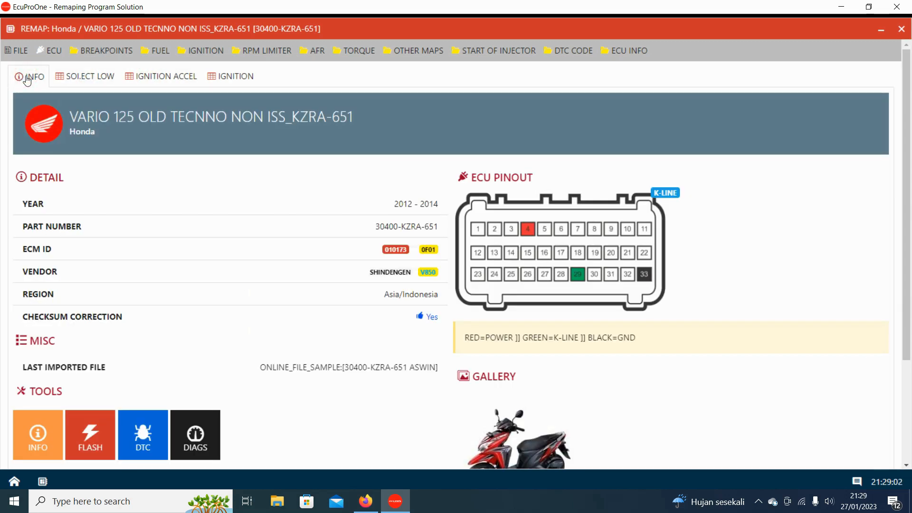
pyautogui.click(85, 78)
pyautogui.click(135, 80)
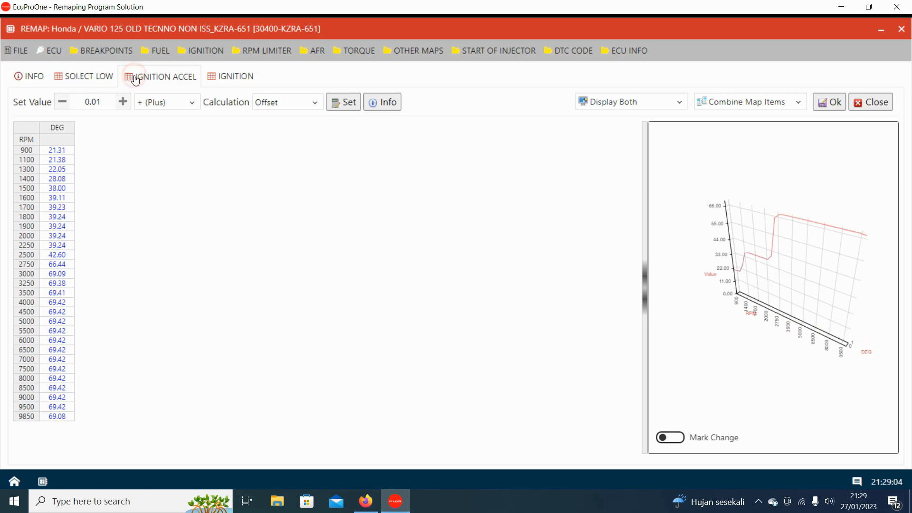
pyautogui.click(224, 80)
pyautogui.click(36, 80)
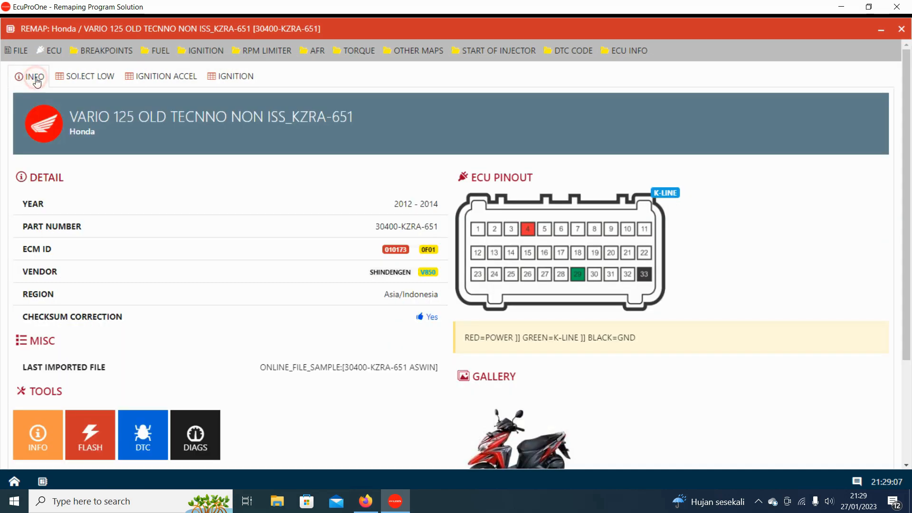
pyautogui.click(244, 78)
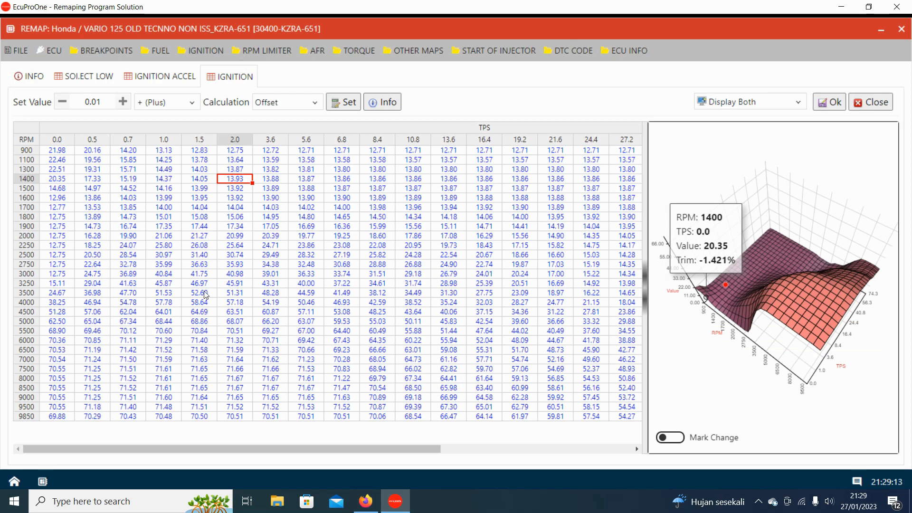
pyautogui.click(84, 77)
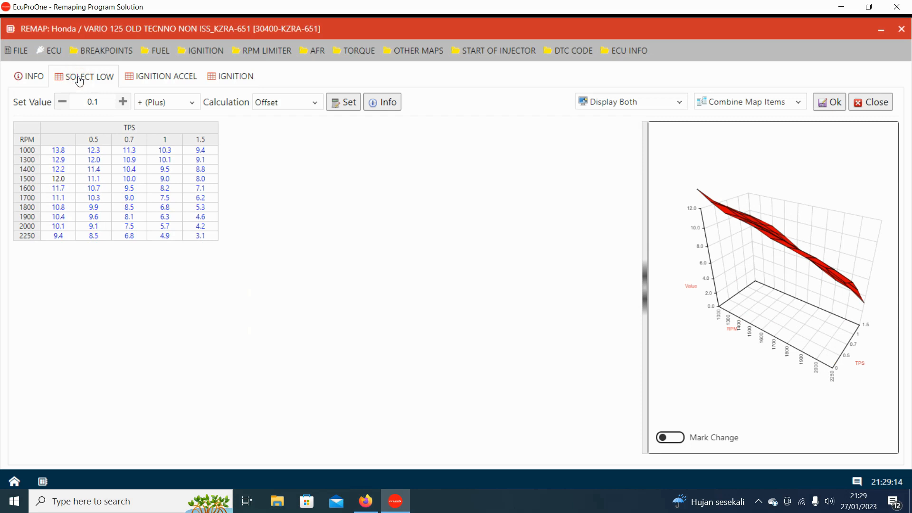
# Check the last imported file entry on the vehicle info page.
pyautogui.click(32, 78)
pyautogui.moveTo(259, 369); pyautogui.dragTo(368, 378)
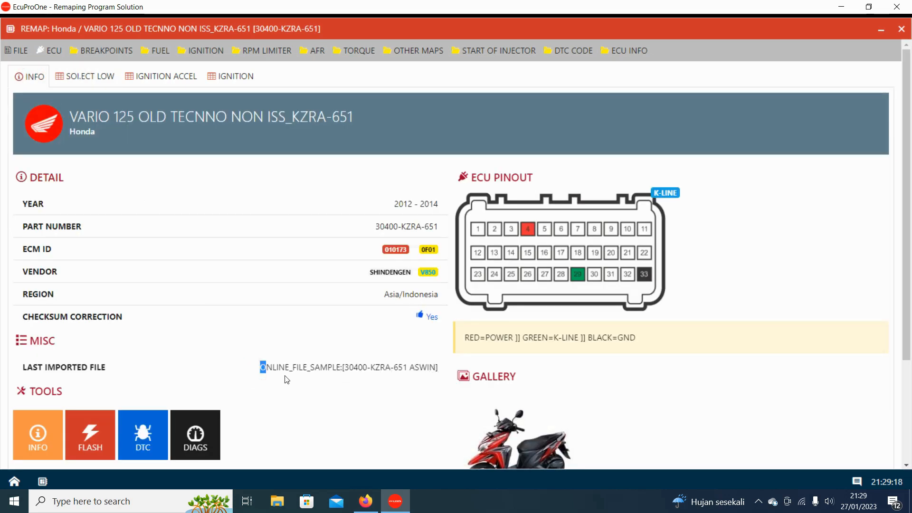
pyautogui.click(263, 364)
pyautogui.click(277, 347)
pyautogui.moveTo(261, 367); pyautogui.dragTo(441, 377)
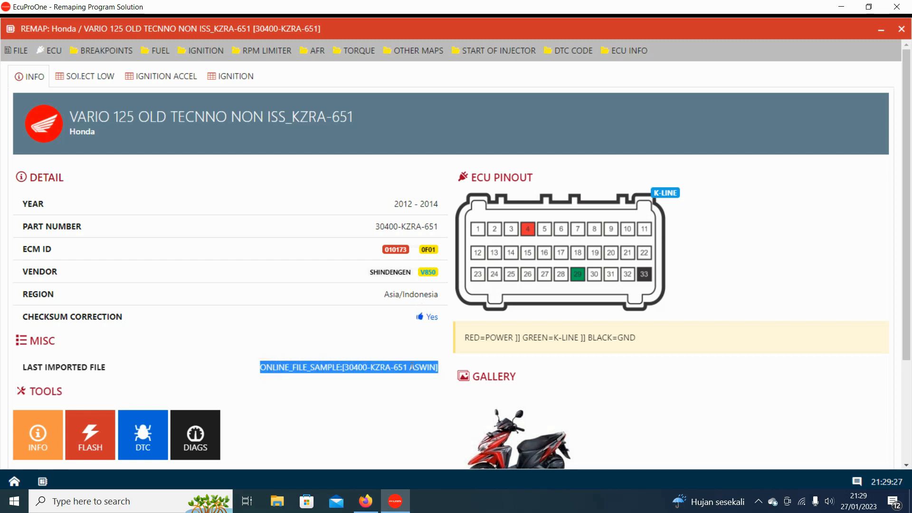
pyautogui.click(370, 342)
pyautogui.click(265, 370)
pyautogui.moveTo(276, 375); pyautogui.dragTo(432, 369)
pyautogui.click(435, 368)
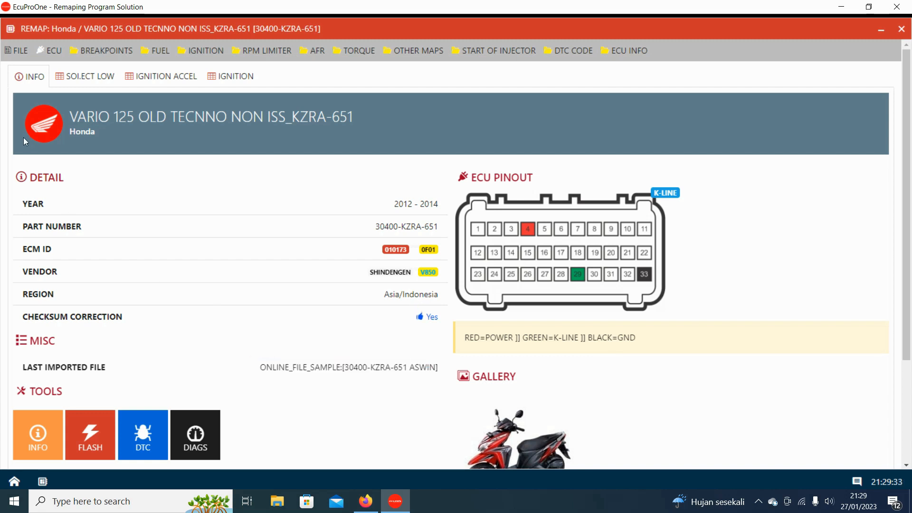
# Export the remap as an ECM file to the FILE EDIT ECUPRO1 folder, adding "as" to the file name 30400-KZRA-651.
pyautogui.click(12, 55)
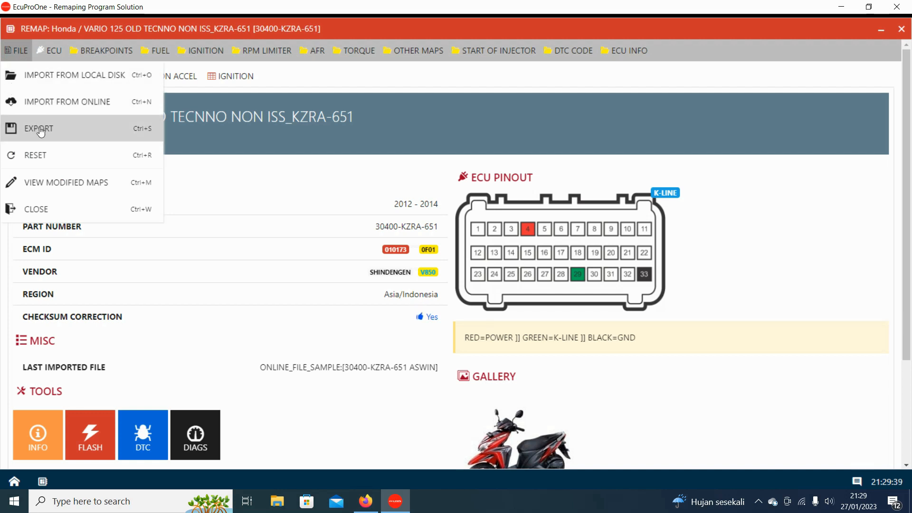
pyautogui.click(234, 346)
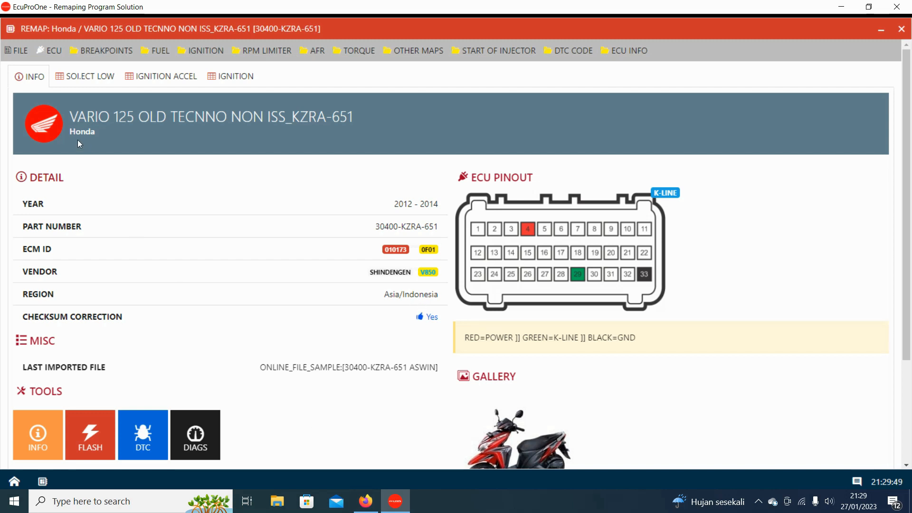
pyautogui.click(12, 53)
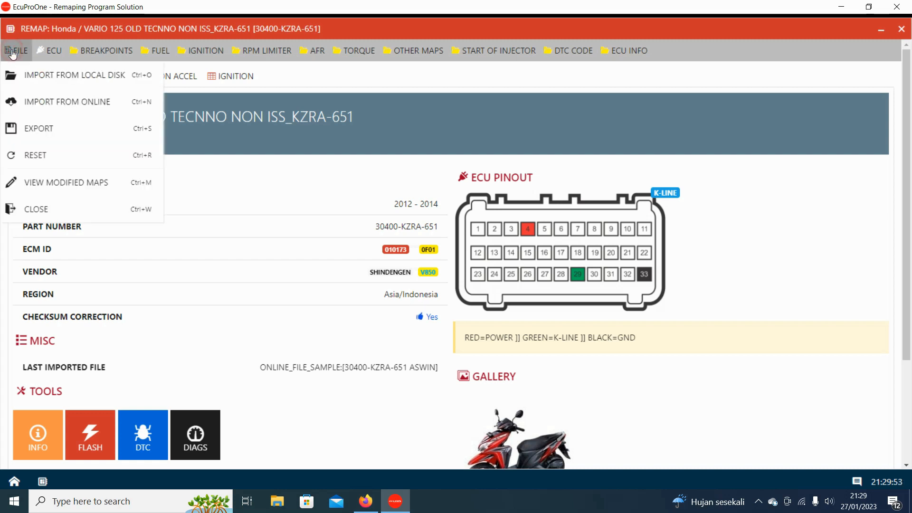
pyautogui.click(47, 130)
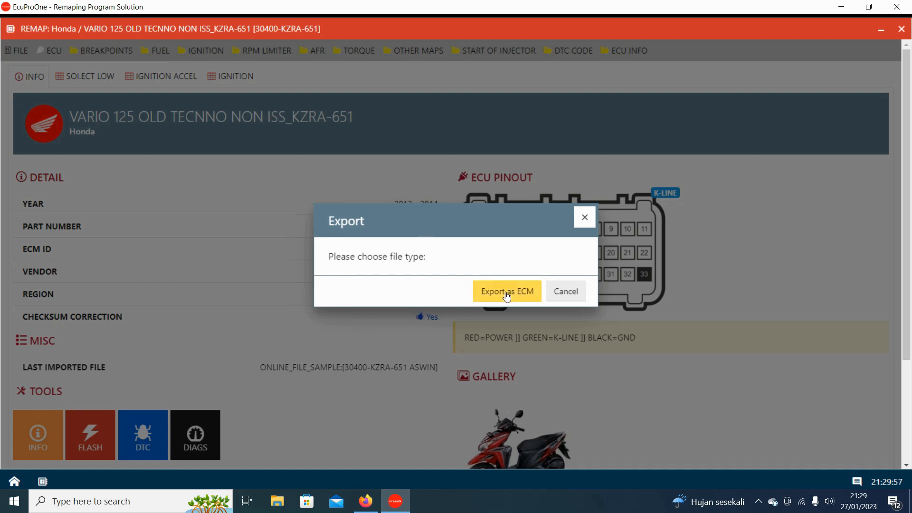
pyautogui.click(507, 292)
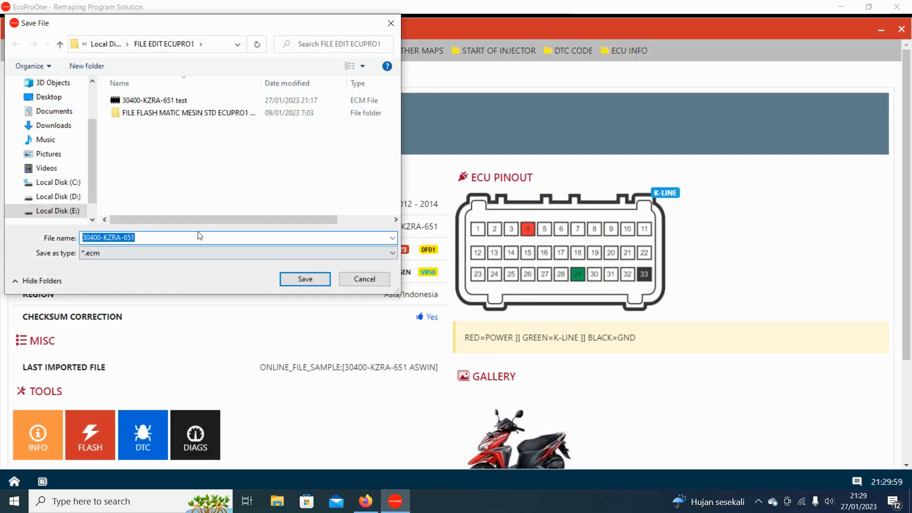
pyautogui.click(194, 234)
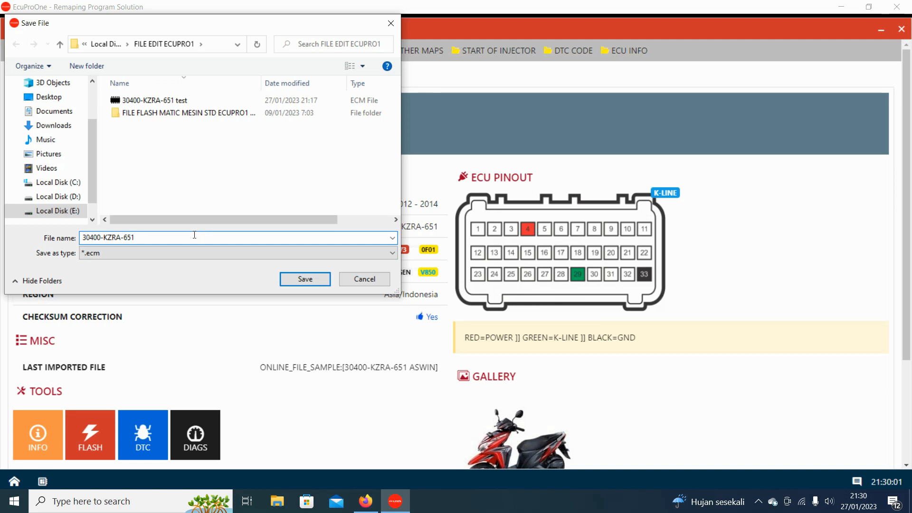
pyautogui.write('as')
pyautogui.click(305, 279)
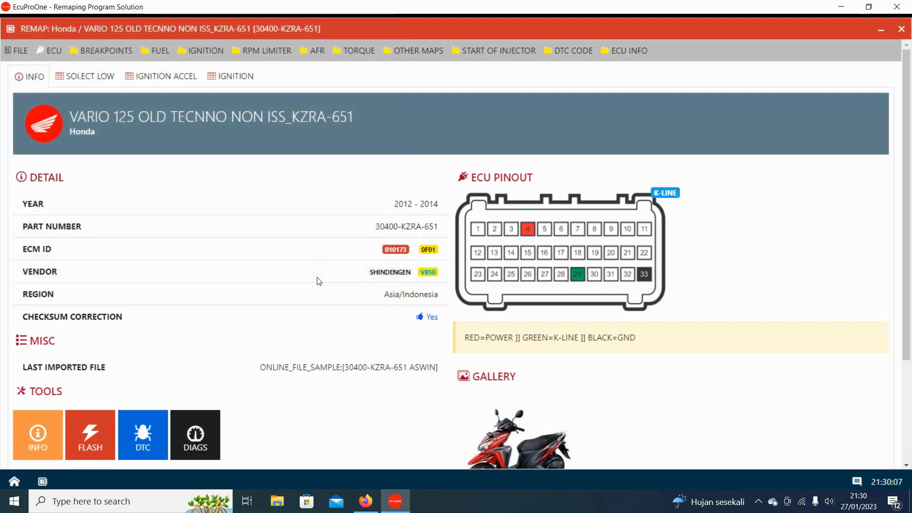
# Review the last imported file entry again along with the ignition map values and the file commands.
pyautogui.click(16, 53)
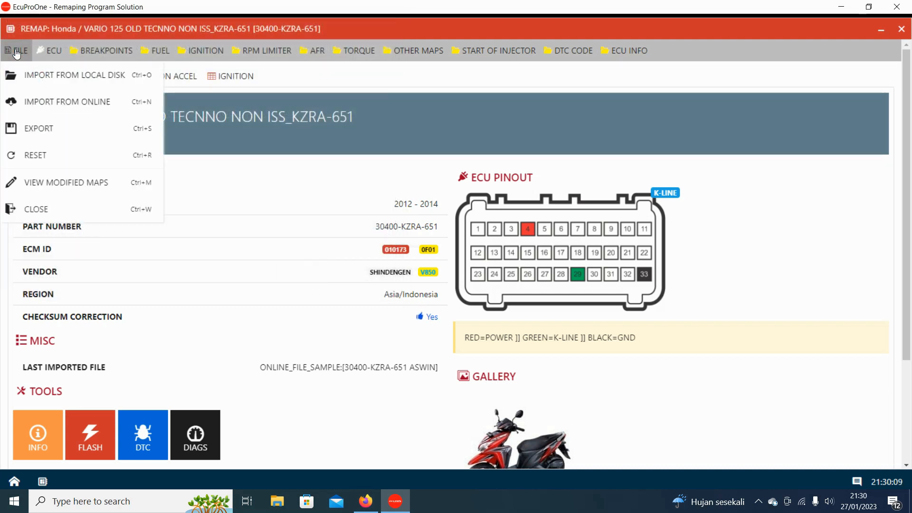
pyautogui.click(228, 177)
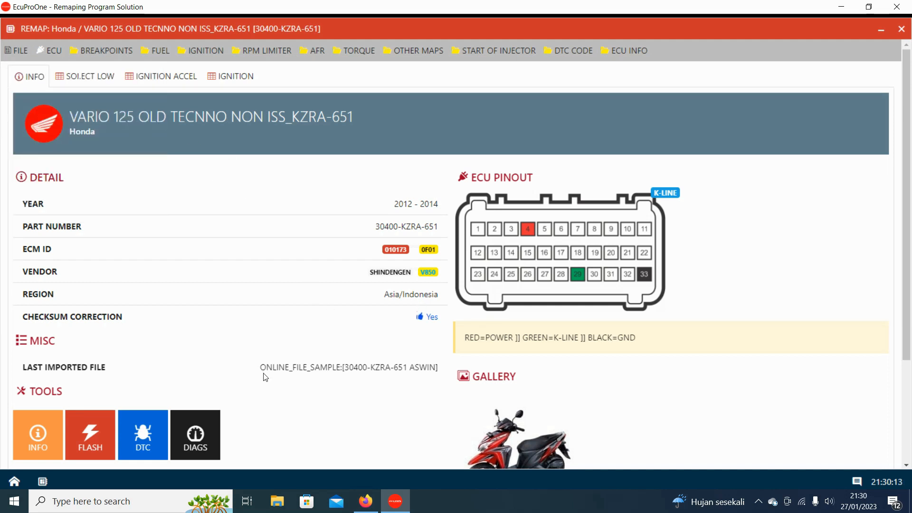
pyautogui.moveTo(260, 370); pyautogui.dragTo(438, 371)
pyautogui.click(224, 78)
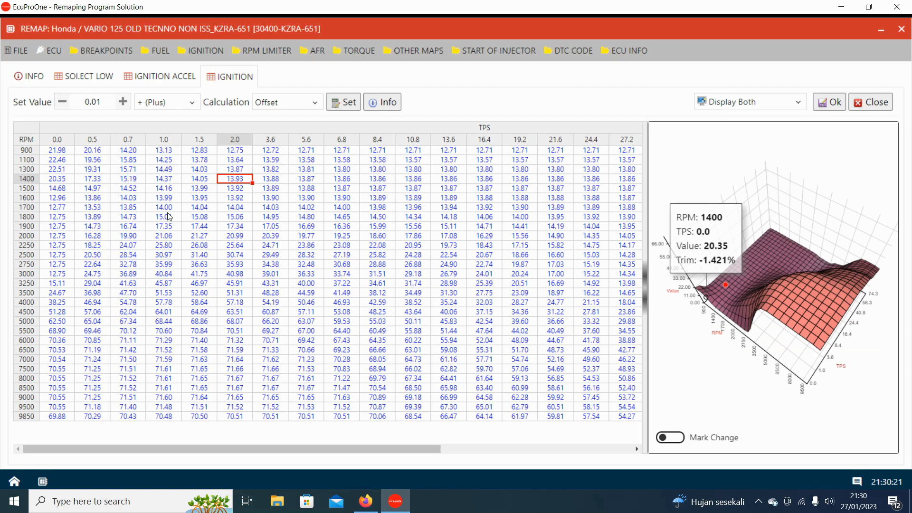
pyautogui.click(33, 80)
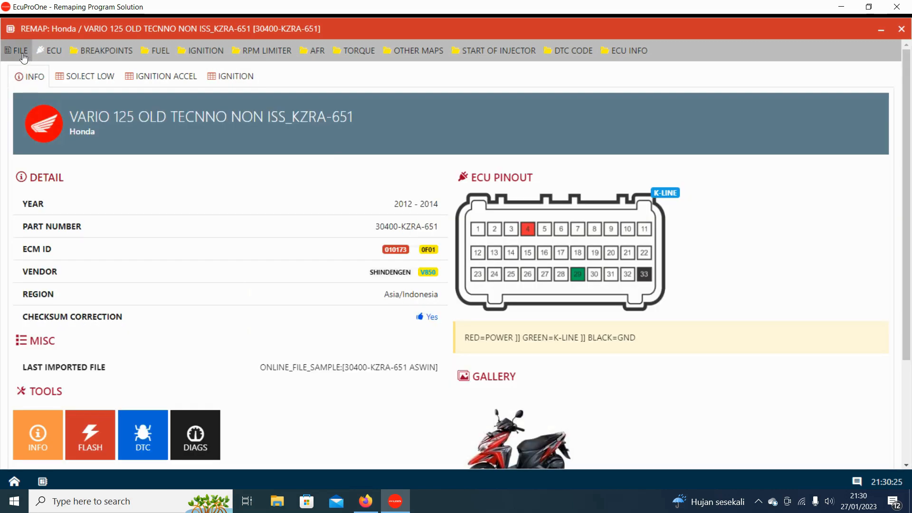
pyautogui.click(22, 54)
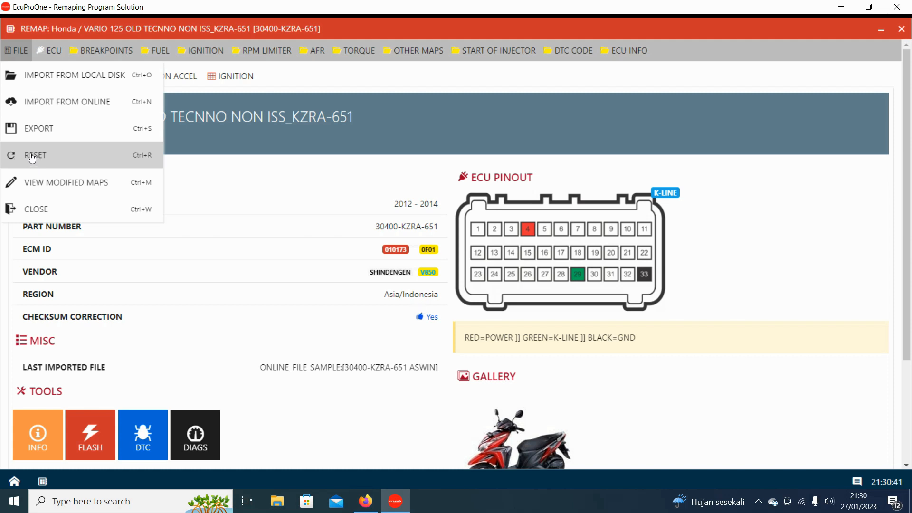
pyautogui.moveTo(260, 377); pyautogui.dragTo(398, 389)
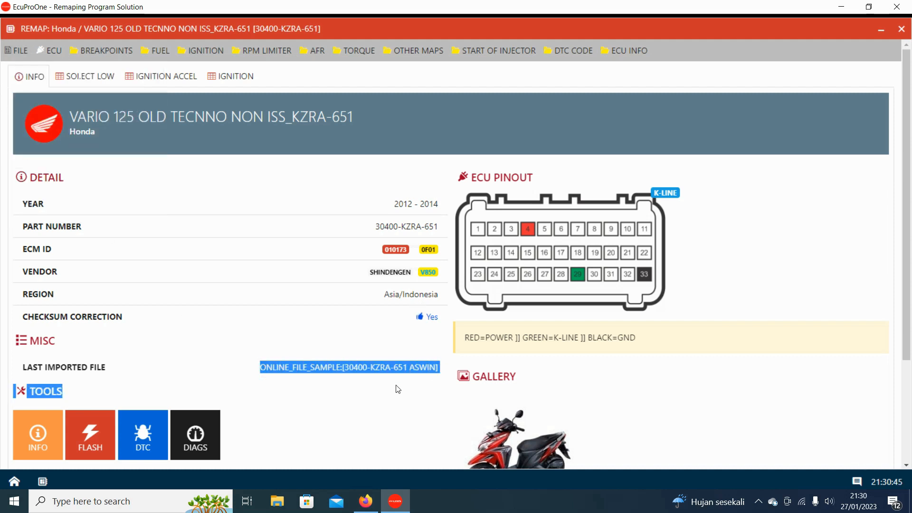
pyautogui.click(265, 379)
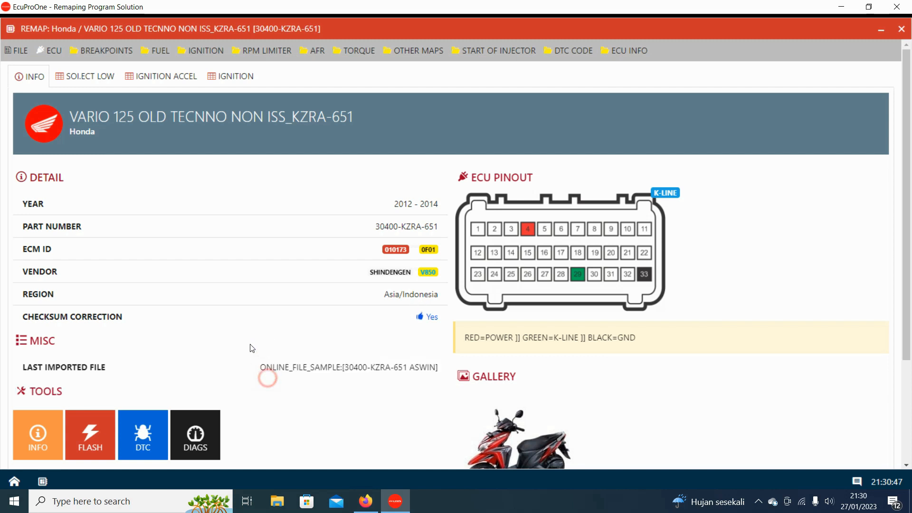
# Reset all modified maps of the Vario 125 remap.
pyautogui.click(15, 54)
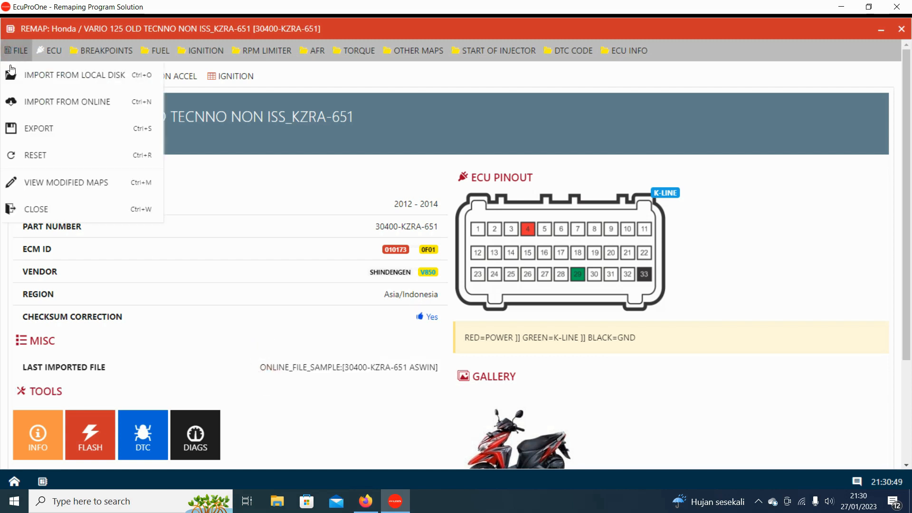
pyautogui.click(19, 155)
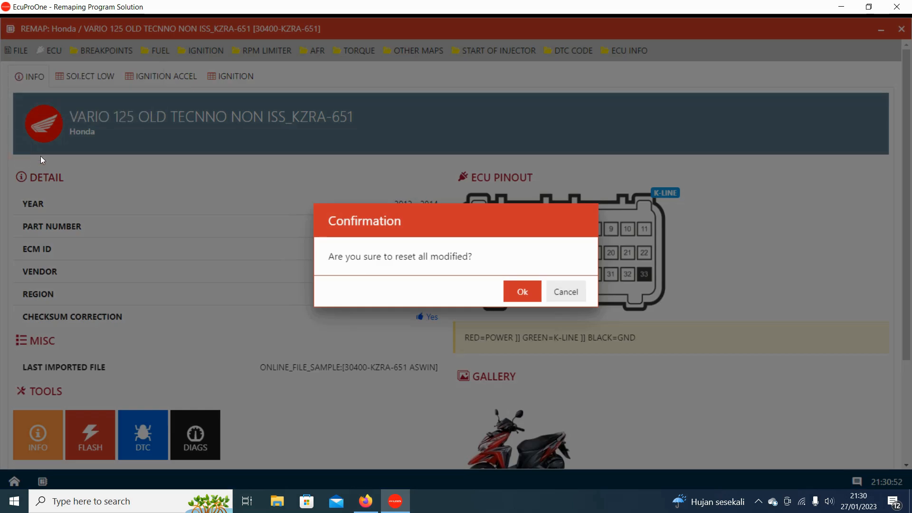
pyautogui.click(526, 291)
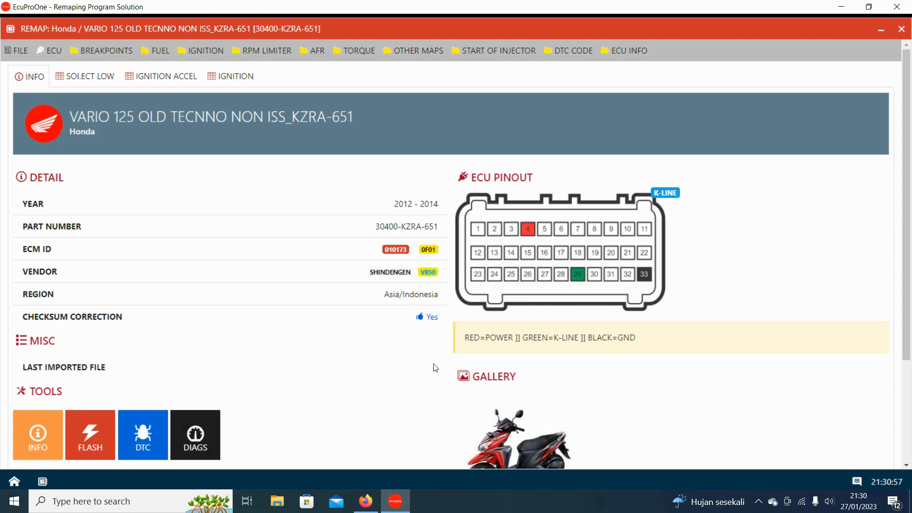
# Inspect the last imported file entry and the values in the three open maps after the reset.
pyautogui.moveTo(427, 365); pyautogui.dragTo(454, 370)
pyautogui.click(427, 365)
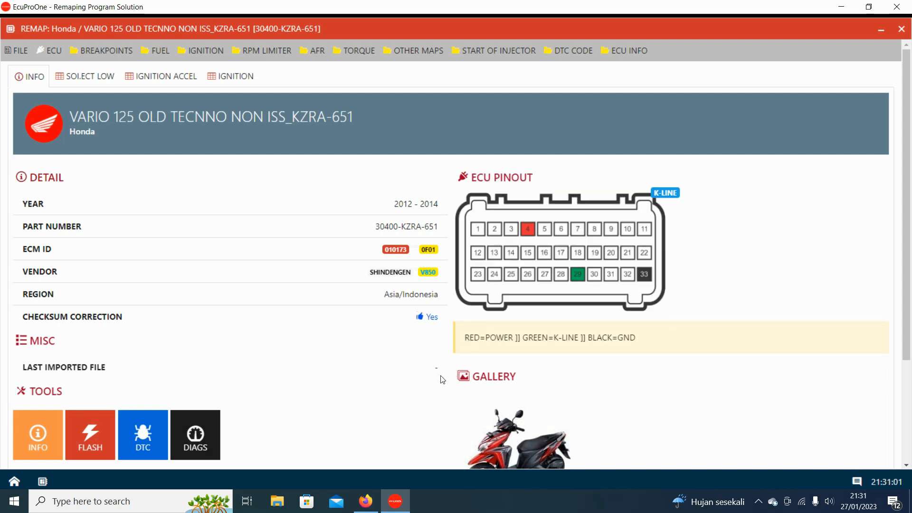
pyautogui.click(229, 81)
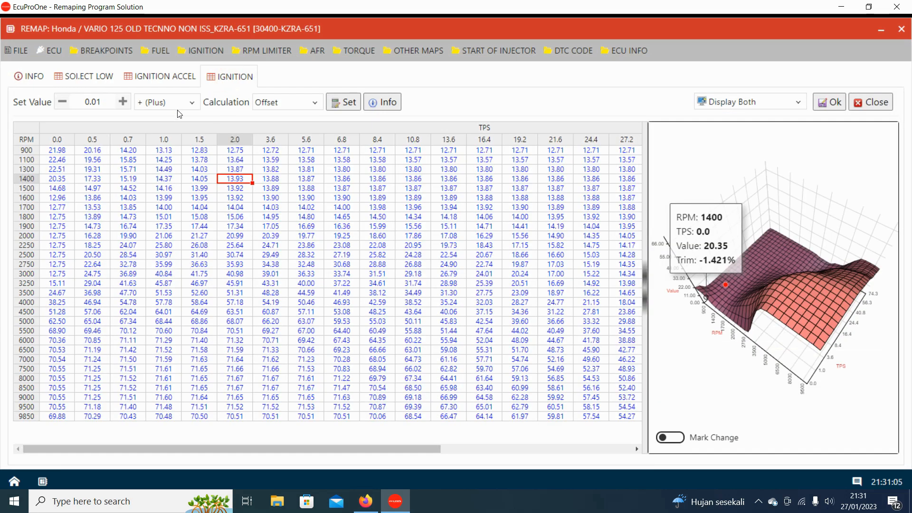
pyautogui.click(162, 79)
pyautogui.click(78, 79)
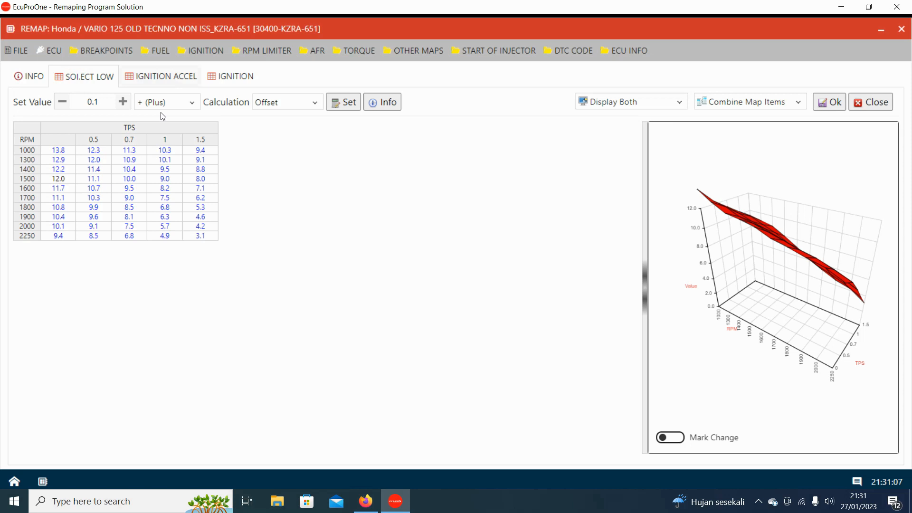
pyautogui.click(236, 76)
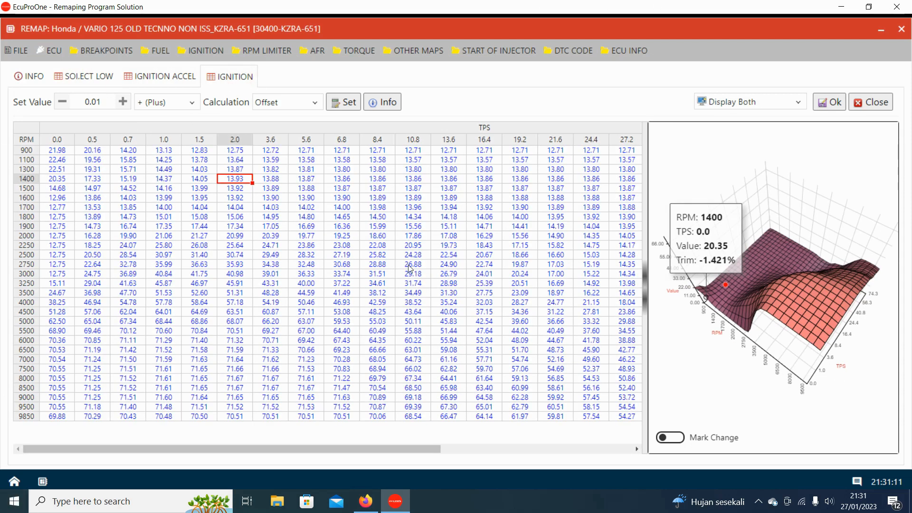
# Close the IGNITION, IGNITION ACCEL and SOI.ECT LOW maps.
pyautogui.click(872, 102)
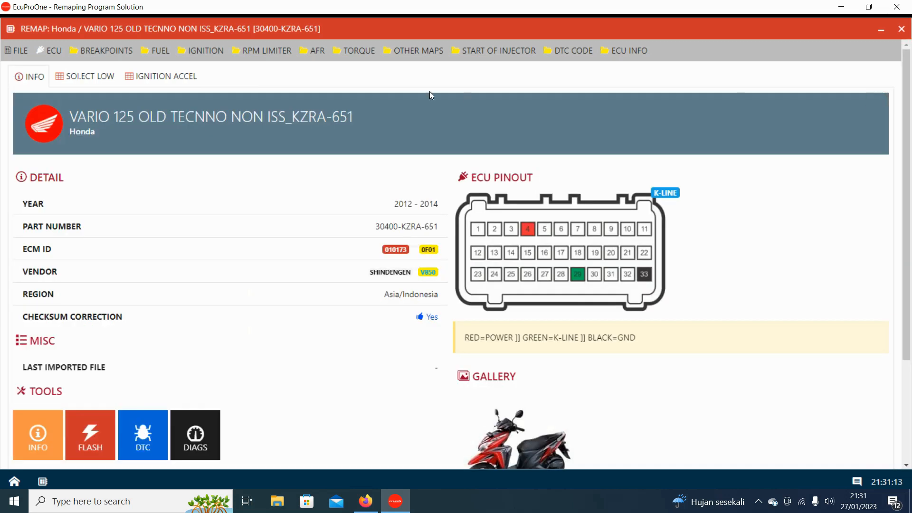
pyautogui.click(187, 77)
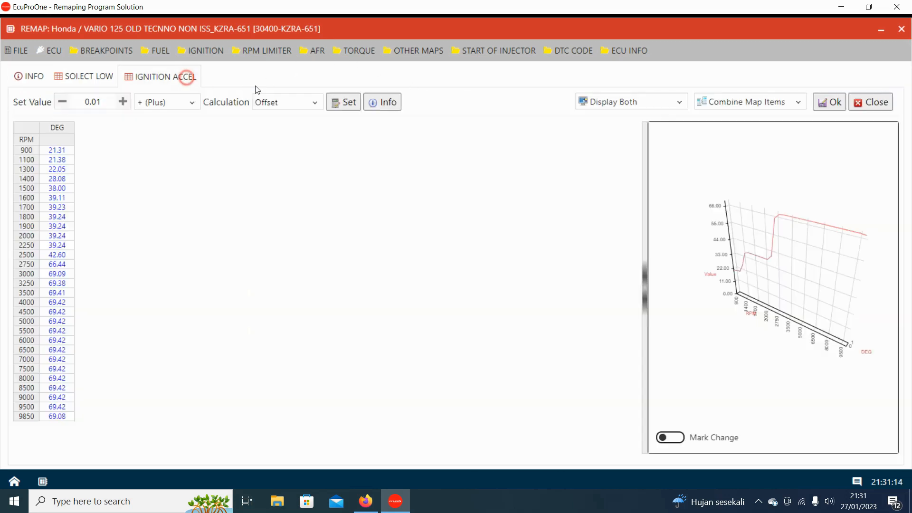
pyautogui.click(873, 102)
pyautogui.click(104, 76)
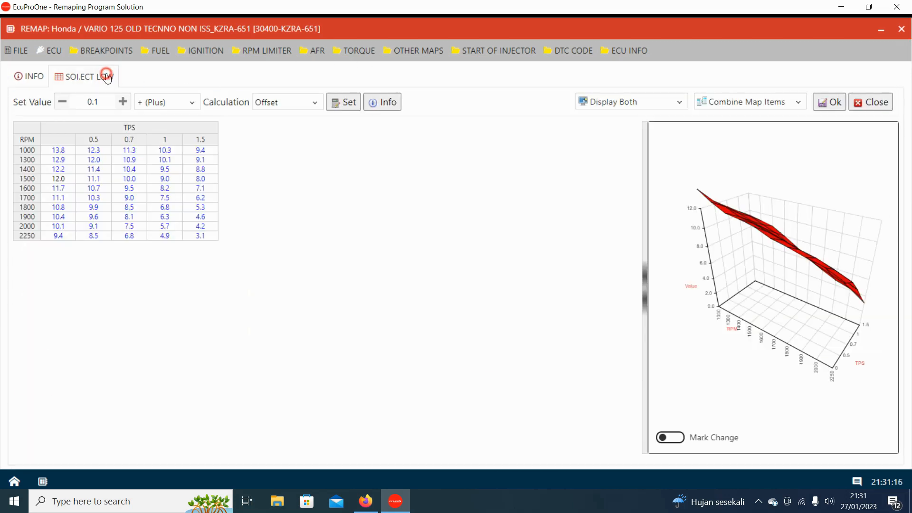
pyautogui.click(871, 101)
# Open the IGNITION map again and look over its table across the TPS range.
pyautogui.click(207, 54)
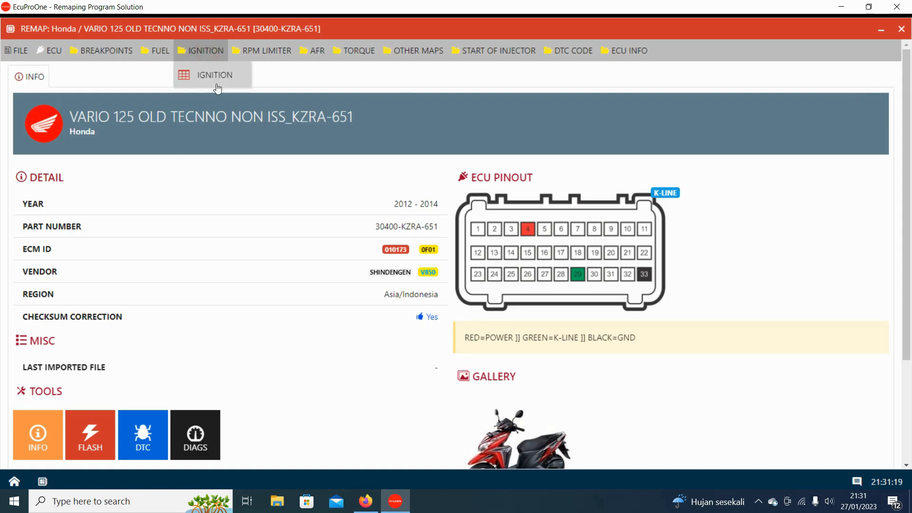
pyautogui.click(213, 74)
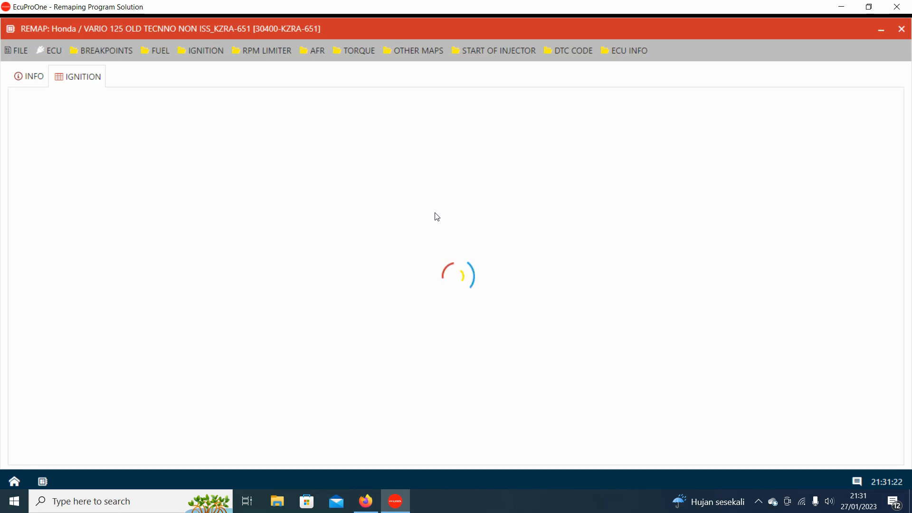
pyautogui.click(368, 448)
pyautogui.click(413, 339)
pyautogui.moveTo(401, 448); pyautogui.dragTo(373, 450)
pyautogui.click(453, 311)
# Review the vehicle's info page, the ignition map values and the file commands.
pyautogui.click(26, 78)
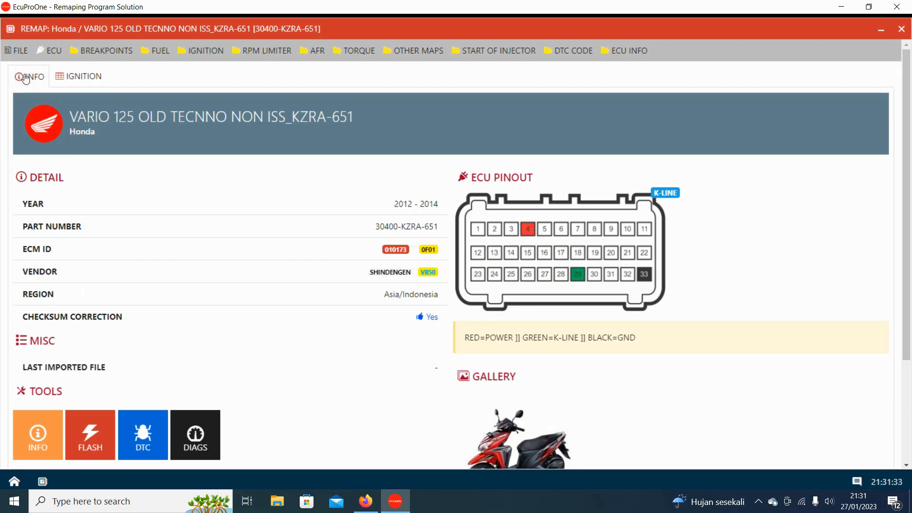
pyautogui.click(75, 82)
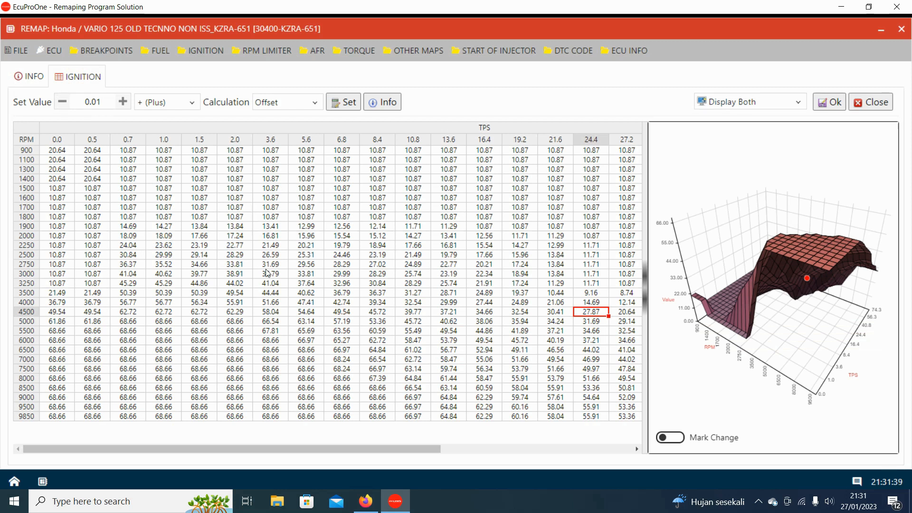
pyautogui.moveTo(164, 198); pyautogui.dragTo(458, 338)
pyautogui.click(159, 177)
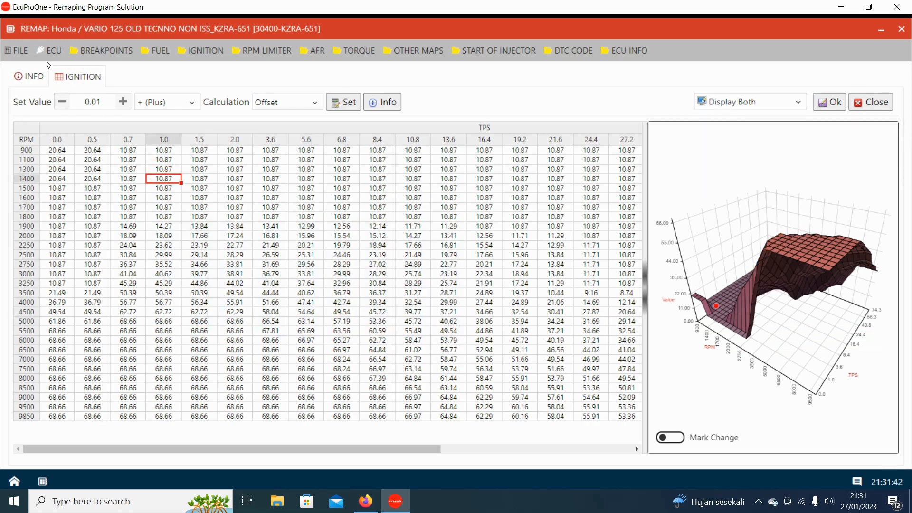
pyautogui.click(20, 54)
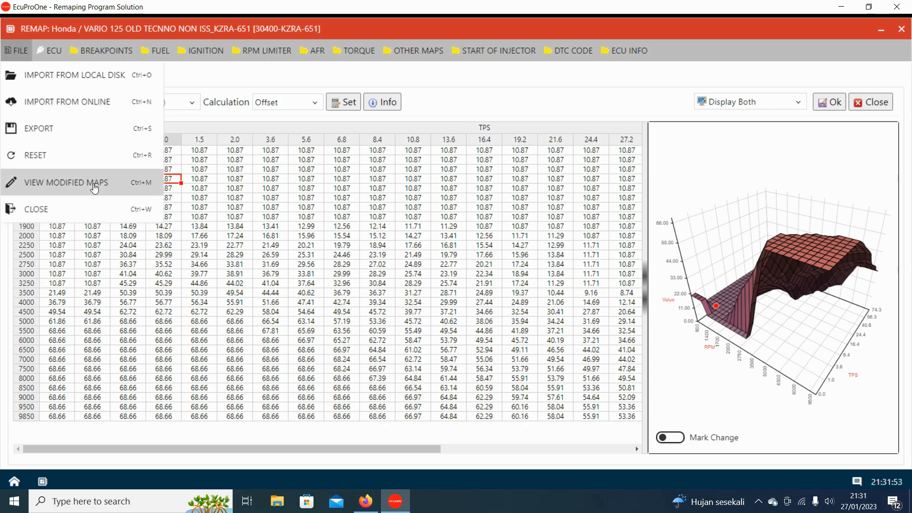
pyautogui.click(142, 186)
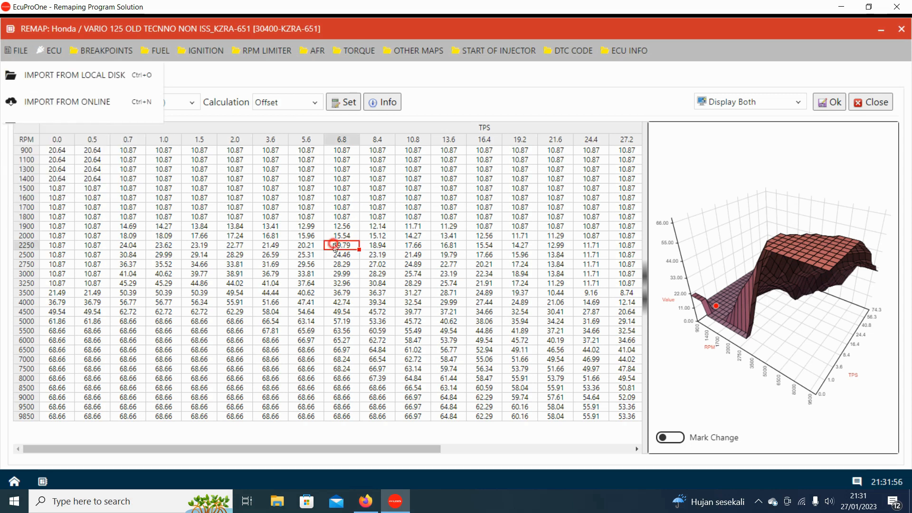
pyautogui.click(301, 226)
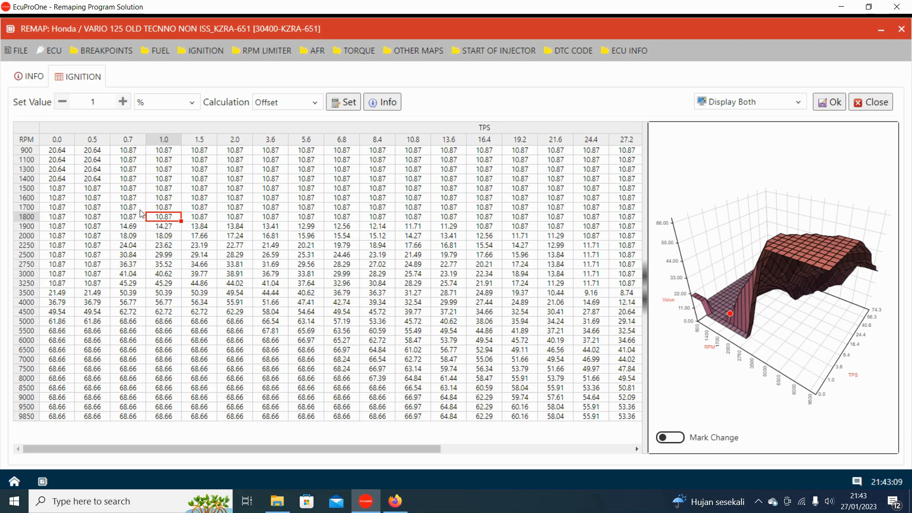
# Add an offset of 2 to the ignition cells from 1600 to 3500 RPM at TPS 1.0 to 5.6.
pyautogui.click(162, 197)
pyautogui.moveTo(166, 204); pyautogui.dragTo(312, 296)
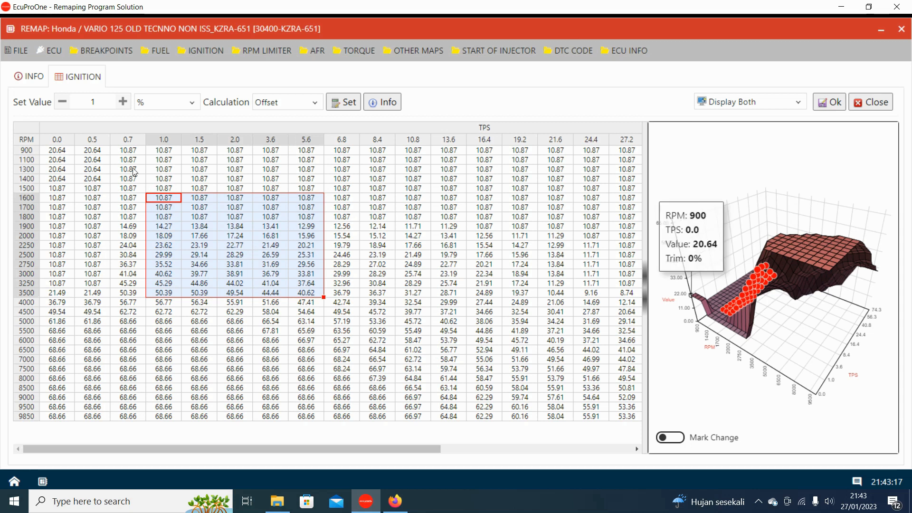
pyautogui.doubleClick(104, 103)
pyautogui.write('2')
pyautogui.click(148, 107)
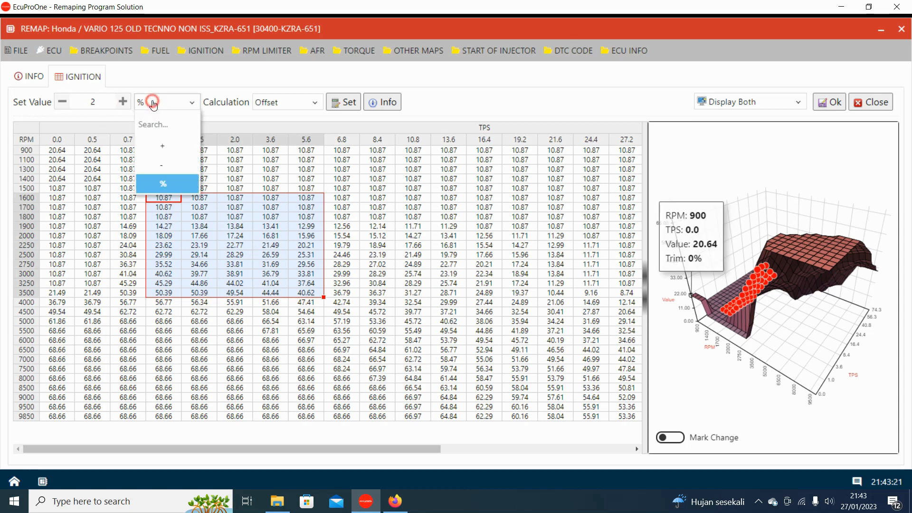
pyautogui.click(166, 152)
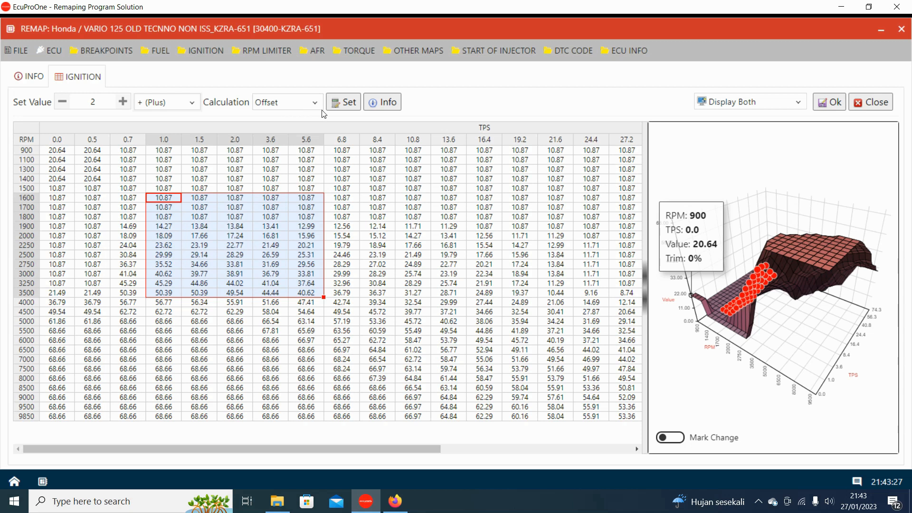
pyautogui.click(348, 103)
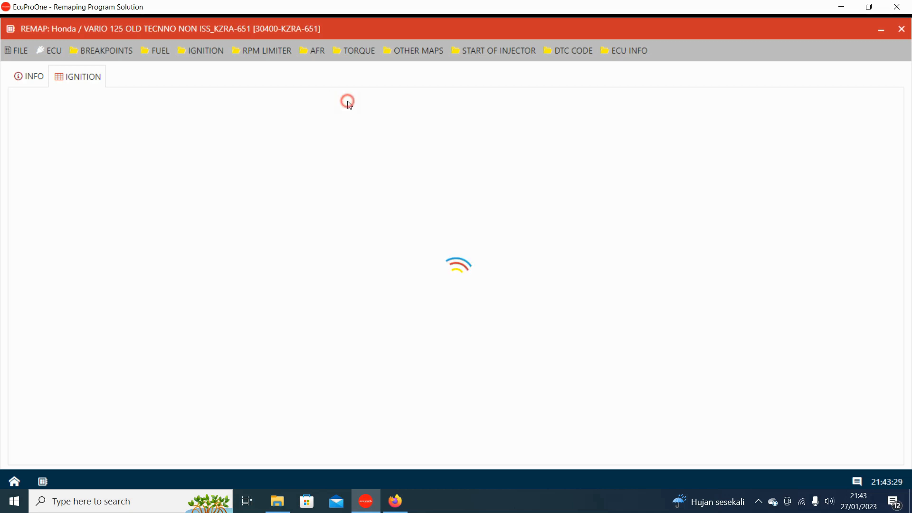
pyautogui.click(361, 188)
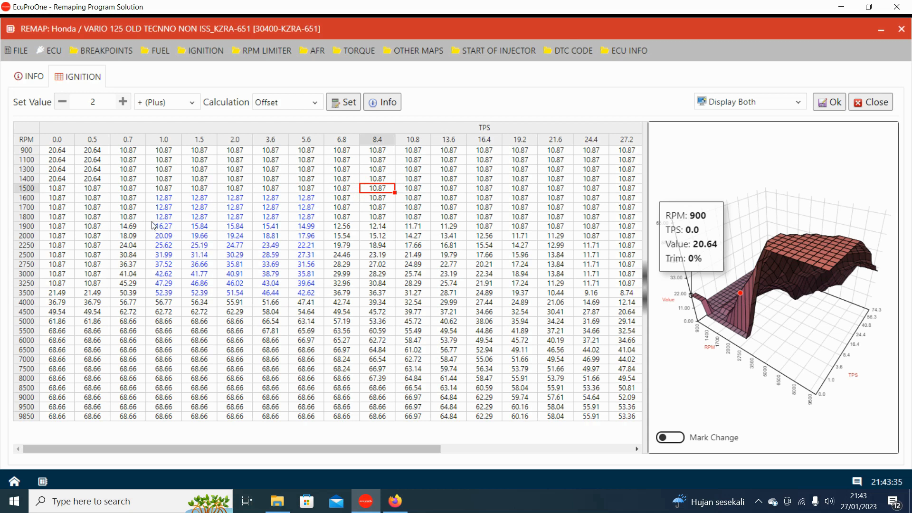
pyautogui.click(831, 100)
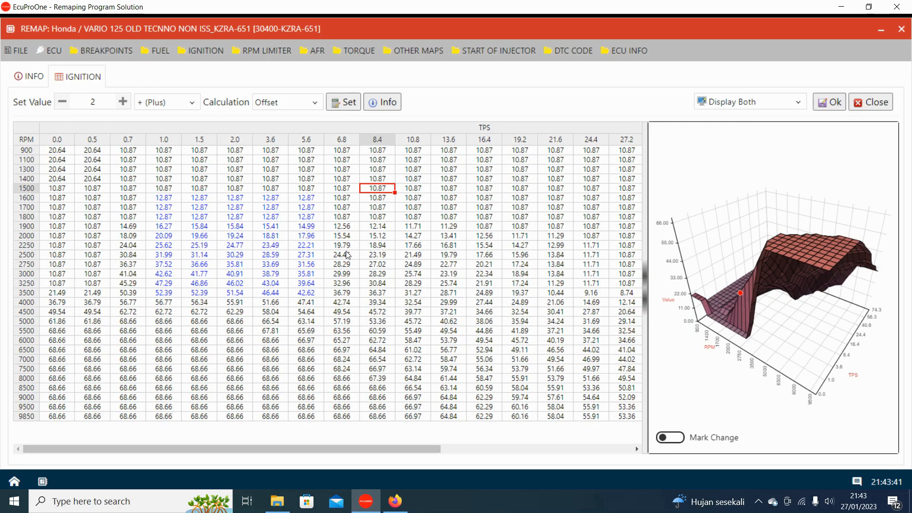
# Restore the original values of the ignition cells from 1600 to 3500 RPM at TPS 1.0 to 5.6.
pyautogui.click(100, 99)
pyautogui.click(17, 50)
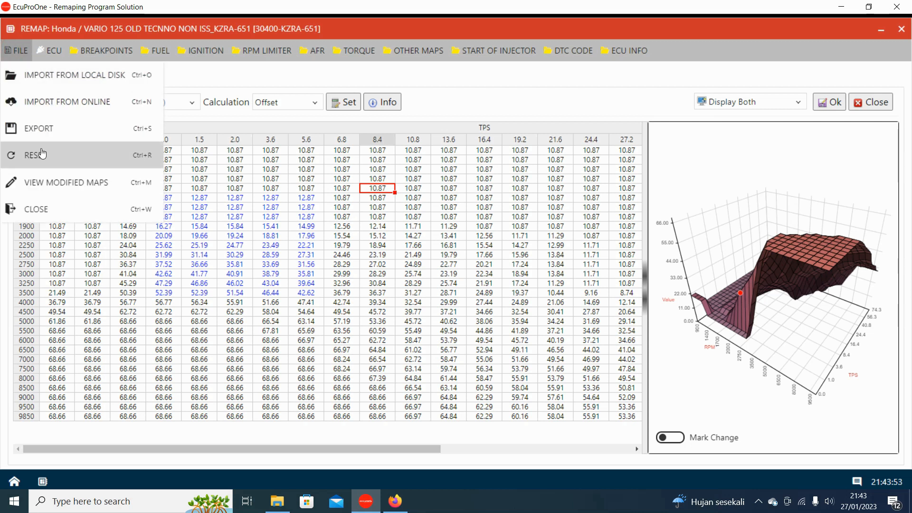
pyautogui.click(255, 186)
pyautogui.moveTo(164, 198); pyautogui.dragTo(272, 294)
pyautogui.click(222, 292)
pyautogui.moveTo(163, 200); pyautogui.dragTo(302, 295)
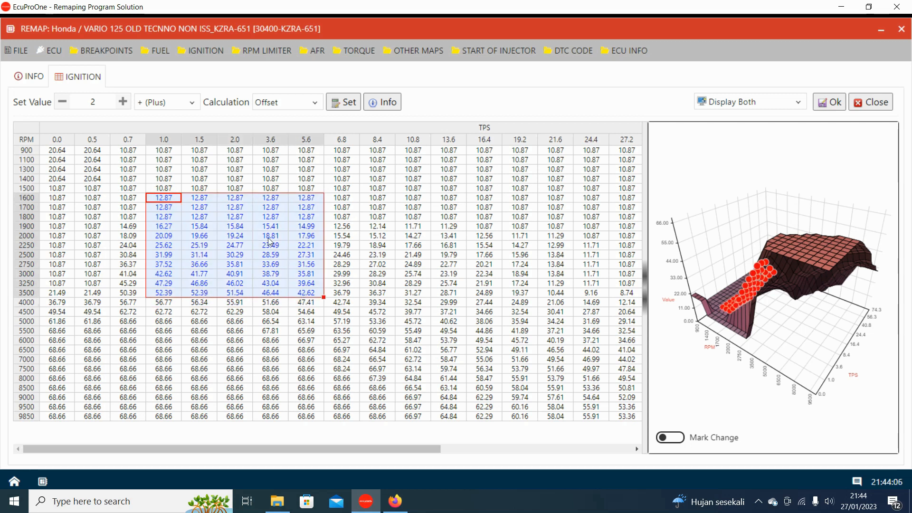
pyautogui.rightClick(224, 207)
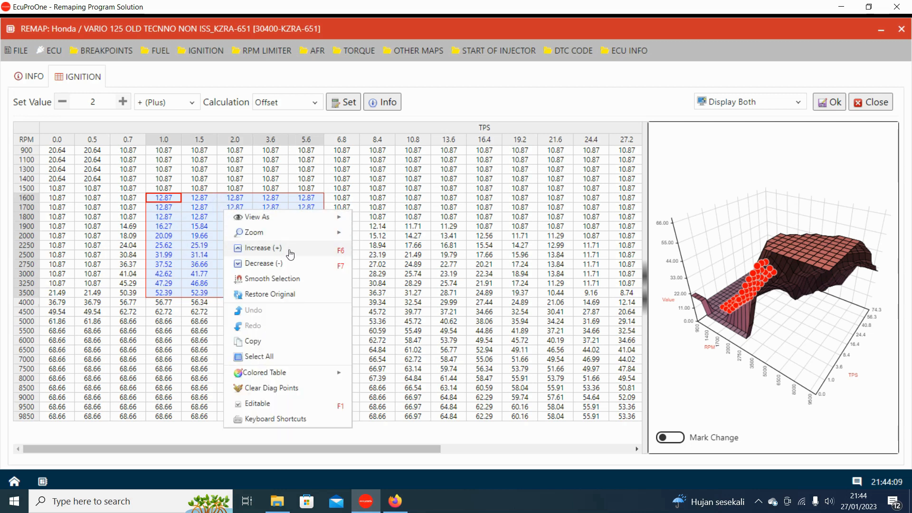
pyautogui.click(239, 297)
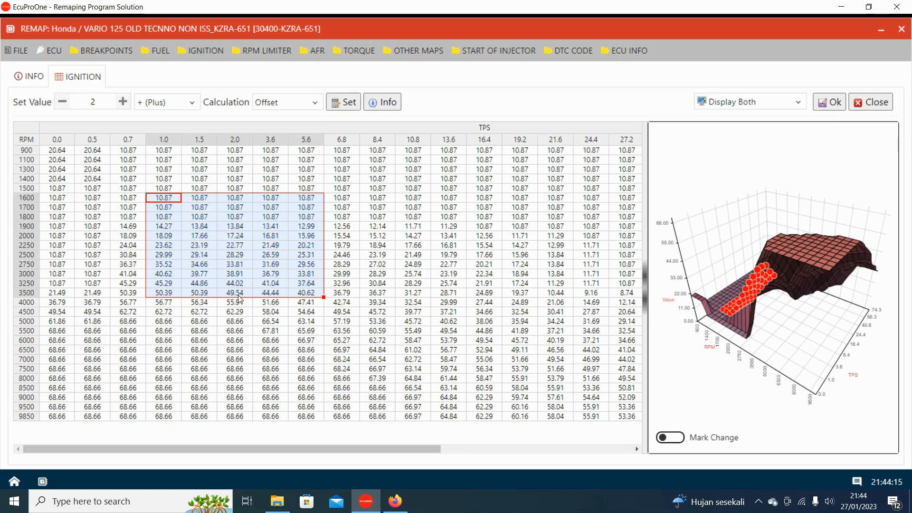
pyautogui.click(240, 320)
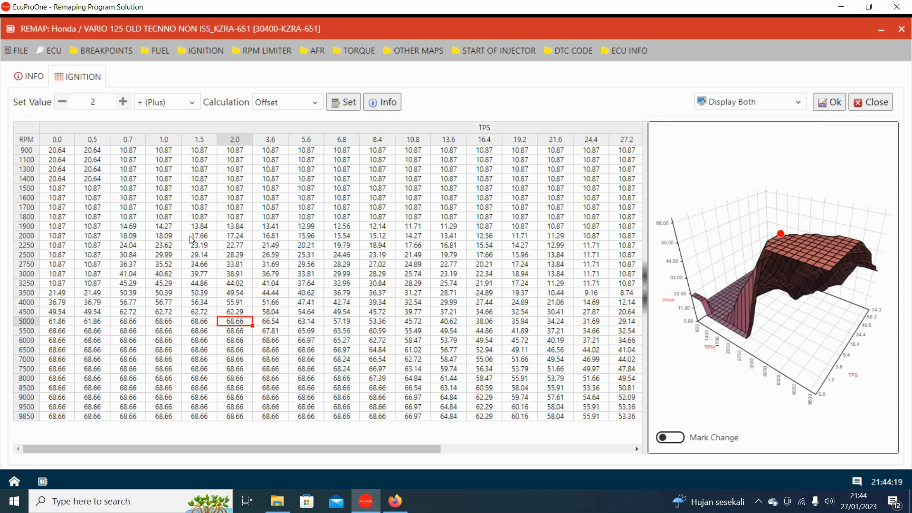
pyautogui.click(832, 101)
# Open the TPS VS RPM fuel map.
pyautogui.click(101, 103)
pyautogui.click(156, 51)
pyautogui.click(174, 76)
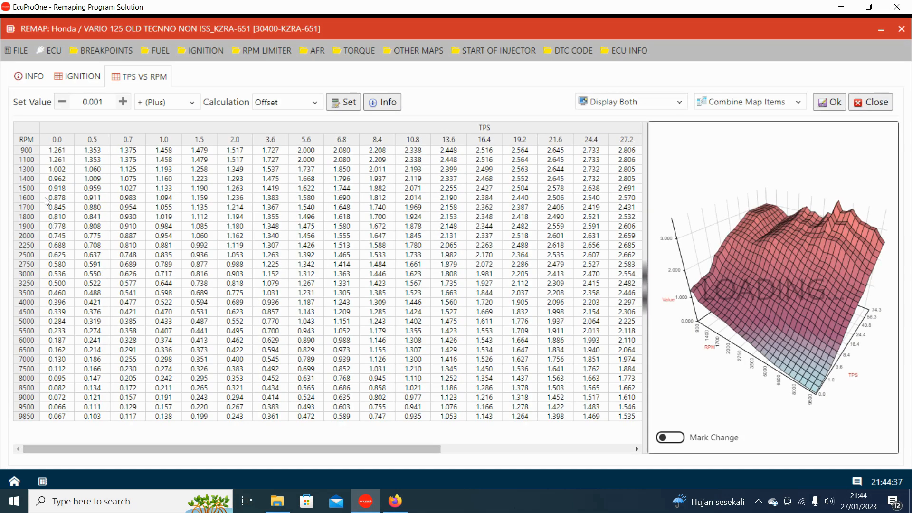
# Fill the TPS 0.0 cells from 1500 to 3000 RPM in the fuel map with the value 0.
pyautogui.moveTo(54, 188); pyautogui.dragTo(57, 270)
pyautogui.click(104, 102)
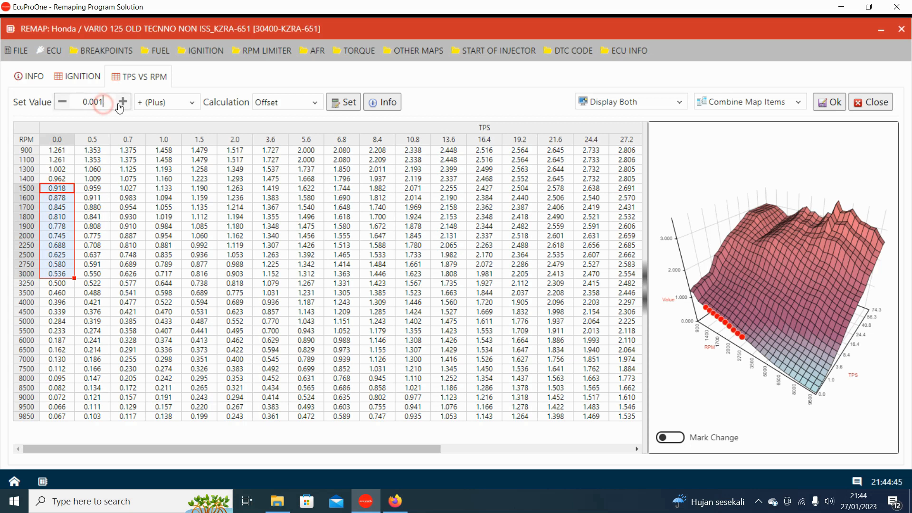
pyautogui.press('BackSpace')
pyautogui.press('BackSpace')
pyautogui.press('BackSpace')
pyautogui.click(87, 103)
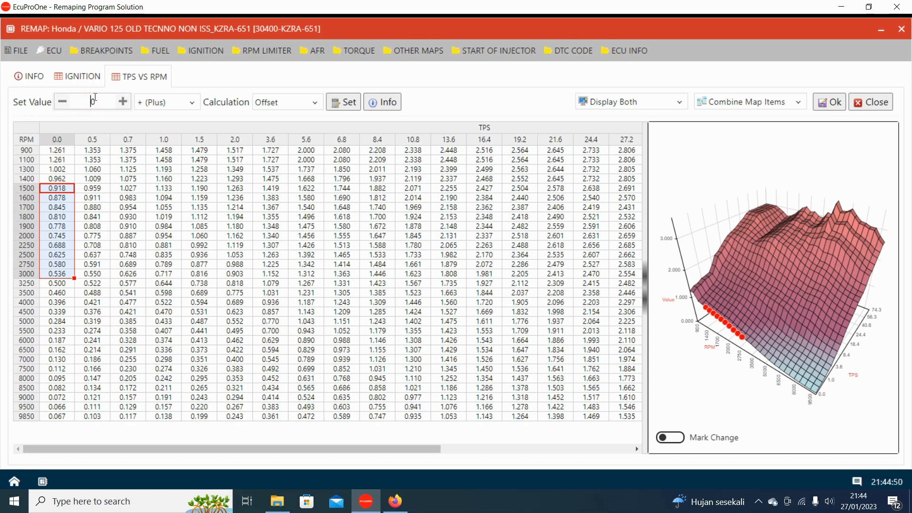
pyautogui.click(314, 104)
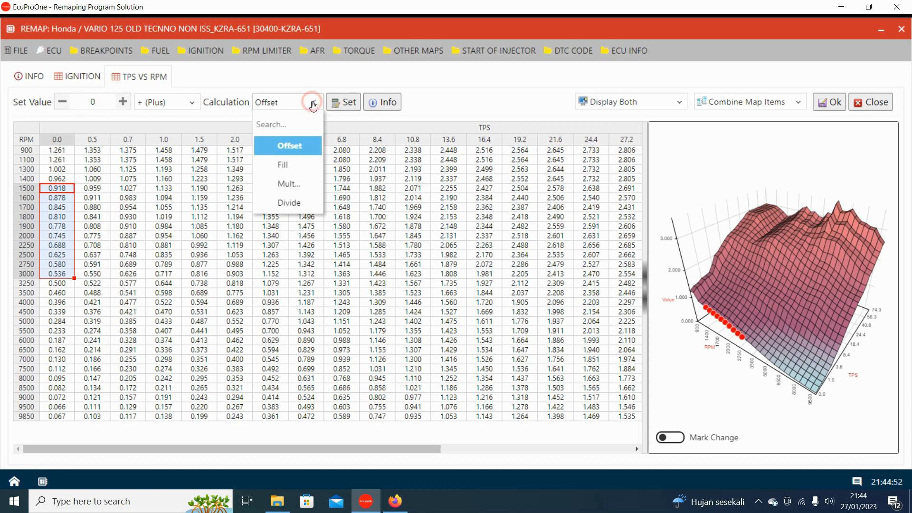
pyautogui.click(288, 166)
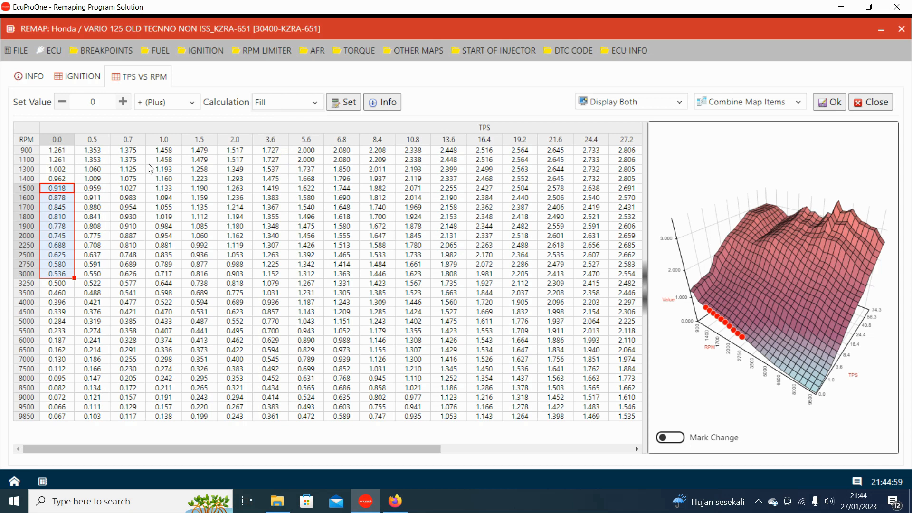
pyautogui.click(345, 101)
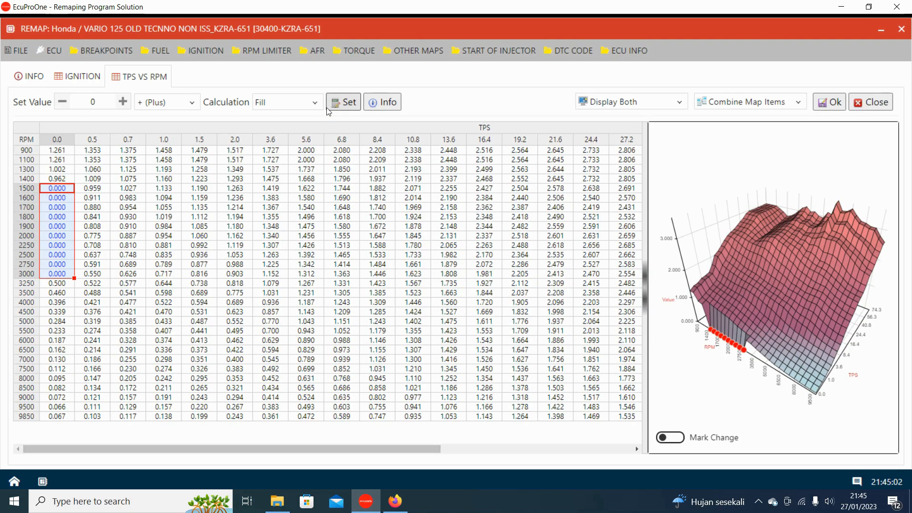
pyautogui.doubleClick(57, 219)
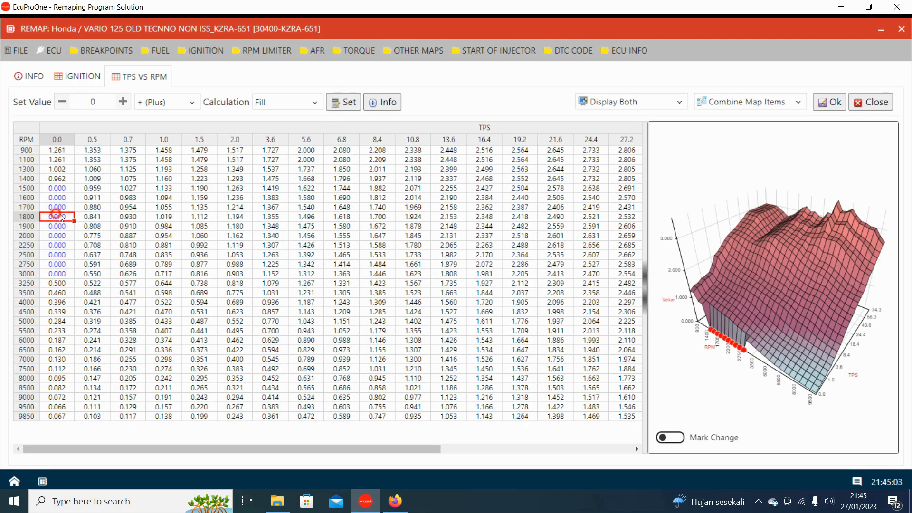
pyautogui.click(109, 199)
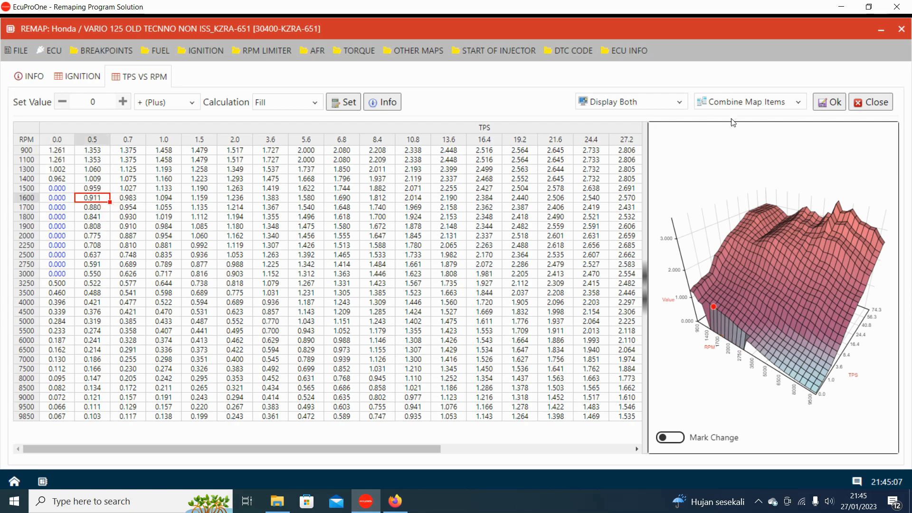
pyautogui.click(835, 102)
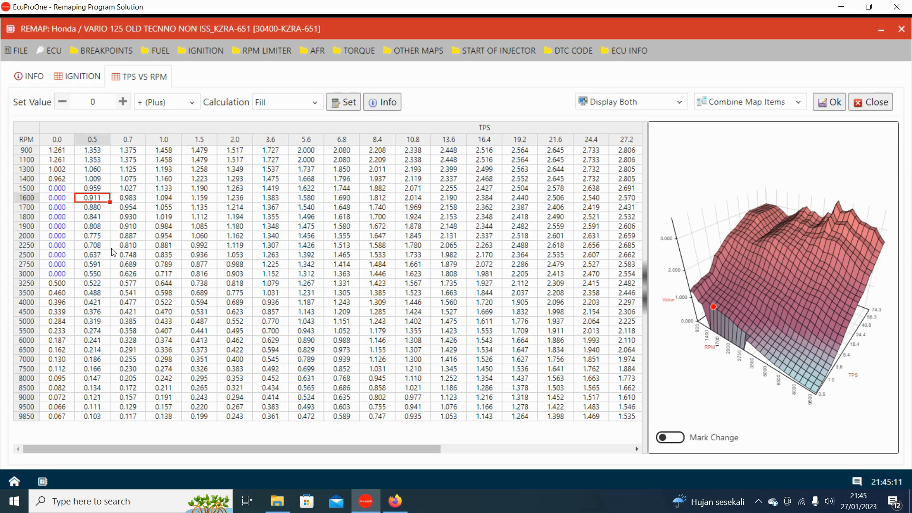
pyautogui.click(112, 246)
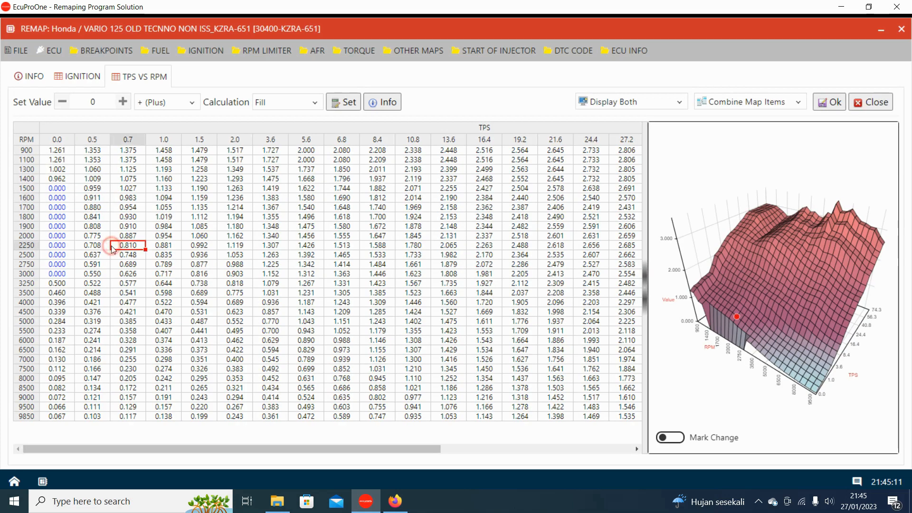
pyautogui.moveTo(60, 188); pyautogui.dragTo(51, 266)
pyautogui.moveTo(54, 182); pyautogui.dragTo(52, 237)
pyautogui.click(51, 271)
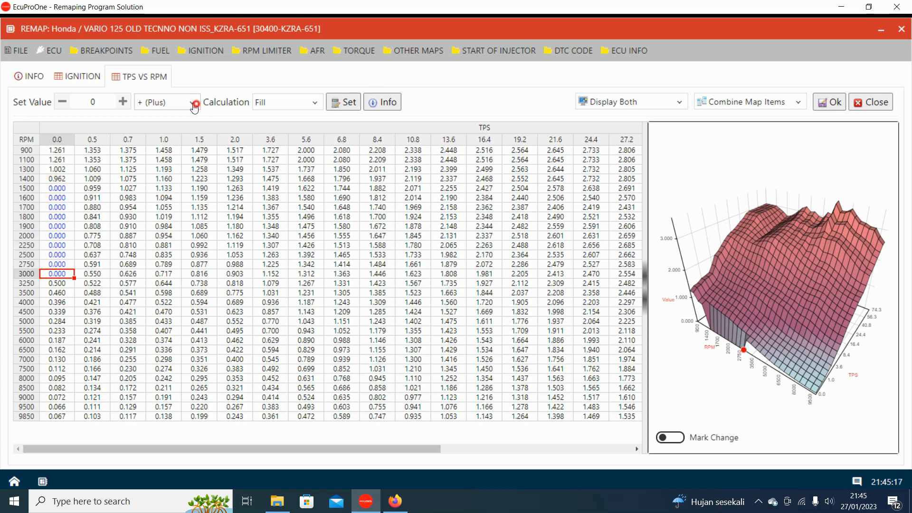
# Increase the fuel map cells from 1600 to 3000 RPM at TPS 0.7 to 5.6 by an offset of 2 percent.
pyautogui.click(180, 103)
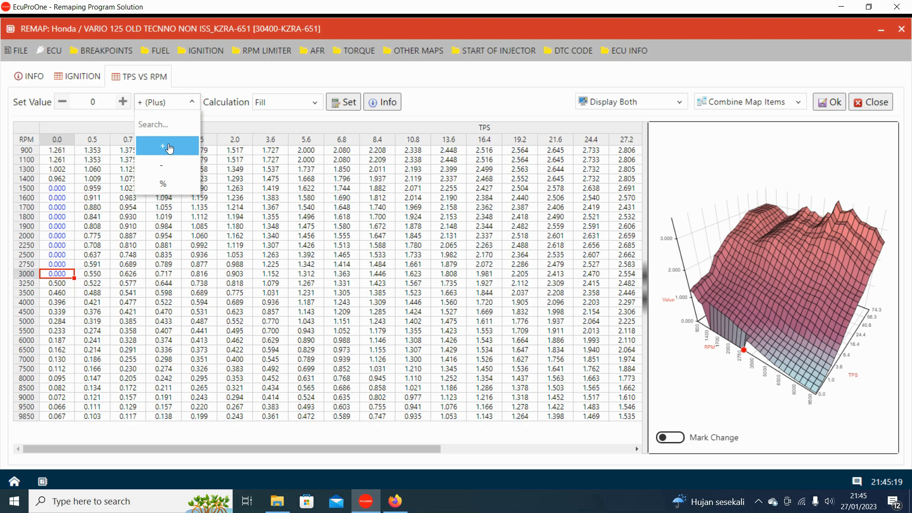
pyautogui.click(260, 197)
pyautogui.moveTo(127, 195); pyautogui.dragTo(305, 277)
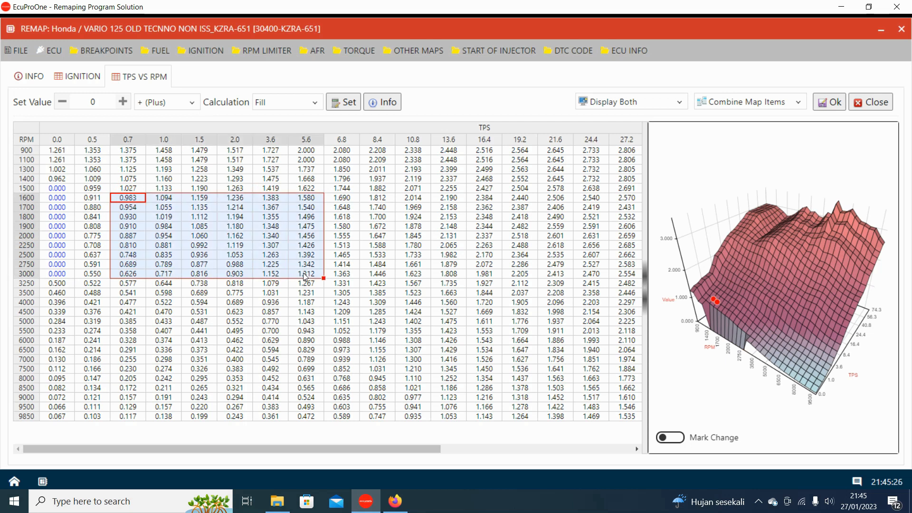
pyautogui.click(107, 100)
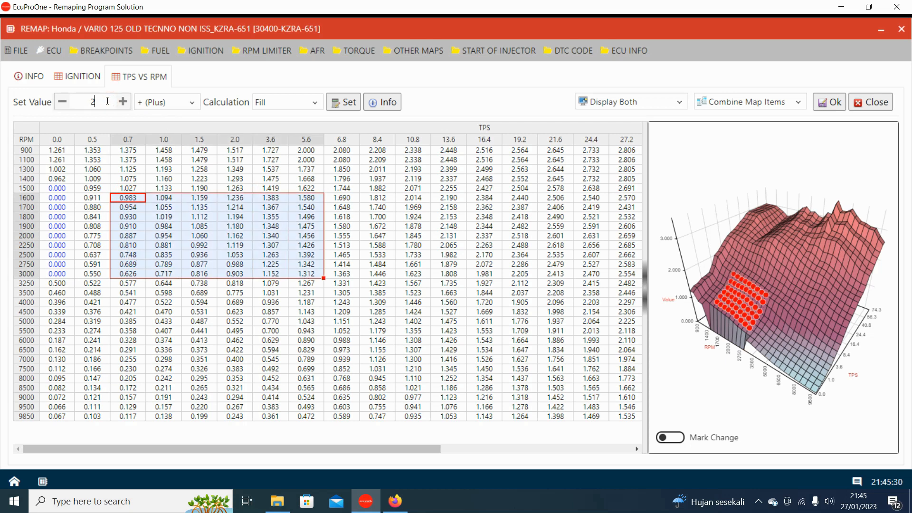
pyautogui.click(164, 102)
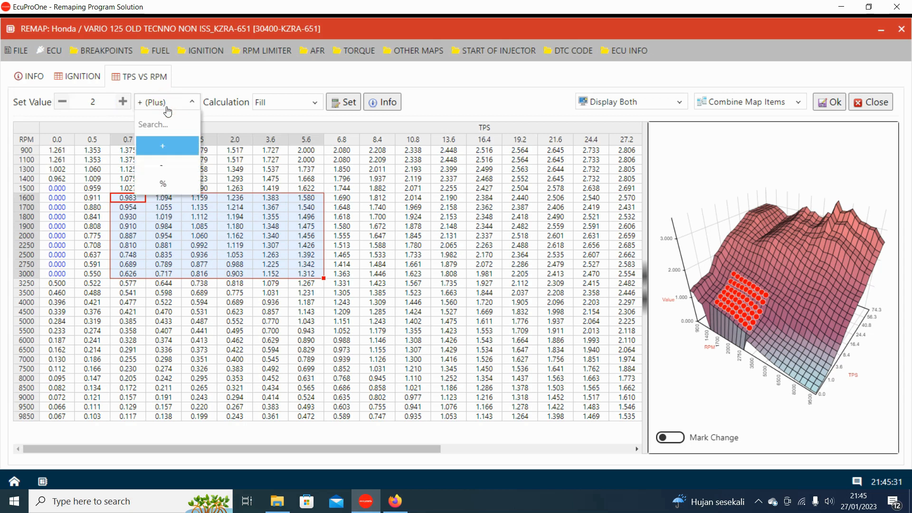
pyautogui.click(154, 184)
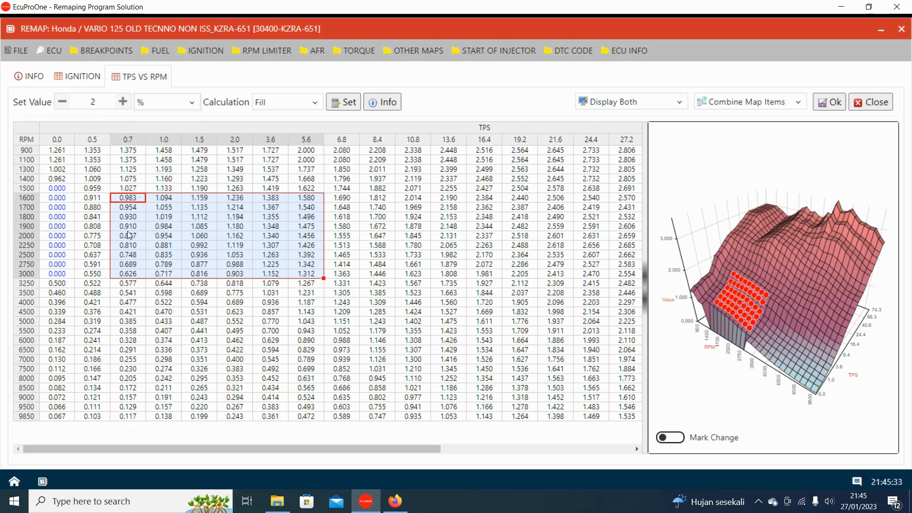
pyautogui.click(272, 102)
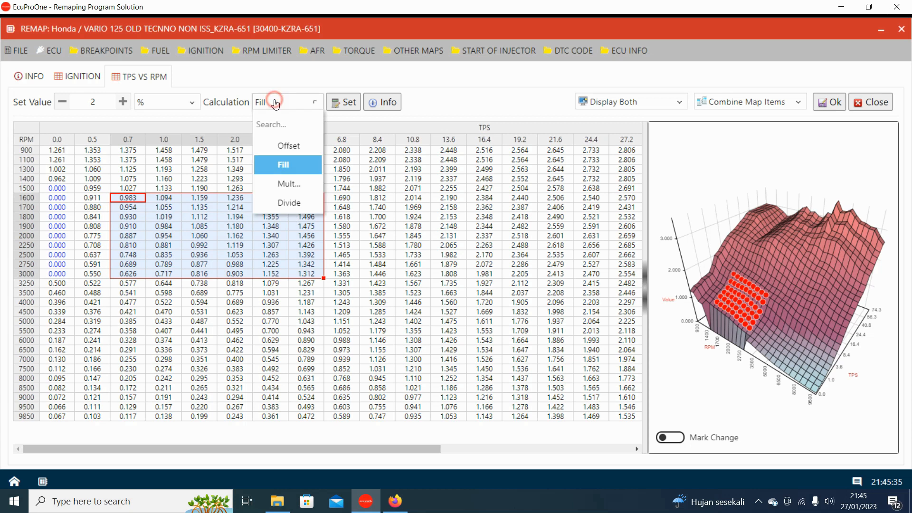
pyautogui.click(283, 142)
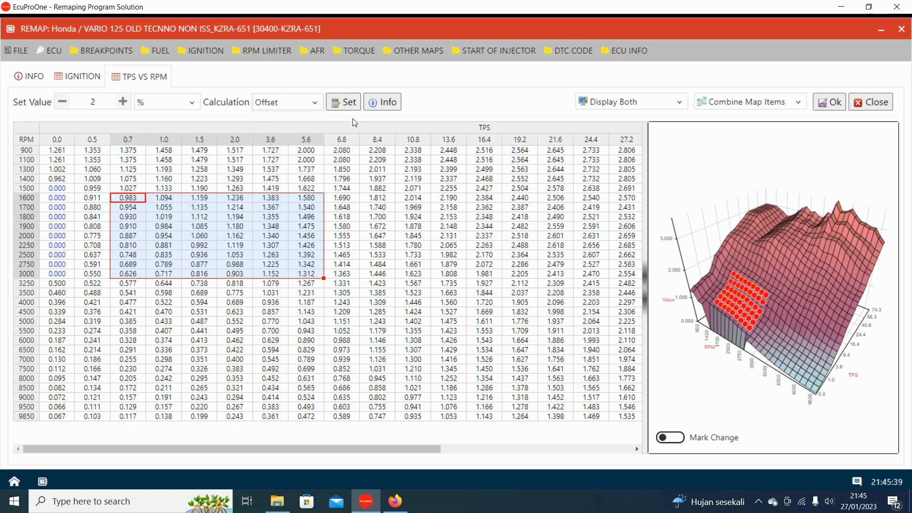
pyautogui.click(343, 101)
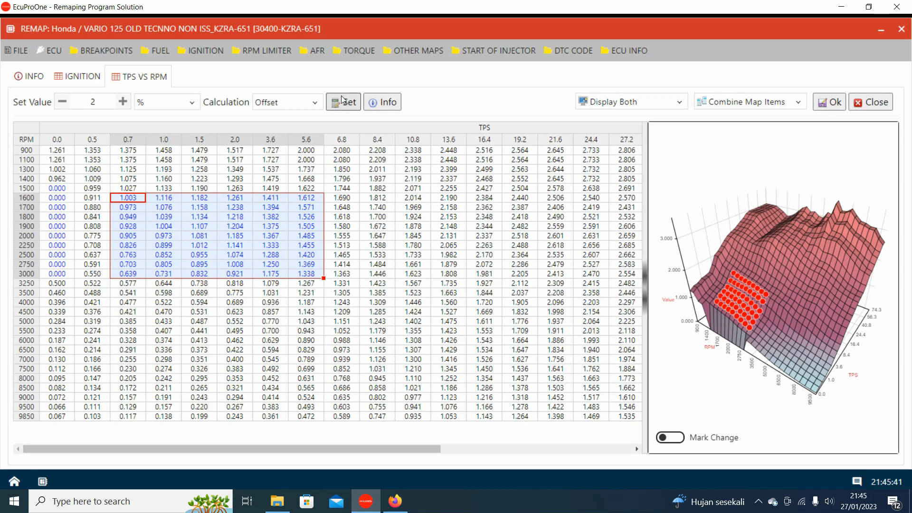
pyautogui.click(224, 217)
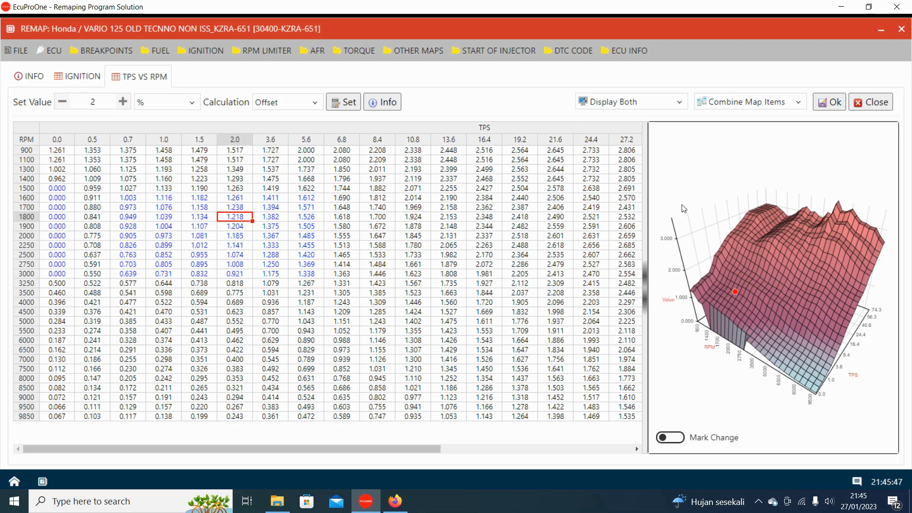
pyautogui.click(828, 99)
# Try the plus and minus operators for the fuel map, return to percent, and set the calculation to Multiply.
pyautogui.click(174, 105)
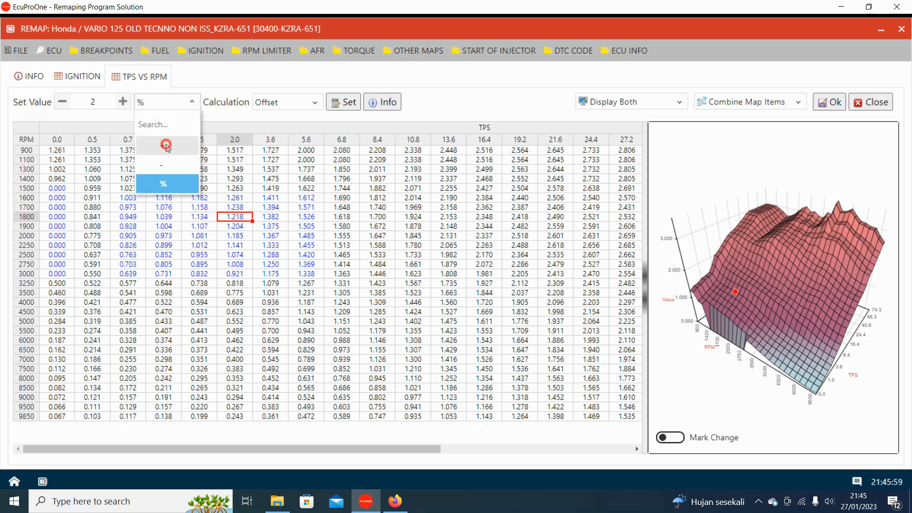
pyautogui.click(168, 144)
pyautogui.click(175, 104)
pyautogui.click(167, 165)
pyautogui.click(171, 102)
pyautogui.click(168, 185)
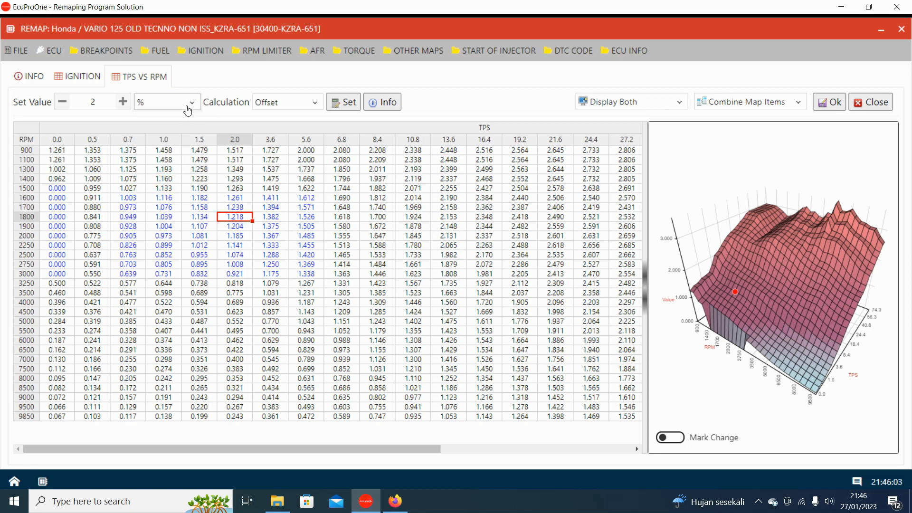
pyautogui.click(288, 108)
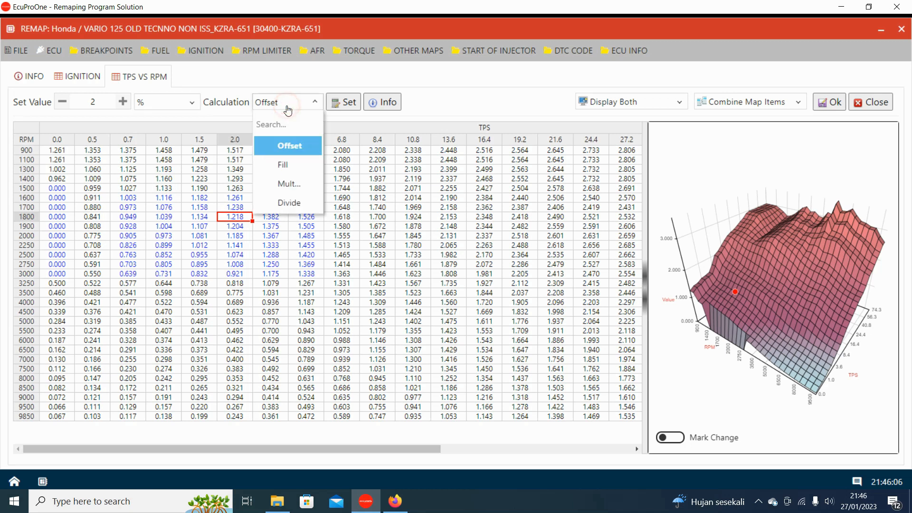
pyautogui.click(292, 187)
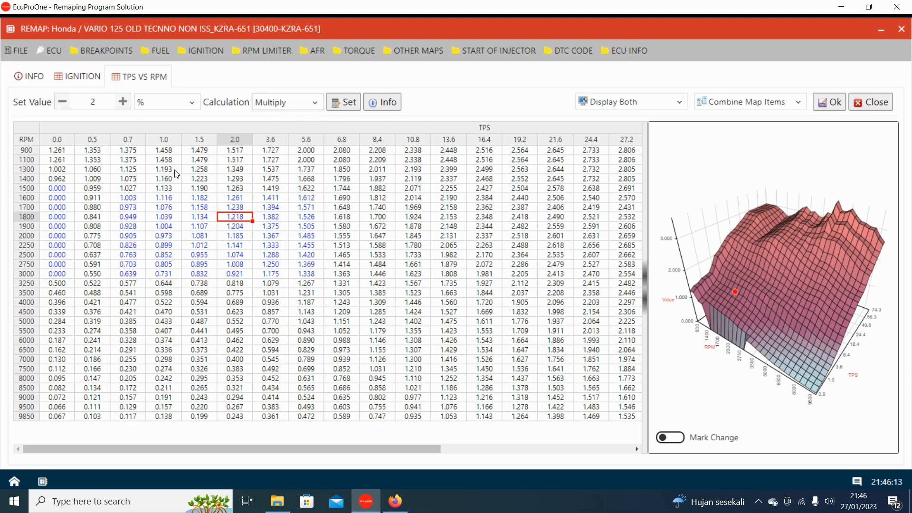
# Multiply the ignition map cells from 1100 to 1400 RPM at TPS 1.5 by 2, and switch the ignition calculation to Divide.
pyautogui.click(83, 79)
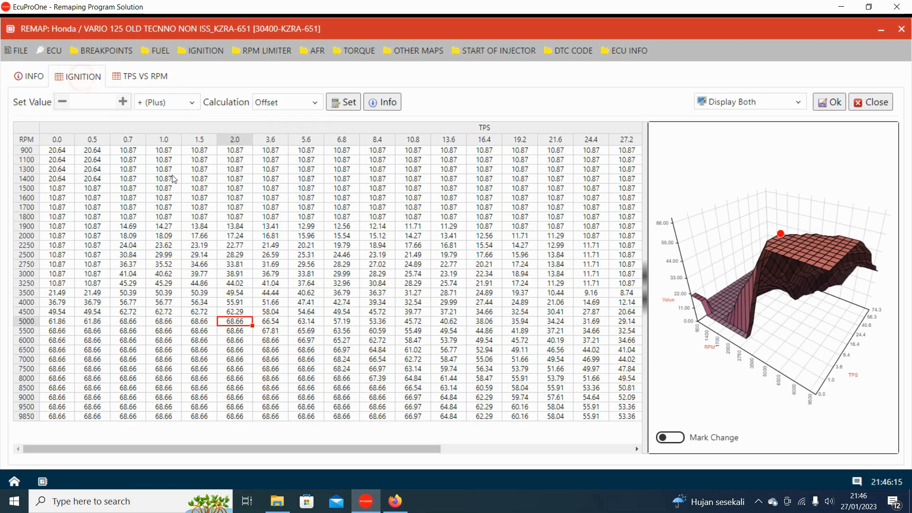
pyautogui.moveTo(201, 162); pyautogui.dragTo(203, 176)
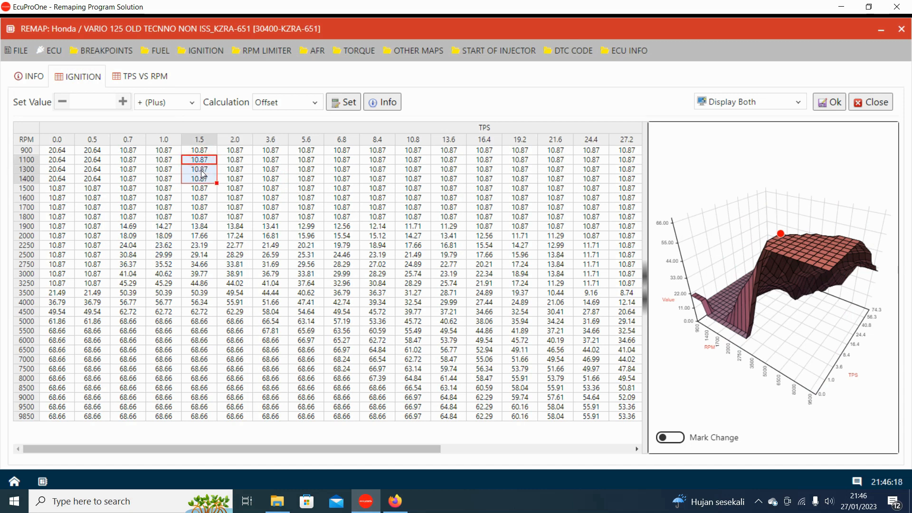
pyautogui.click(115, 103)
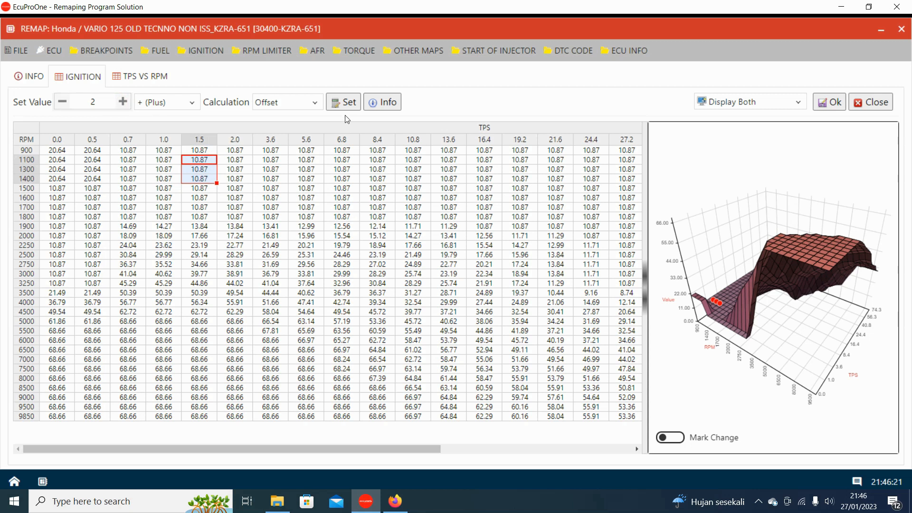
pyautogui.click(304, 104)
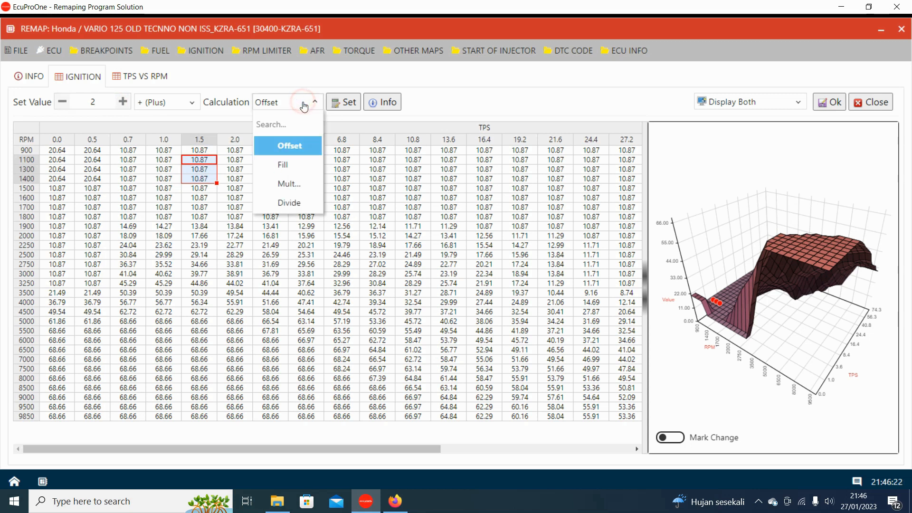
pyautogui.click(298, 186)
pyautogui.click(349, 104)
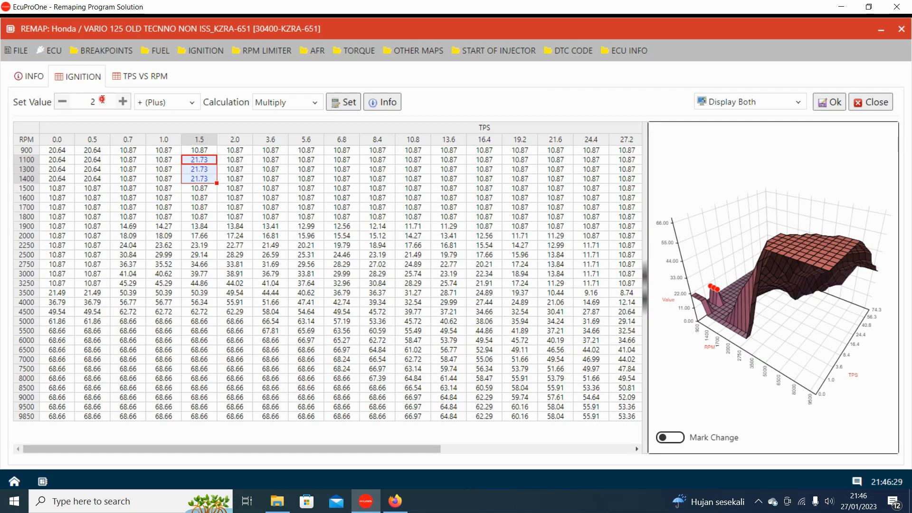
pyautogui.click(268, 109)
pyautogui.click(298, 202)
# View the TPS VS RPM fuel map as Differences and as Trim (%) to examine the edited cells.
pyautogui.click(149, 82)
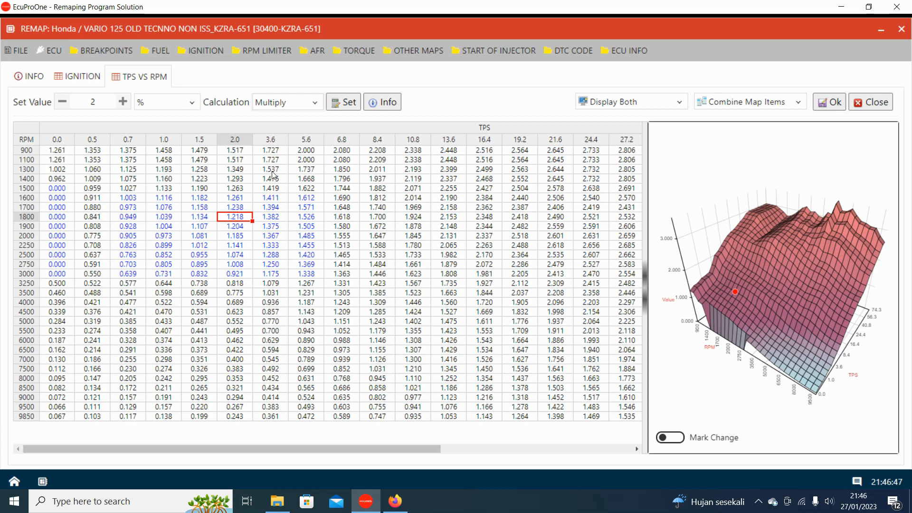
pyautogui.rightClick(298, 160)
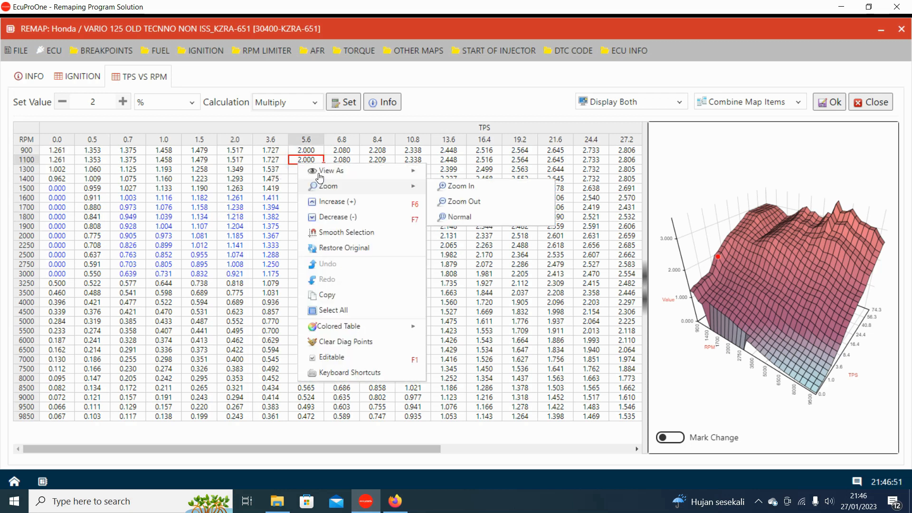
pyautogui.moveTo(323, 175)
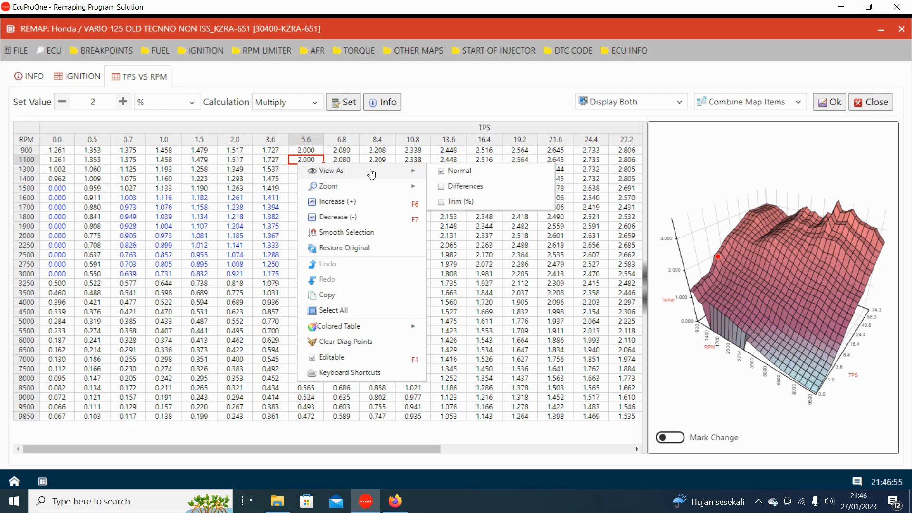
pyautogui.click(443, 187)
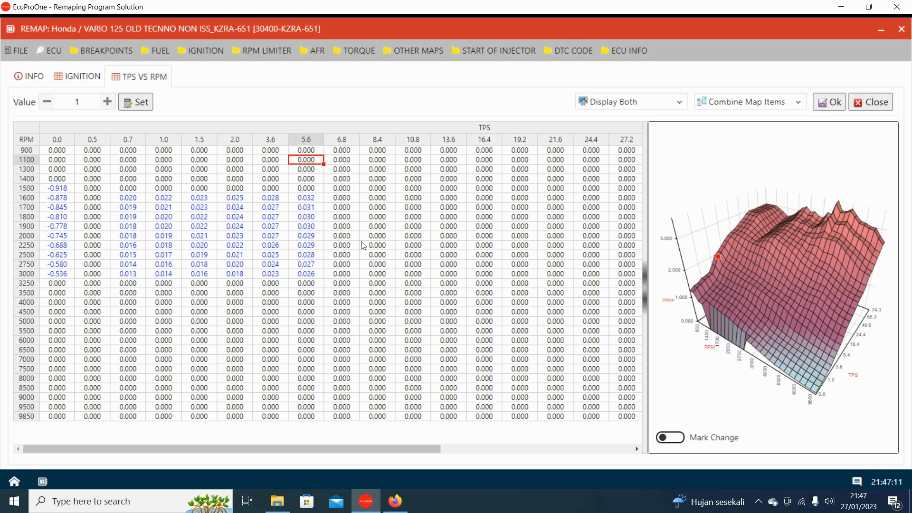
pyautogui.rightClick(362, 211)
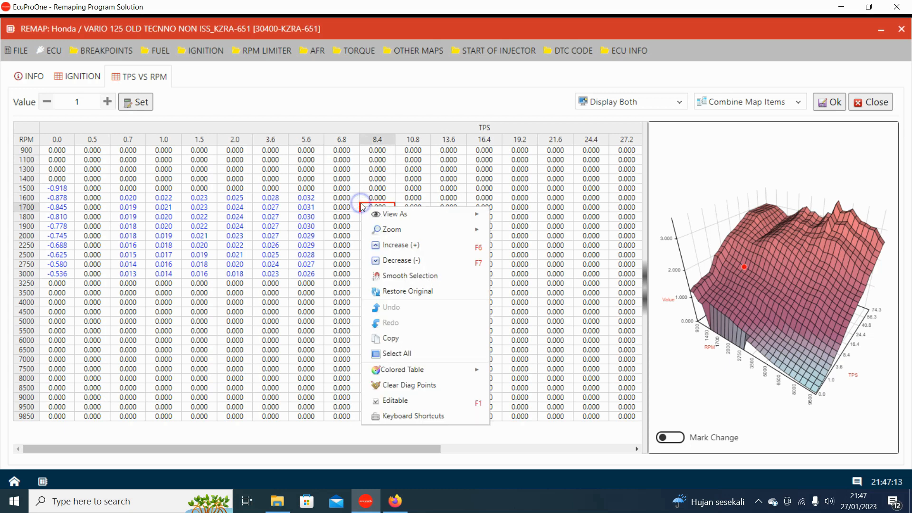
pyautogui.moveTo(418, 216)
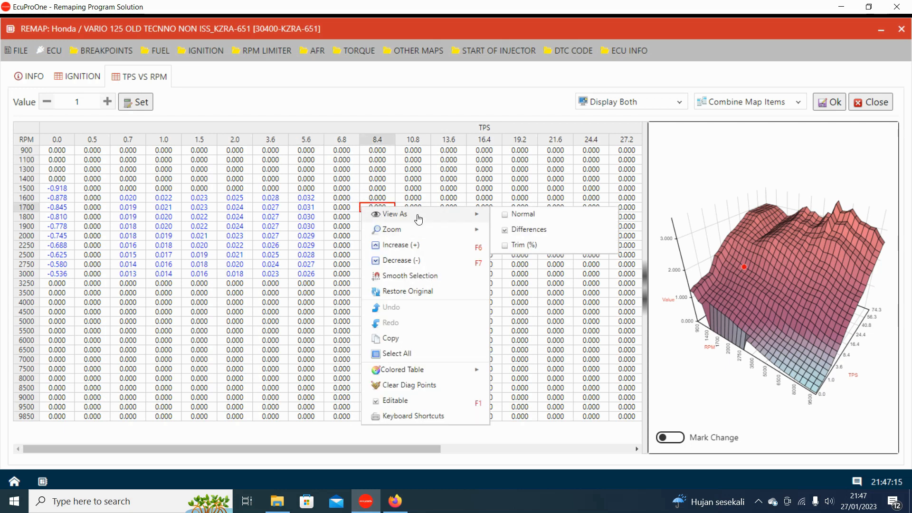
pyautogui.click(509, 246)
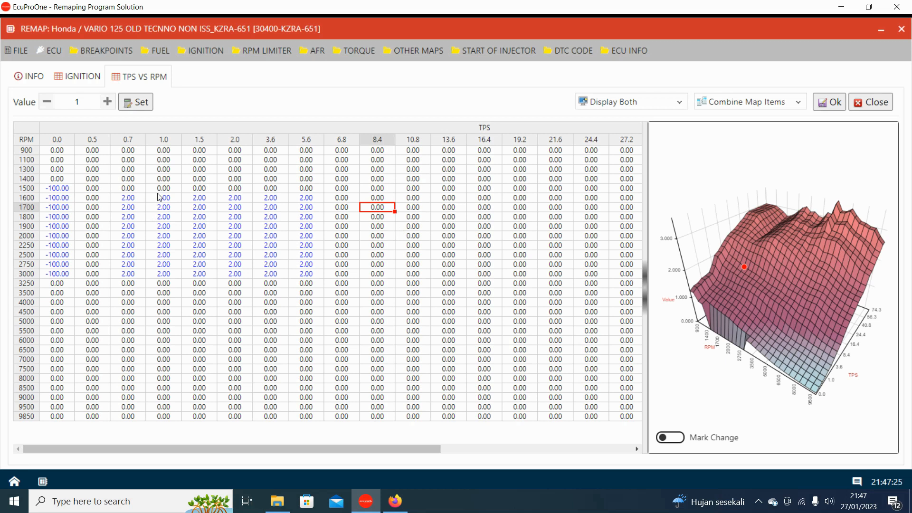
# Return the fuel map to the Normal value view.
pyautogui.rightClick(195, 178)
pyautogui.moveTo(237, 184)
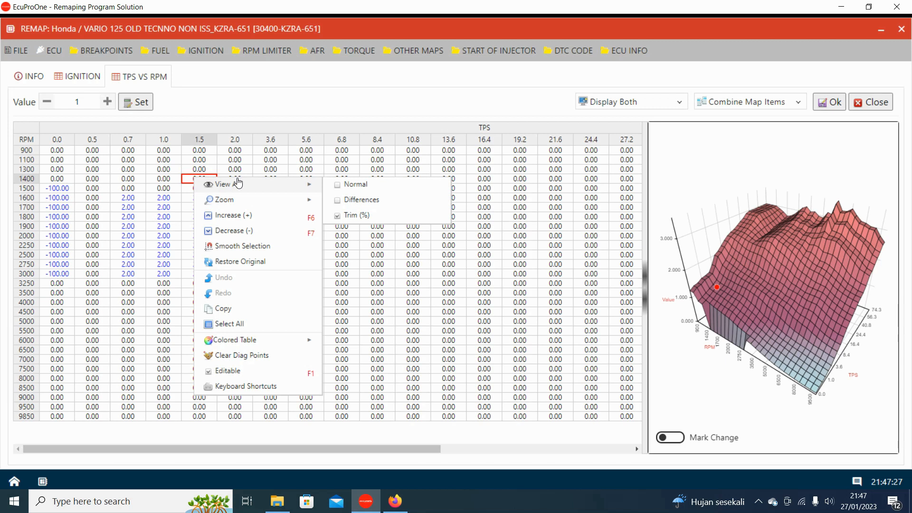
pyautogui.click(339, 185)
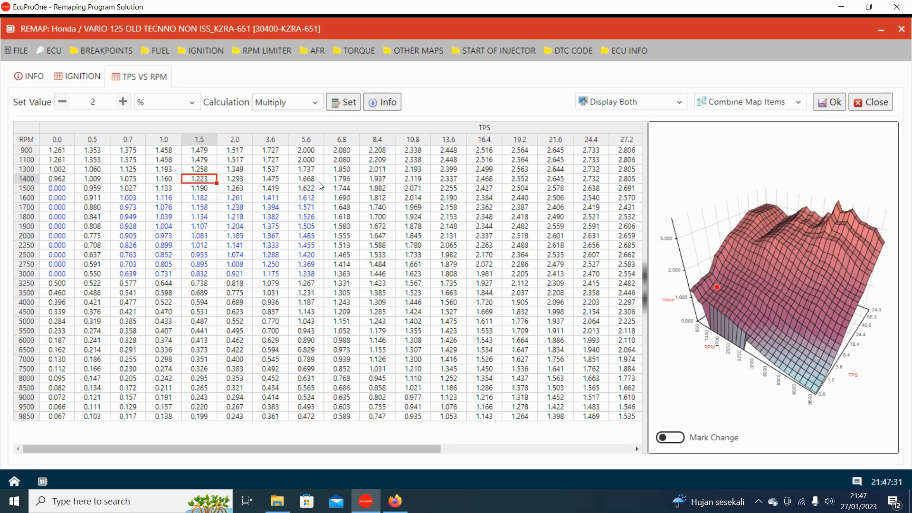
# Restore the original values of the fuel map cells from 1500 to 3000 RPM at TPS 0.0.
pyautogui.rightClick(302, 160)
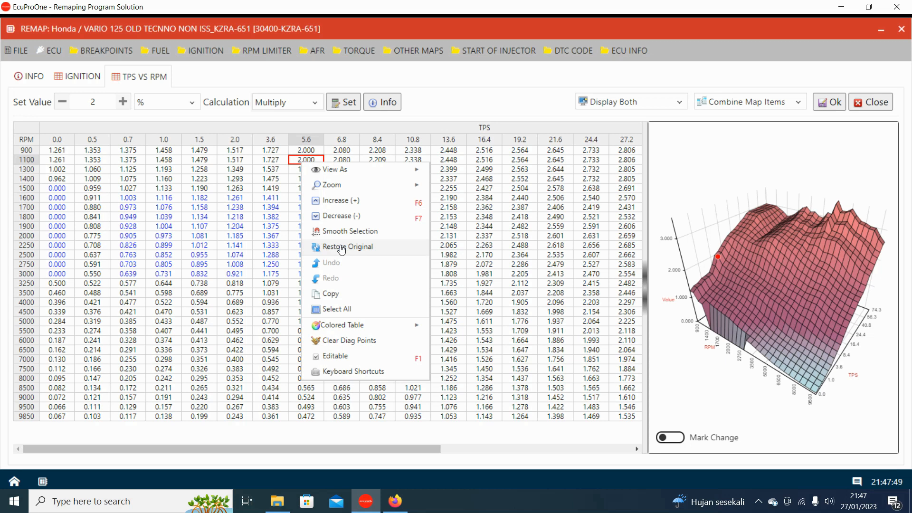
pyautogui.click(200, 350)
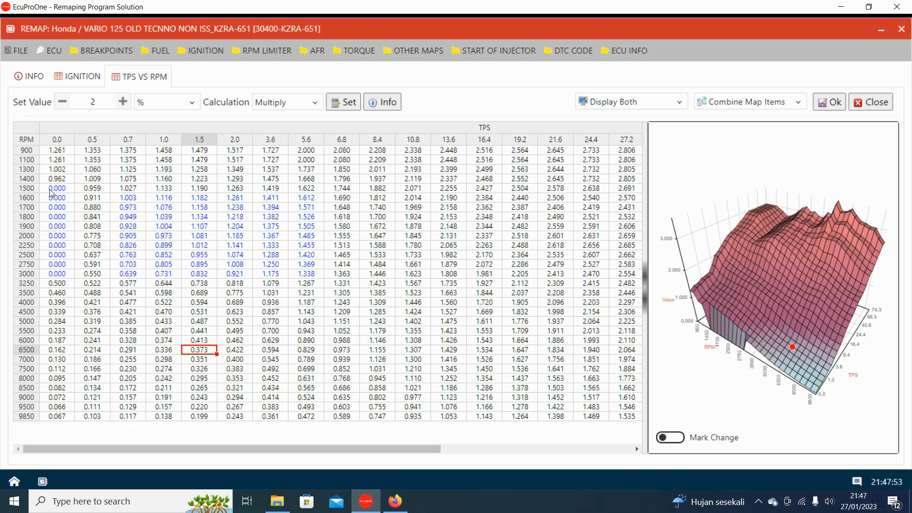
pyautogui.moveTo(50, 189); pyautogui.dragTo(57, 273)
pyautogui.rightClick(56, 215)
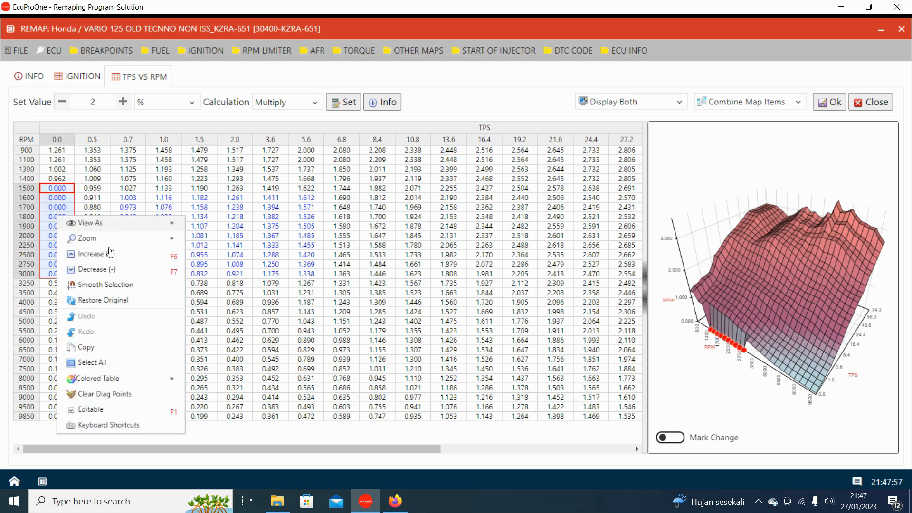
pyautogui.click(100, 301)
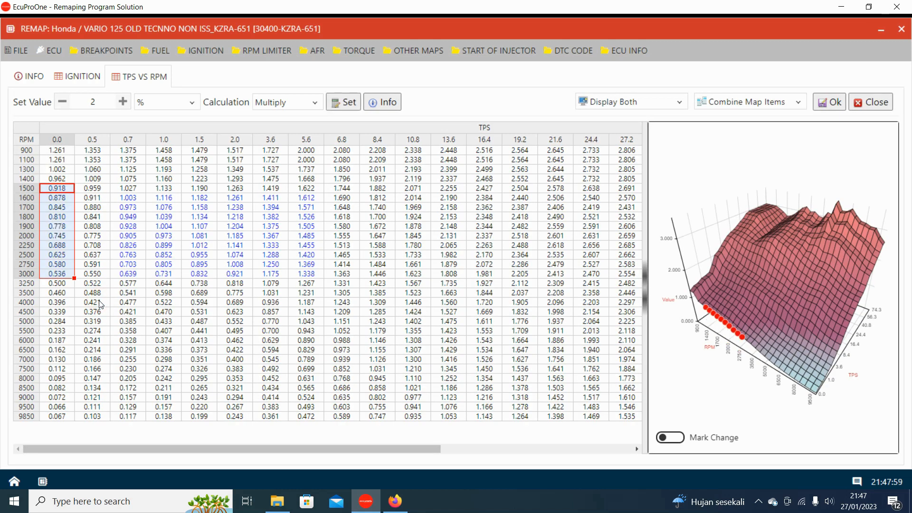
# Restore the original values of the fuel map cells from 1600 to 3000 RPM at TPS 0.7 to 5.6.
pyautogui.click(92, 180)
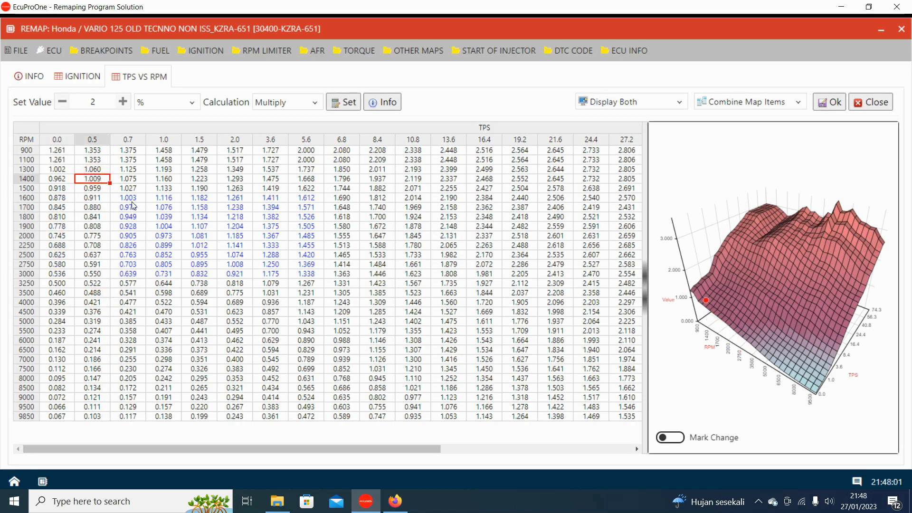
pyautogui.moveTo(132, 202); pyautogui.dragTo(310, 275)
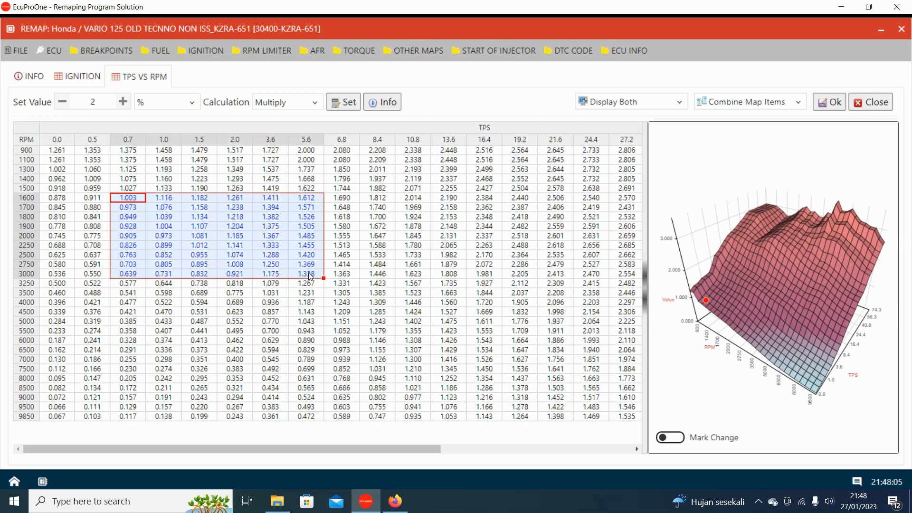
pyautogui.rightClick(269, 234)
pyautogui.click(300, 320)
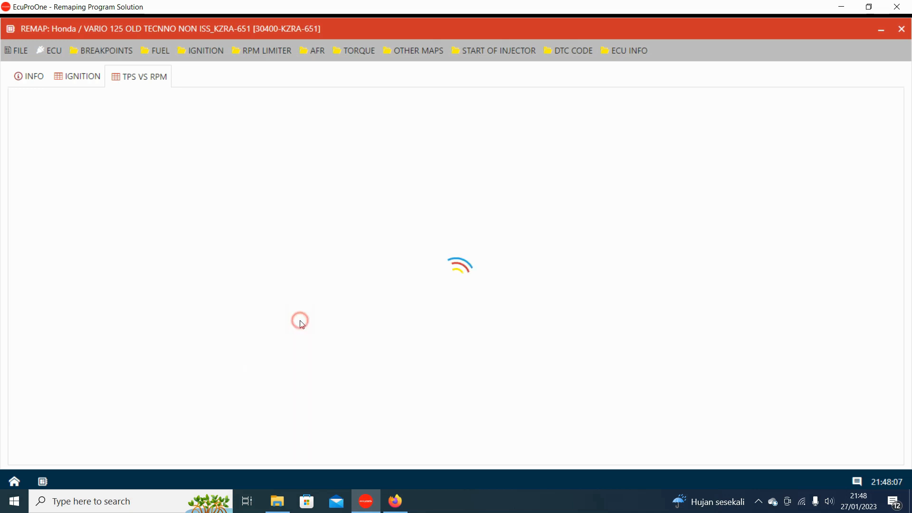
pyautogui.click(447, 292)
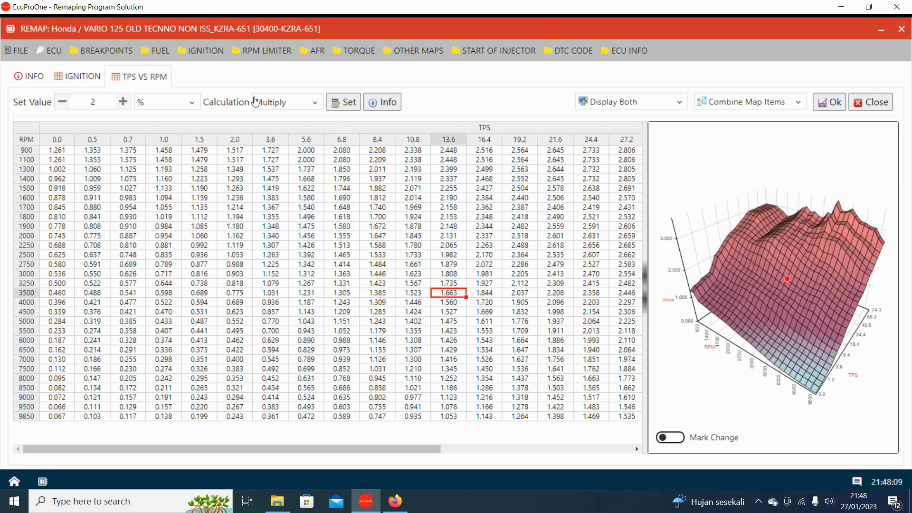
pyautogui.rightClick(269, 161)
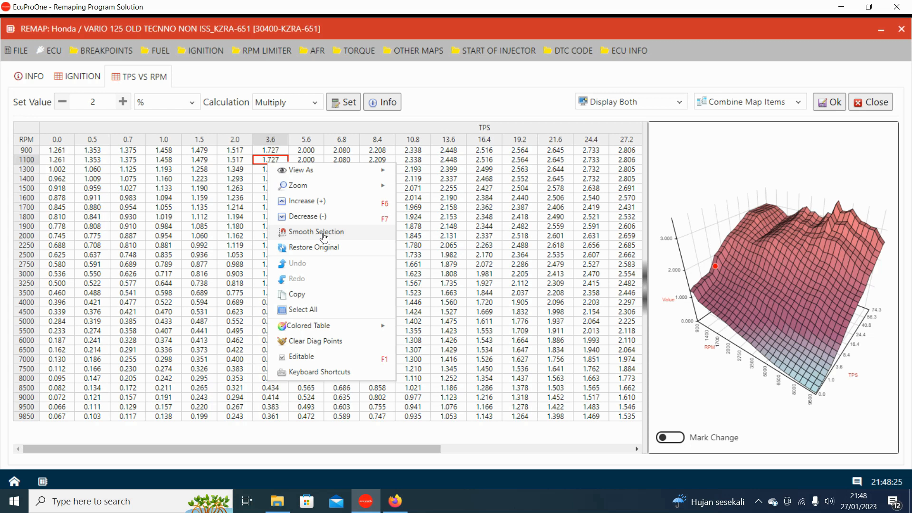
pyautogui.click(235, 227)
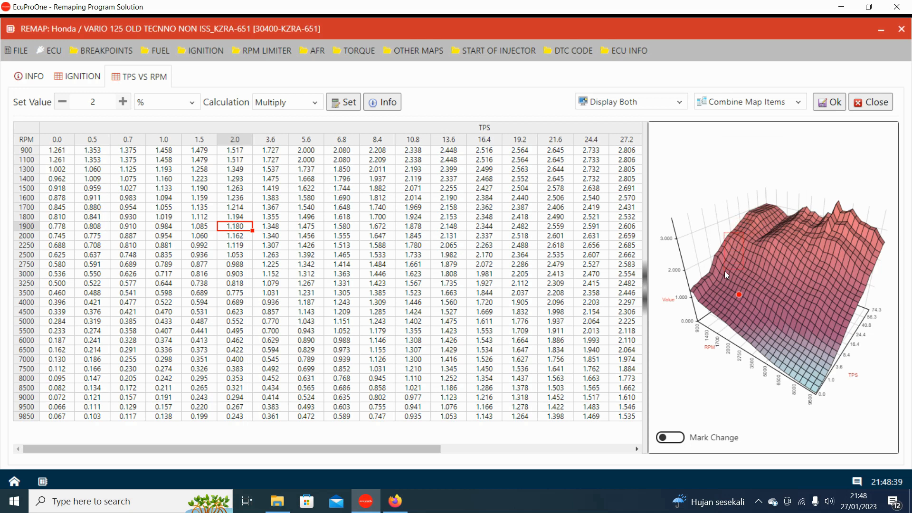
pyautogui.moveTo(818, 313); pyautogui.dragTo(815, 305)
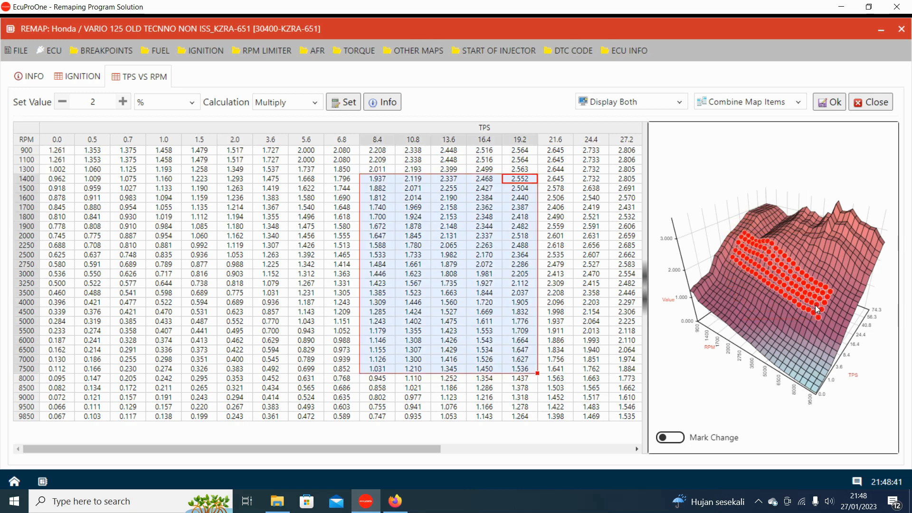
pyautogui.click(274, 238)
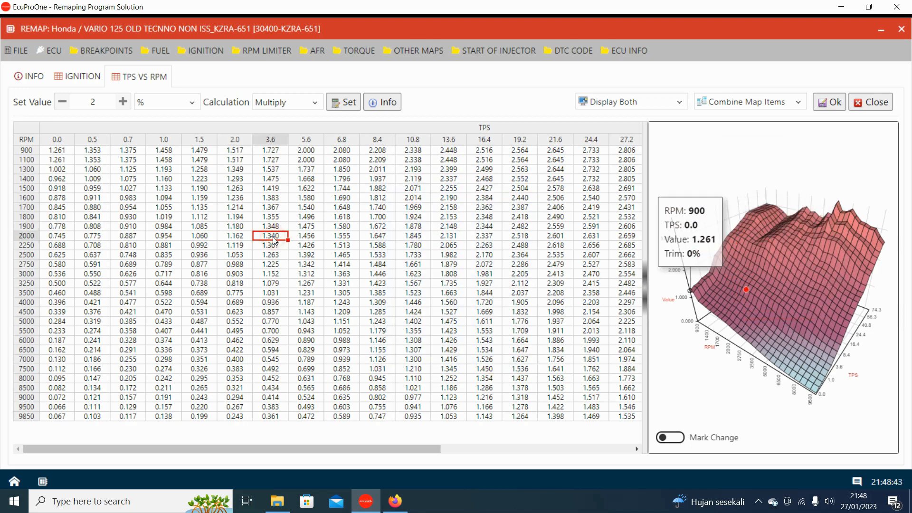
# Smooth all cells of the TPS VS RPM fuel map and inspect individual smoothed cells.
pyautogui.rightClick(134, 172)
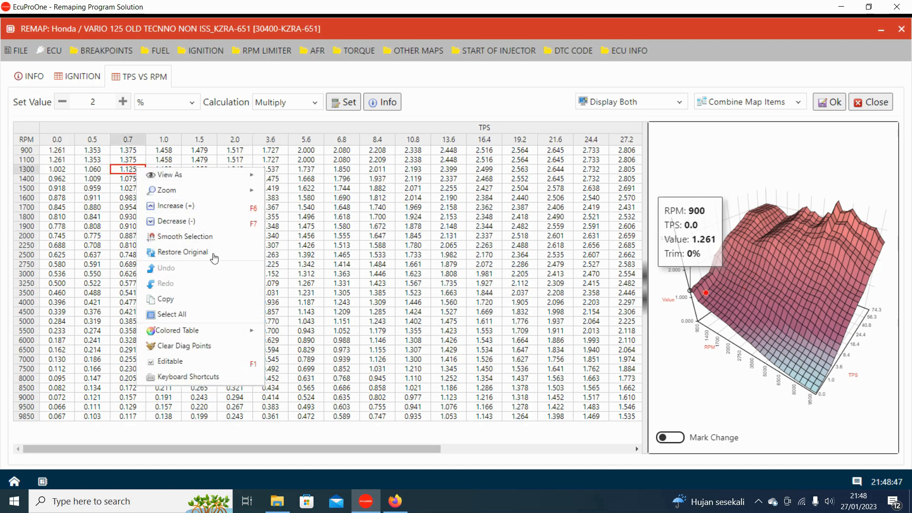
pyautogui.click(170, 315)
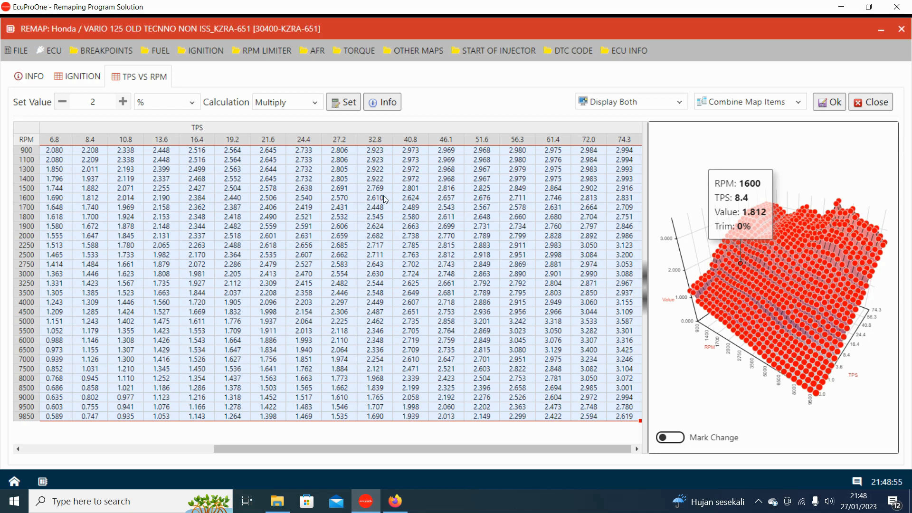
pyautogui.rightClick(394, 181)
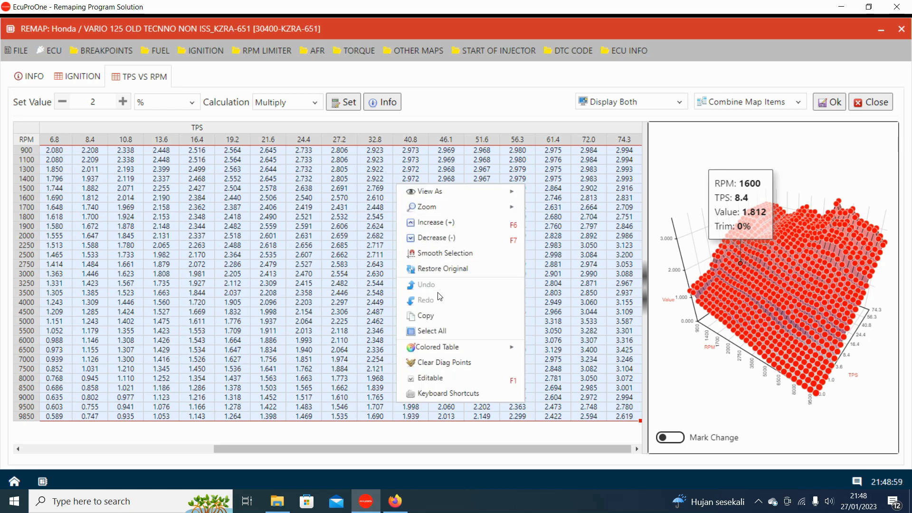
pyautogui.click(439, 255)
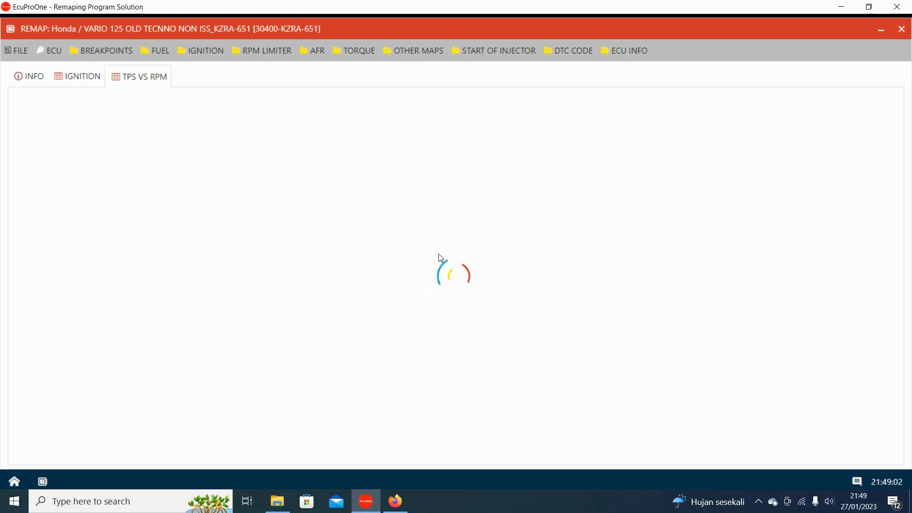
pyautogui.click(706, 350)
pyautogui.click(676, 375)
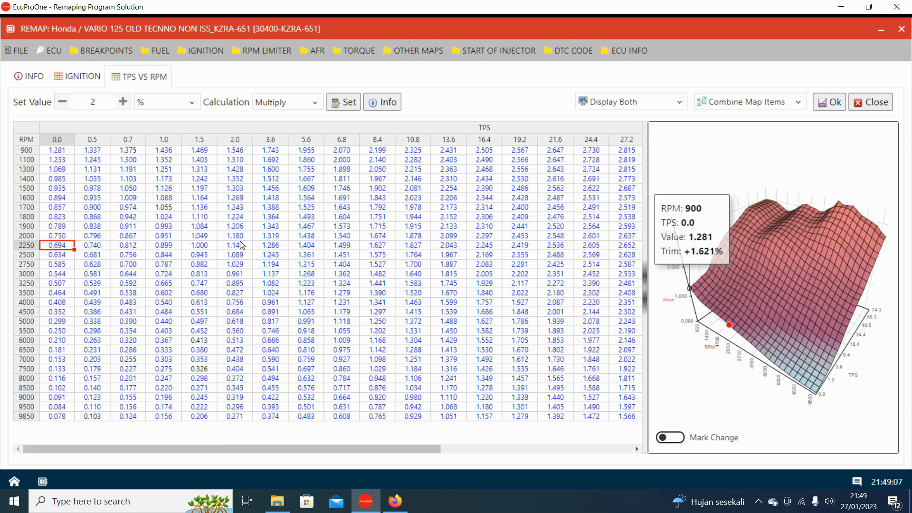
pyautogui.moveTo(277, 451); pyautogui.dragTo(172, 424)
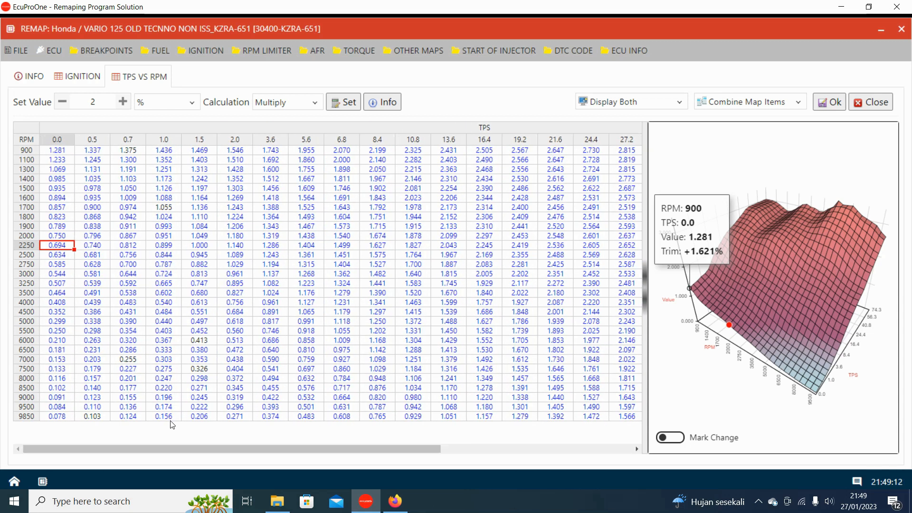
pyautogui.click(162, 209)
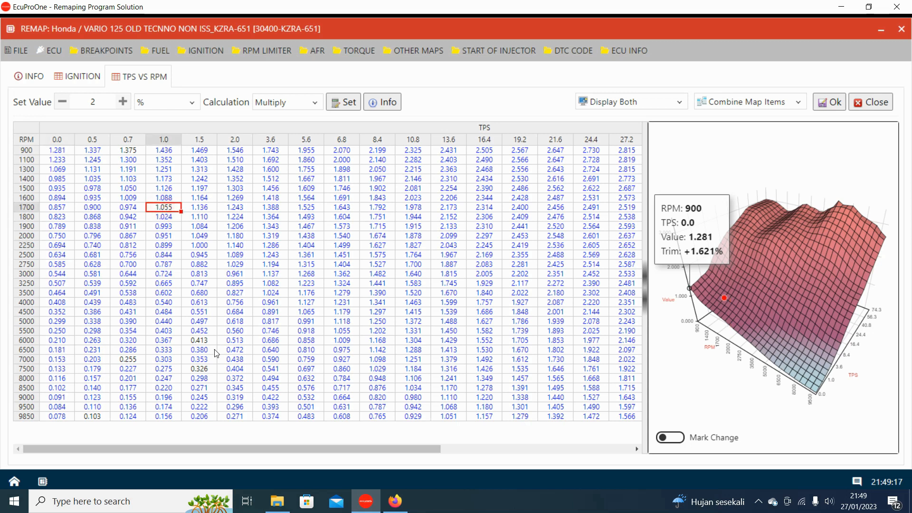
pyautogui.click(202, 340)
pyautogui.click(142, 359)
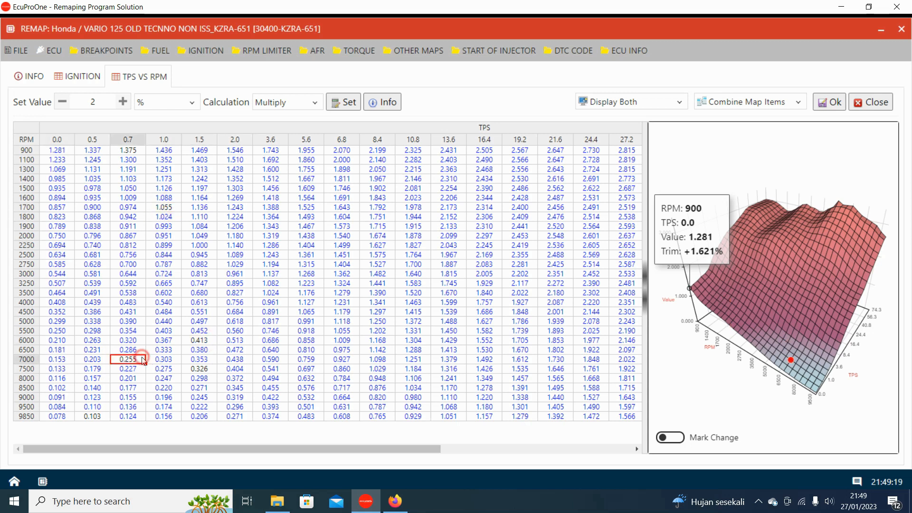
pyautogui.moveTo(171, 449); pyautogui.dragTo(112, 432)
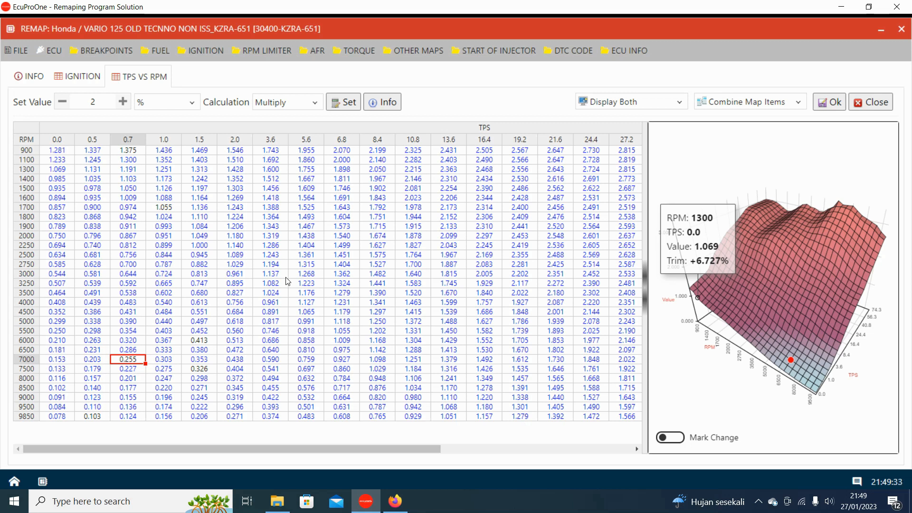
# Restore the original values of all cells in the TPS VS RPM fuel map.
pyautogui.rightClick(121, 187)
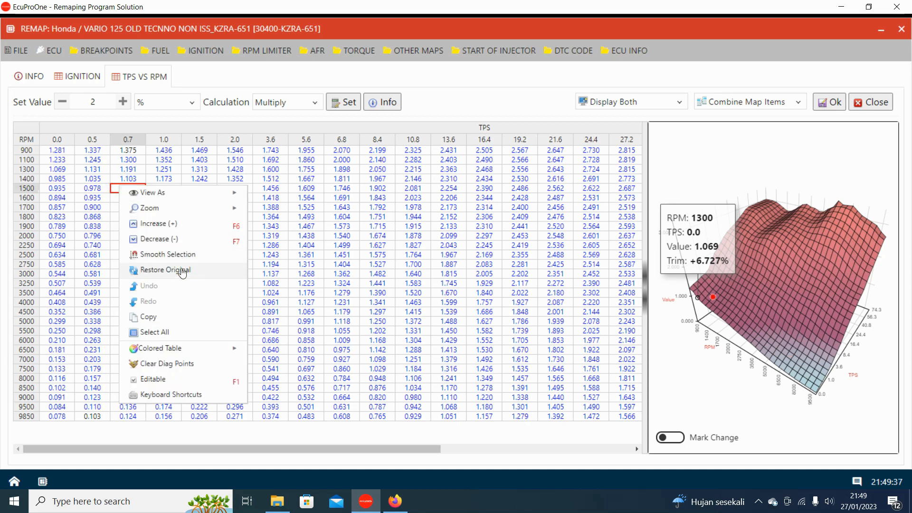
pyautogui.click(150, 332)
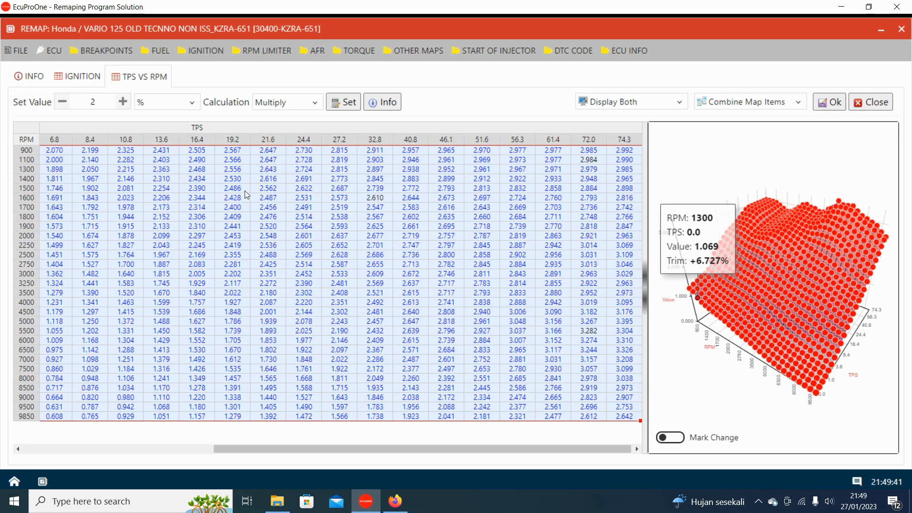
pyautogui.rightClick(245, 190)
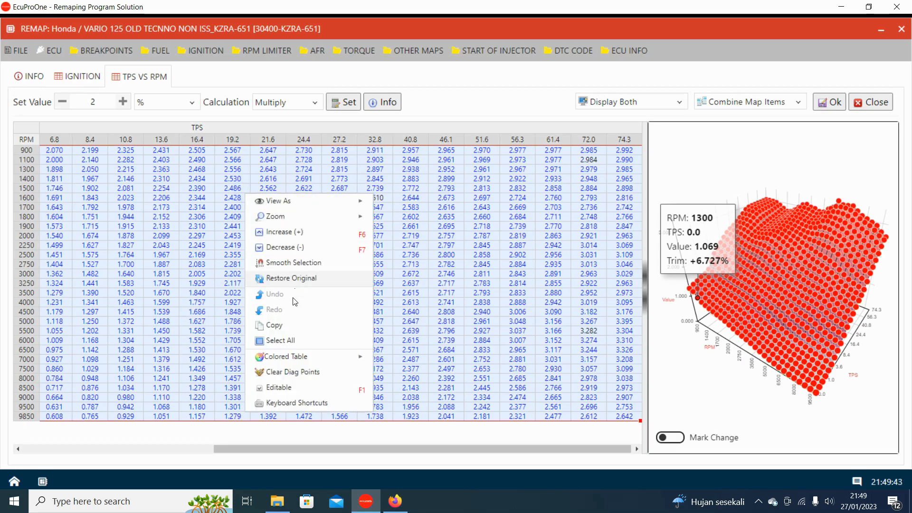
pyautogui.click(292, 278)
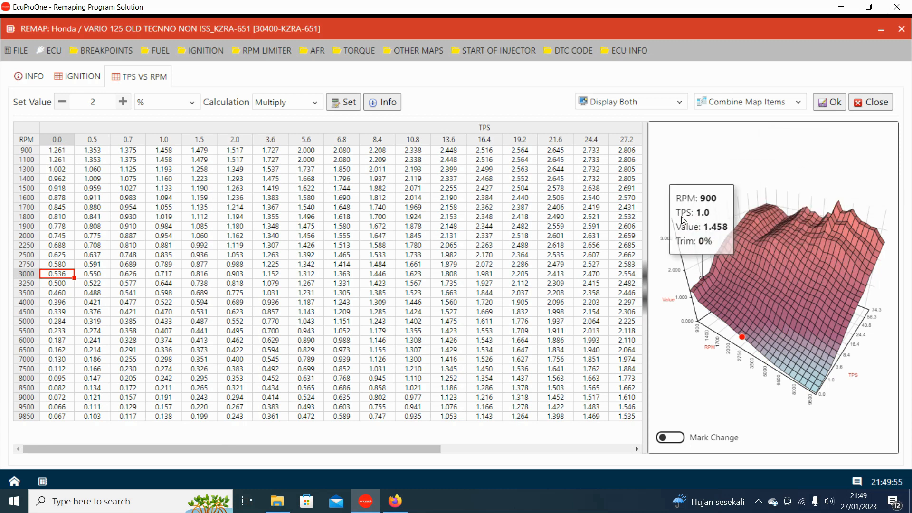
# Smooth the fuel map cells from 1100 to 9000 RPM at TPS 27.2 to 51.6, selecting them in the 3D graph.
pyautogui.moveTo(760, 222); pyautogui.dragTo(769, 242)
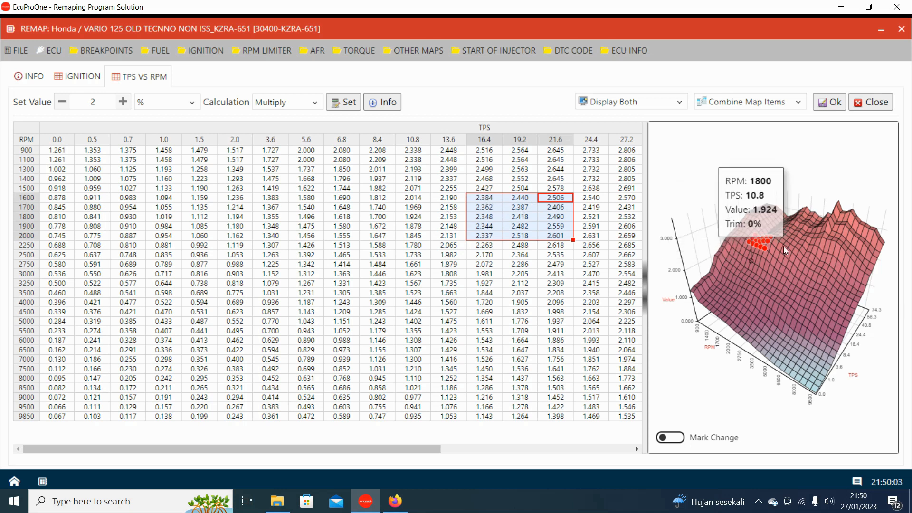
pyautogui.moveTo(745, 239); pyautogui.dragTo(848, 284)
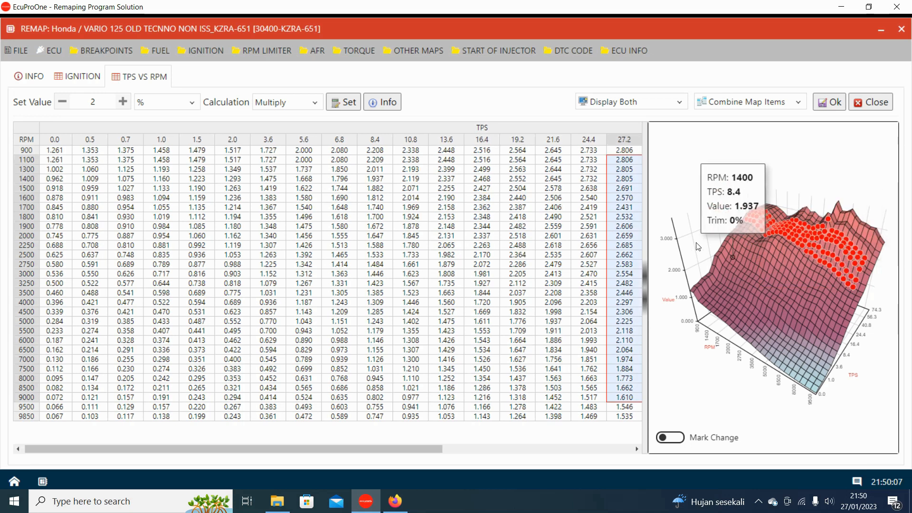
pyautogui.rightClick(627, 202)
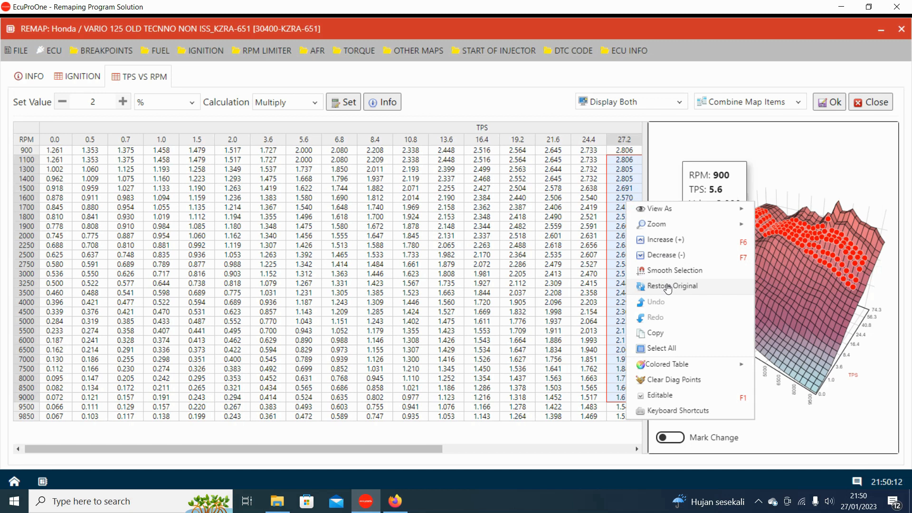
pyautogui.click(701, 290)
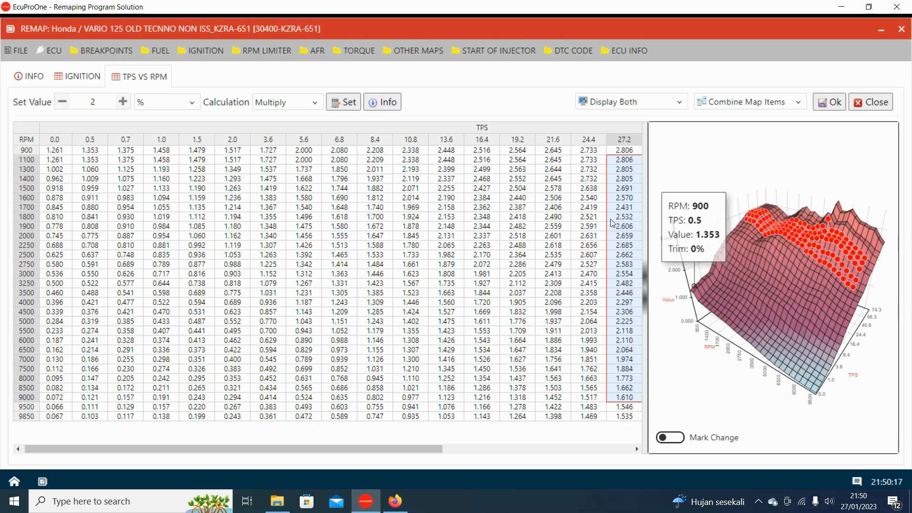
pyautogui.rightClick(627, 191)
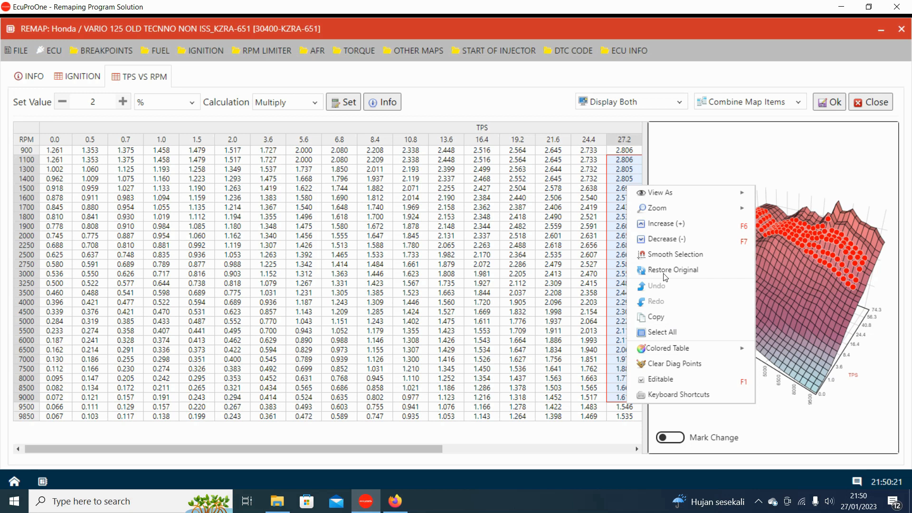
pyautogui.click(658, 253)
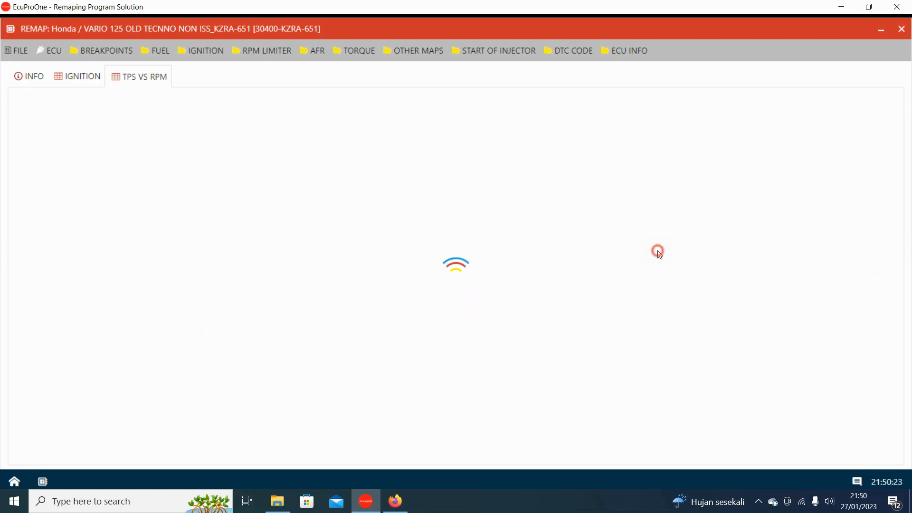
pyautogui.click(726, 322)
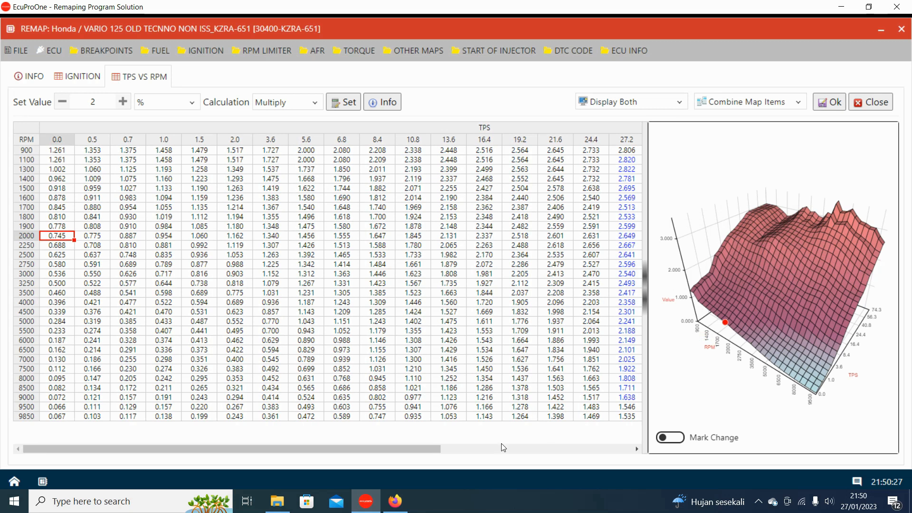
# Restore the original values of the fuel map cells from 1100 to 9000 RPM at TPS 27.2 to 51.6.
pyautogui.click(434, 449)
pyautogui.moveTo(443, 449); pyautogui.dragTo(584, 449)
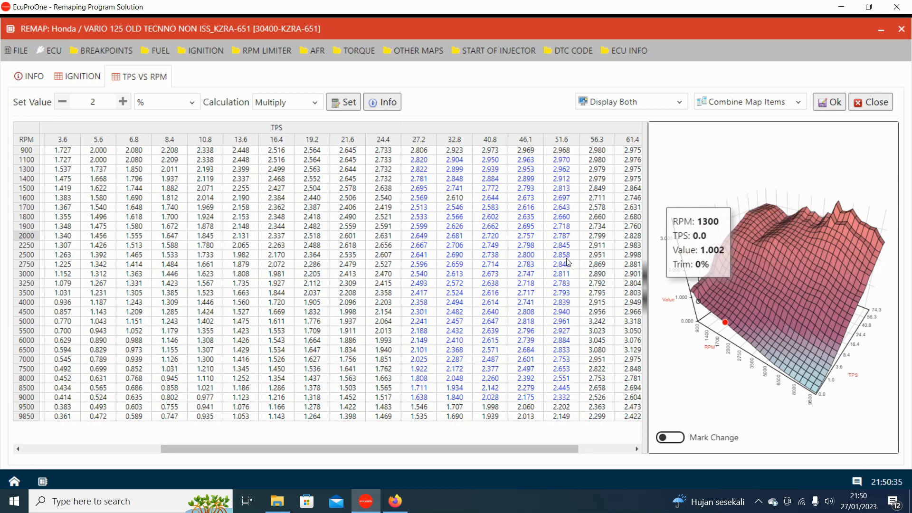
pyautogui.moveTo(395, 448); pyautogui.dragTo(177, 459)
pyautogui.moveTo(264, 459); pyautogui.dragTo(468, 451)
pyautogui.moveTo(337, 163); pyautogui.dragTo(494, 400)
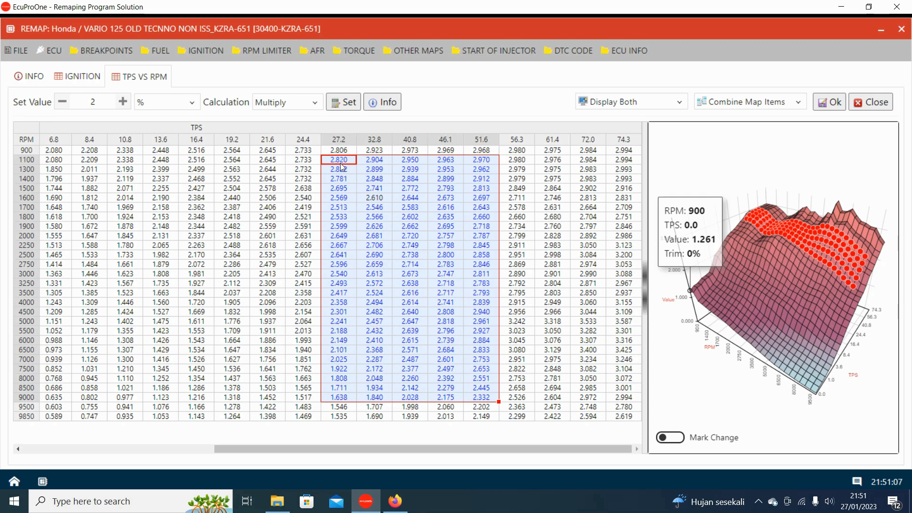
pyautogui.rightClick(342, 166)
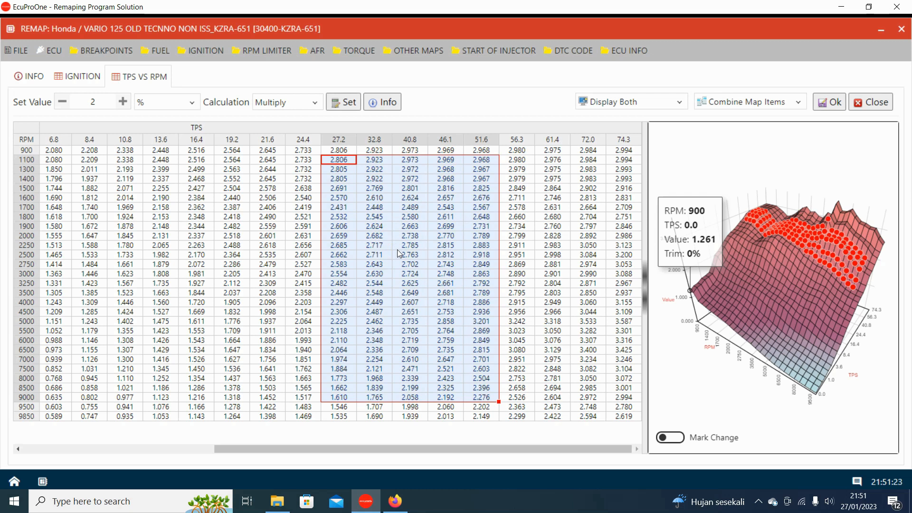
pyautogui.click(397, 252)
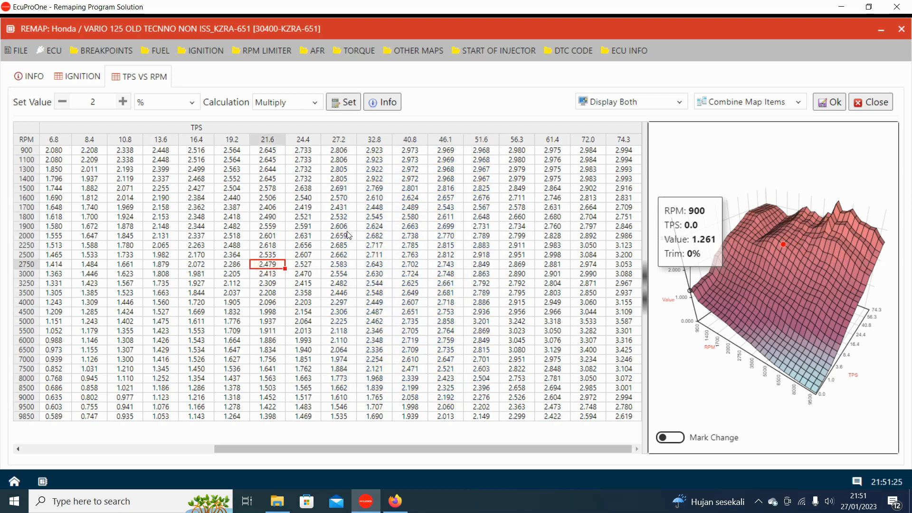
# Apply the Regular colored table style to the fuel map.
pyautogui.rightClick(330, 180)
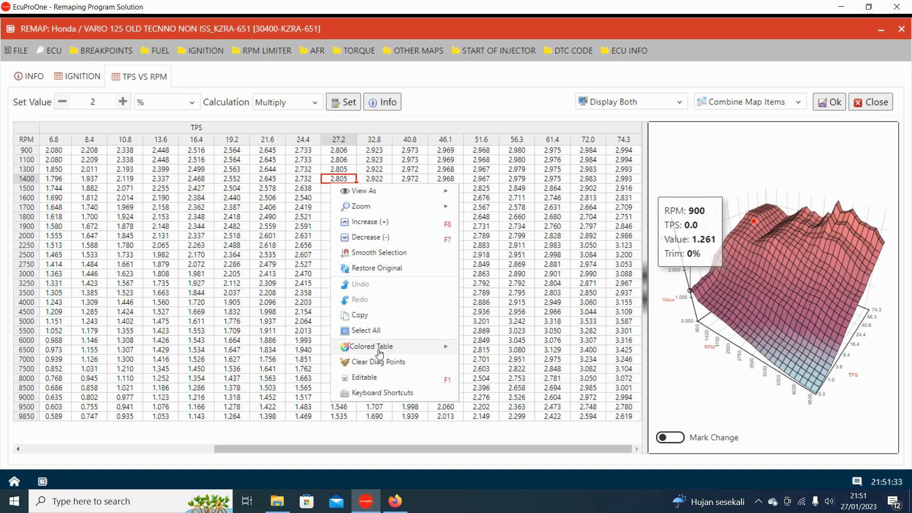
pyautogui.moveTo(380, 351)
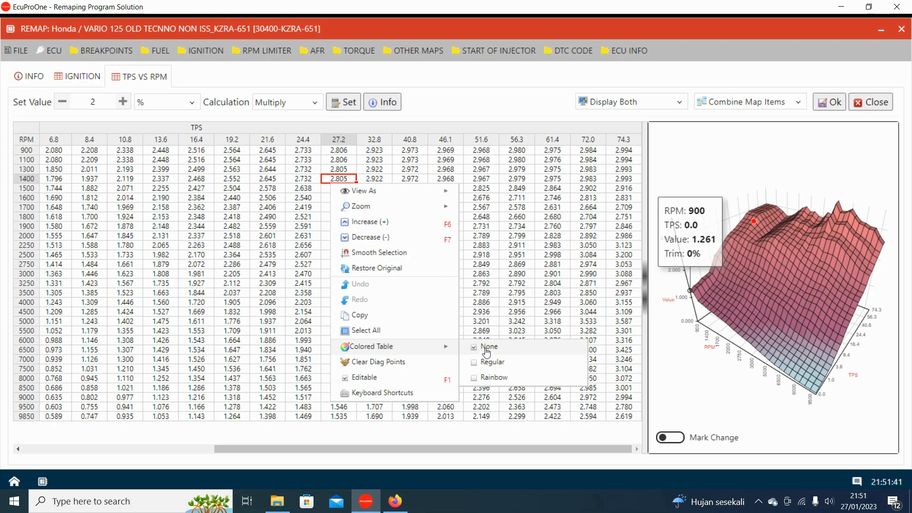
pyautogui.click(478, 363)
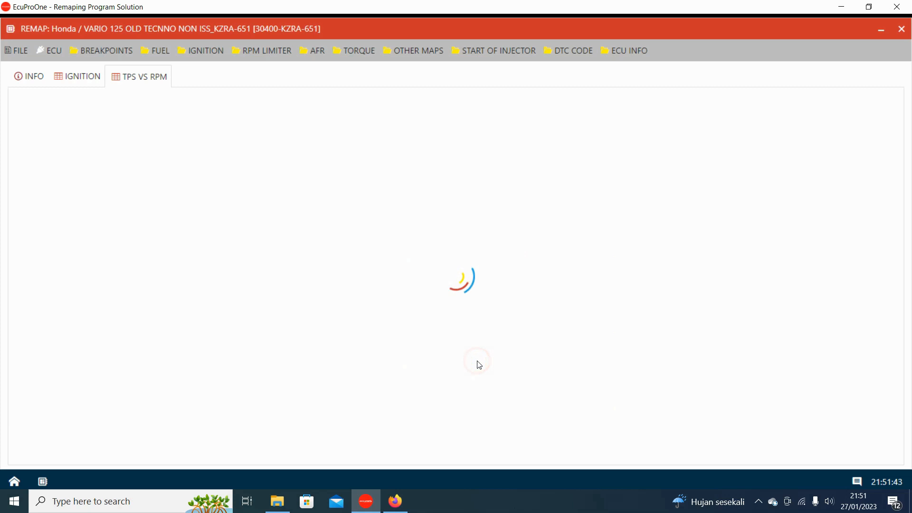
pyautogui.click(445, 293)
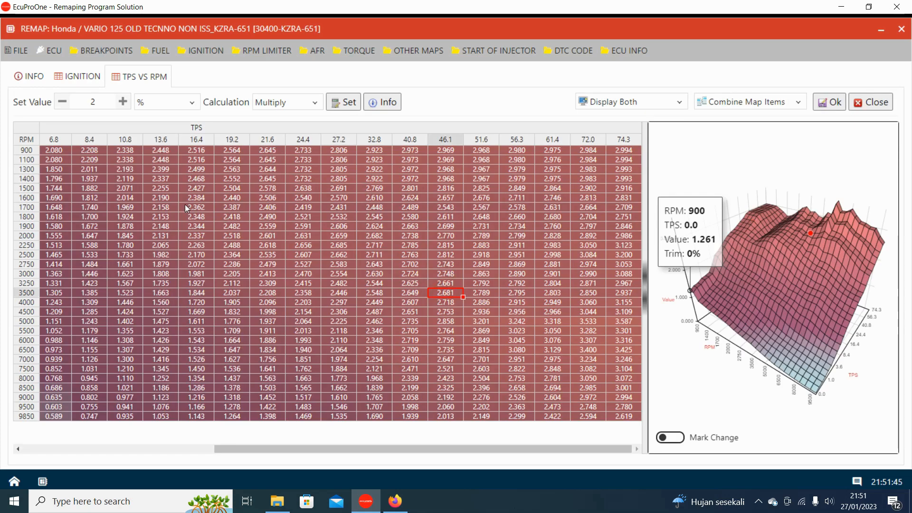
# Offset the fuel map cells from 1600 to 5500 RPM at TPS 16.4 to 40.8 by 2 %.
pyautogui.moveTo(193, 198); pyautogui.dragTo(414, 324)
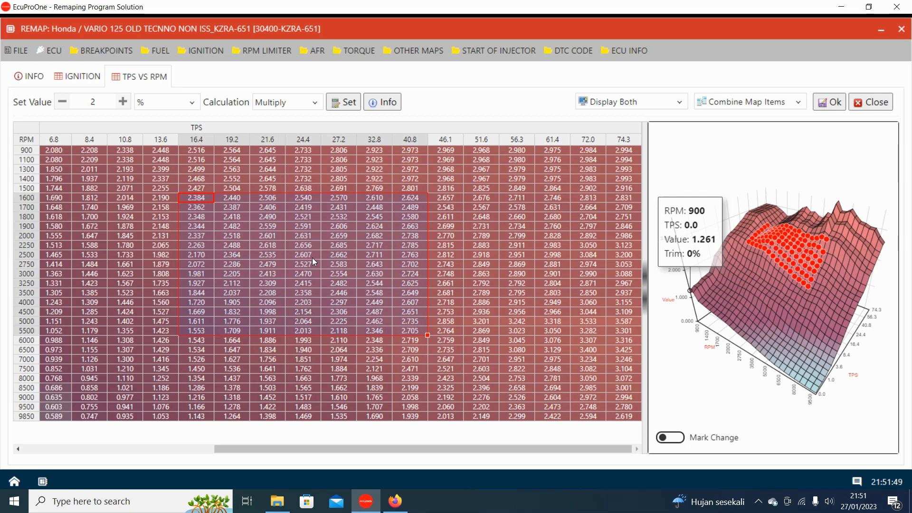
pyautogui.click(112, 104)
pyautogui.press('BackSpace')
pyautogui.write('2')
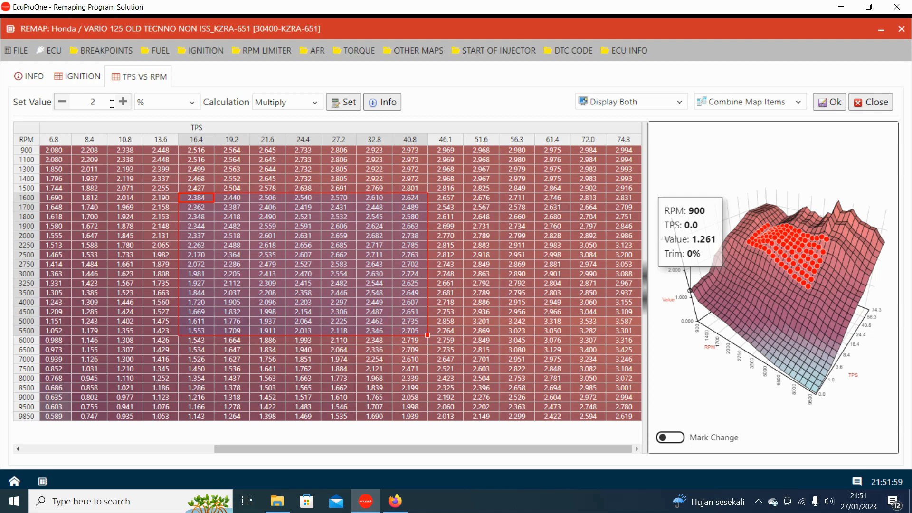
pyautogui.click(316, 109)
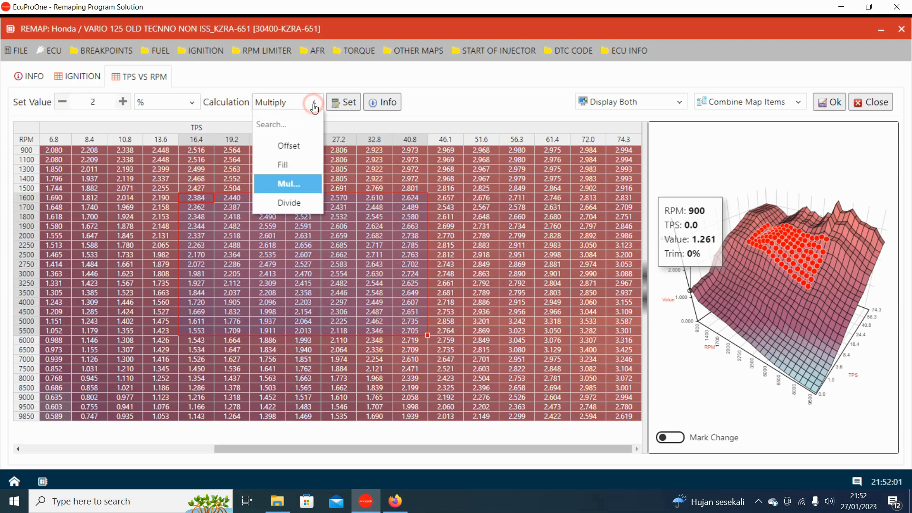
pyautogui.click(300, 146)
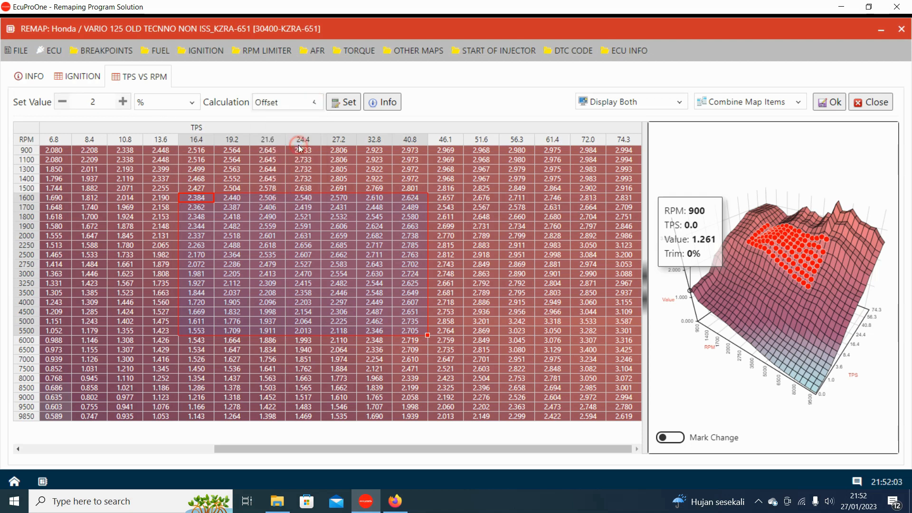
pyautogui.click(350, 102)
pyautogui.click(238, 292)
pyautogui.click(161, 283)
pyautogui.click(160, 283)
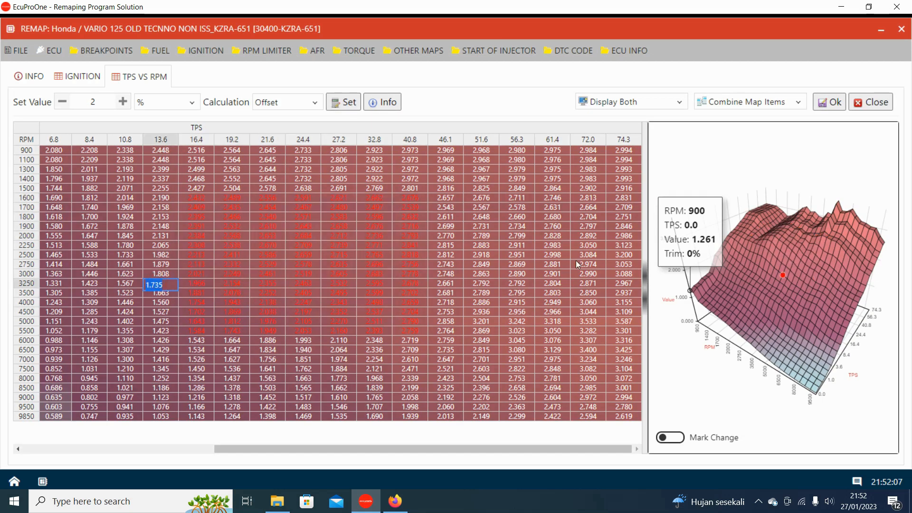
pyautogui.doubleClick(481, 312)
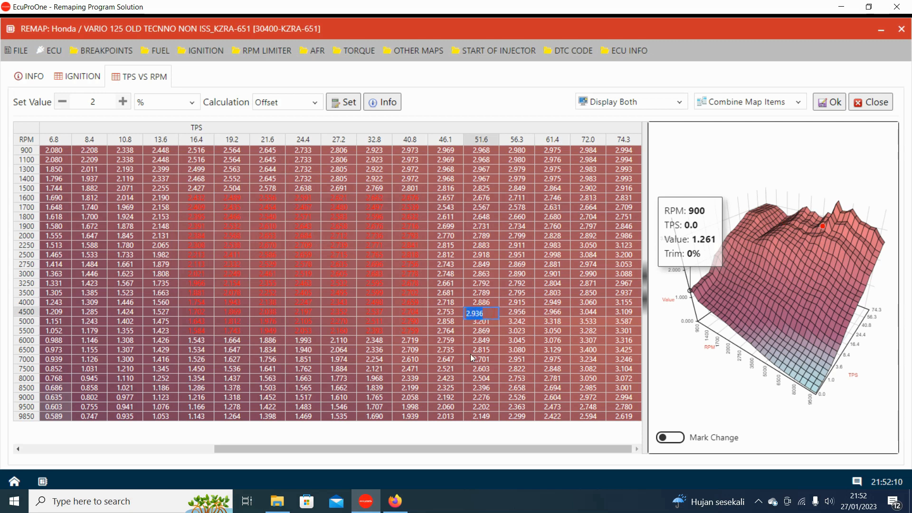
pyautogui.click(486, 216)
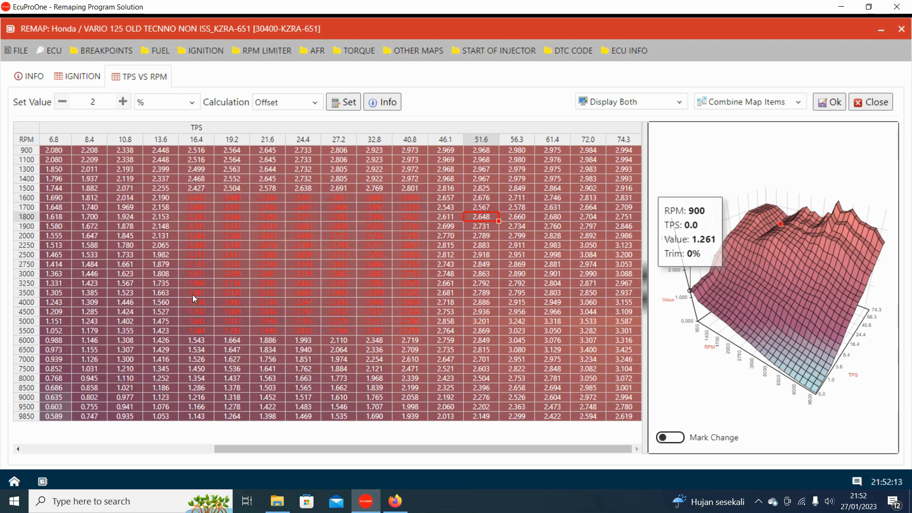
pyautogui.rightClick(484, 262)
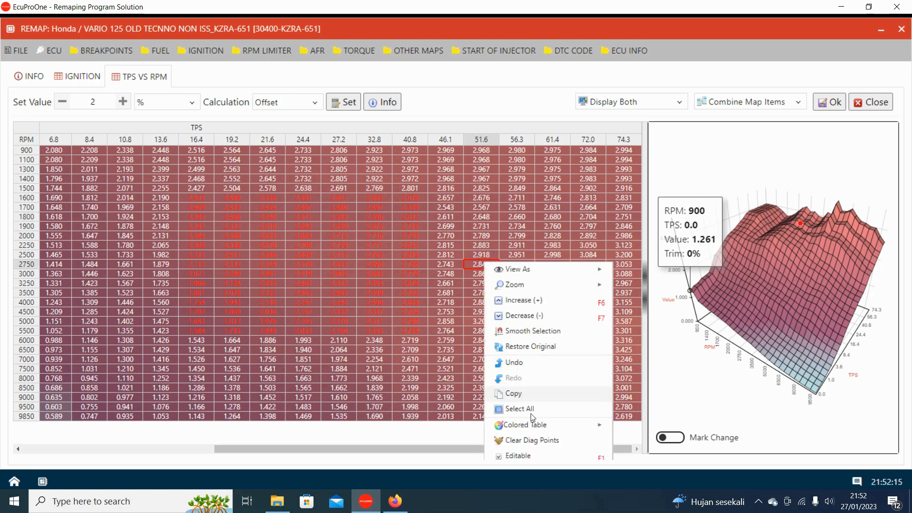
pyautogui.moveTo(537, 431)
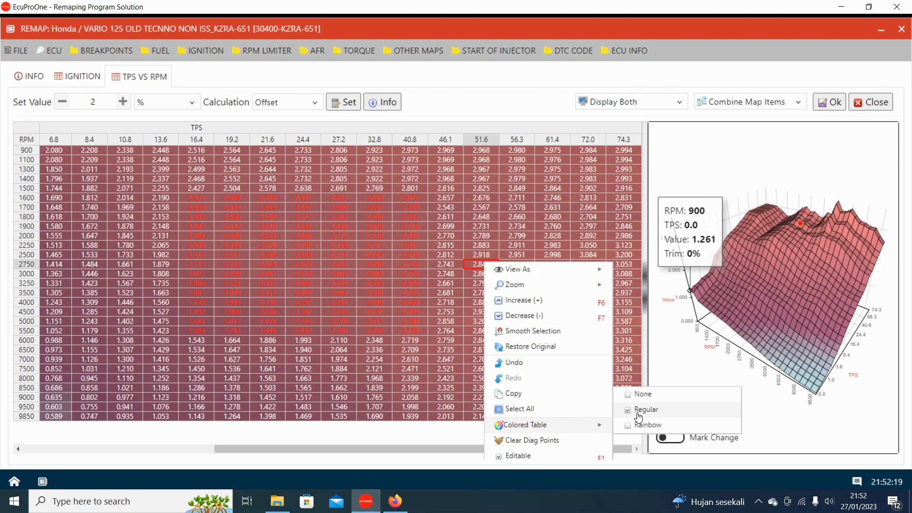
pyautogui.click(360, 175)
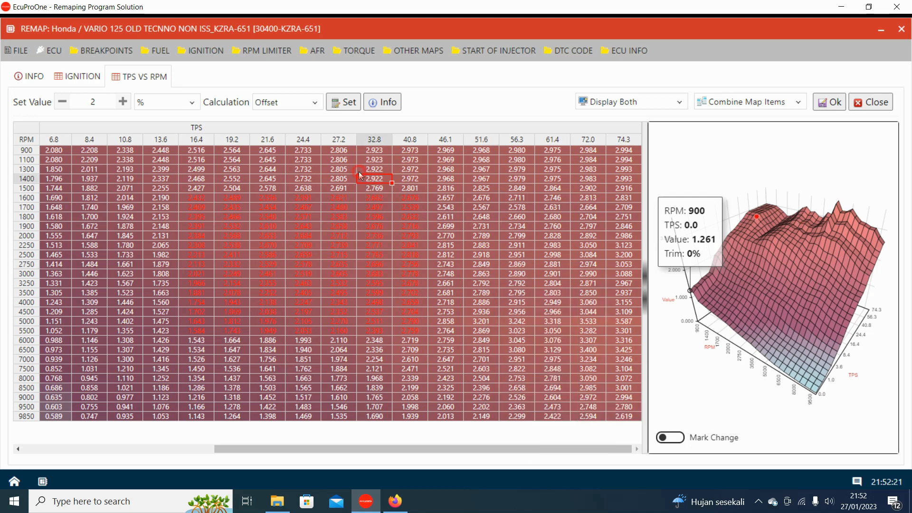
# Apply the Rainbow colour scheme to the TPS vs RPM table.
pyautogui.rightClick(426, 176)
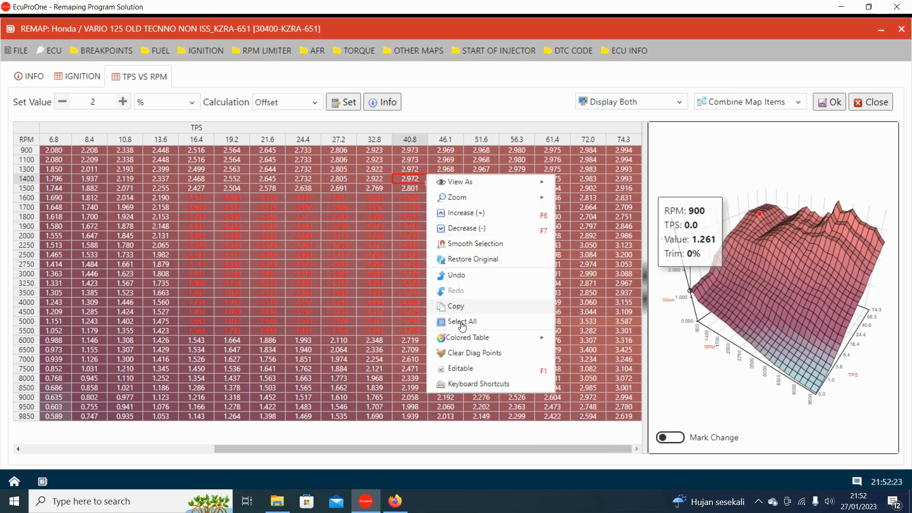
pyautogui.moveTo(469, 344)
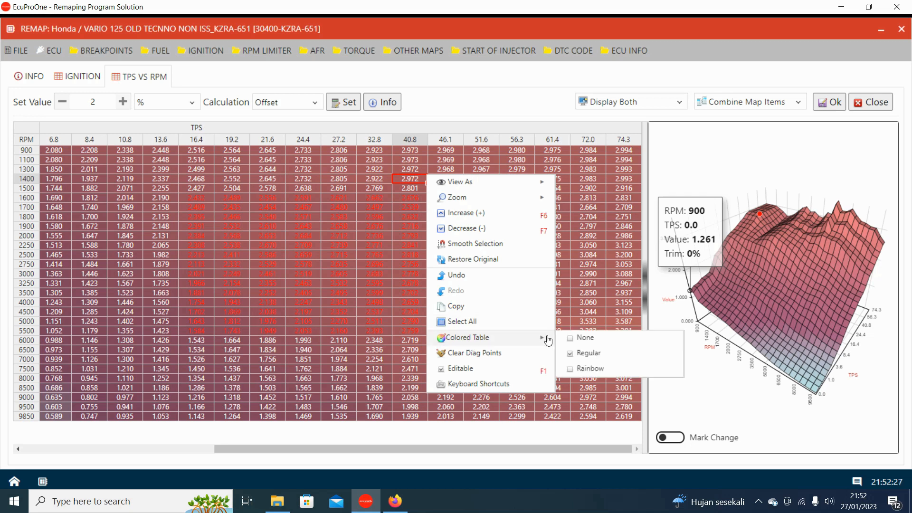
pyautogui.click(567, 369)
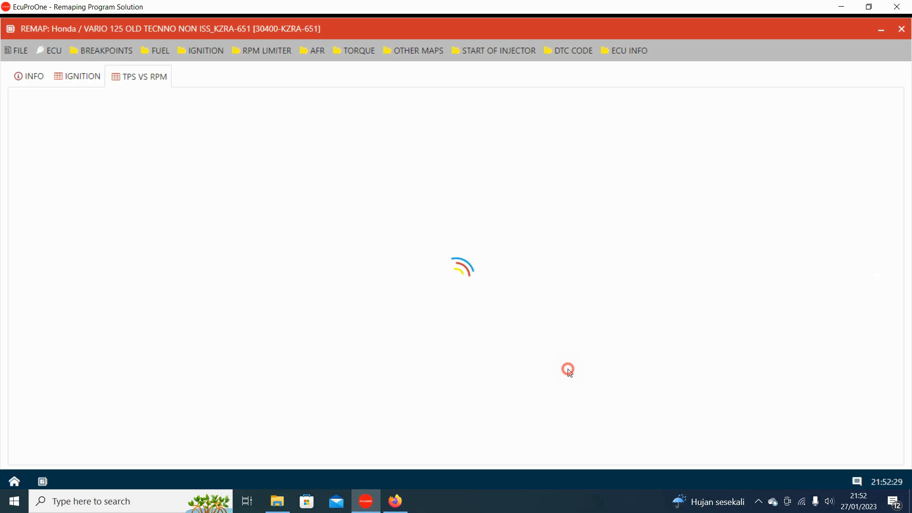
pyautogui.click(480, 379)
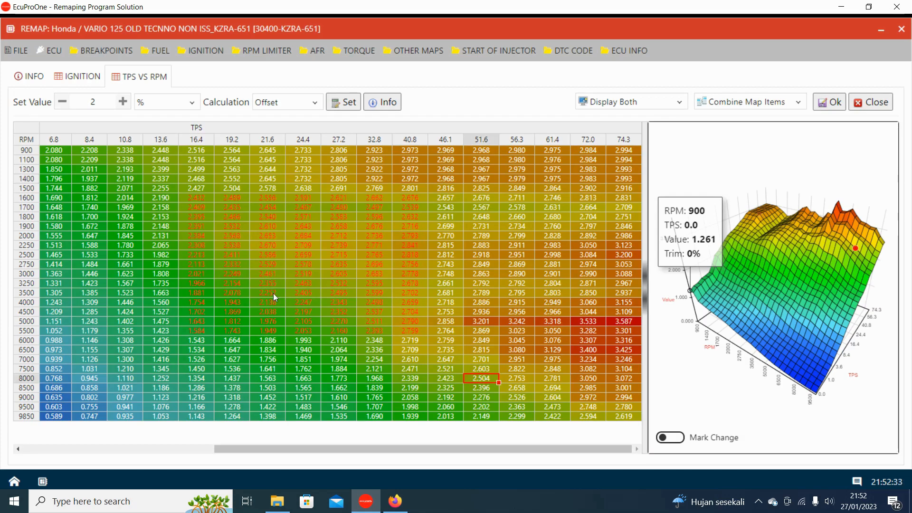
pyautogui.click(516, 246)
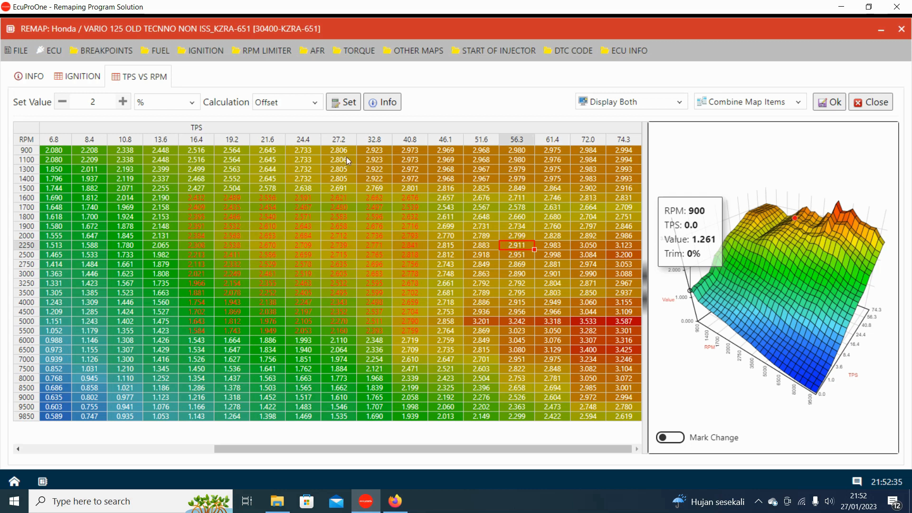
# Select the block of modified cells spanning TPS 16.4 to 40.8 and RPM 1600 to 5500.
pyautogui.moveTo(189, 197); pyautogui.dragTo(193, 246)
pyautogui.moveTo(200, 274); pyautogui.dragTo(268, 339)
pyautogui.moveTo(198, 198); pyautogui.dragTo(414, 330)
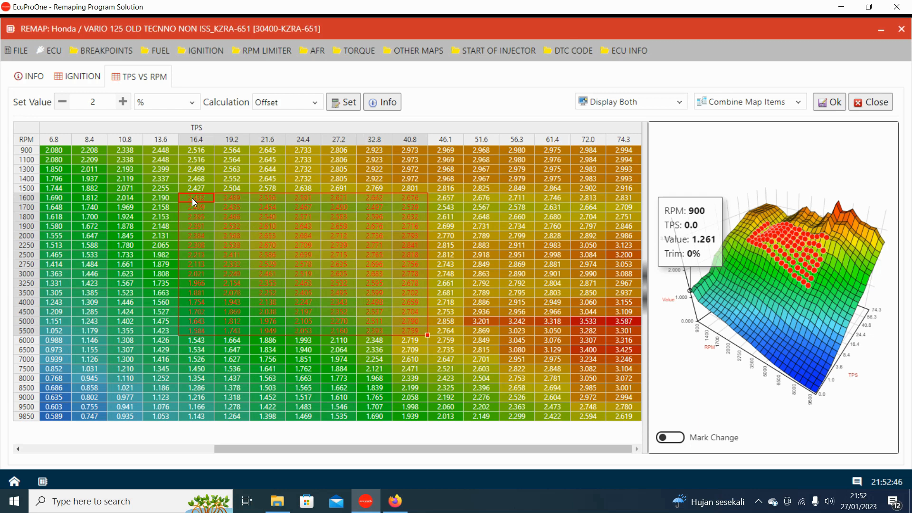
pyautogui.moveTo(192, 198); pyautogui.dragTo(403, 330)
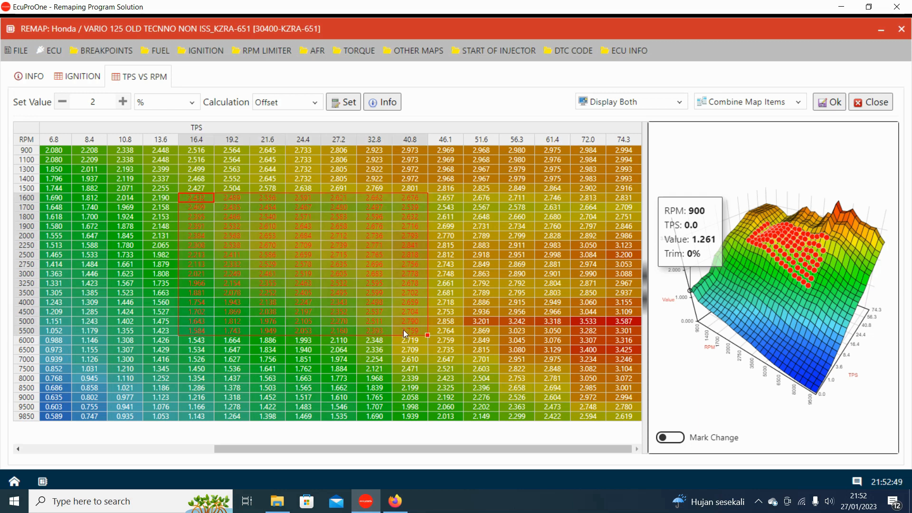
# Set the table colouring to None and clear the block selection.
pyautogui.rightClick(253, 211)
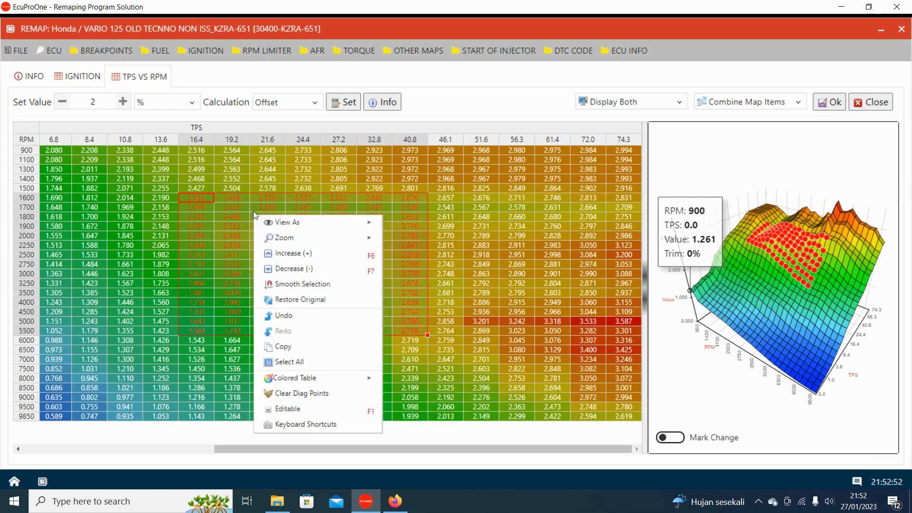
pyautogui.moveTo(319, 379)
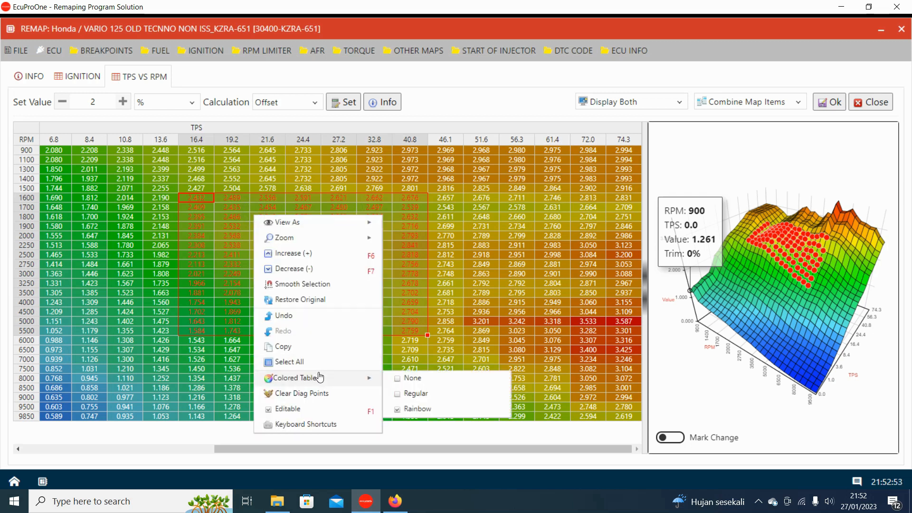
pyautogui.click(402, 378)
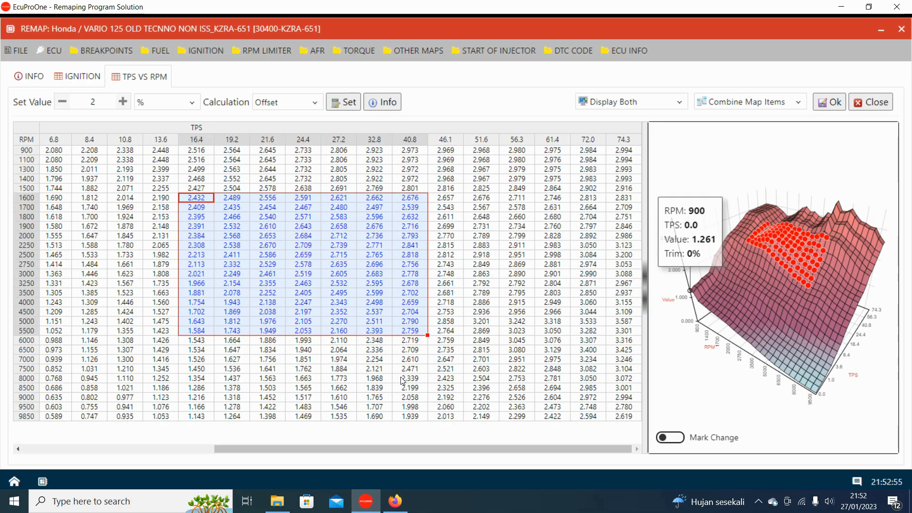
pyautogui.click(460, 289)
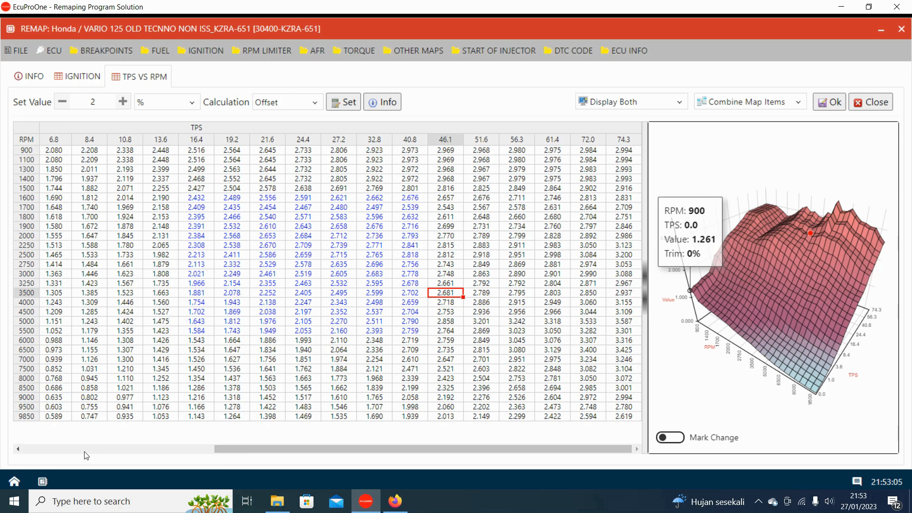
# Zoom in the map table by one level from its first TPS columns.
pyautogui.moveTo(220, 448); pyautogui.dragTo(17, 444)
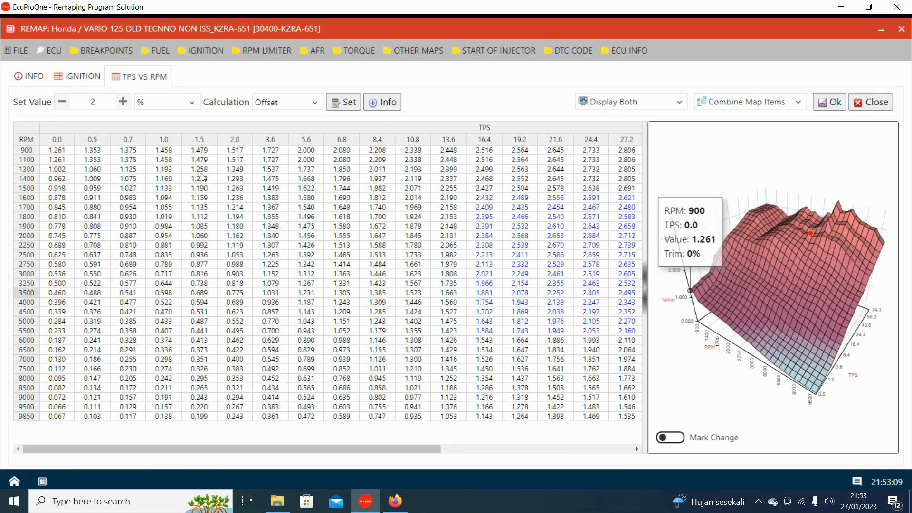
pyautogui.rightClick(228, 162)
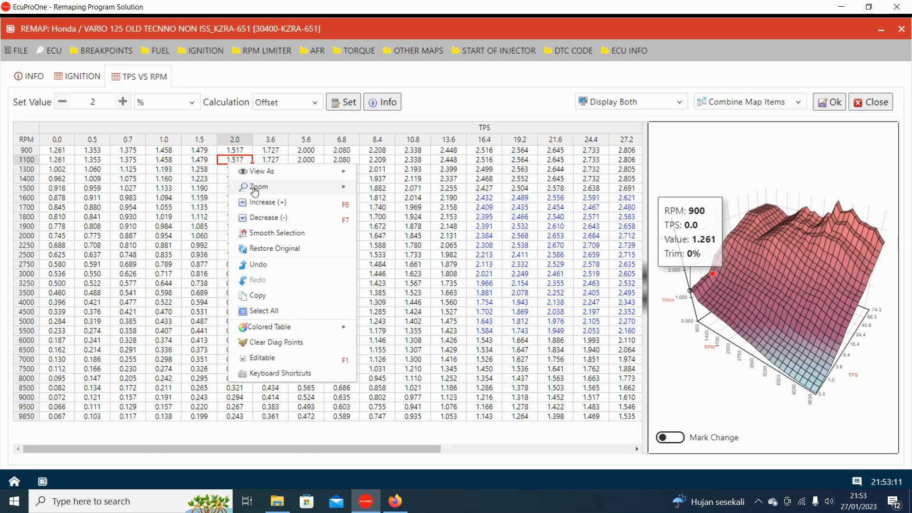
pyautogui.moveTo(255, 190)
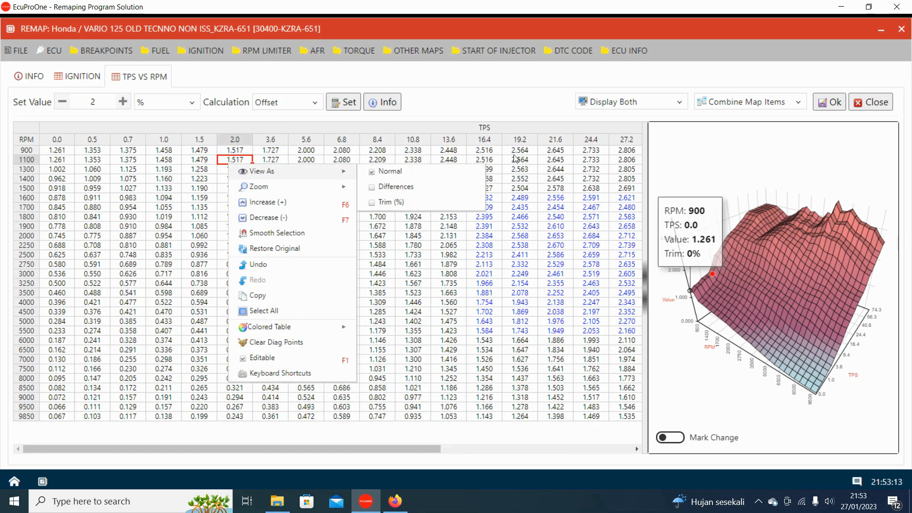
pyautogui.moveTo(340, 190)
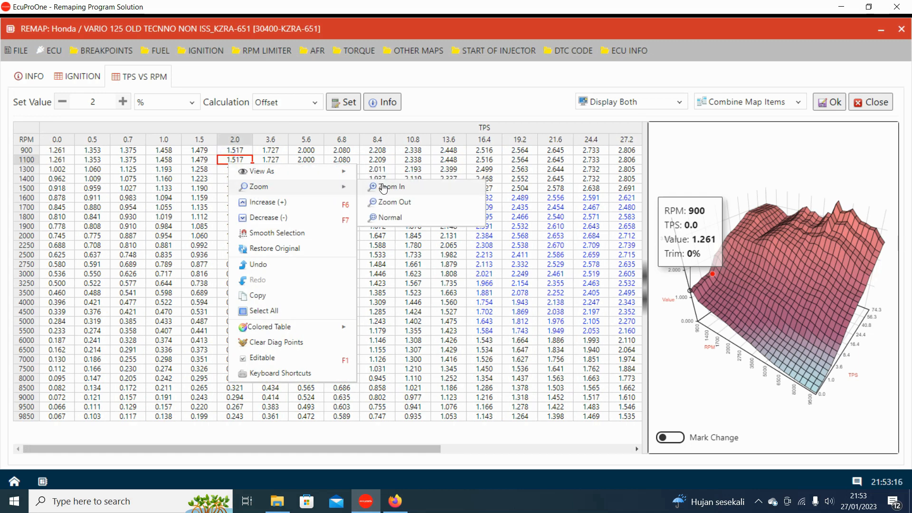
pyautogui.click(384, 187)
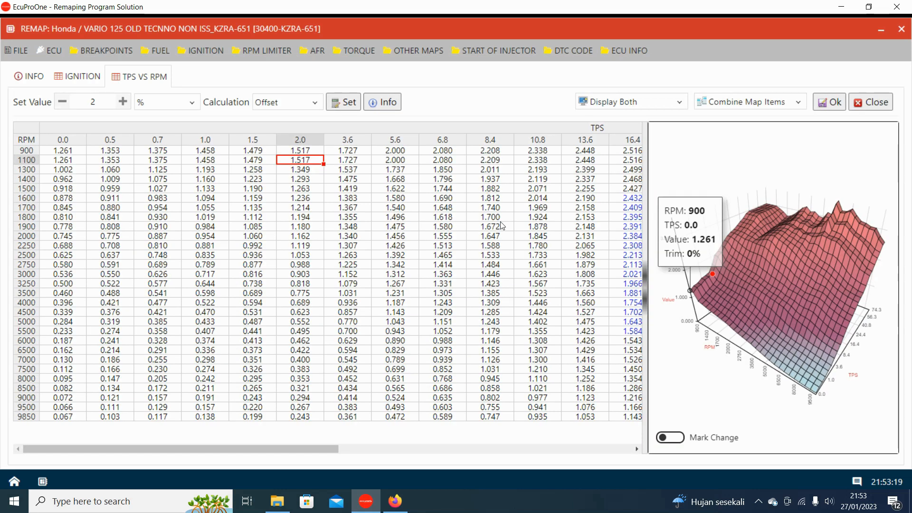
# Zoom the enlarged table back out by one level.
pyautogui.rightClick(257, 164)
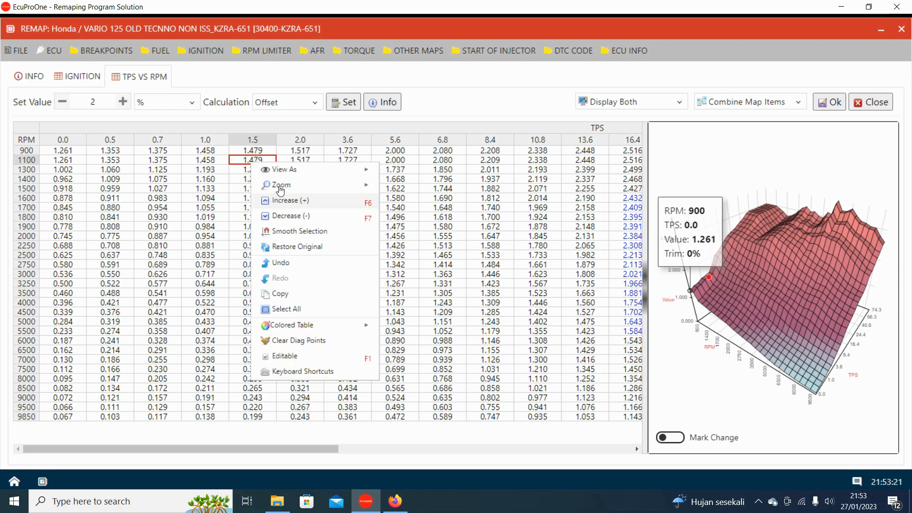
pyautogui.moveTo(287, 186)
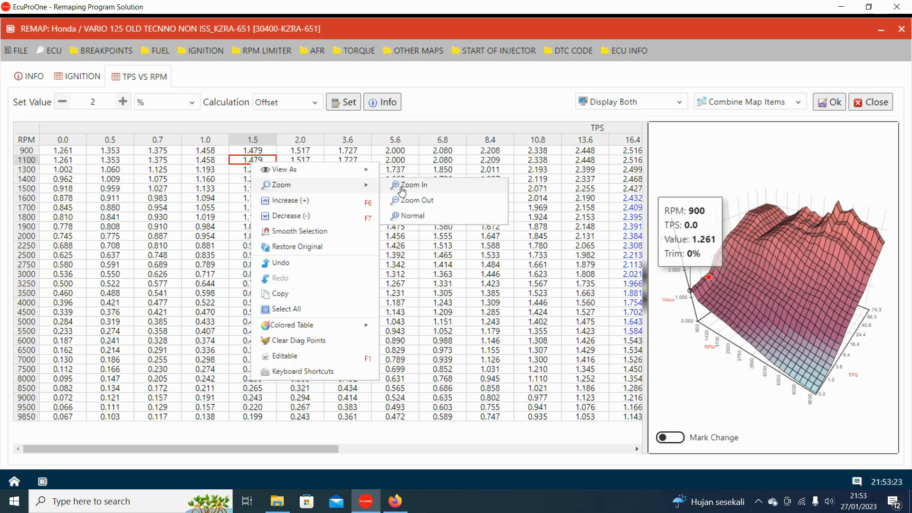
pyautogui.click(407, 203)
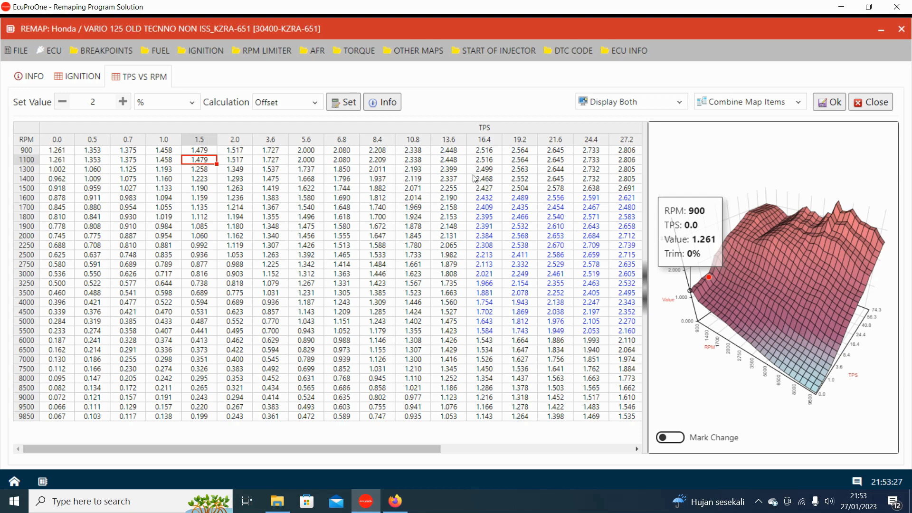
# Zoom out the table one more level to fit all TPS columns from 0.0 to 74.3.
pyautogui.rightClick(283, 188)
pyautogui.moveTo(318, 216)
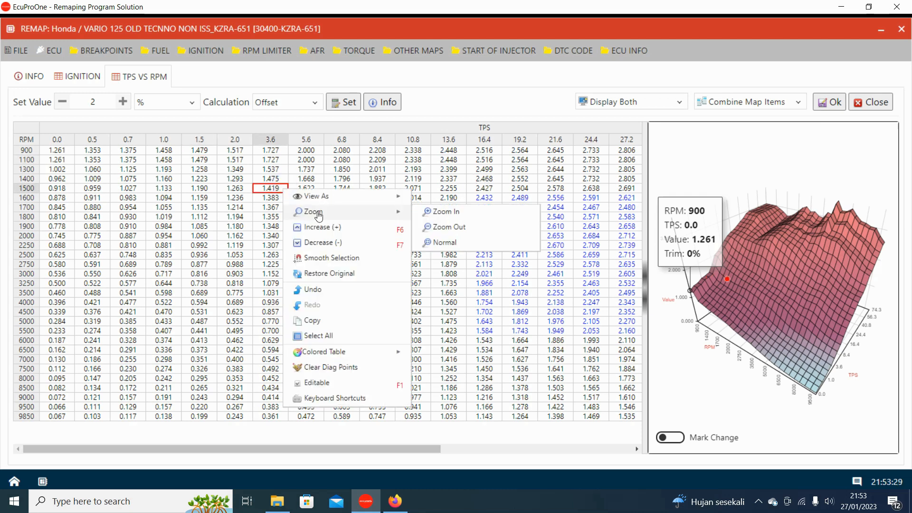
pyautogui.click(434, 227)
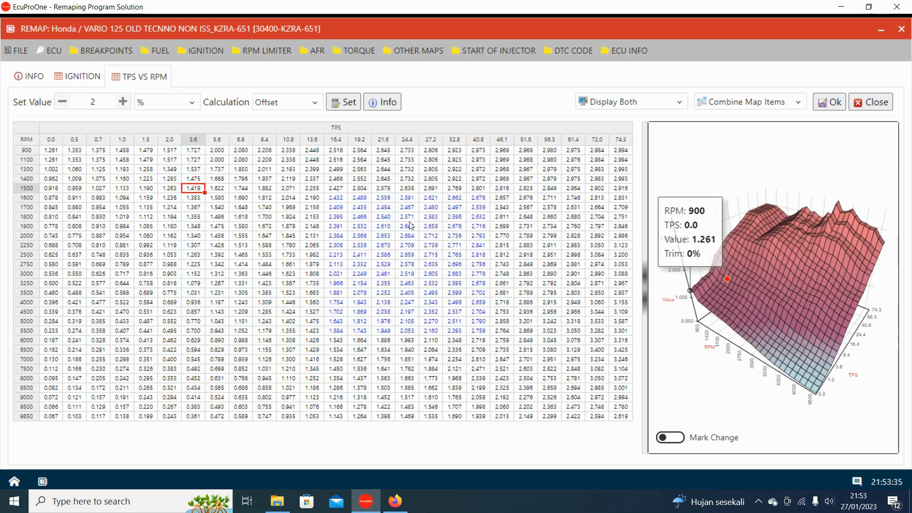
pyautogui.click(289, 227)
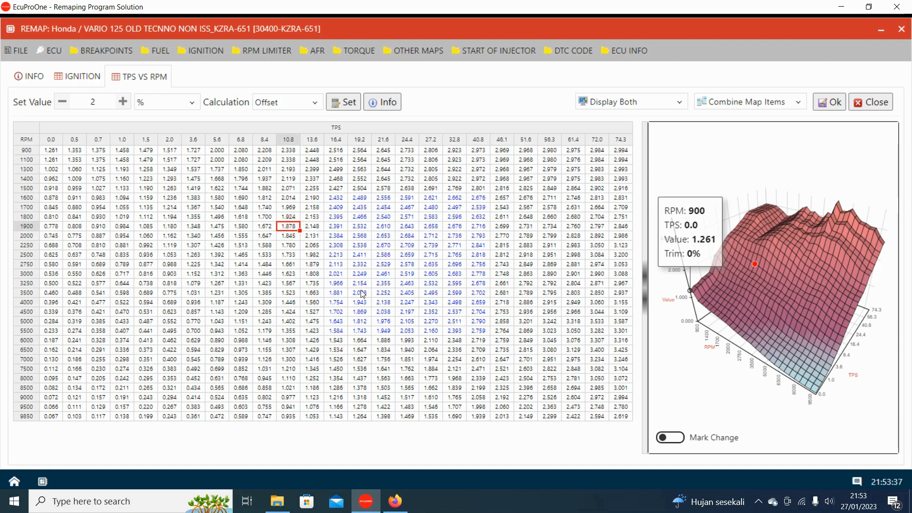
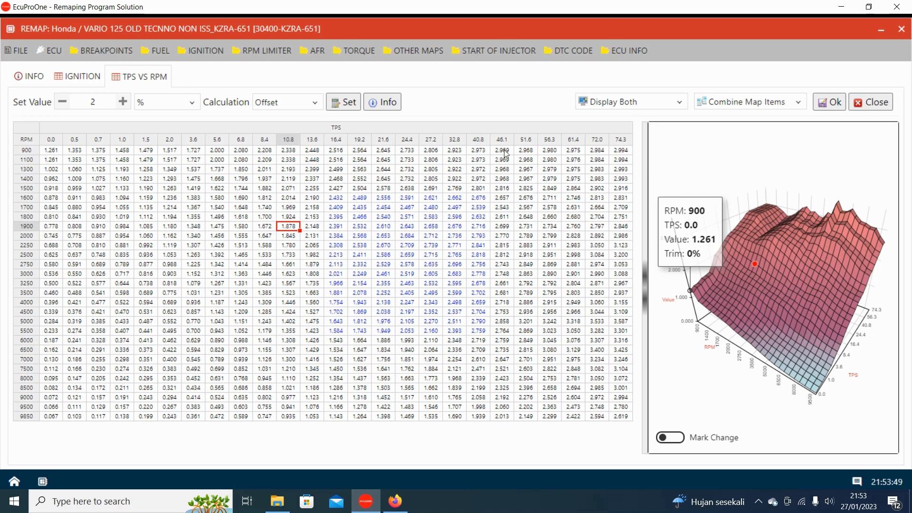
# Zoom the table back in one level and look through its columns up to TPS 74.3.
pyautogui.rightClick(147, 190)
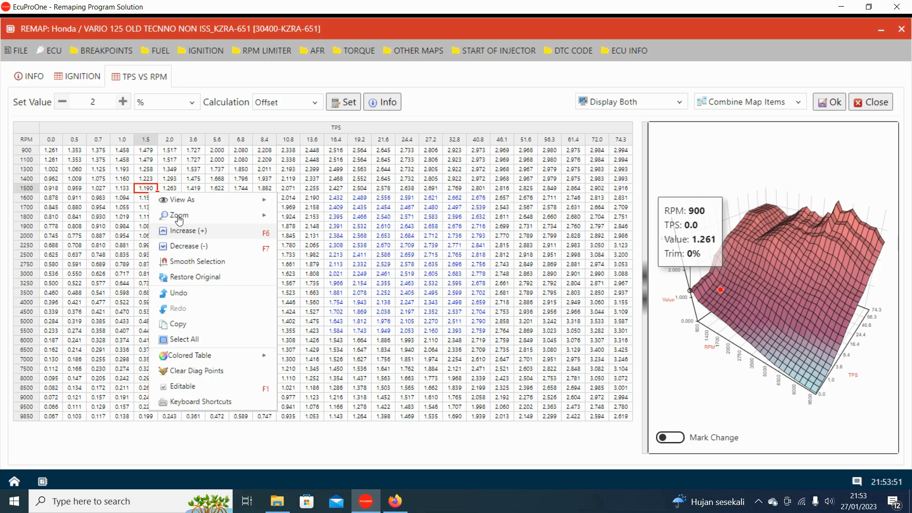
pyautogui.moveTo(181, 216)
pyautogui.click(309, 223)
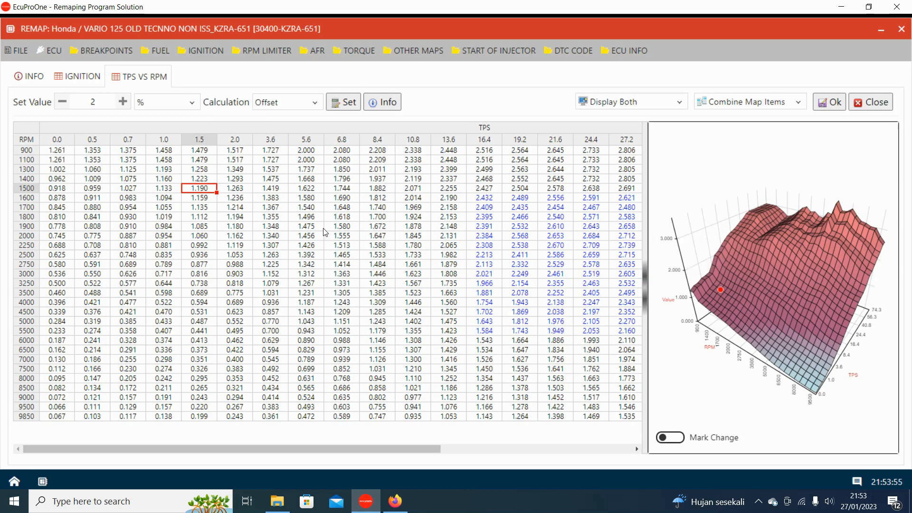
pyautogui.moveTo(250, 451); pyautogui.dragTo(475, 455)
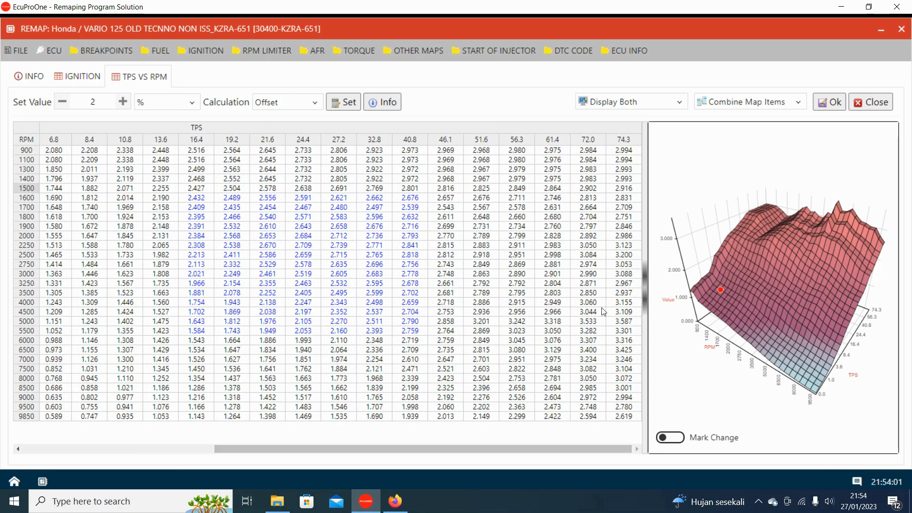
pyautogui.moveTo(548, 447); pyautogui.dragTo(220, 466)
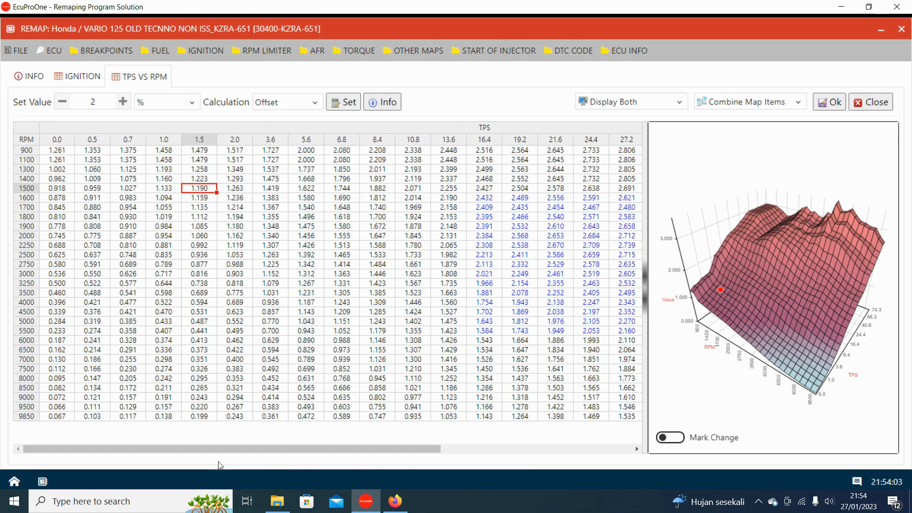
# Zoom out the table by one level to show the whole TPS range at once.
pyautogui.click(136, 179)
pyautogui.rightClick(136, 179)
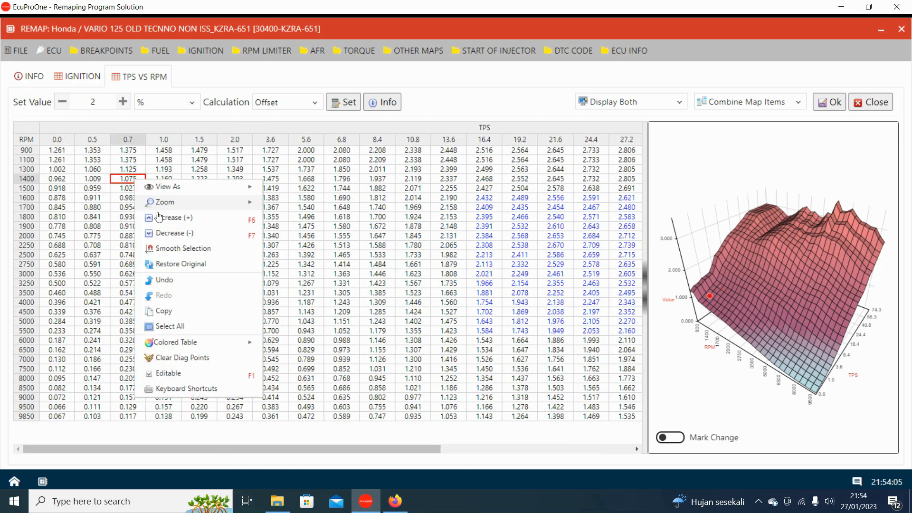
pyautogui.moveTo(164, 202)
pyautogui.click(291, 219)
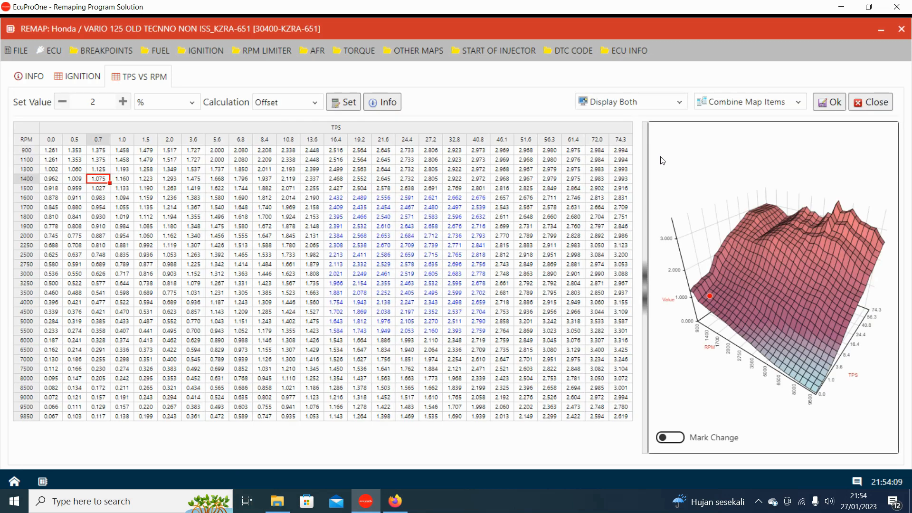
# Widen the table area by narrowing the 3D graph pane.
pyautogui.click(312, 236)
pyautogui.click(217, 226)
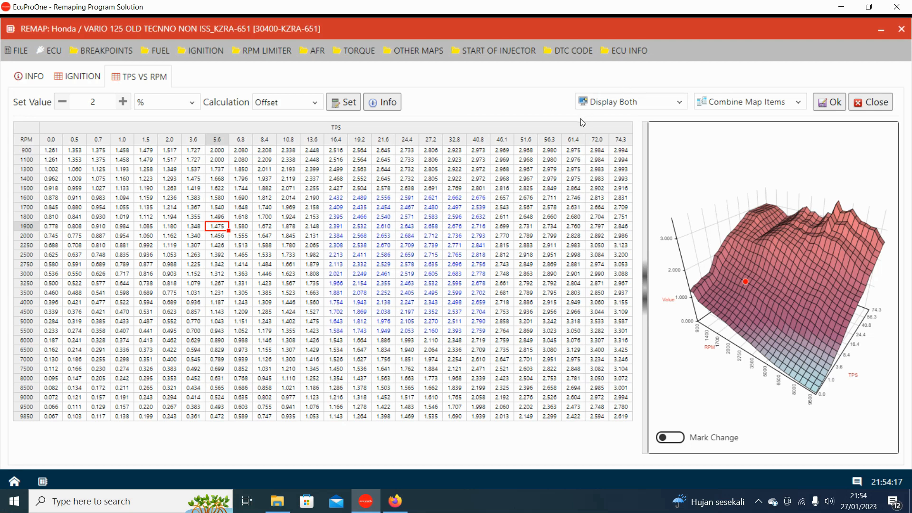
pyautogui.moveTo(645, 143); pyautogui.dragTo(696, 137)
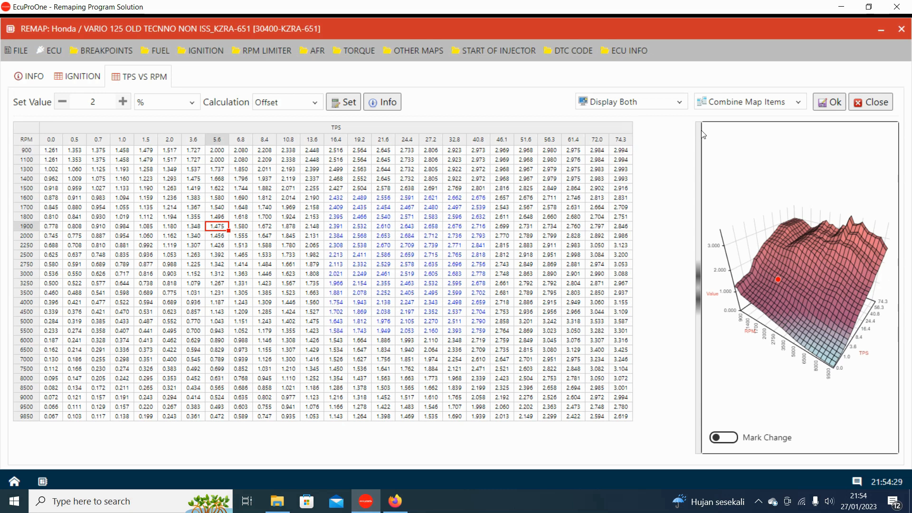
pyautogui.rightClick(532, 161)
pyautogui.moveTo(546, 186)
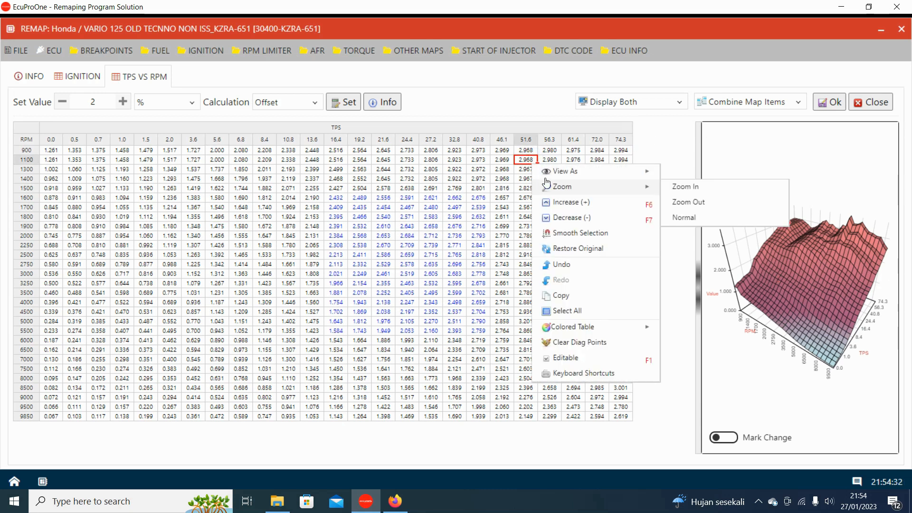
pyautogui.click(662, 141)
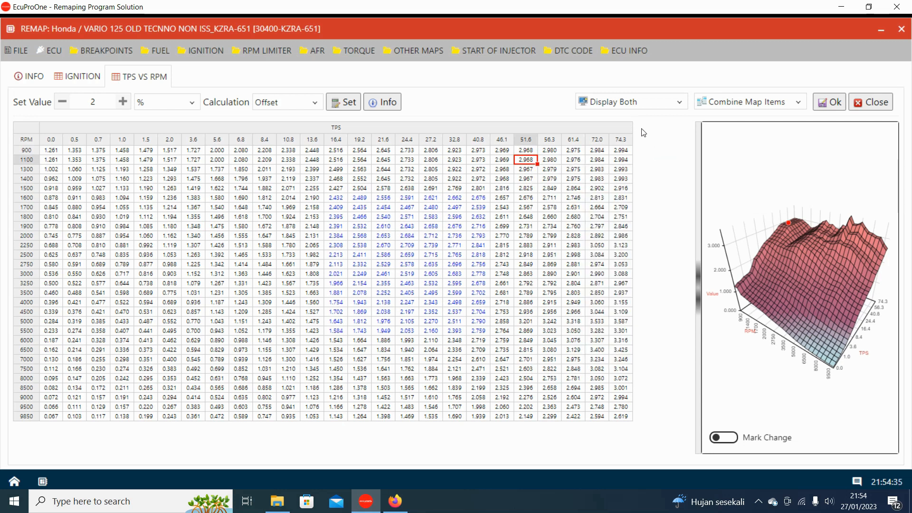
# Widen the 3D graph pane until it borders the table's TPS 74.3 column.
pyautogui.moveTo(700, 145); pyautogui.dragTo(663, 159)
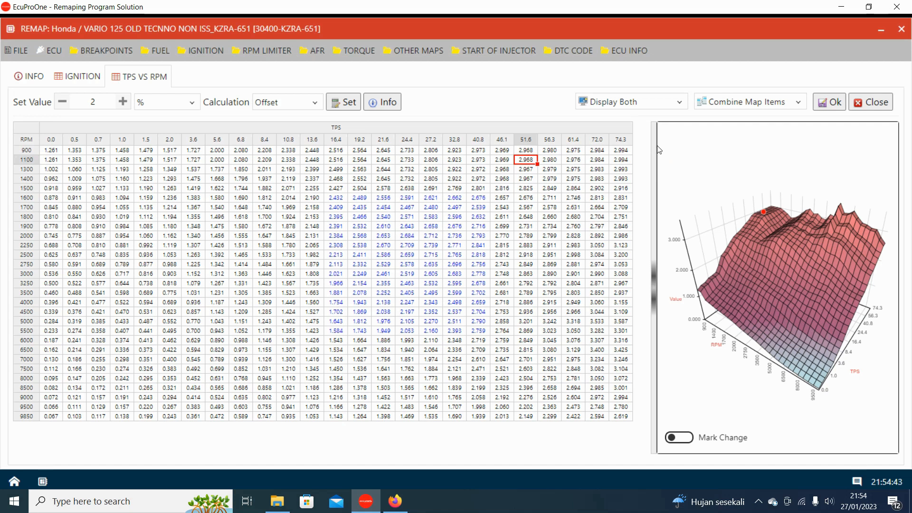
pyautogui.moveTo(655, 143); pyautogui.dragTo(643, 146)
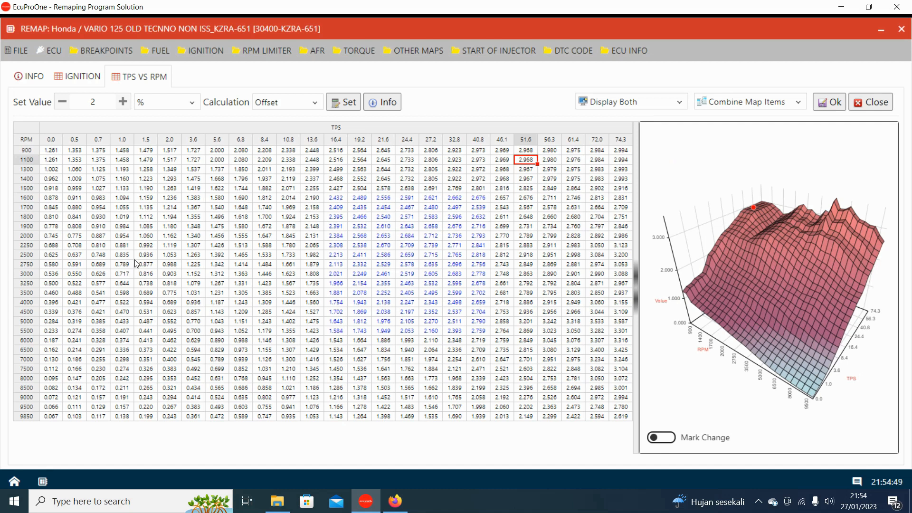
# Restore the original values of the cells at TPS 16.4 to 40.8 and RPM 1600 to 5500.
pyautogui.moveTo(338, 198); pyautogui.dragTo(477, 333)
pyautogui.rightClick(425, 259)
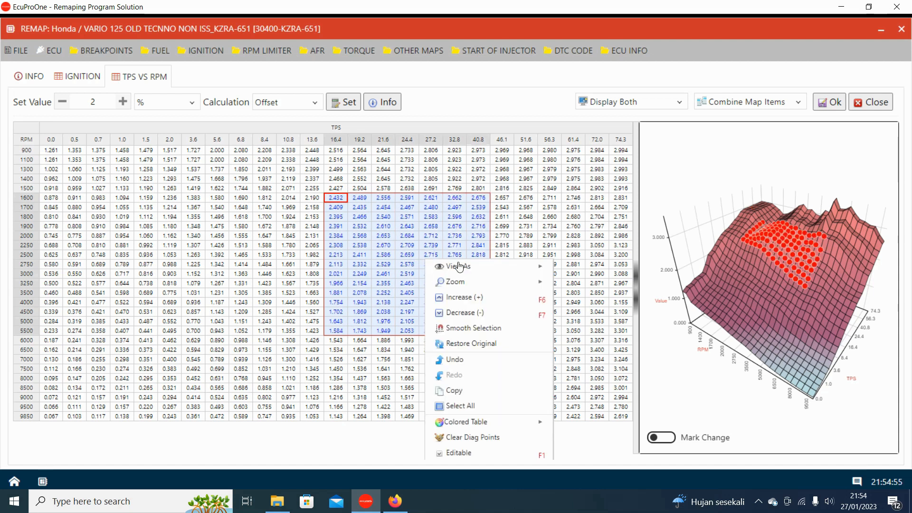
pyautogui.click(468, 342)
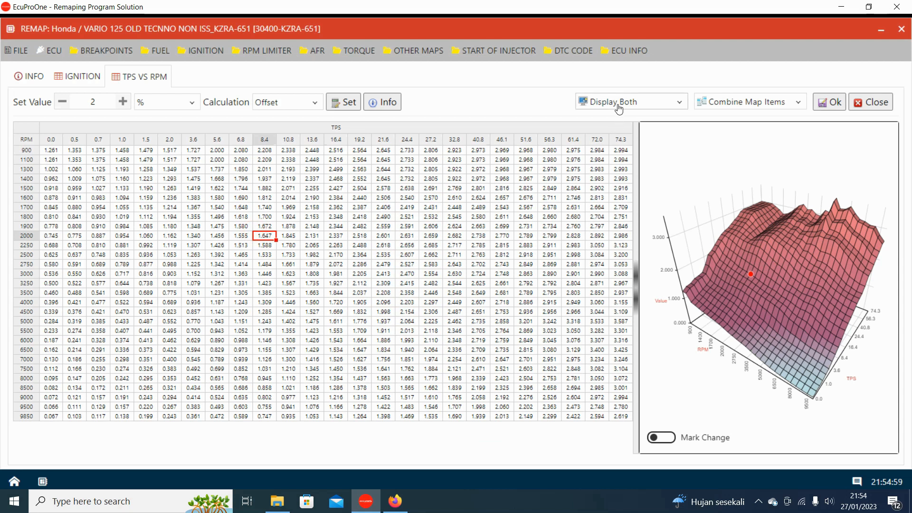
# Display the TPS VS RPM map as table only, and switch the view to graph only.
pyautogui.click(597, 101)
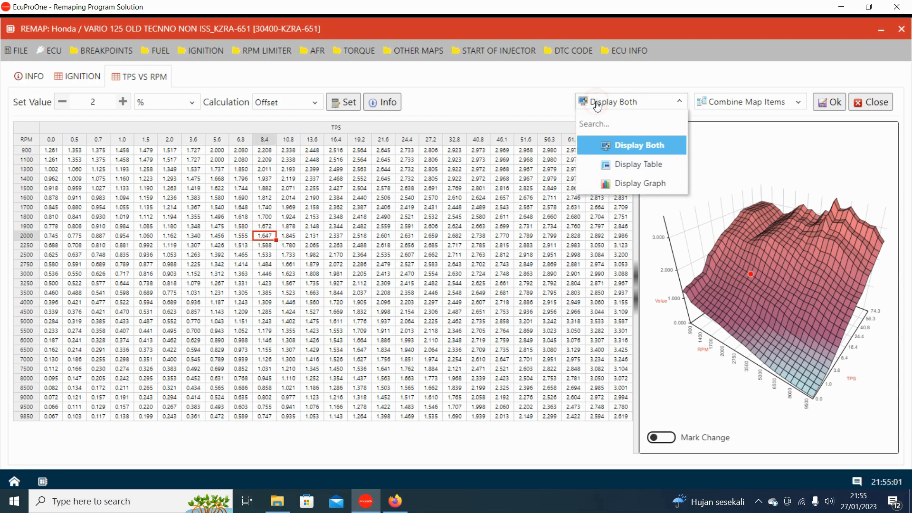
pyautogui.click(627, 167)
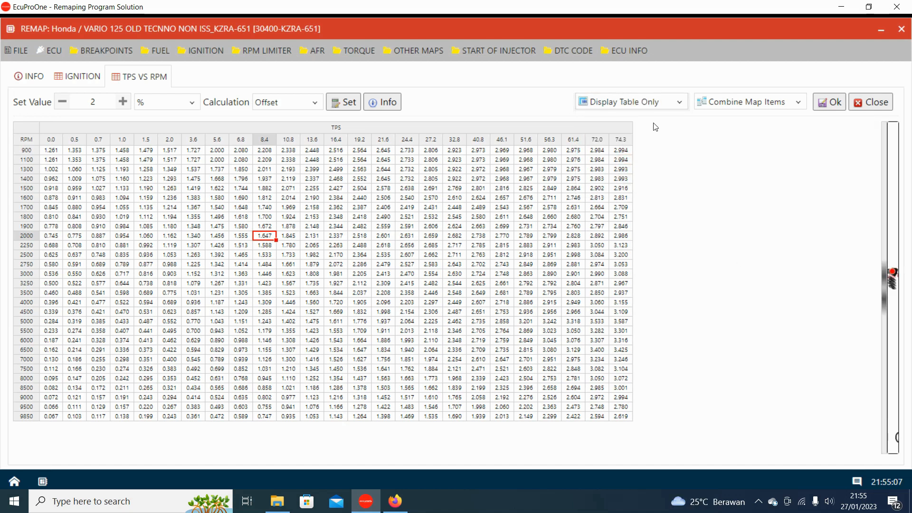
pyautogui.click(643, 101)
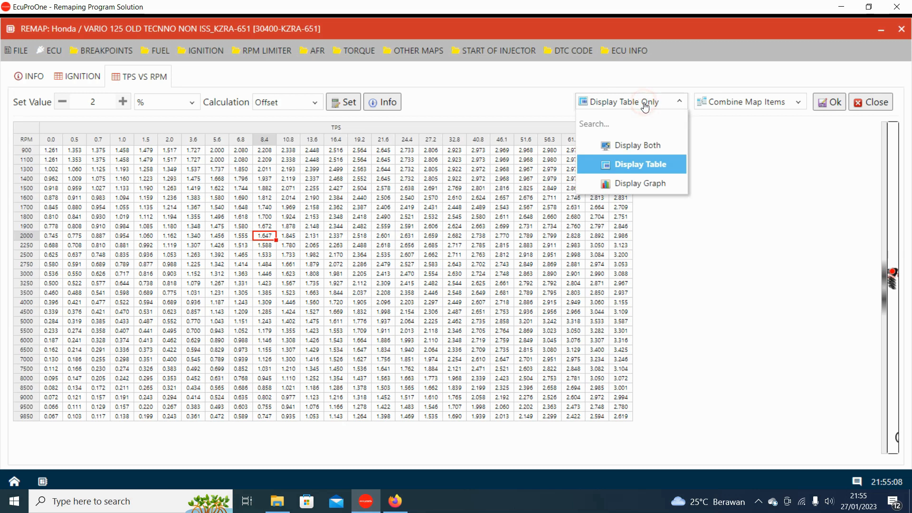
pyautogui.click(620, 183)
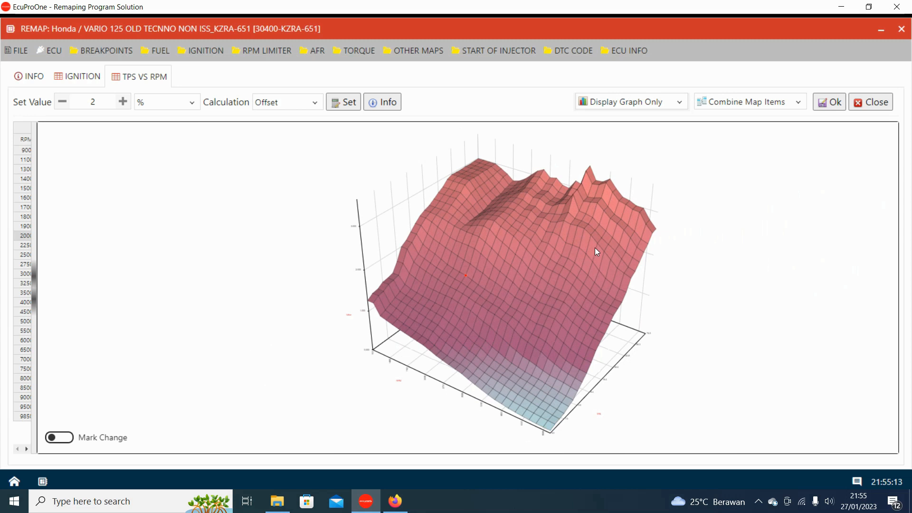
# Rotate the 3D graph to examine the fuel map surface from several angles.
pyautogui.moveTo(668, 236); pyautogui.dragTo(611, 244)
pyautogui.moveTo(676, 218)
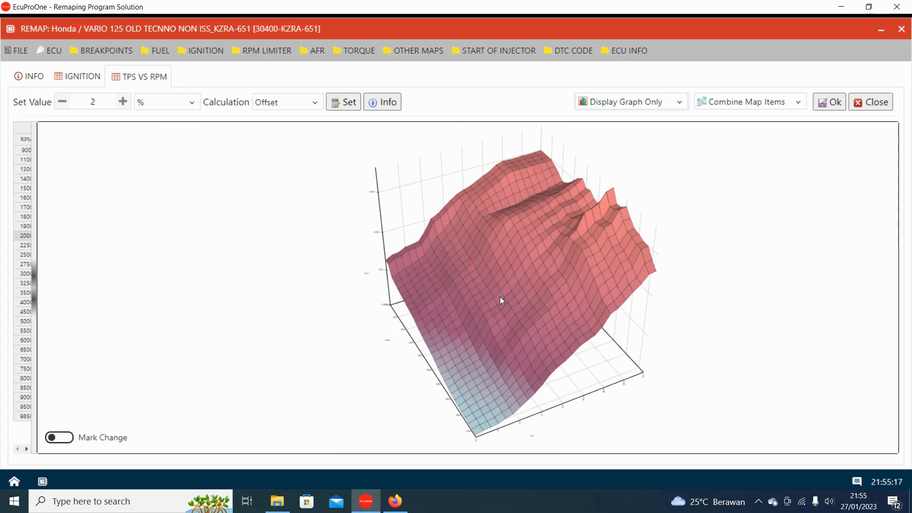
pyautogui.moveTo(602, 287); pyautogui.dragTo(573, 358)
pyautogui.moveTo(617, 280); pyautogui.dragTo(642, 144)
# Switch the map view to table only and back to displaying both table and graph.
pyautogui.click(635, 105)
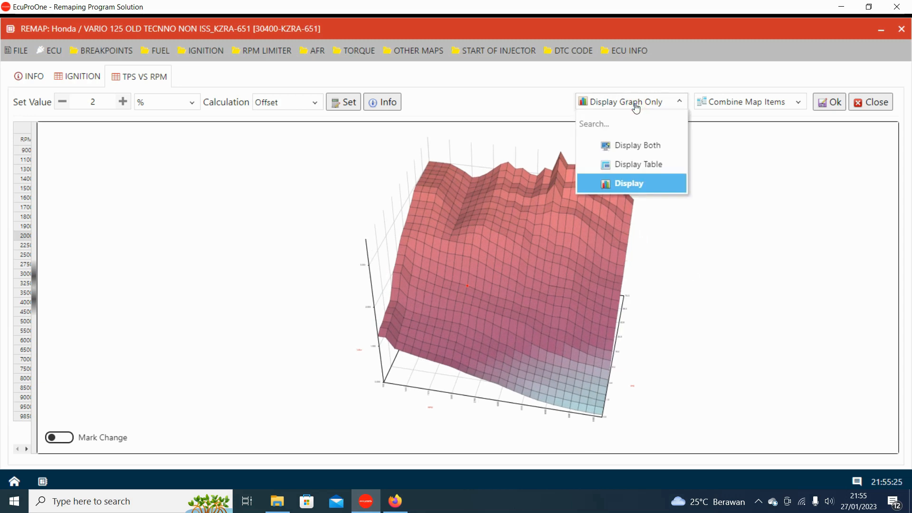
pyautogui.click(641, 166)
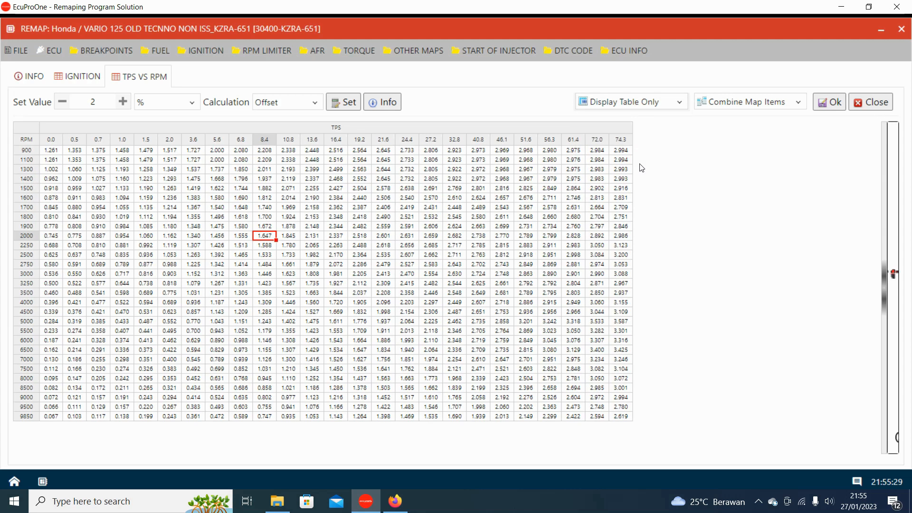
pyautogui.click(637, 110)
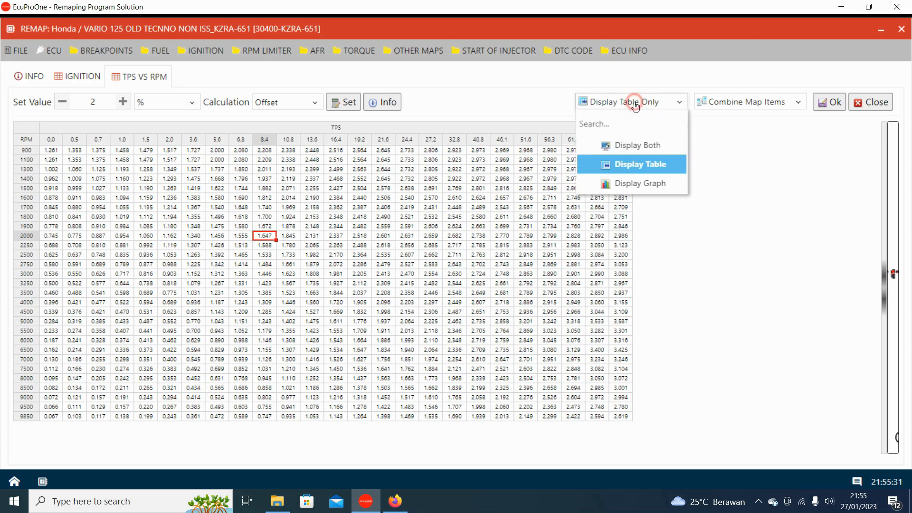
pyautogui.click(636, 148)
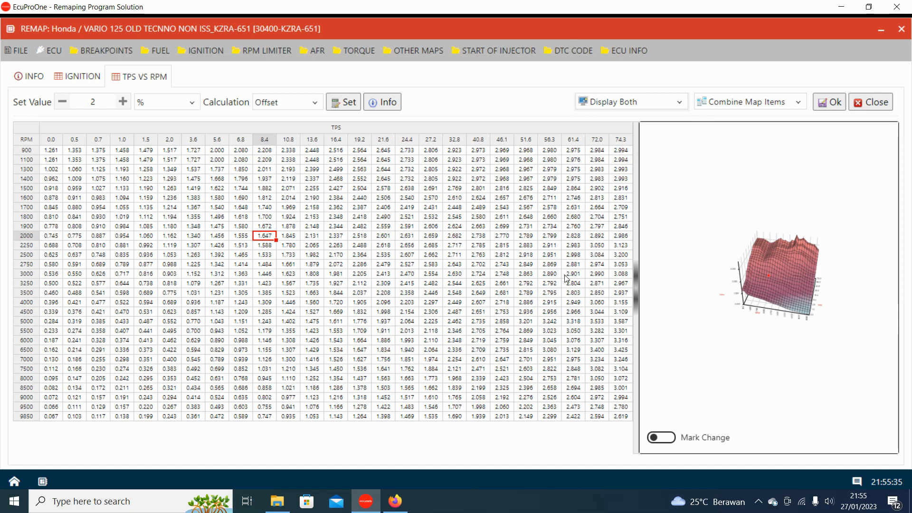
pyautogui.click(614, 105)
pyautogui.click(782, 165)
pyautogui.click(651, 103)
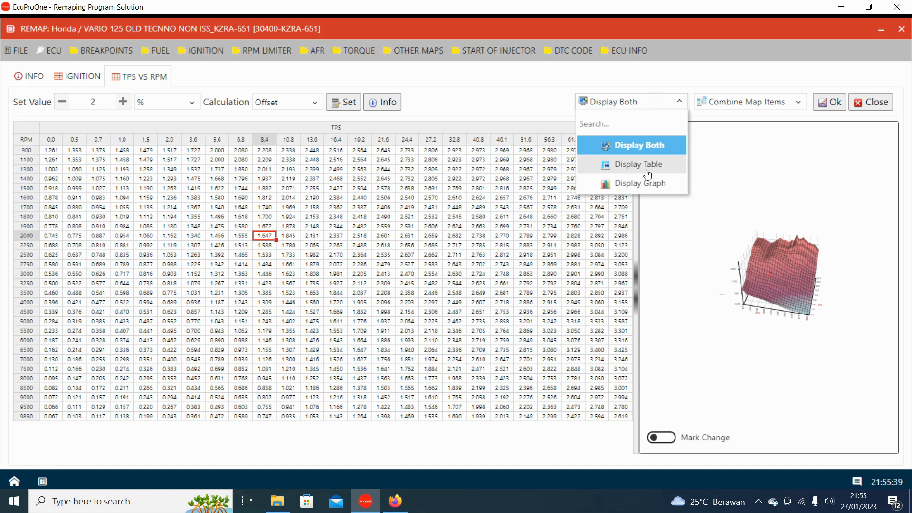
pyautogui.click(761, 179)
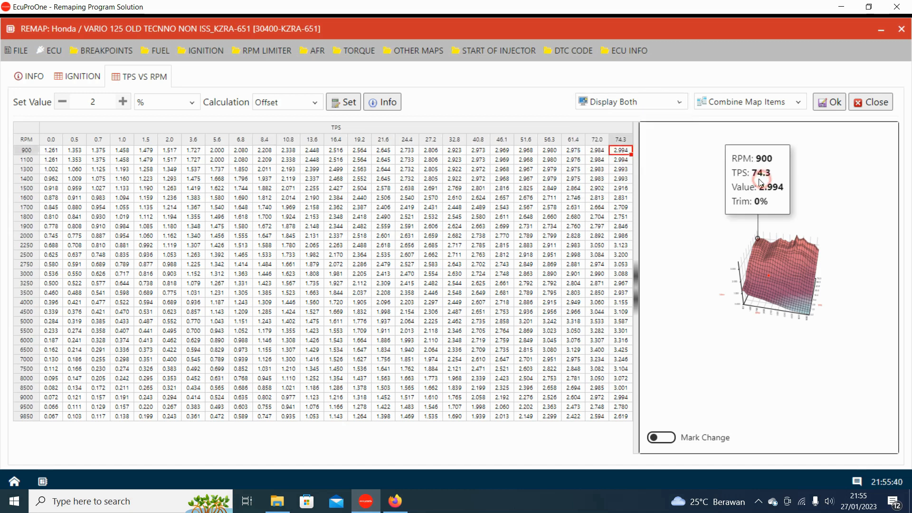
# In the IGNITION map, restore the original values of the cells at TPS 1.5 and RPM 1100 to 1400.
pyautogui.click(84, 78)
pyautogui.moveTo(199, 161); pyautogui.dragTo(198, 178)
pyautogui.rightClick(201, 179)
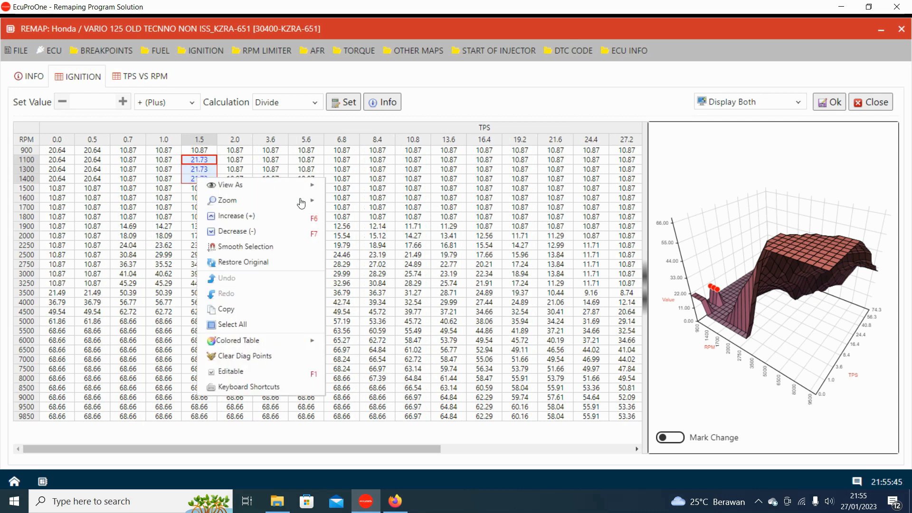
pyautogui.click(267, 264)
pyautogui.click(229, 240)
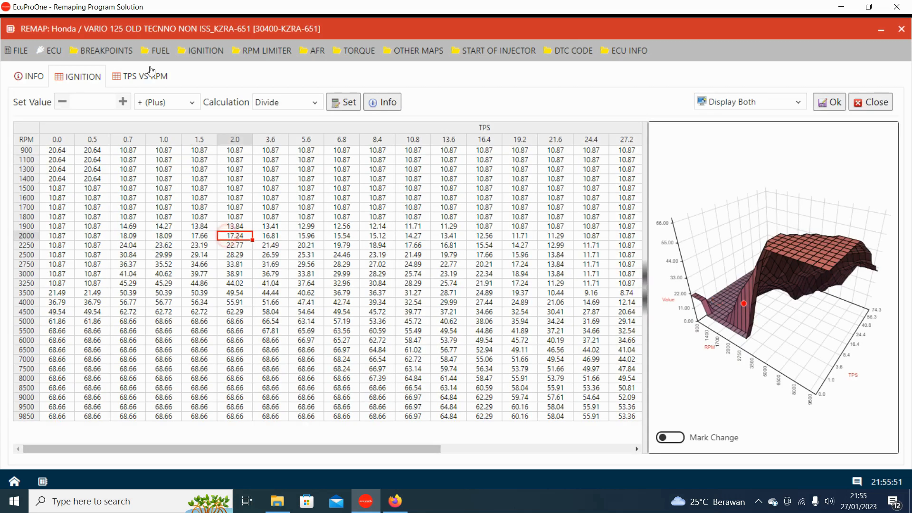
# Open the TPS VS RPM WARM fuel map.
pyautogui.click(157, 50)
pyautogui.click(184, 110)
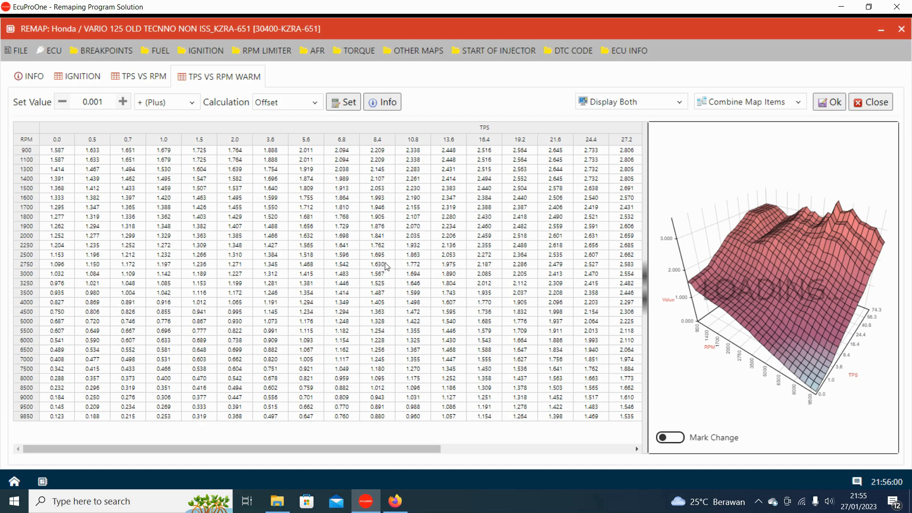
# Reset the TPS VS RPM WARM table to normal zoom and zoom it out one level to fit all TPS columns.
pyautogui.click(370, 181)
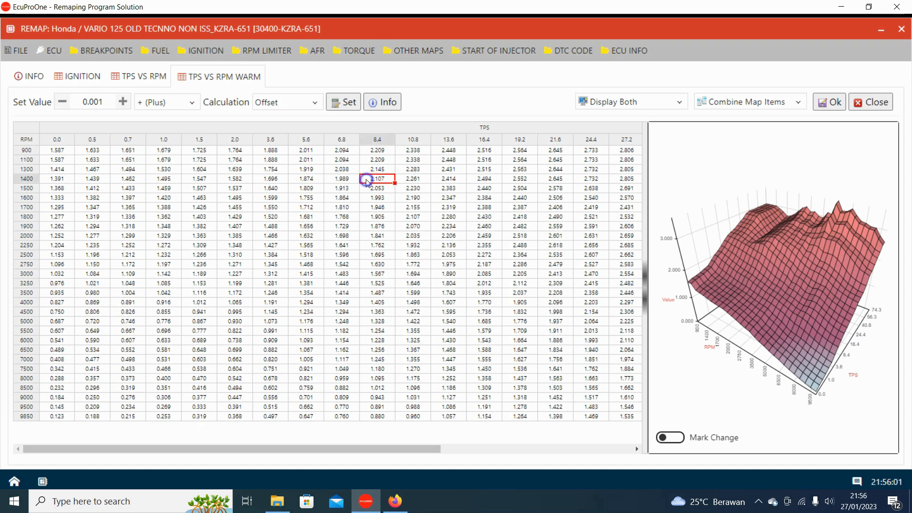
pyautogui.rightClick(370, 180)
pyautogui.moveTo(390, 208)
pyautogui.click(516, 238)
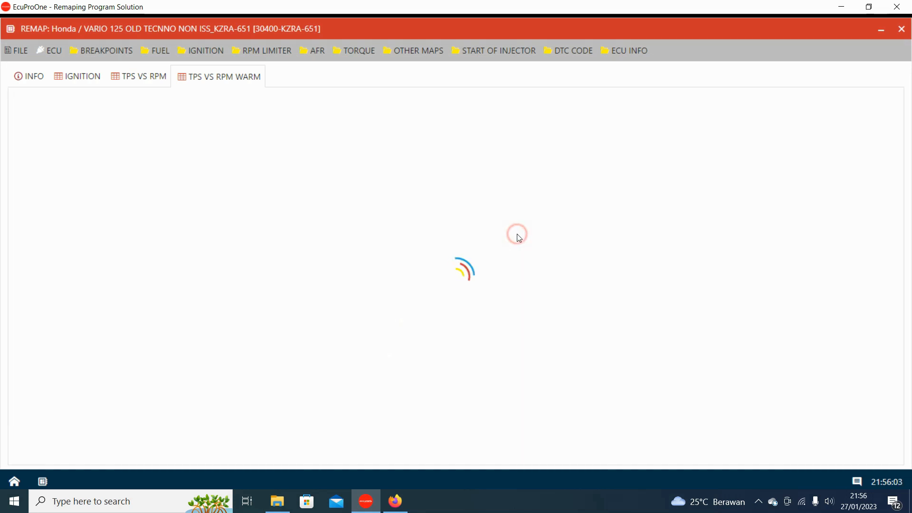
pyautogui.rightClick(365, 180)
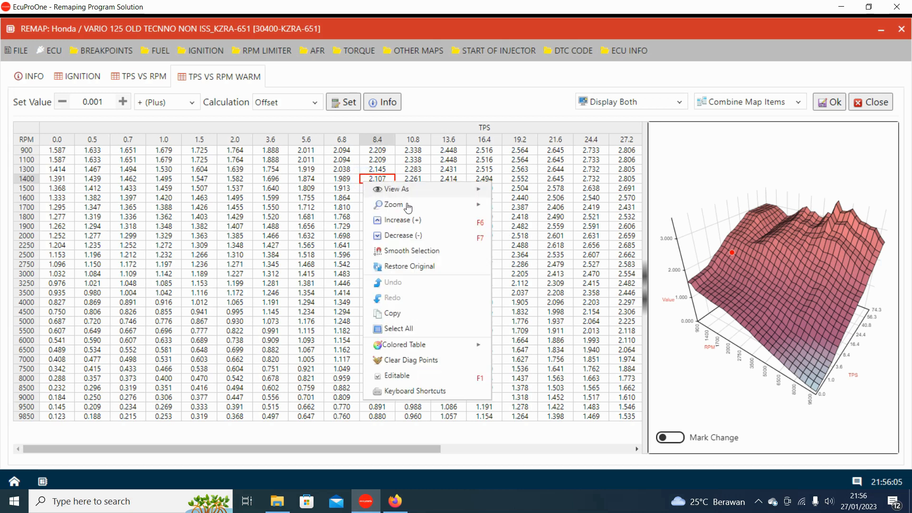
pyautogui.moveTo(410, 208)
pyautogui.click(532, 219)
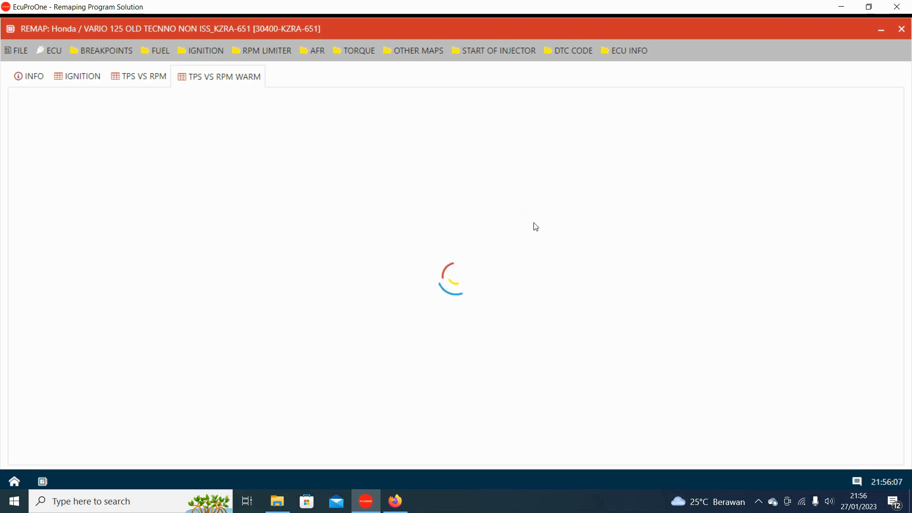
# Compare the TPS VS RPM map with TPS VS RPM WARM and return to TPS VS RPM.
pyautogui.click(158, 79)
pyautogui.click(779, 101)
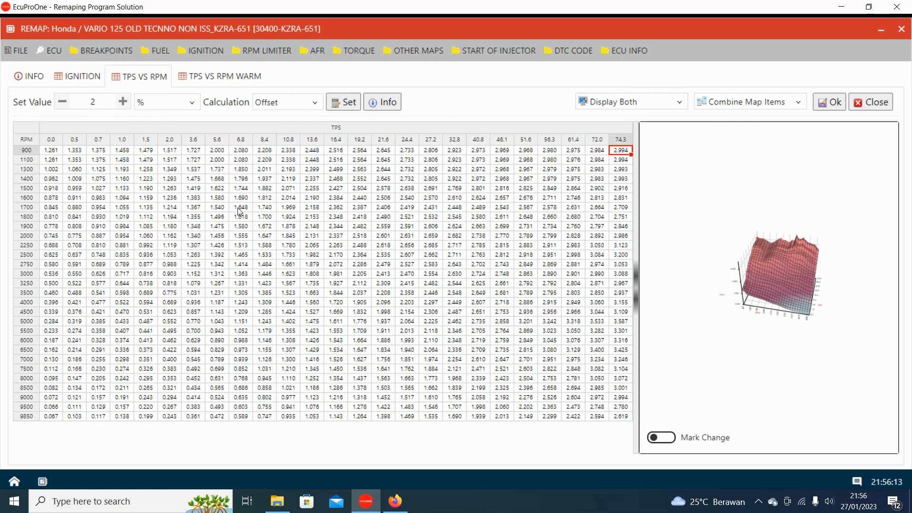
pyautogui.click(206, 81)
pyautogui.click(150, 83)
# Increase the TPS VS RPM cells at TPS 0.7 to 10.8 and RPM 1500 to 4500 by 2% using the Offset calculation.
pyautogui.click(103, 102)
pyautogui.moveTo(46, 192); pyautogui.dragTo(56, 294)
pyautogui.moveTo(98, 188); pyautogui.dragTo(295, 311)
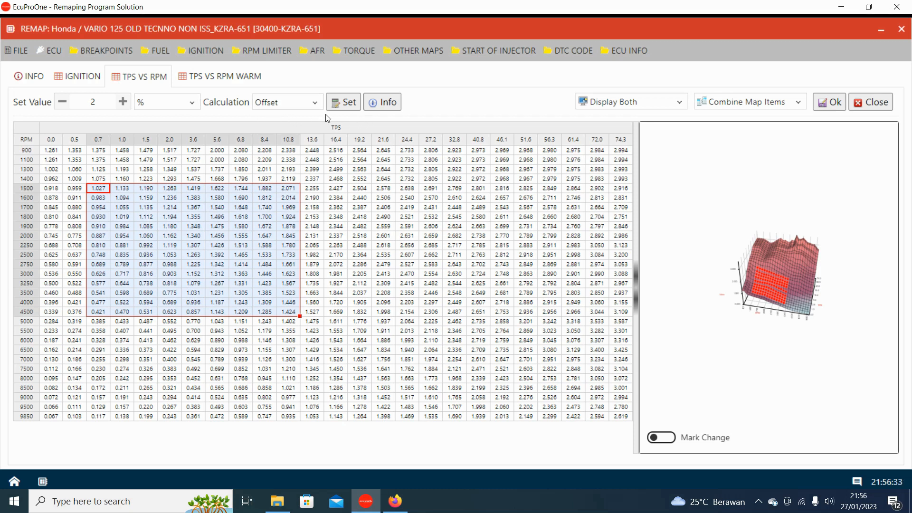
pyautogui.click(284, 103)
pyautogui.click(284, 104)
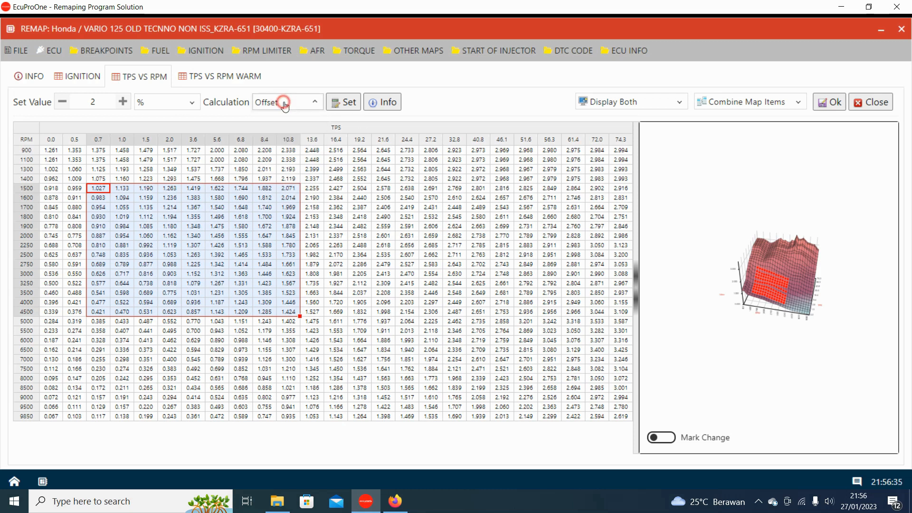
pyautogui.click(346, 101)
pyautogui.click(335, 207)
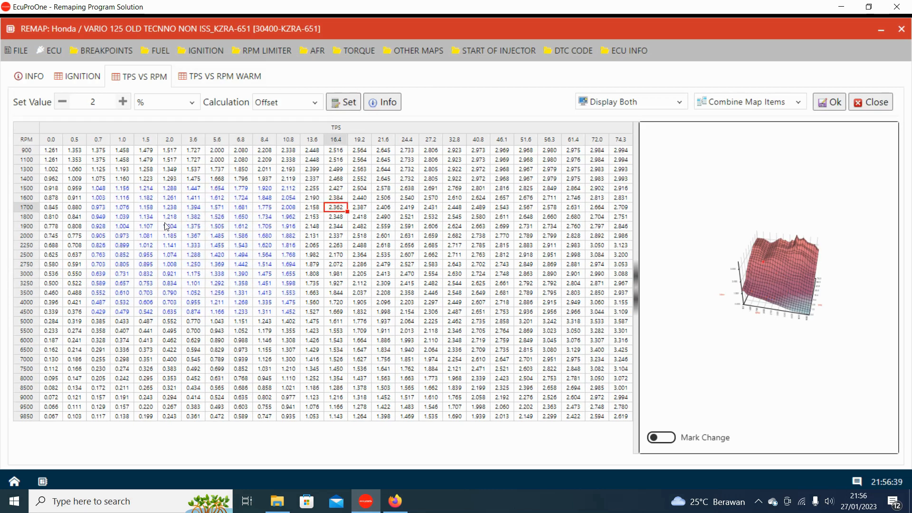
# Check whether the edited TPS VS RPM cells also changed in TPS VS RPM WARM by alternating between the two maps.
pyautogui.click(219, 77)
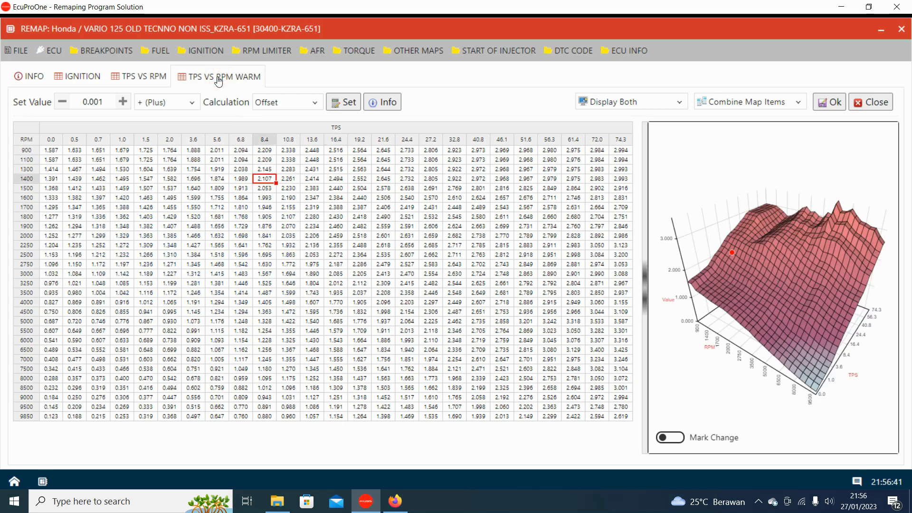
pyautogui.click(128, 84)
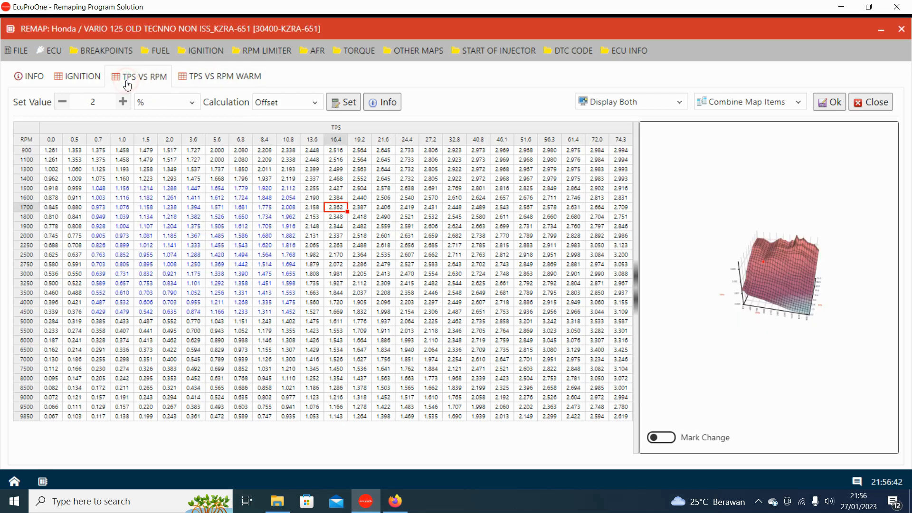
pyautogui.click(235, 76)
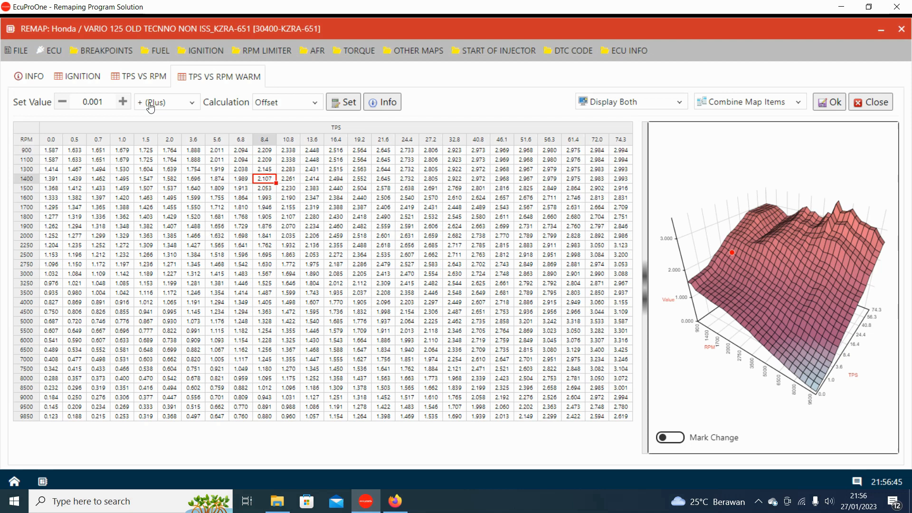
pyautogui.click(148, 76)
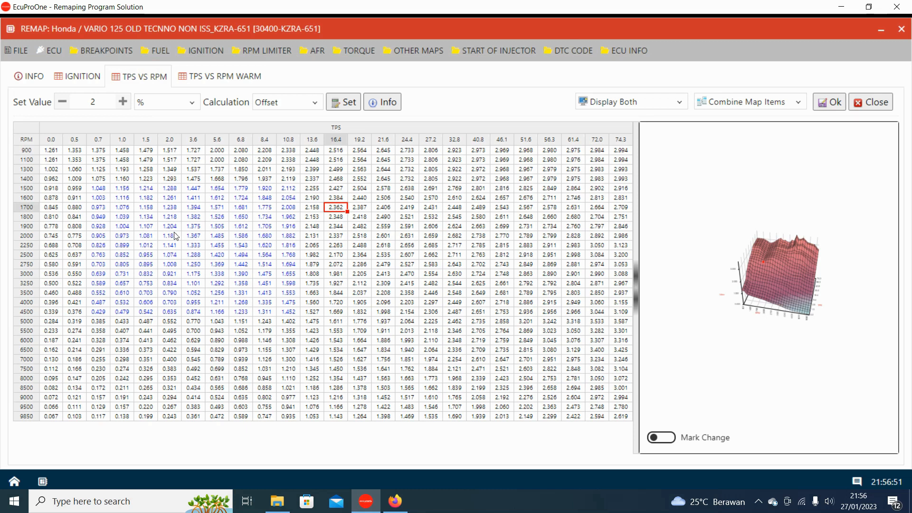
pyautogui.click(212, 76)
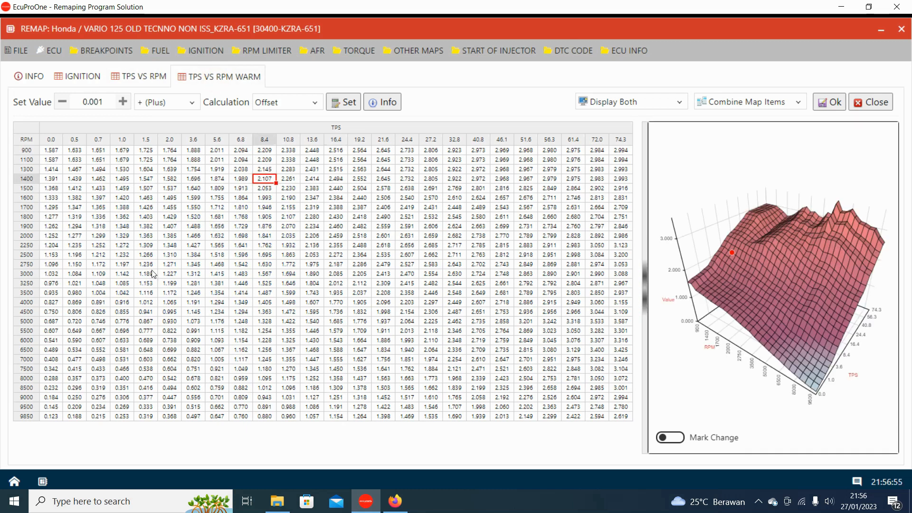
pyautogui.click(143, 77)
pyautogui.click(218, 84)
pyautogui.click(158, 78)
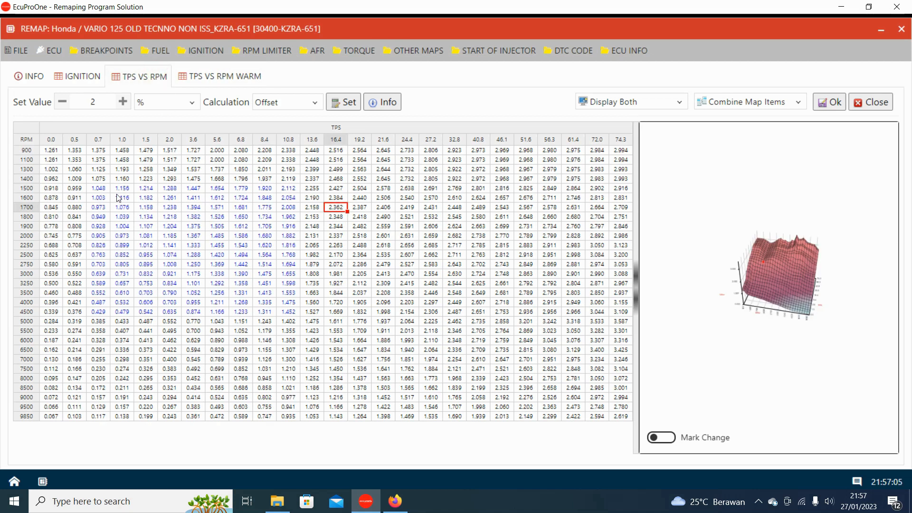
# Combine TPS VS RPM WARM with the TPS VS RPM map, compare both maps, and apply the edited TPS VS RPM values.
pyautogui.click(751, 106)
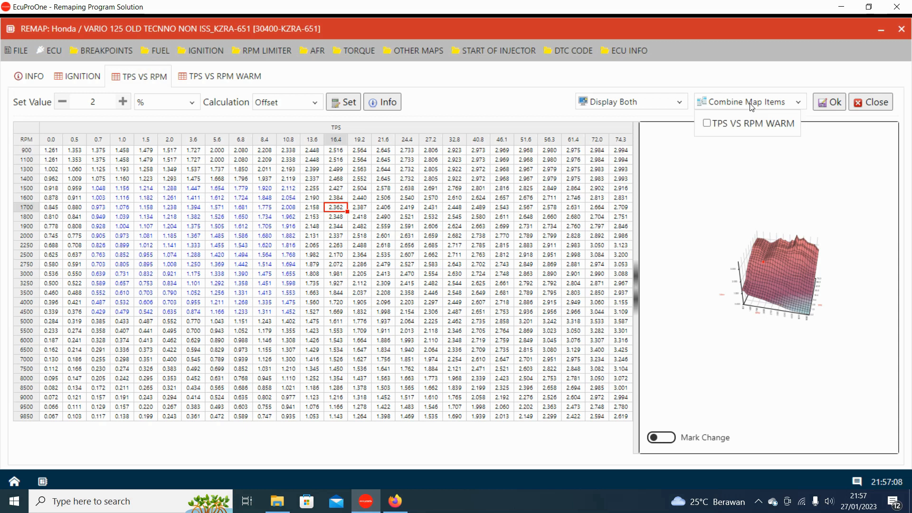
pyautogui.click(710, 124)
pyautogui.moveTo(728, 108)
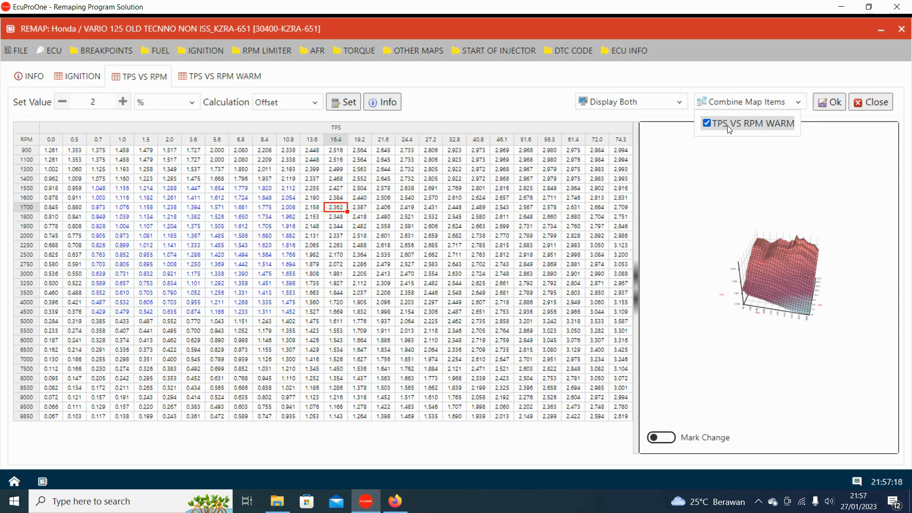
pyautogui.click(233, 75)
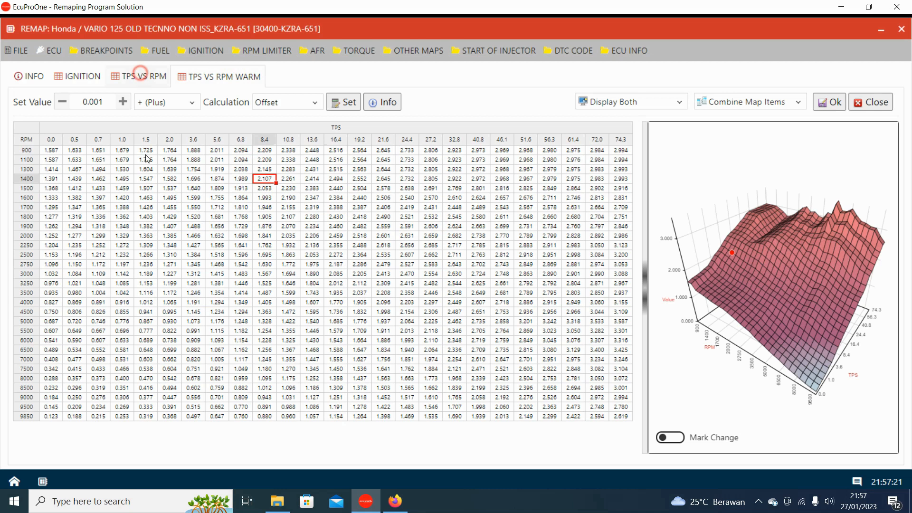
pyautogui.click(140, 76)
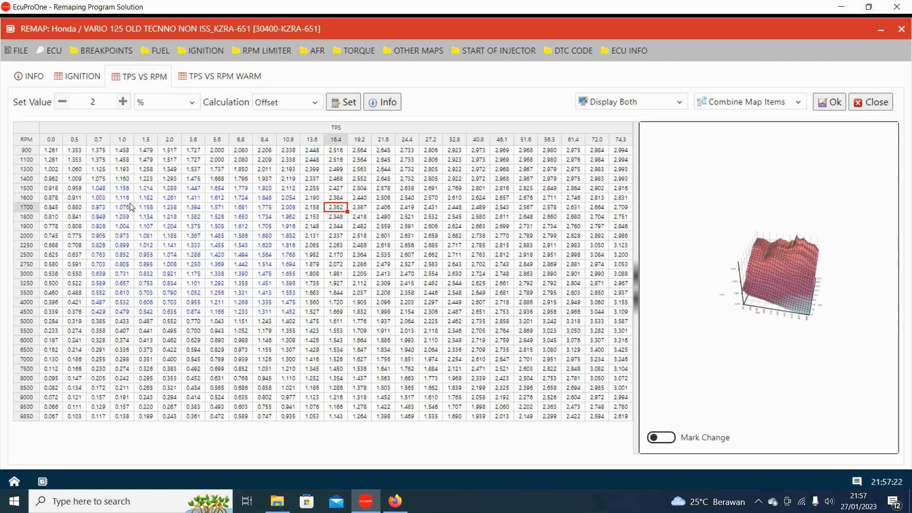
pyautogui.click(214, 76)
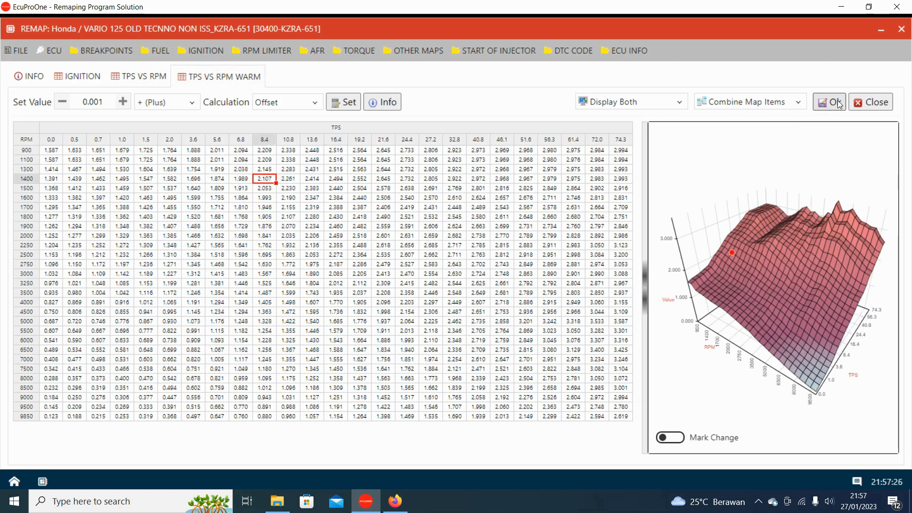
pyautogui.click(143, 76)
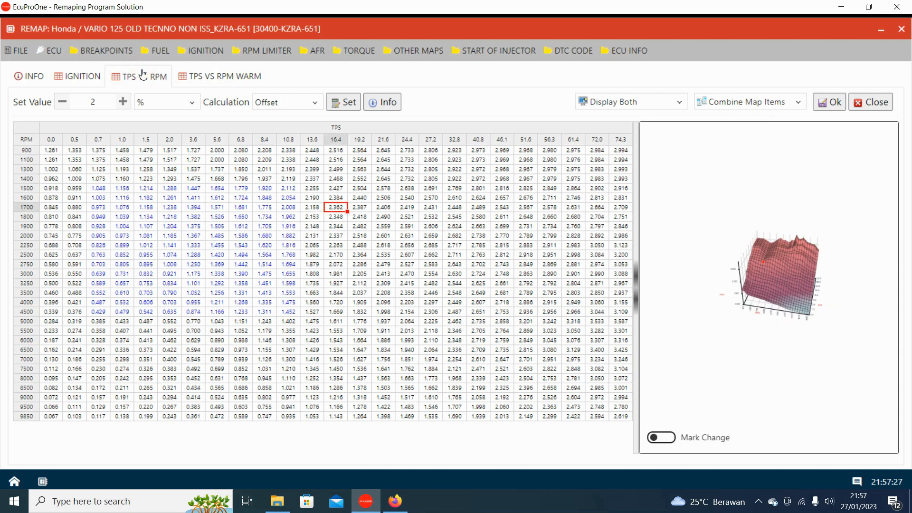
pyautogui.click(829, 102)
# Compare the two fuel maps again, then close TPS VS RPM WARM and reopen it to reload its values.
pyautogui.click(217, 76)
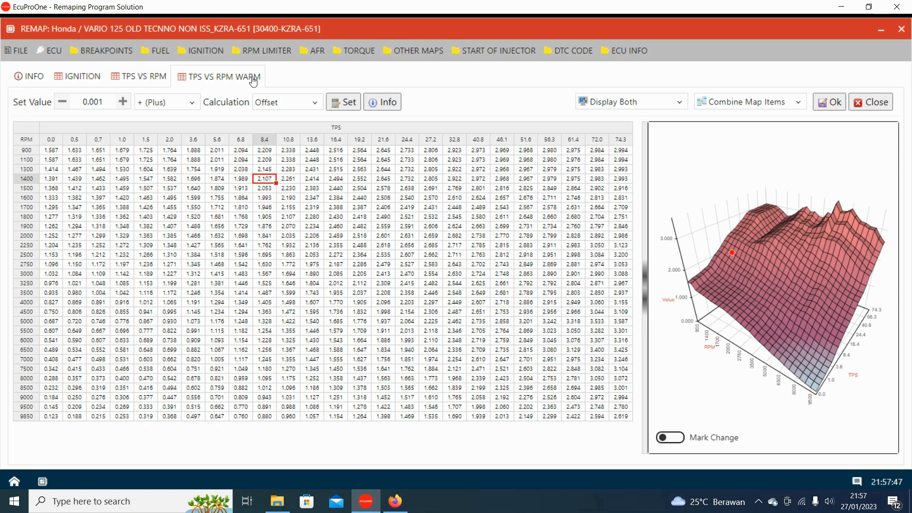
pyautogui.click(143, 77)
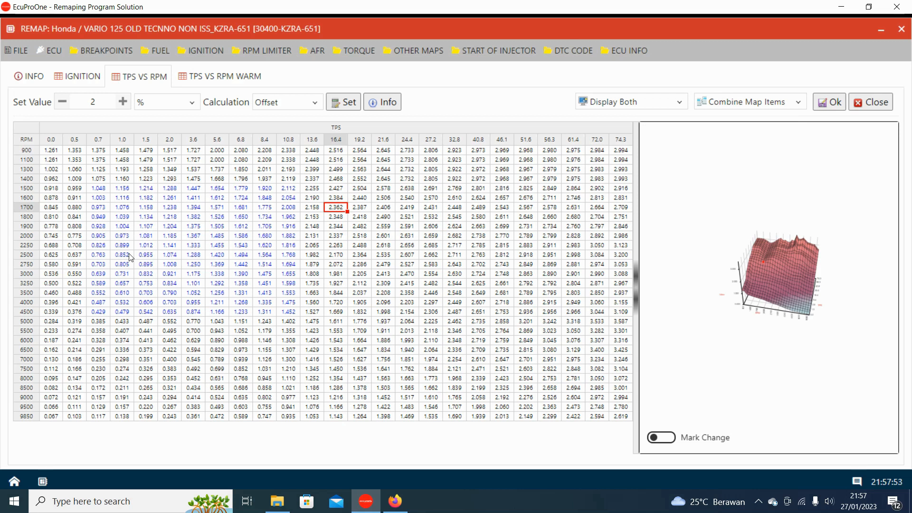
pyautogui.click(226, 79)
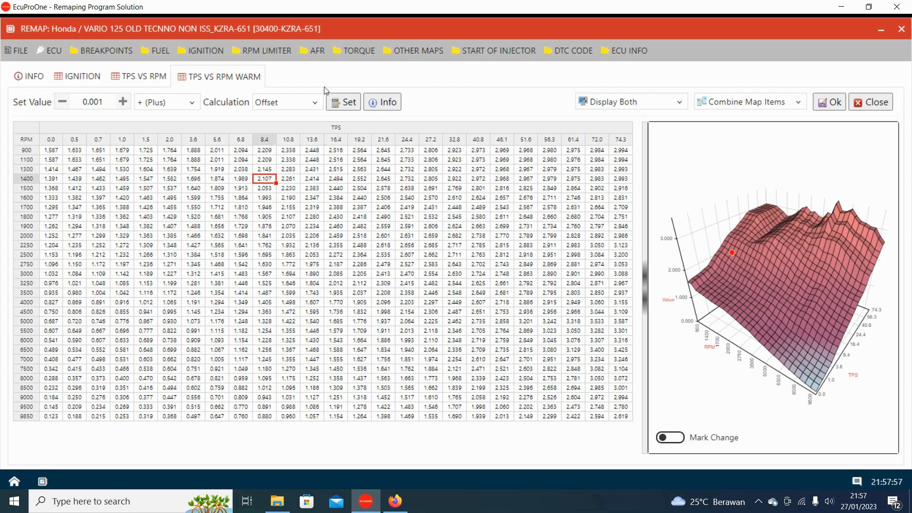
pyautogui.click(870, 106)
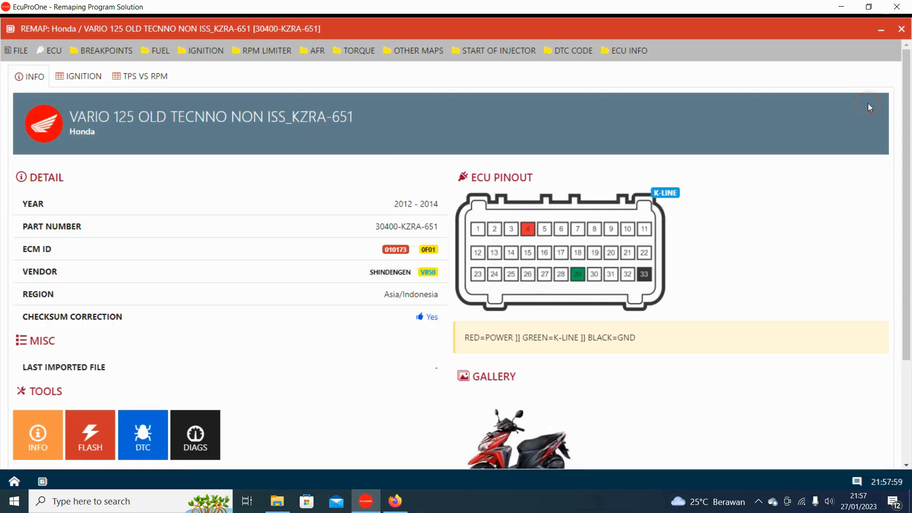
pyautogui.click(162, 51)
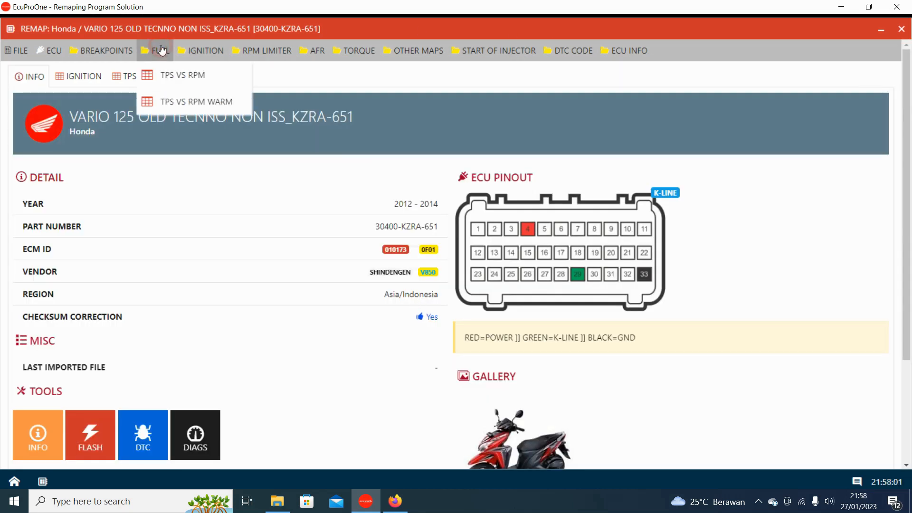
pyautogui.click(161, 91)
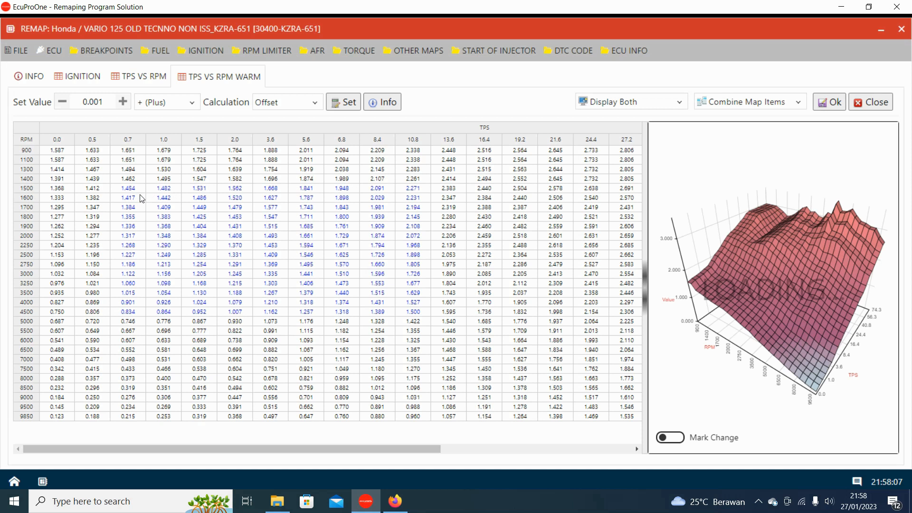
# Glance at TPS VS RPM, then reset the reopened TPS VS RPM WARM table to normal zoom and zoom it out one level.
pyautogui.click(146, 82)
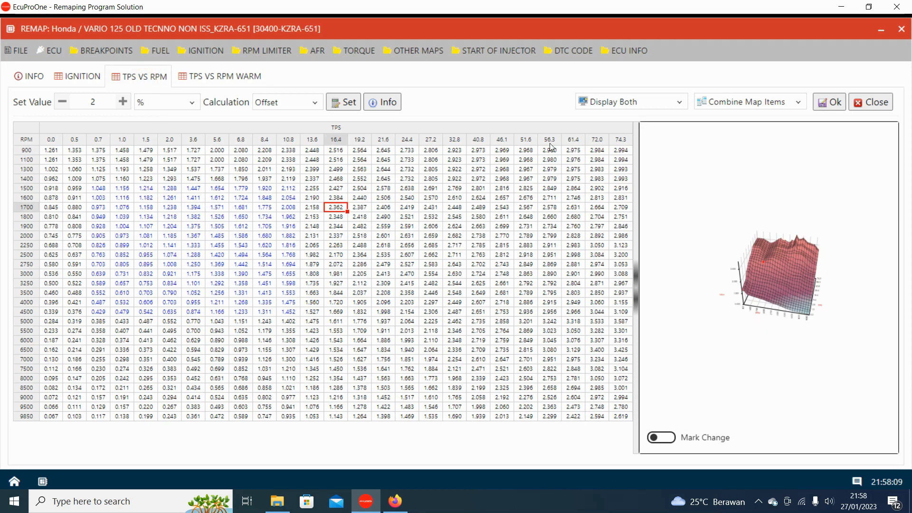
pyautogui.click(234, 72)
pyautogui.rightClick(357, 178)
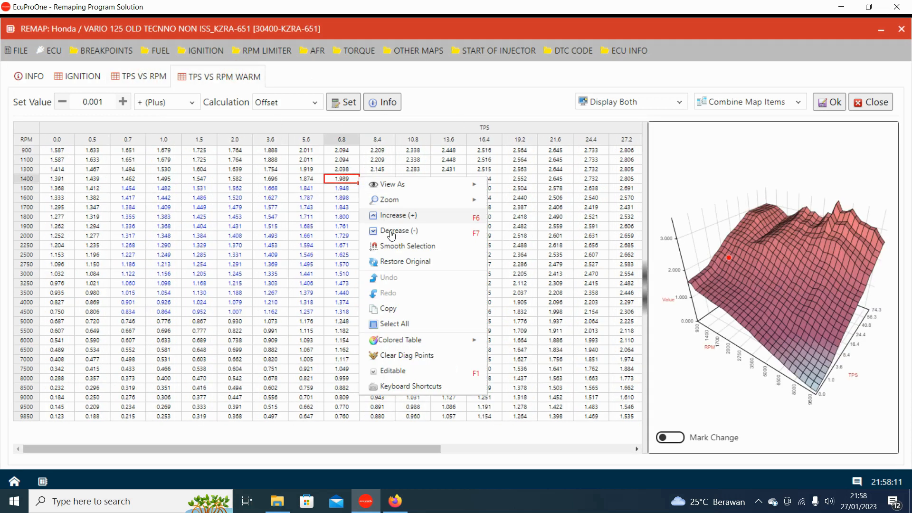
pyautogui.moveTo(402, 206)
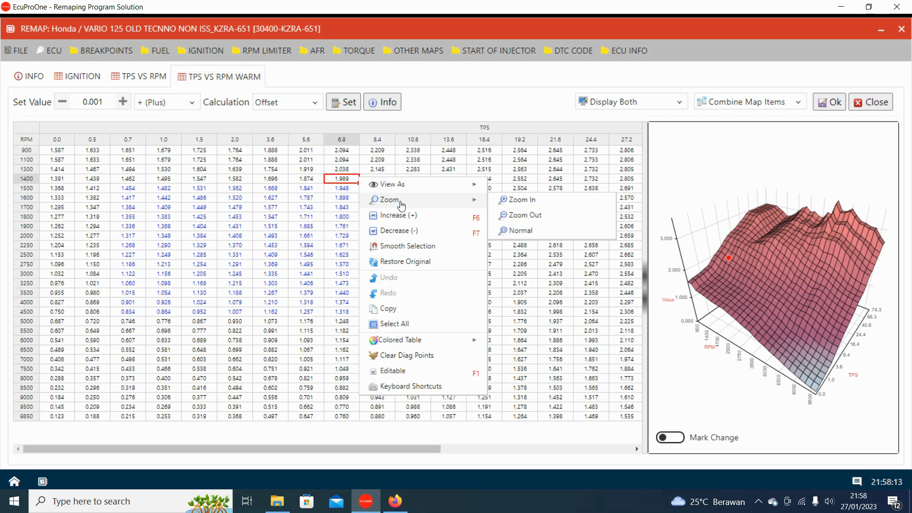
pyautogui.click(503, 231)
pyautogui.rightClick(322, 197)
pyautogui.moveTo(390, 222)
pyautogui.click(475, 236)
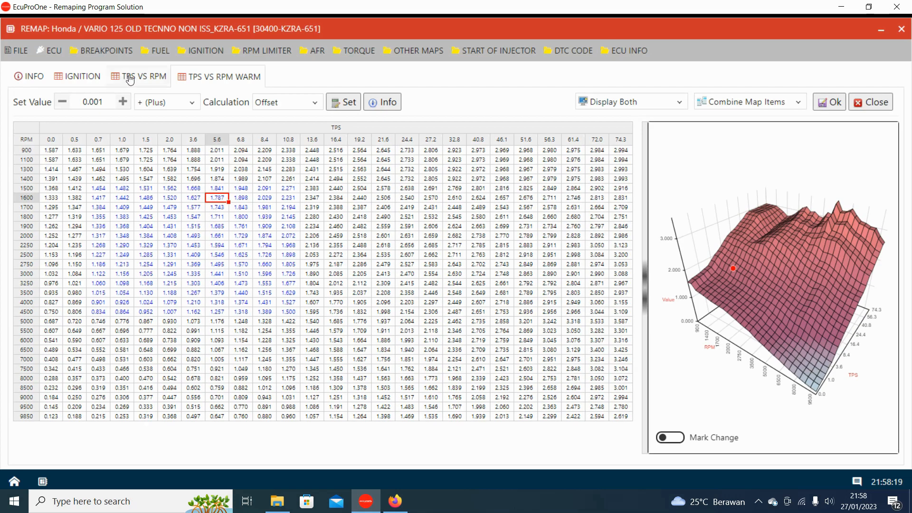
# Check that TPS VS RPM WARM is selected for combining and compare the edited TPS 0.7 to 10.8 cells in both fuel maps.
pyautogui.click(130, 79)
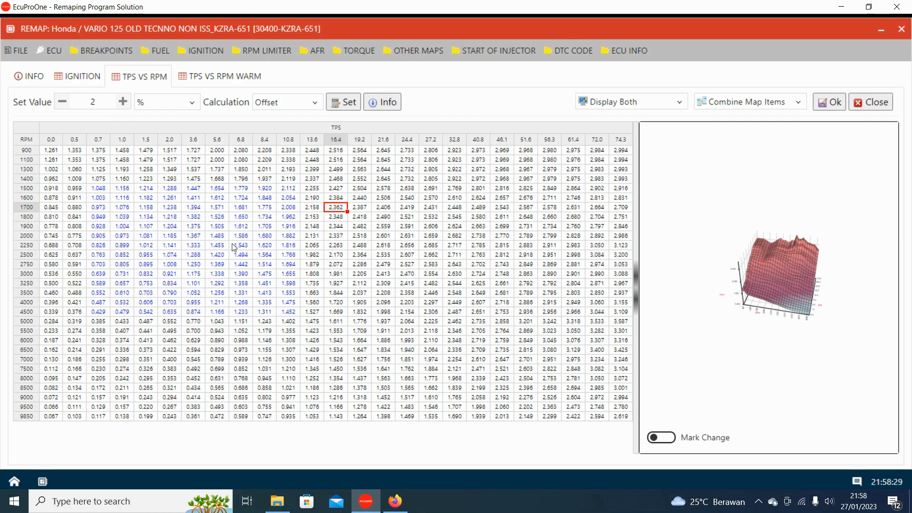
pyautogui.click(740, 101)
pyautogui.click(732, 107)
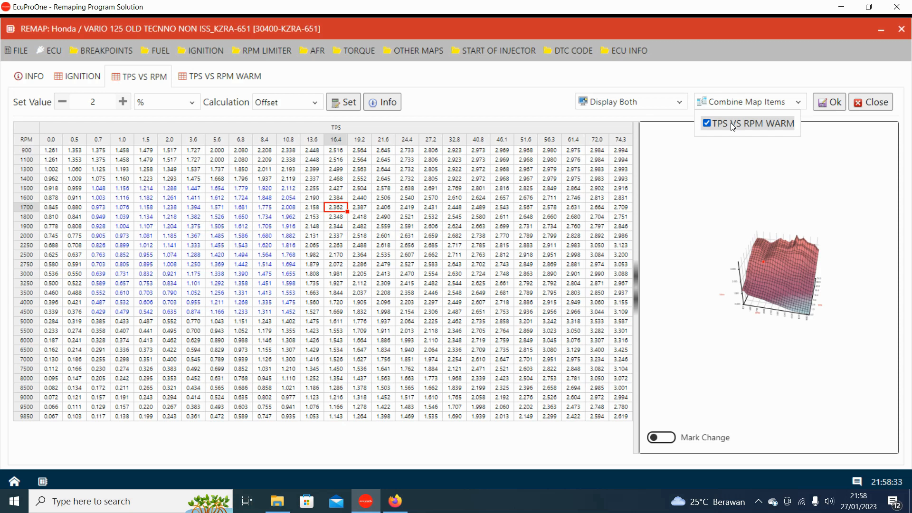
pyautogui.click(241, 78)
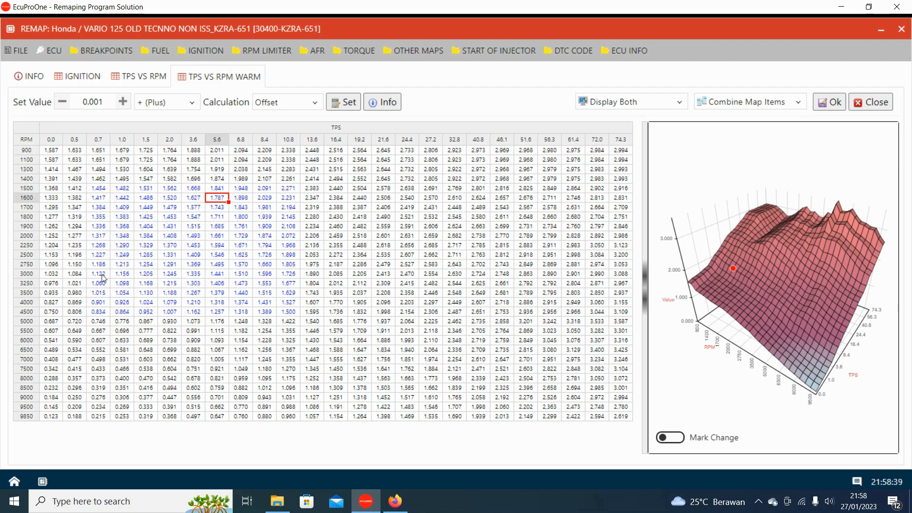
pyautogui.click(142, 77)
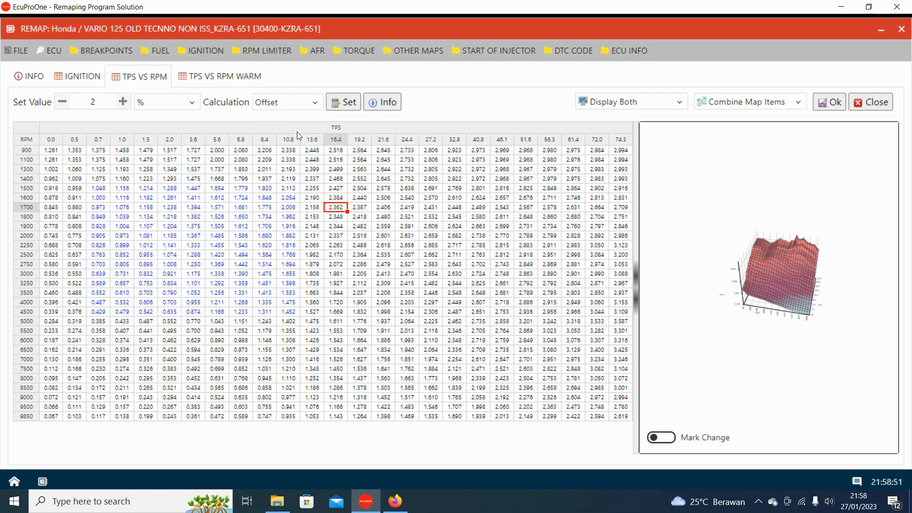
pyautogui.click(244, 76)
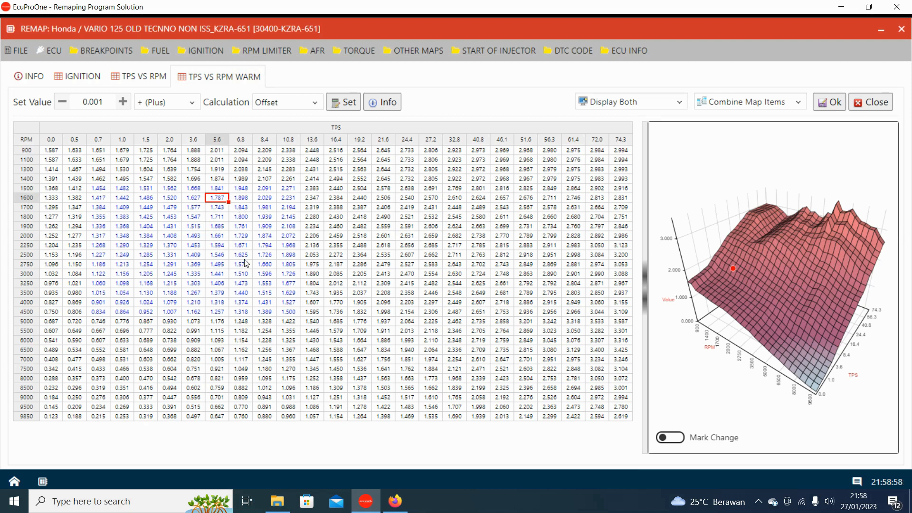
pyautogui.click(121, 78)
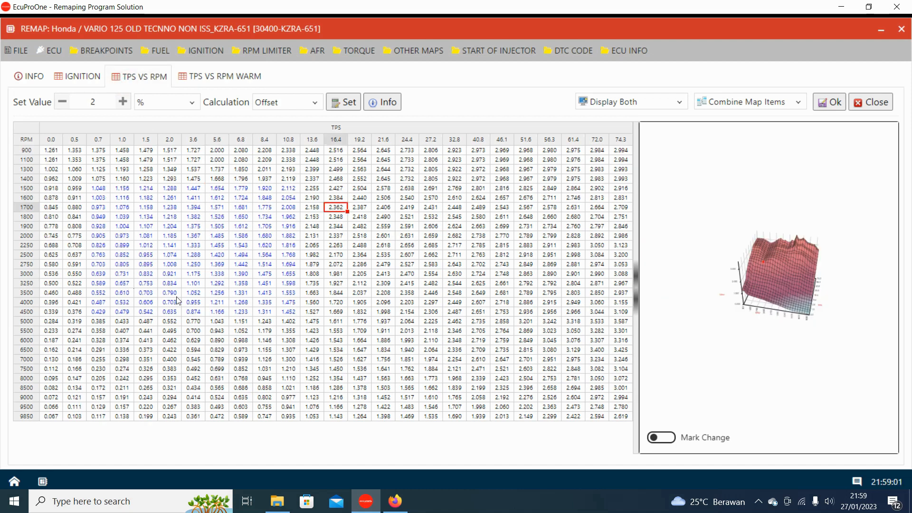
pyautogui.click(232, 75)
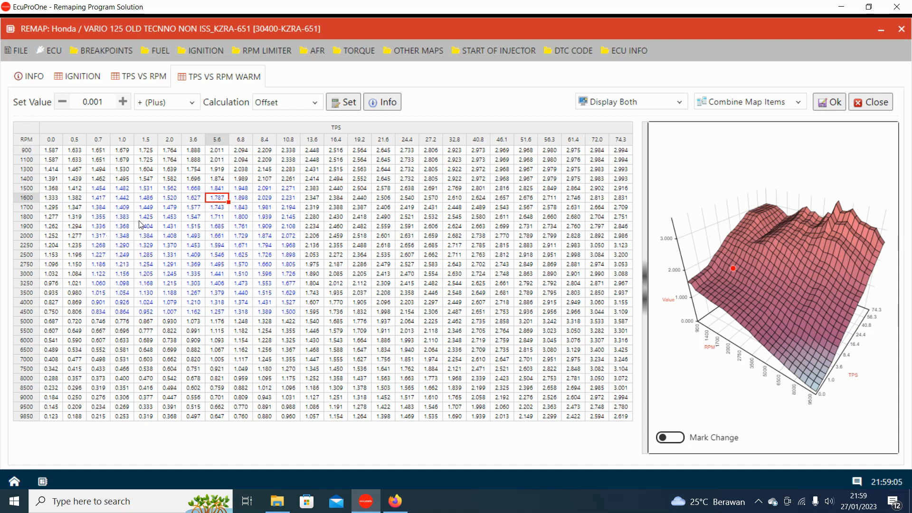
pyautogui.click(118, 78)
# Review the IGNITION map against the combined TPS VS RPM and TPS VS RPM WARM fuel maps by alternating between them.
pyautogui.click(71, 76)
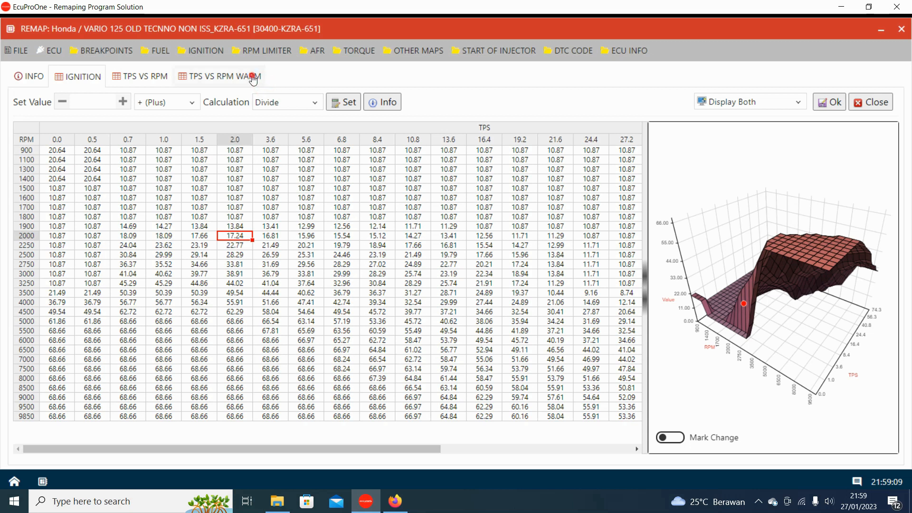
pyautogui.click(233, 76)
pyautogui.click(149, 78)
pyautogui.click(206, 73)
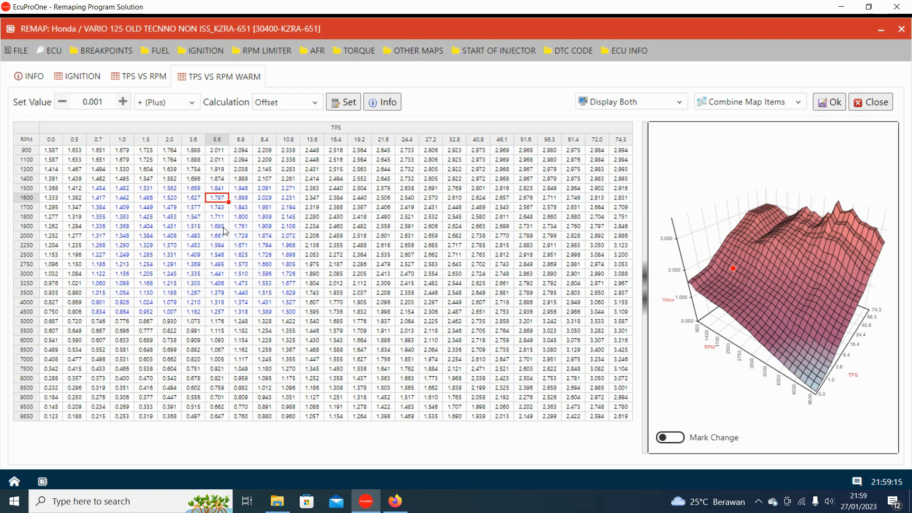
pyautogui.click(123, 73)
pyautogui.click(61, 75)
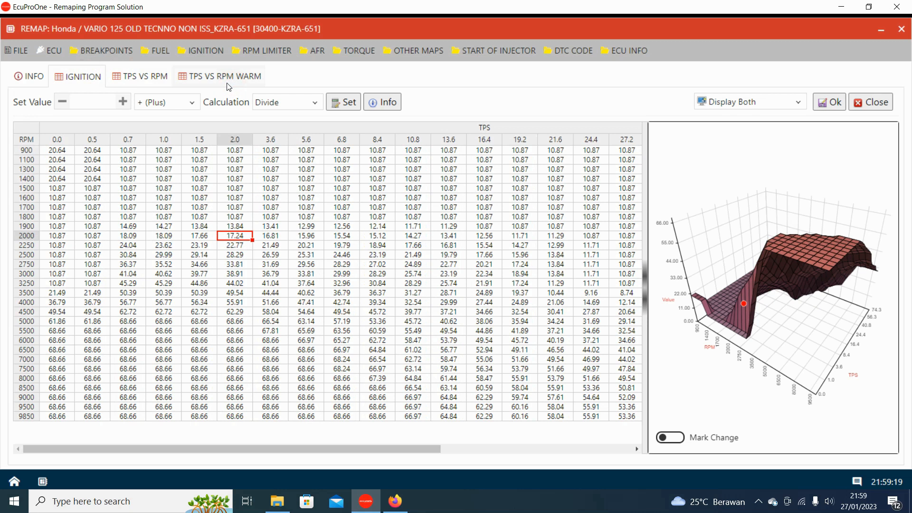
pyautogui.click(218, 78)
pyautogui.click(825, 98)
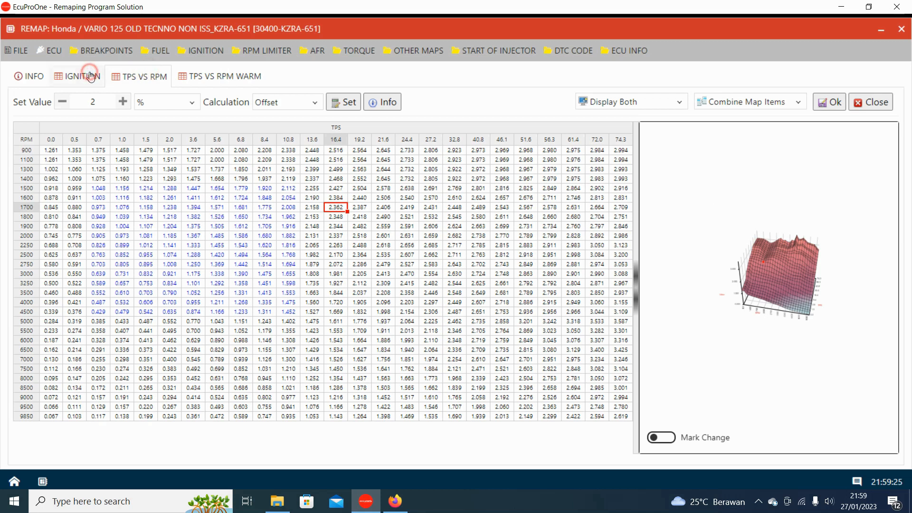
pyautogui.click(91, 76)
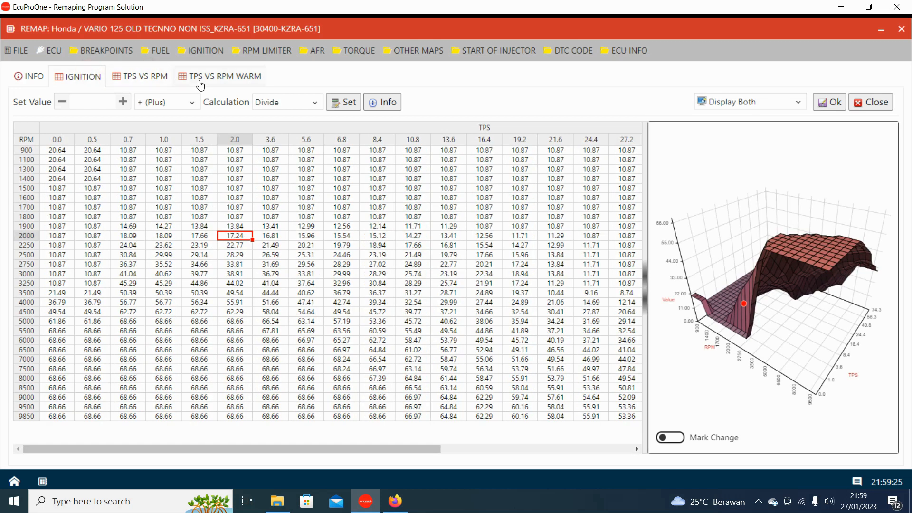
pyautogui.click(205, 85)
# Export the remap from the vehicle info page as an ECM file named "30400-KZRA-651 test 2".
pyautogui.click(38, 77)
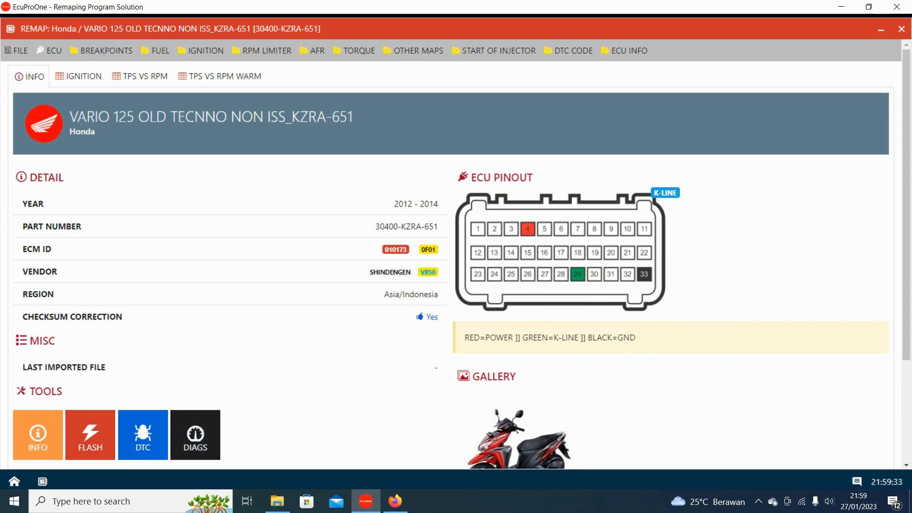
pyautogui.click(16, 51)
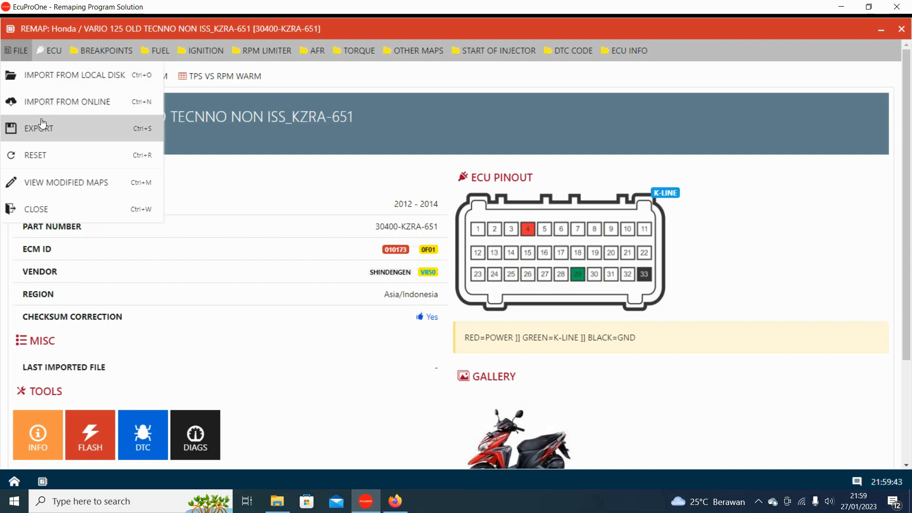
pyautogui.click(347, 329)
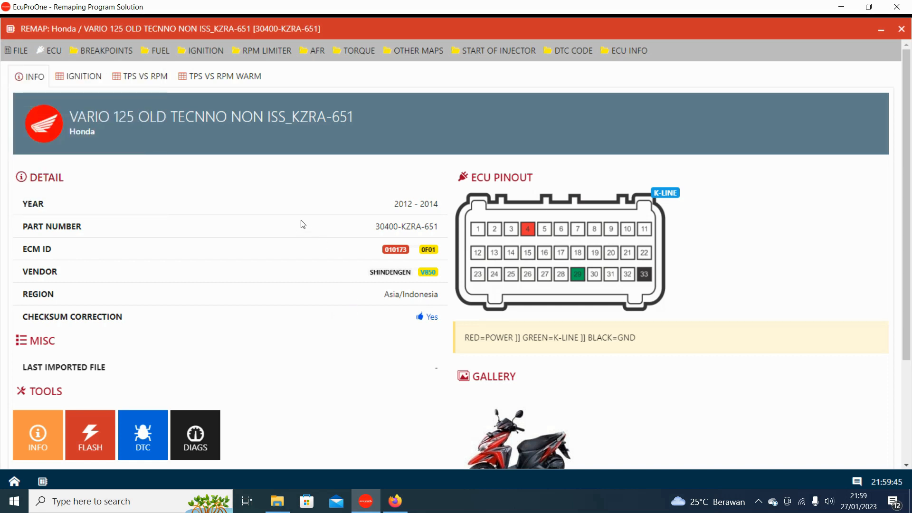
pyautogui.click(100, 449)
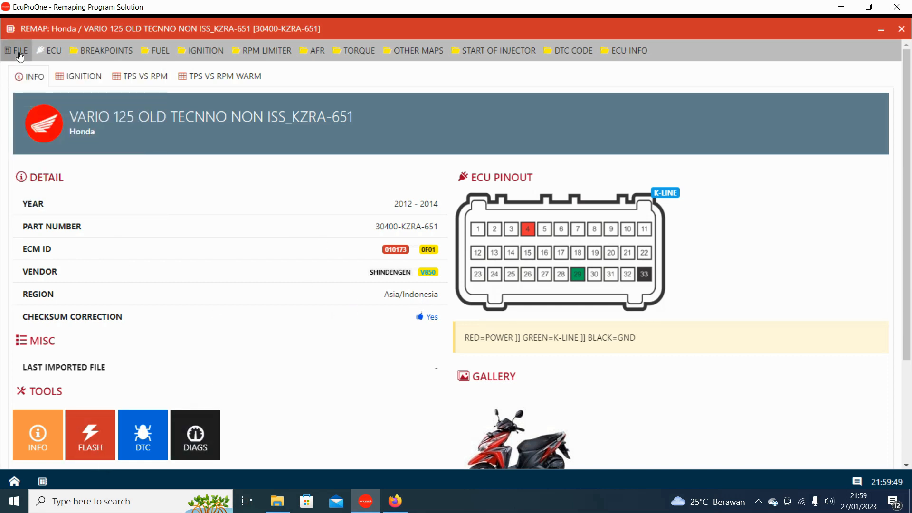
pyautogui.click(19, 55)
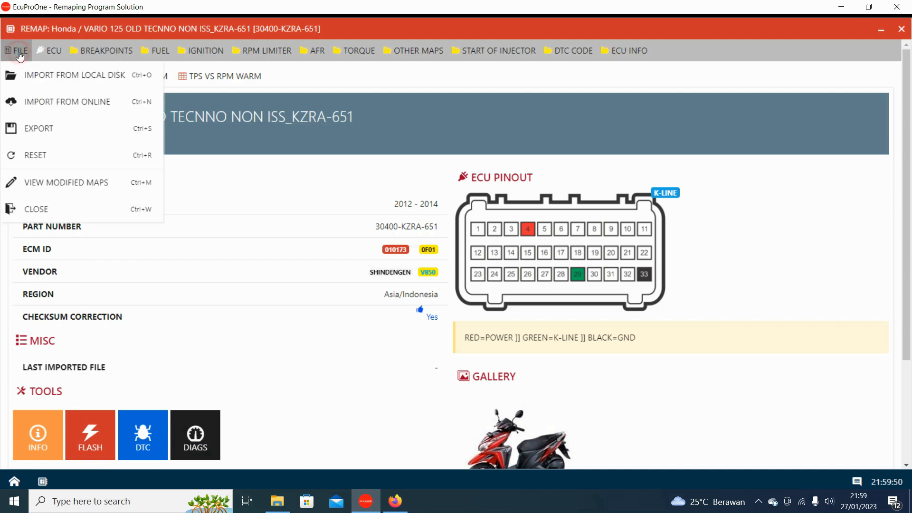
pyautogui.click(35, 128)
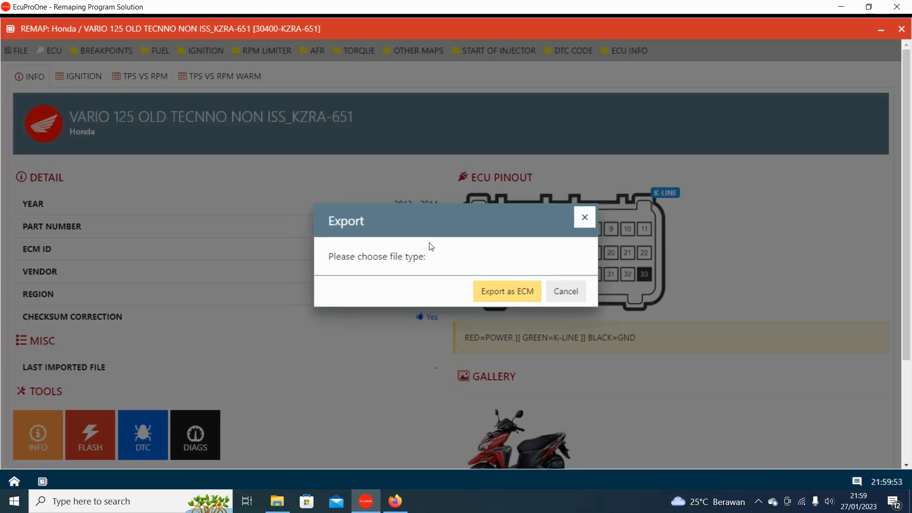
pyautogui.click(500, 289)
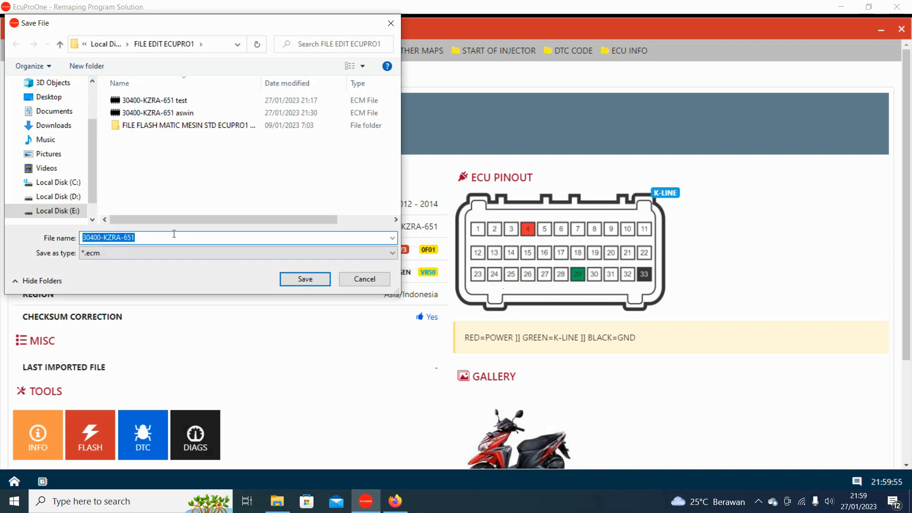
pyautogui.click(174, 233)
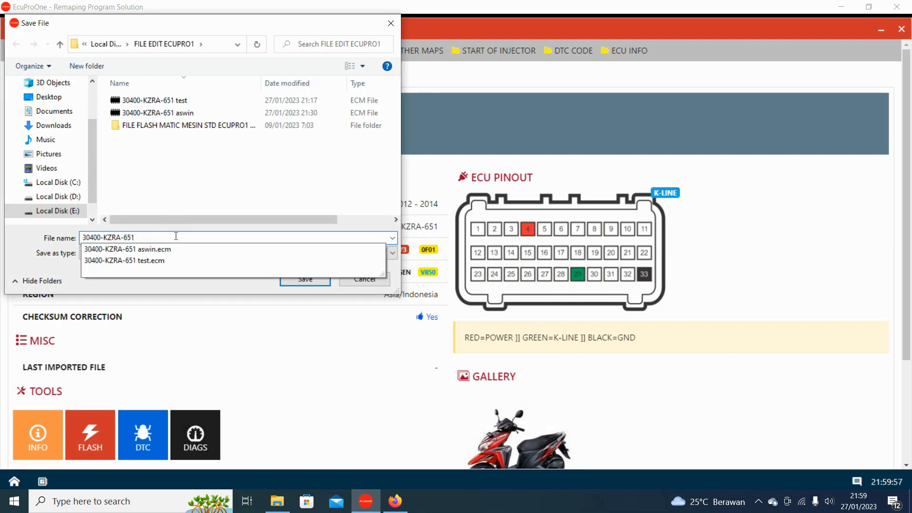
pyautogui.write('test 2')
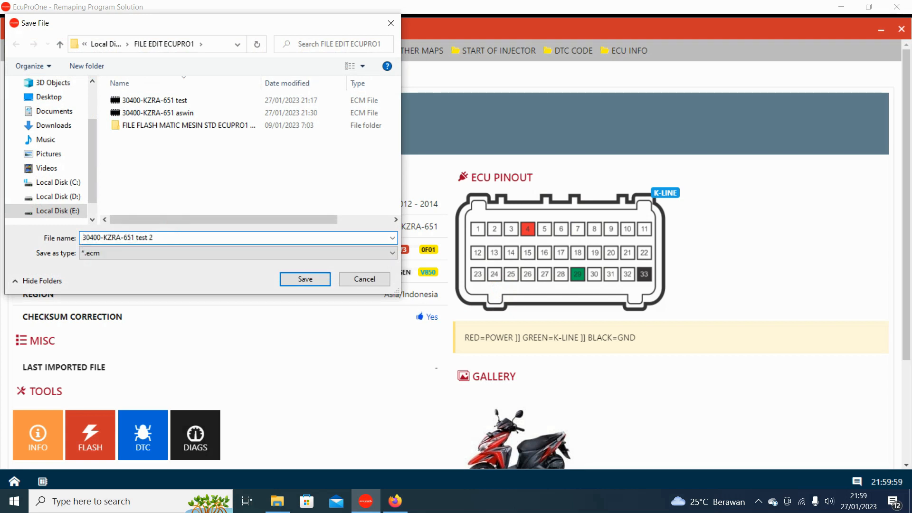
pyautogui.click(317, 280)
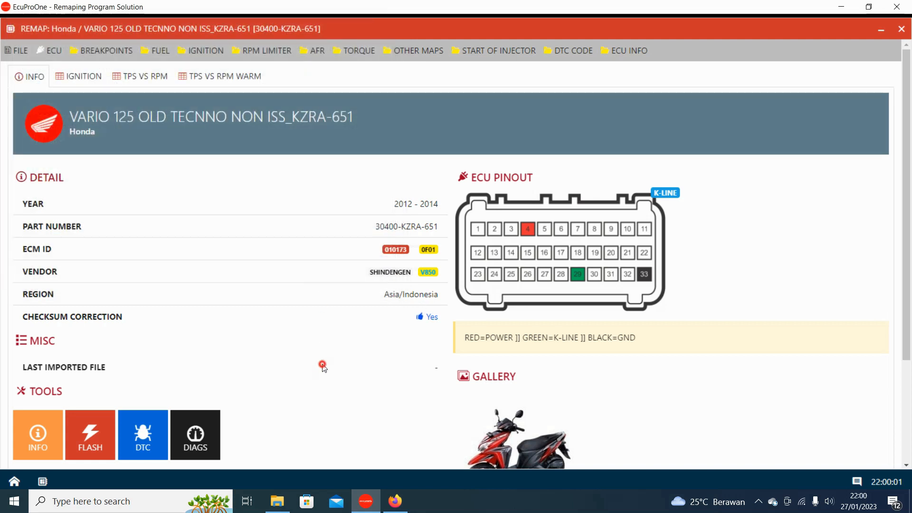
# Close the open TPS VS RPM WARM, TPS VS RPM and IGNITION maps.
pyautogui.click(224, 81)
pyautogui.click(145, 78)
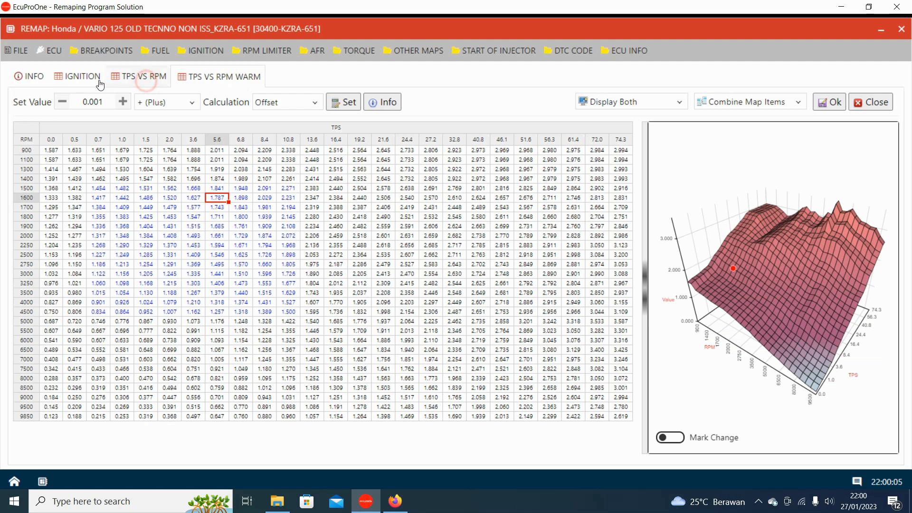
pyautogui.click(86, 78)
pyautogui.click(203, 76)
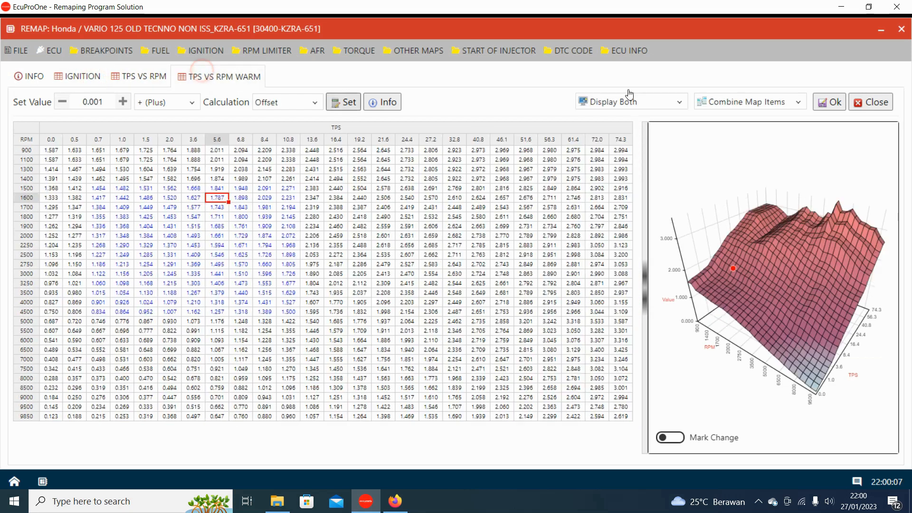
pyautogui.click(864, 103)
pyautogui.click(143, 77)
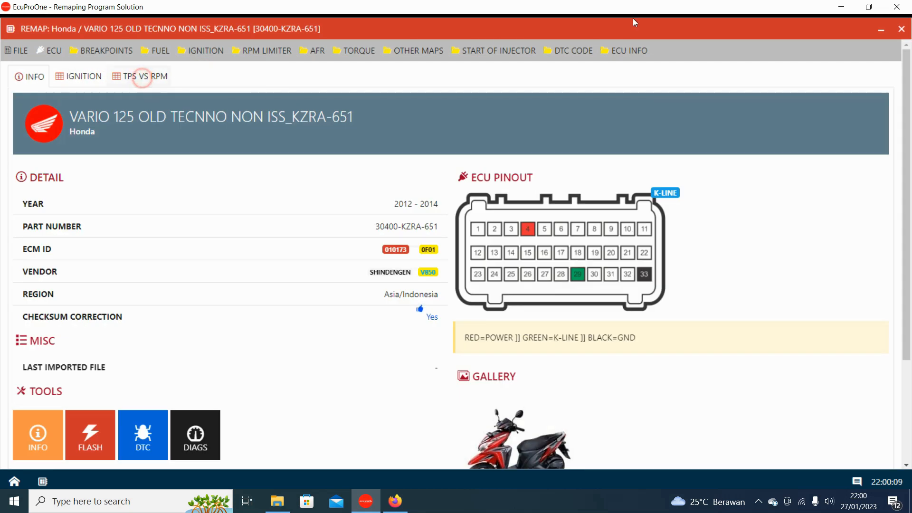
pyautogui.click(882, 103)
pyautogui.click(85, 77)
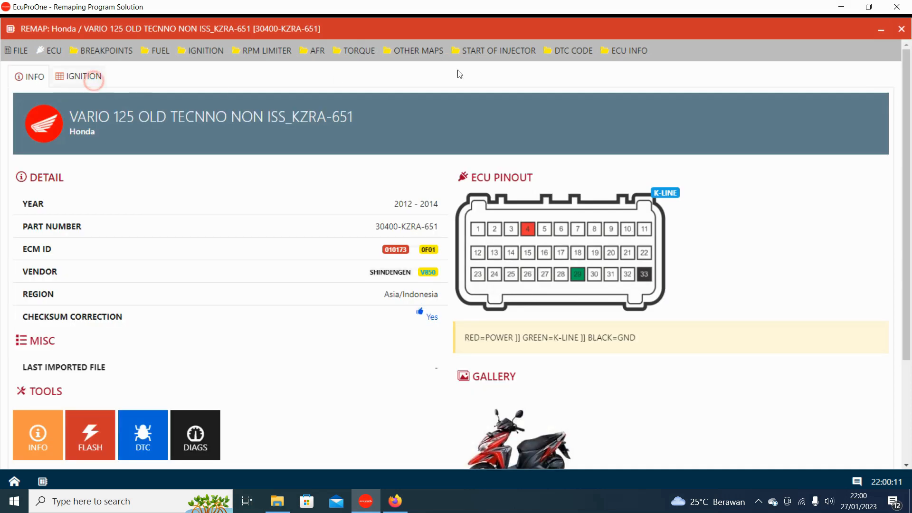
pyautogui.click(875, 102)
# Import "30400-KZRA-651 test 2" from the local disk, agreeing to replace the previous mapping values.
pyautogui.click(18, 50)
pyautogui.click(19, 50)
pyautogui.click(19, 50)
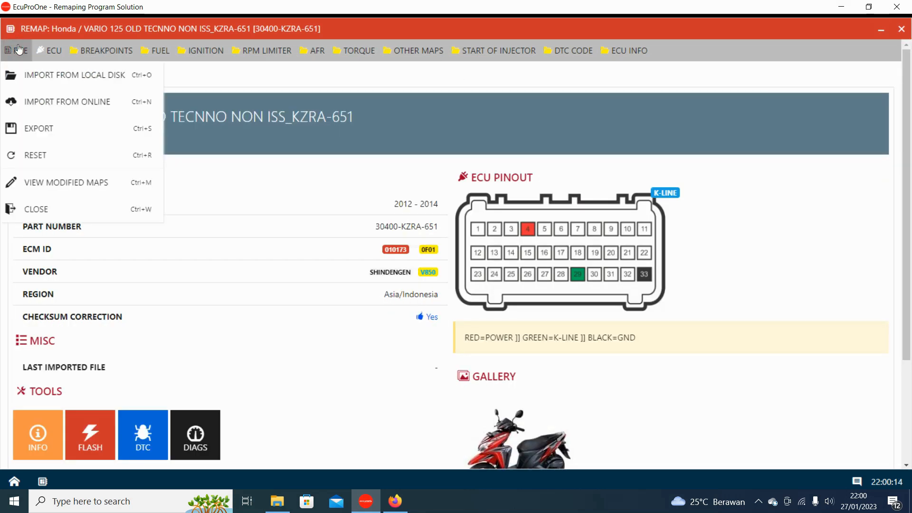
pyautogui.click(39, 77)
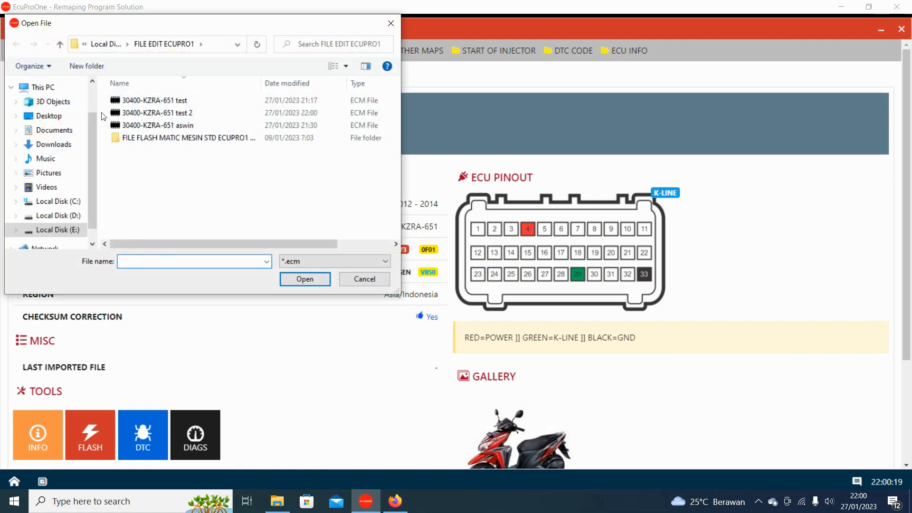
pyautogui.click(162, 114)
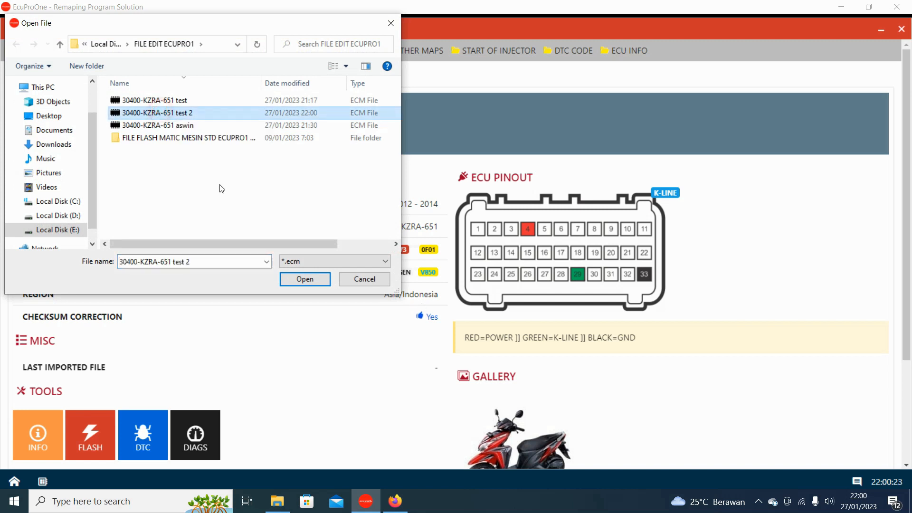
pyautogui.click(295, 282)
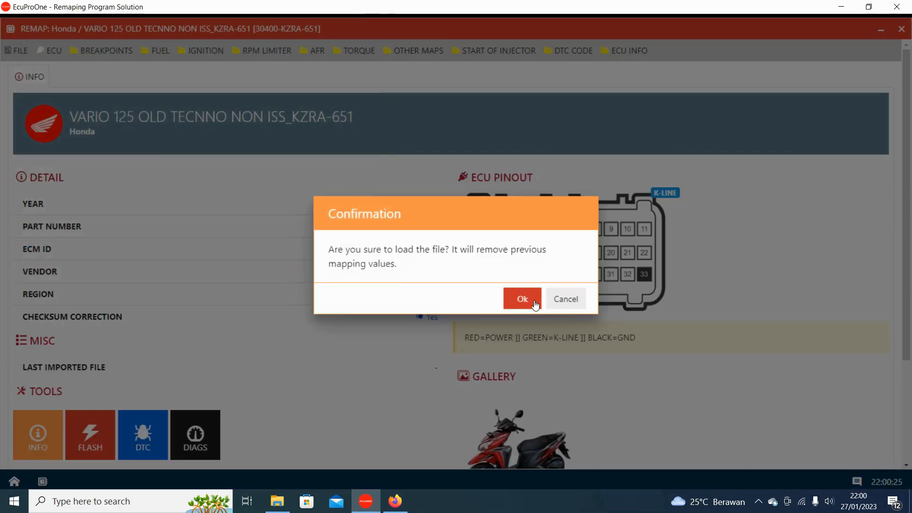
pyautogui.click(533, 303)
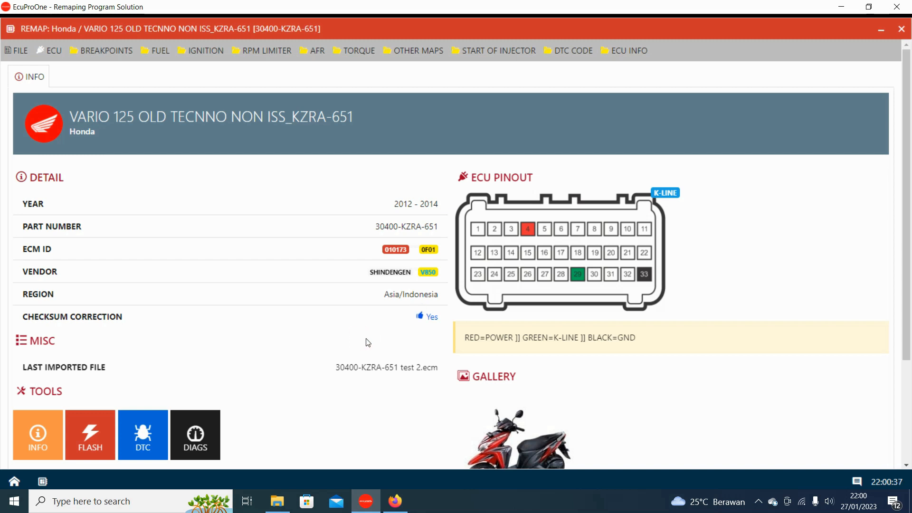
# Open the IGNITION map of the imported file and widen its table area to inspect more TPS columns.
pyautogui.click(20, 51)
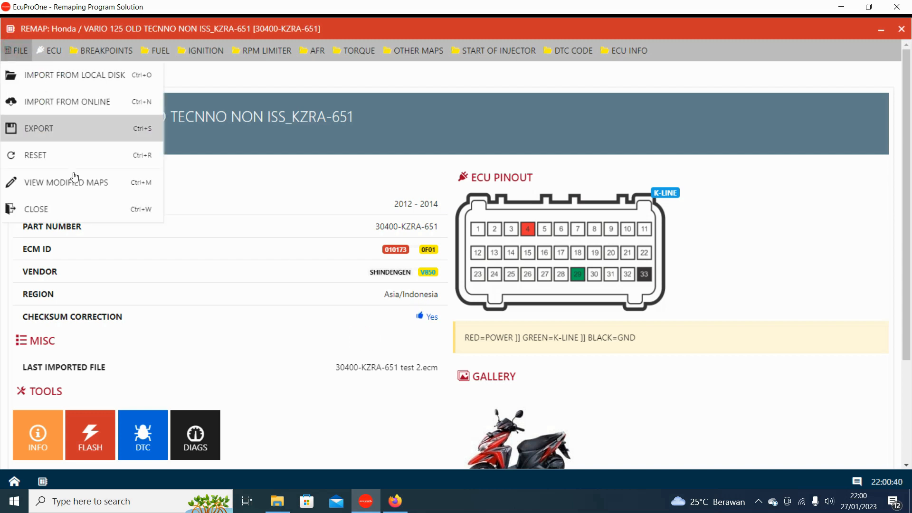
pyautogui.click(146, 290)
pyautogui.click(199, 50)
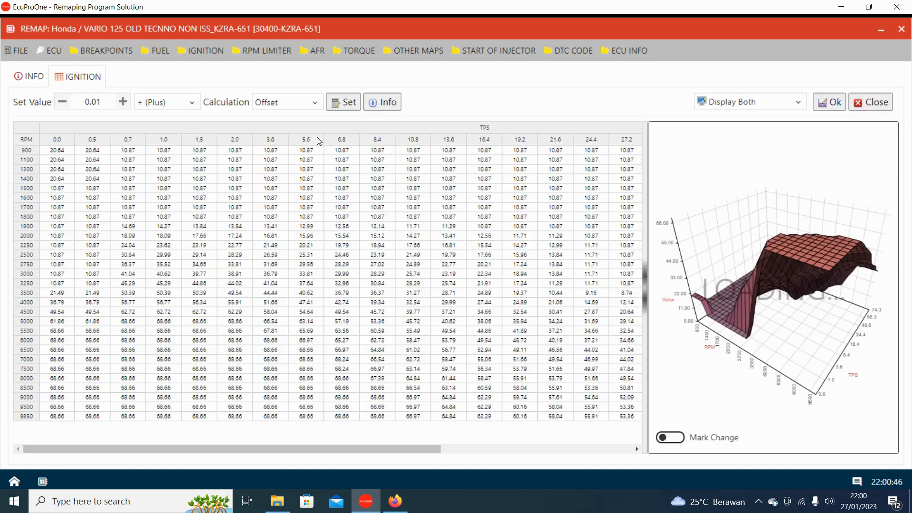
pyautogui.moveTo(645, 157); pyautogui.dragTo(707, 155)
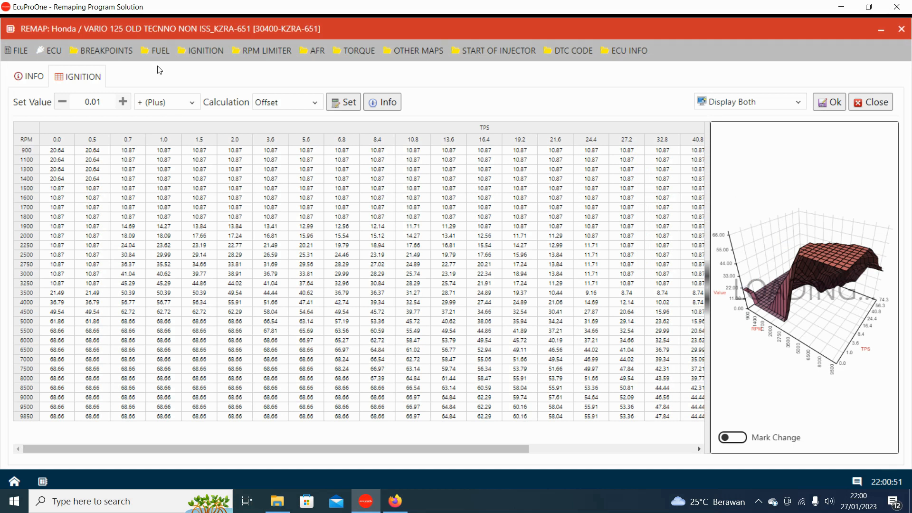
# Open the TPS VS RPM fuel map and check its modified cells from TPS 0.7 to 10.8.
pyautogui.click(157, 51)
pyautogui.click(182, 76)
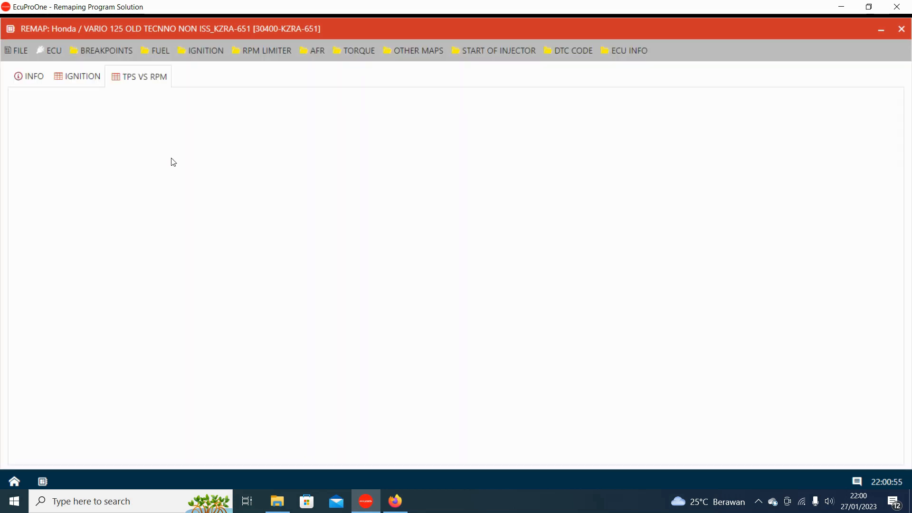
pyautogui.click(162, 198)
pyautogui.click(133, 188)
pyautogui.moveTo(133, 219); pyautogui.dragTo(387, 284)
pyautogui.click(335, 242)
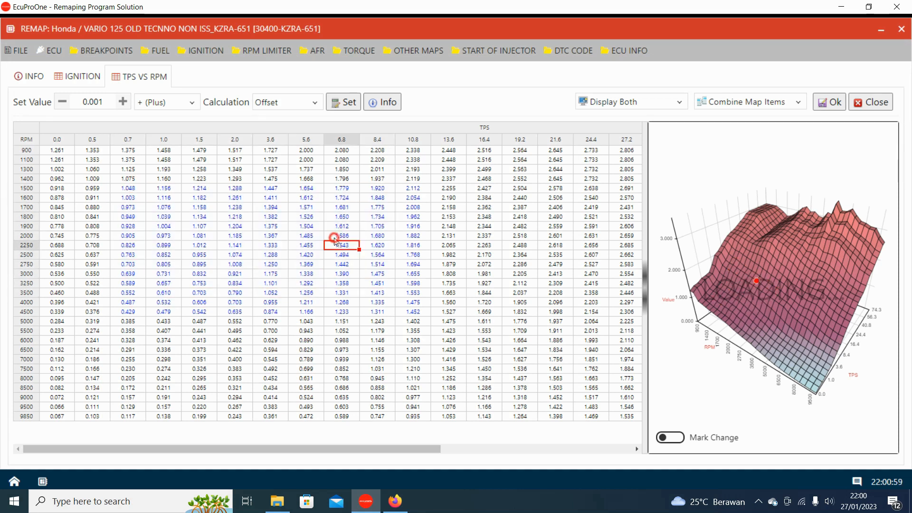
pyautogui.click(518, 246)
pyautogui.click(92, 188)
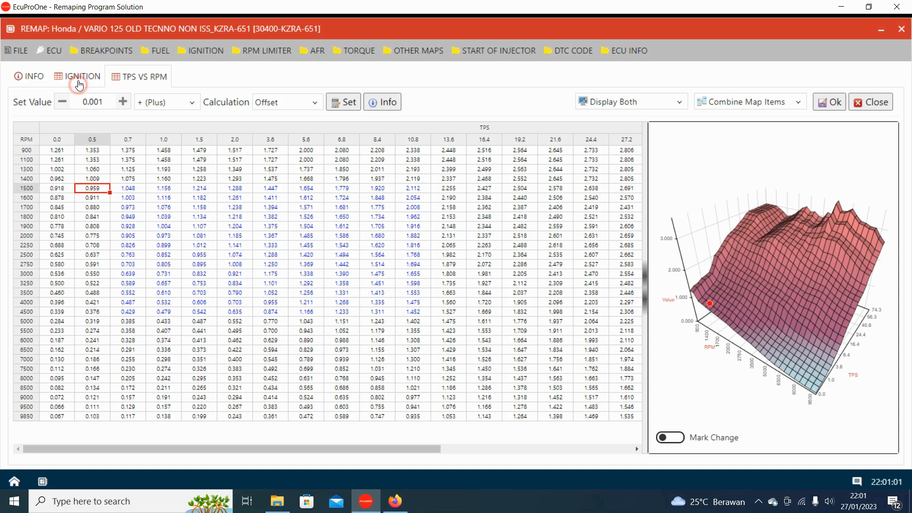
# Return to the vehicle info page, review the list of modified maps and close it.
pyautogui.click(79, 85)
pyautogui.click(34, 75)
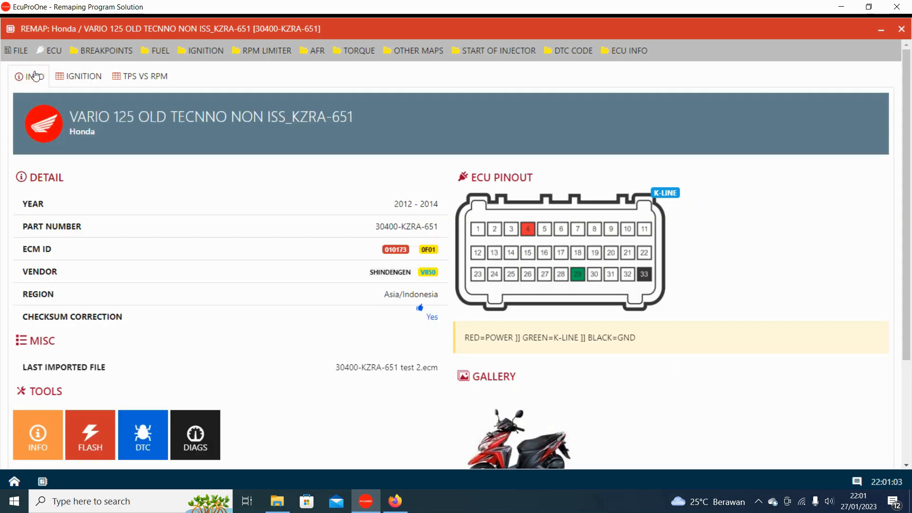
pyautogui.click(16, 50)
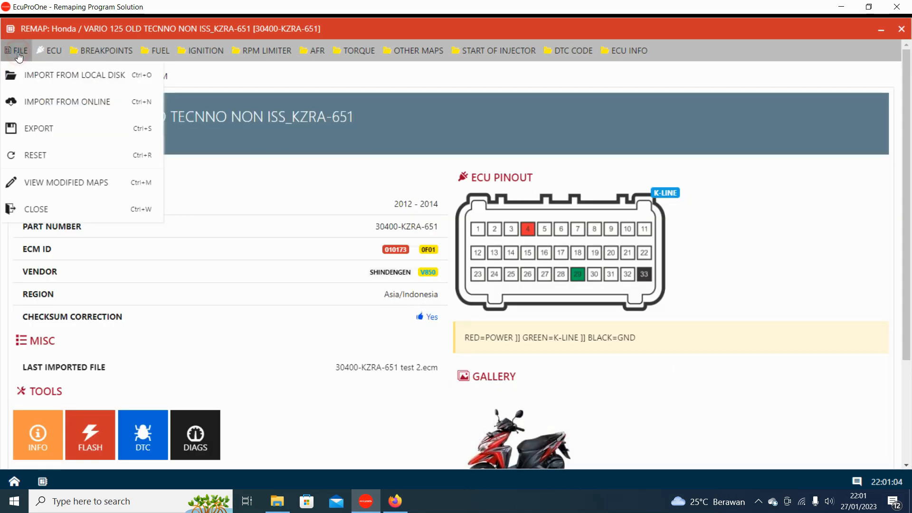
pyautogui.click(38, 183)
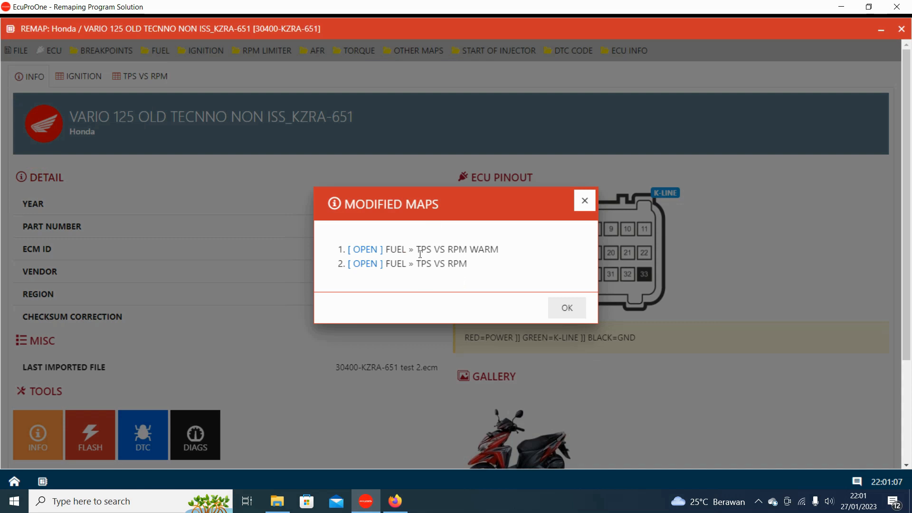
pyautogui.click(585, 202)
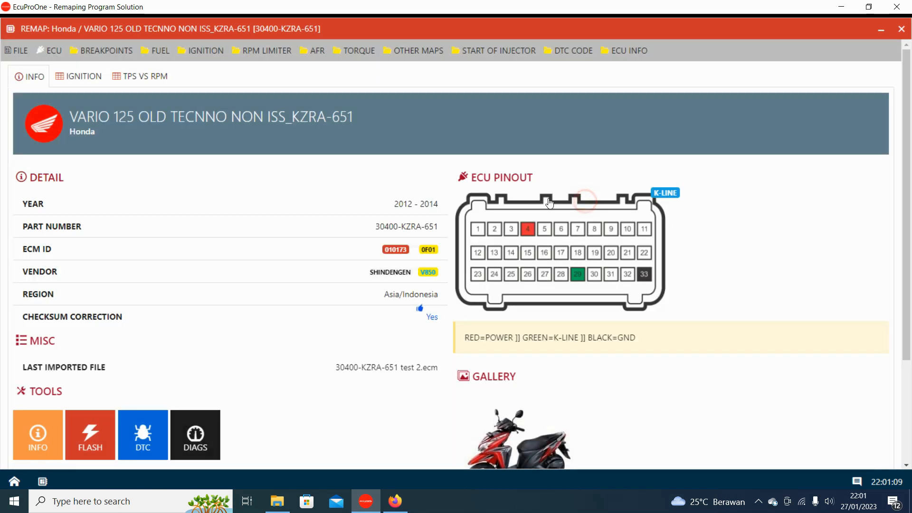
pyautogui.click(19, 51)
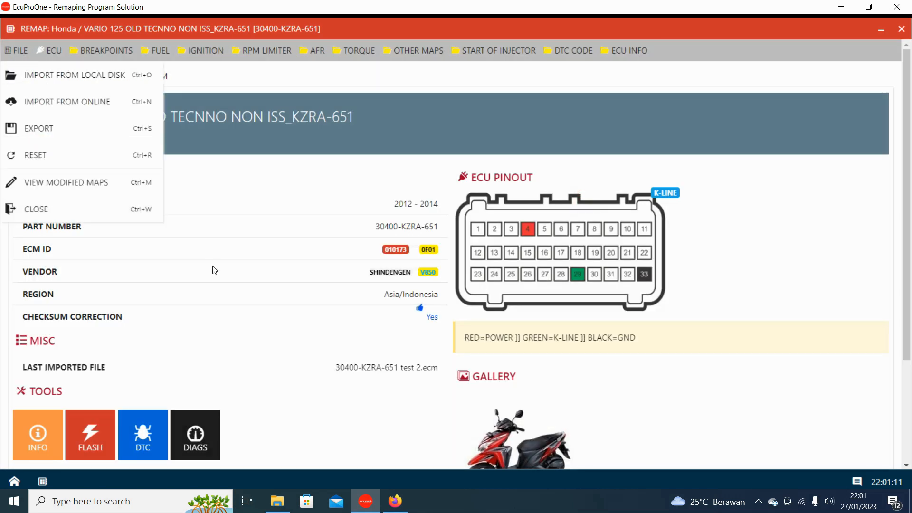
pyautogui.moveTo(324, 375); pyautogui.dragTo(364, 399)
pyautogui.click(418, 347)
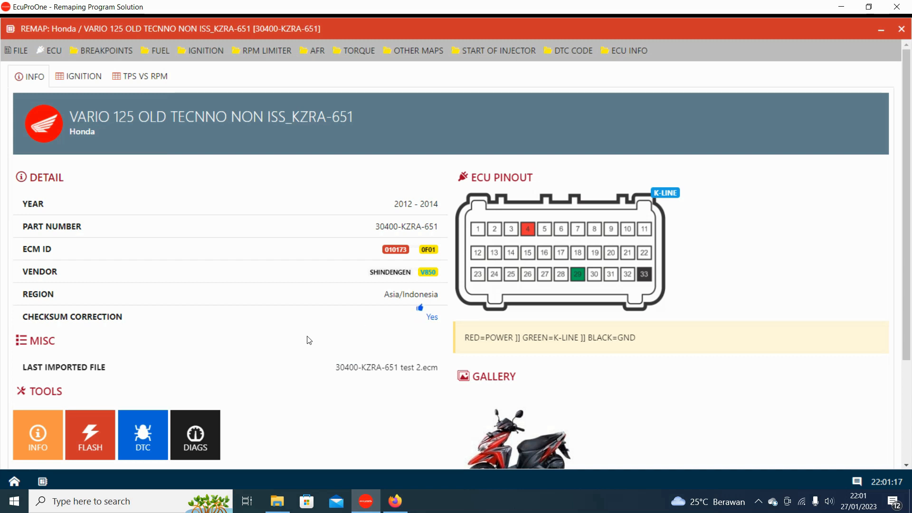
pyautogui.click(9, 55)
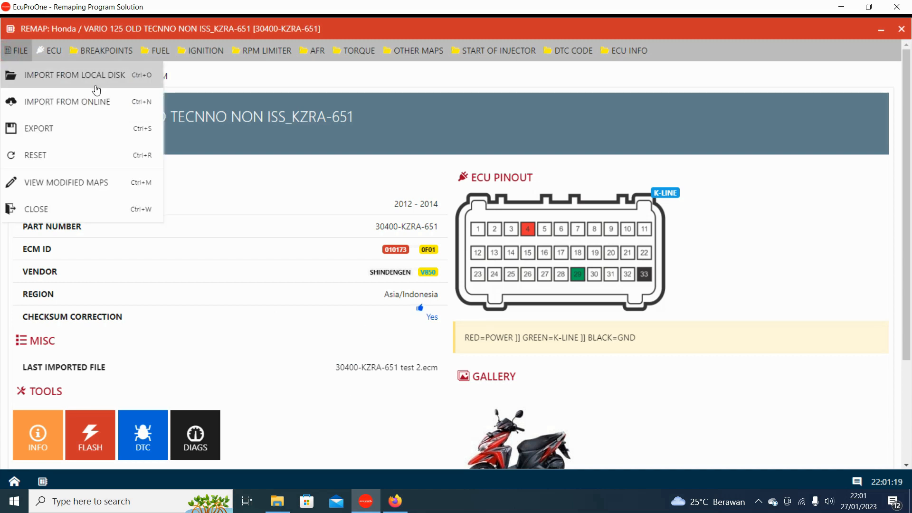
pyautogui.click(33, 155)
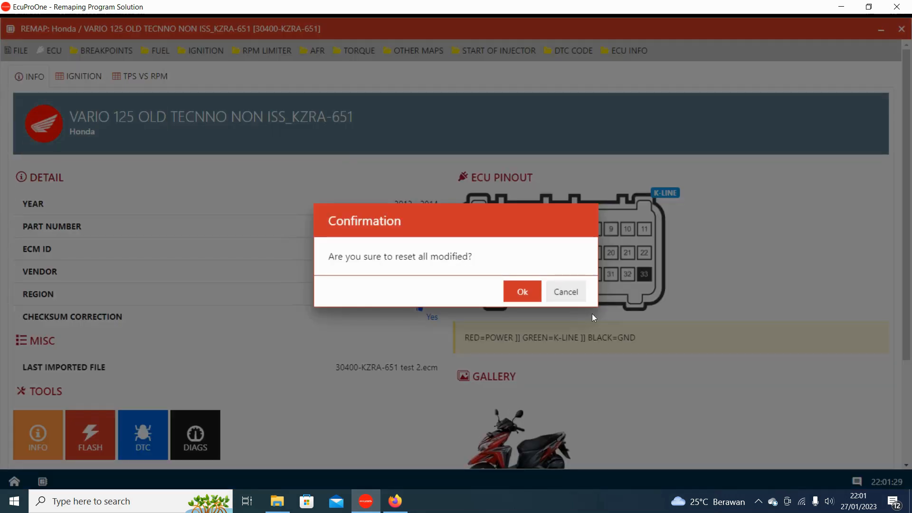
pyautogui.click(574, 300)
pyautogui.click(18, 50)
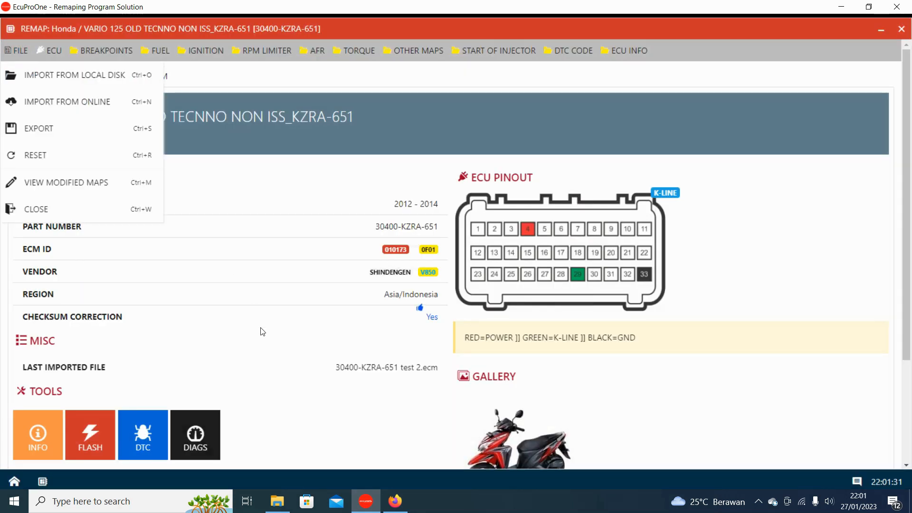
pyautogui.click(262, 358)
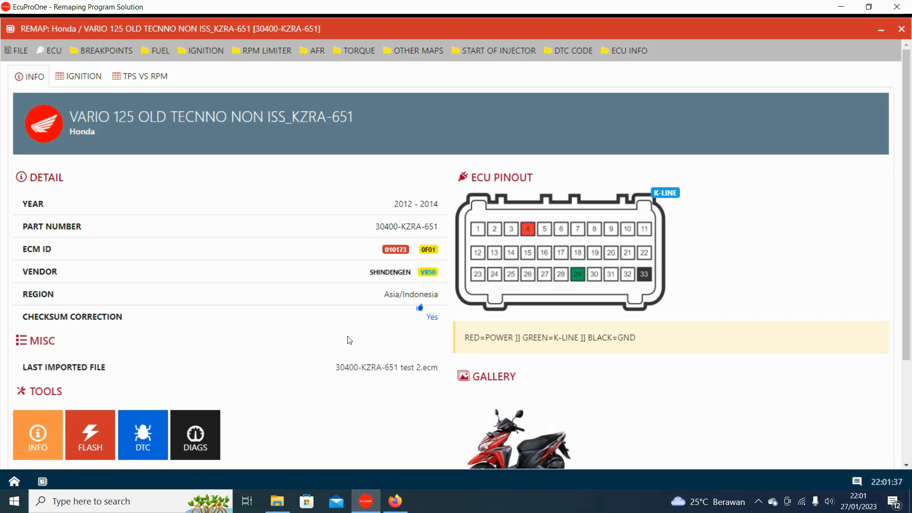
# Reset all modified maps of the remap, agreeing to discard every change.
pyautogui.click(18, 52)
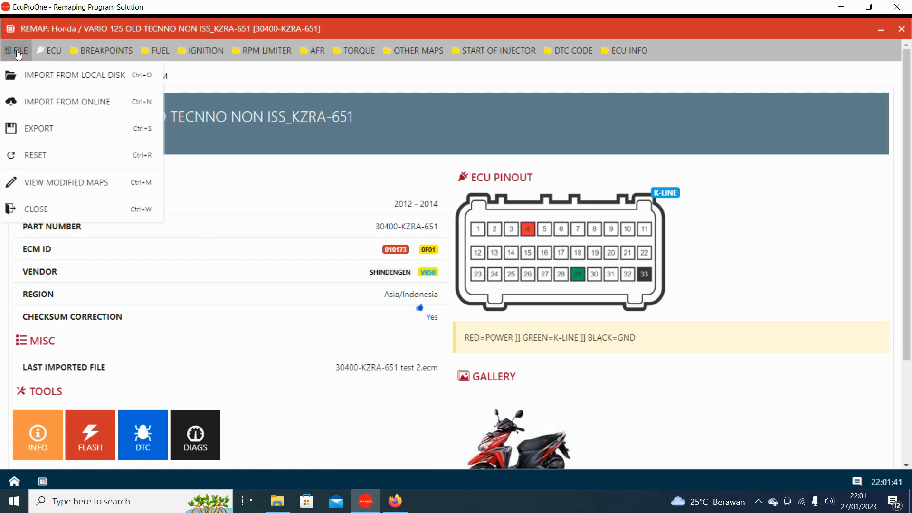
pyautogui.click(22, 151)
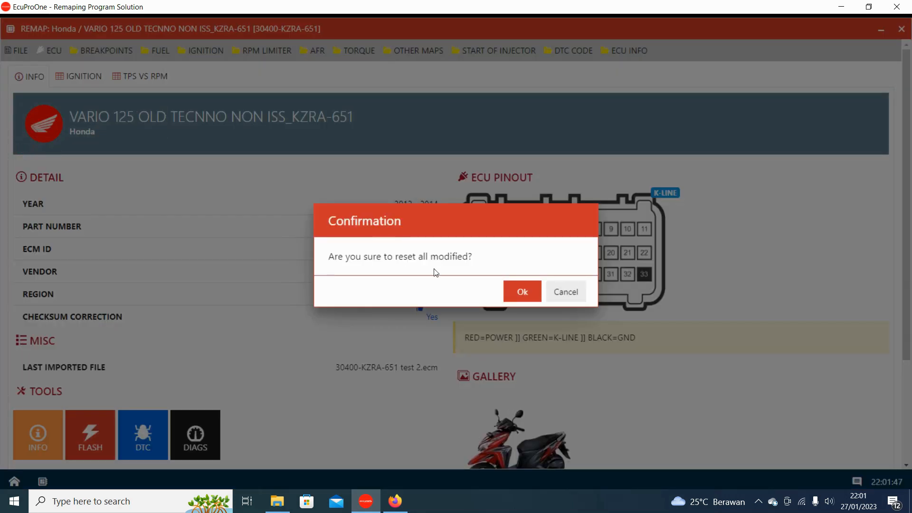
pyautogui.click(521, 290)
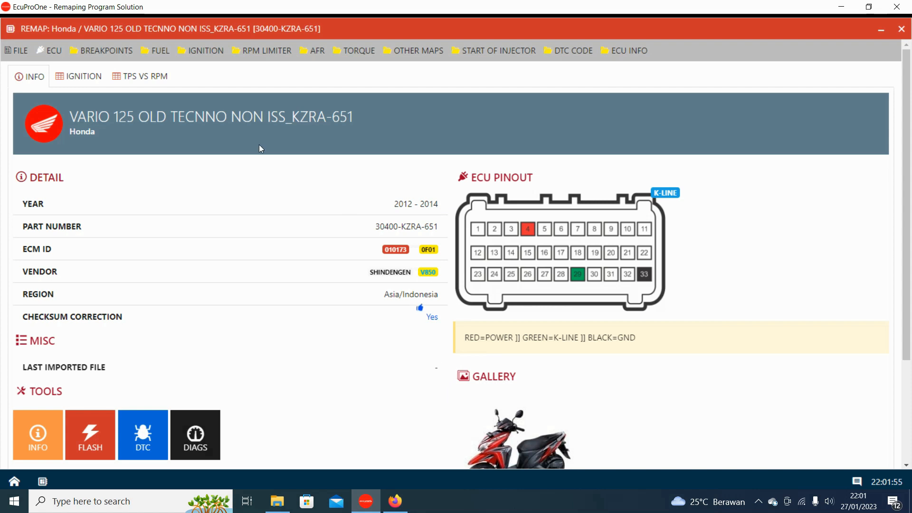
# Close and reopen the TPS VS RPM fuel map to check that its previously modified cells are back to stock.
pyautogui.click(139, 76)
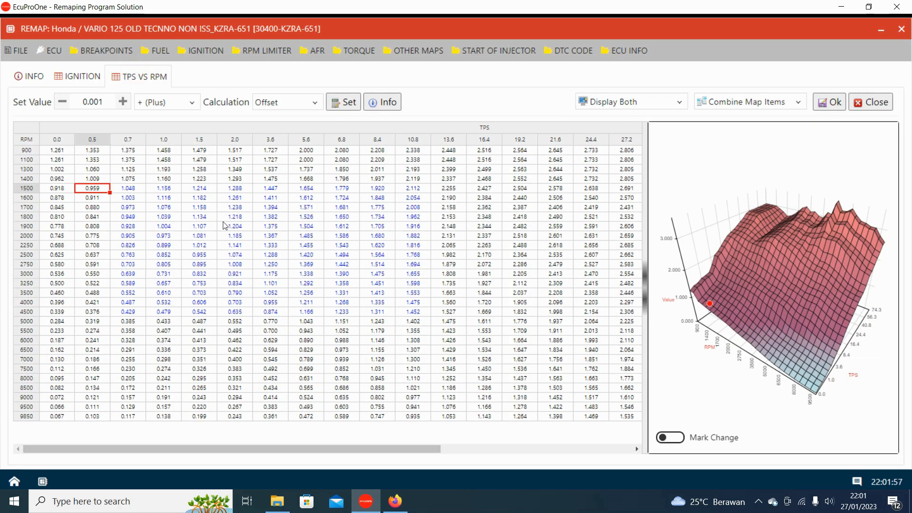
pyautogui.click(879, 101)
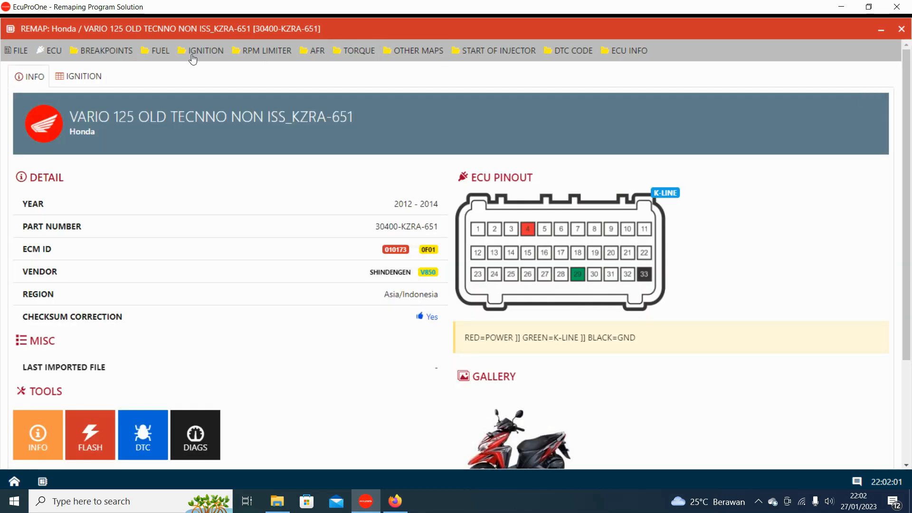
pyautogui.click(158, 50)
pyautogui.click(164, 74)
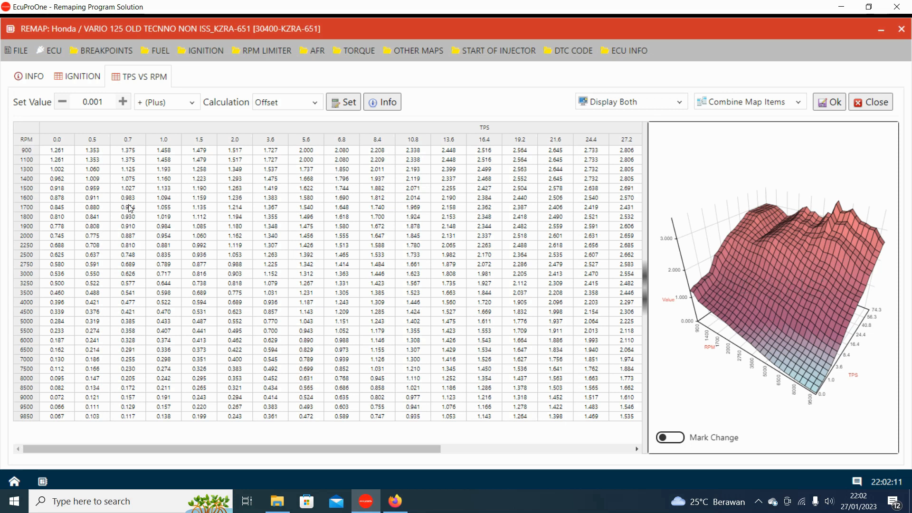
pyautogui.moveTo(129, 208); pyautogui.dragTo(319, 333)
pyautogui.click(368, 278)
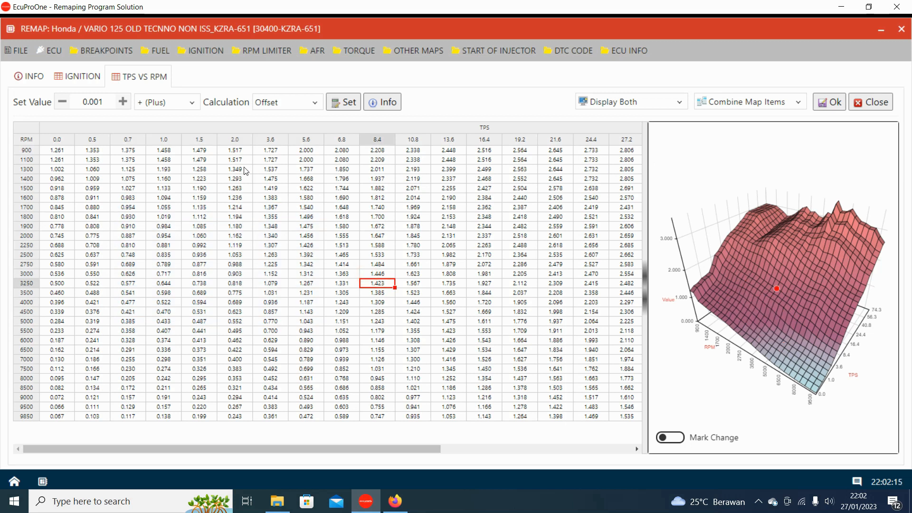
pyautogui.moveTo(127, 160); pyautogui.dragTo(390, 333)
pyautogui.click(378, 302)
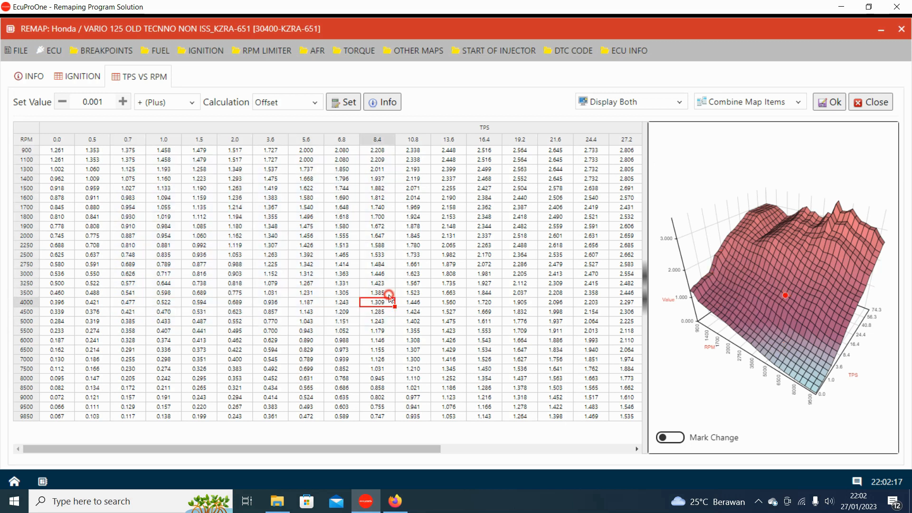
# Return to the vehicle info page, look over the ECU commands, and close the IGNITION and TPS VS RPM maps.
pyautogui.click(29, 77)
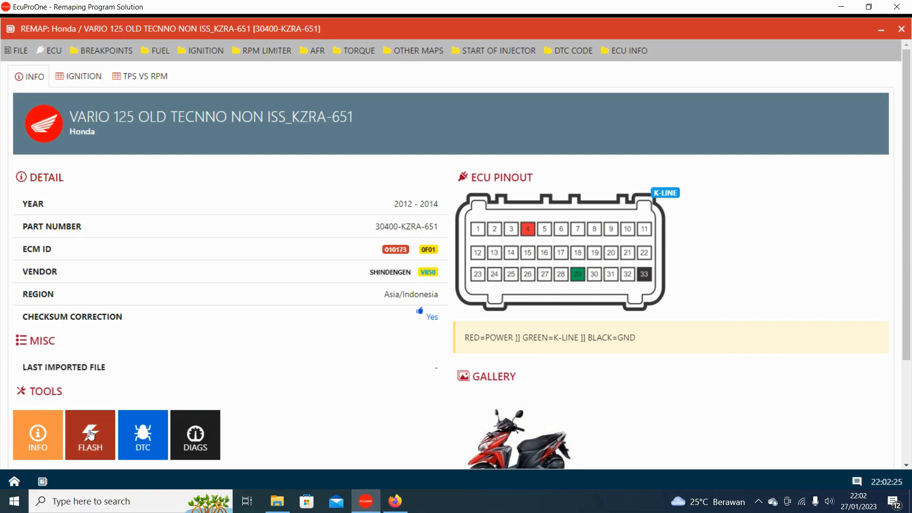
pyautogui.click(47, 49)
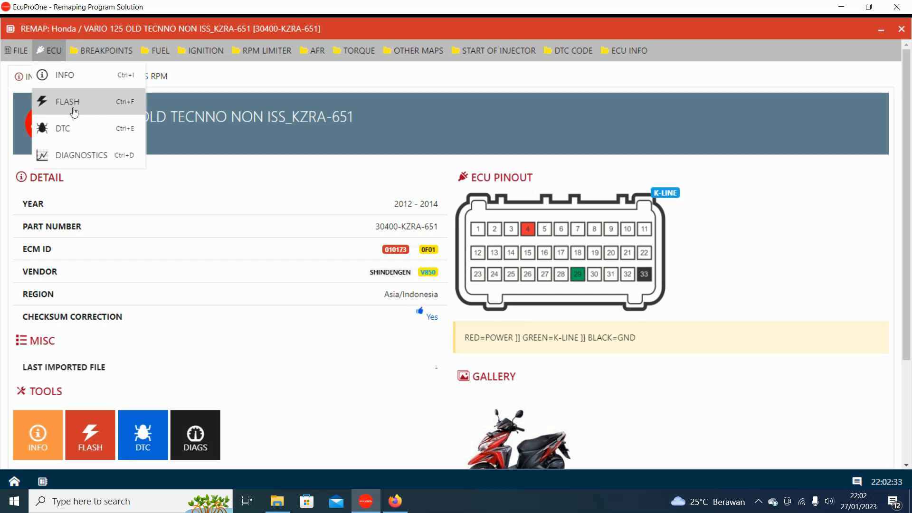
pyautogui.click(184, 364)
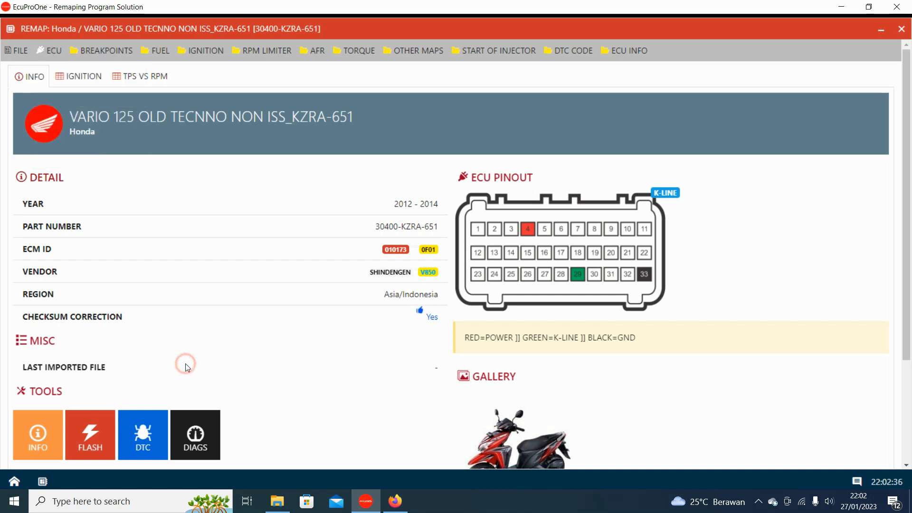
pyautogui.click(138, 83)
pyautogui.click(873, 101)
pyautogui.click(111, 77)
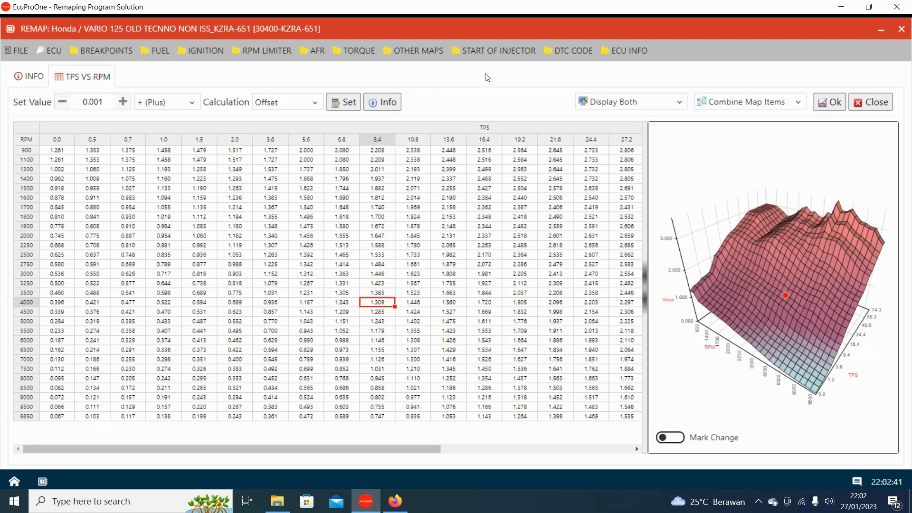
pyautogui.click(874, 102)
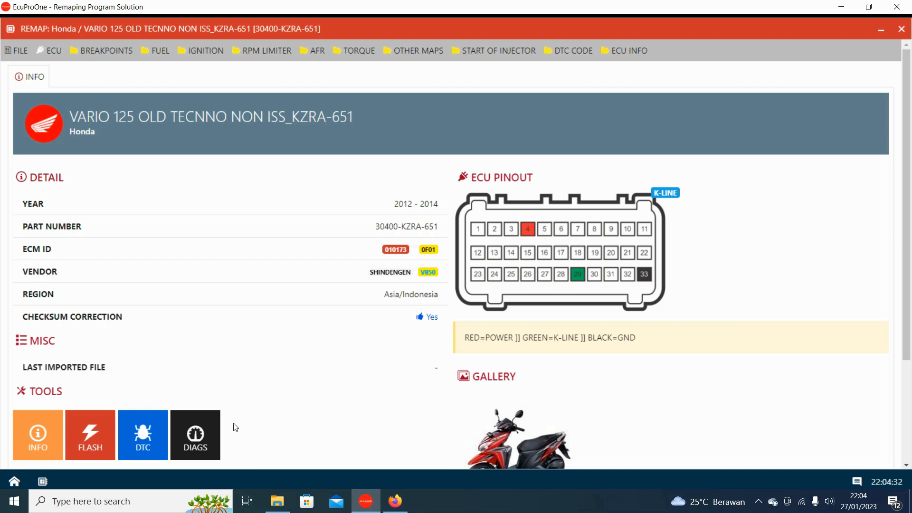
# Start the live ECU diagnostics and view the data as a list, as dashboard gauges and as a chart.
pyautogui.click(208, 426)
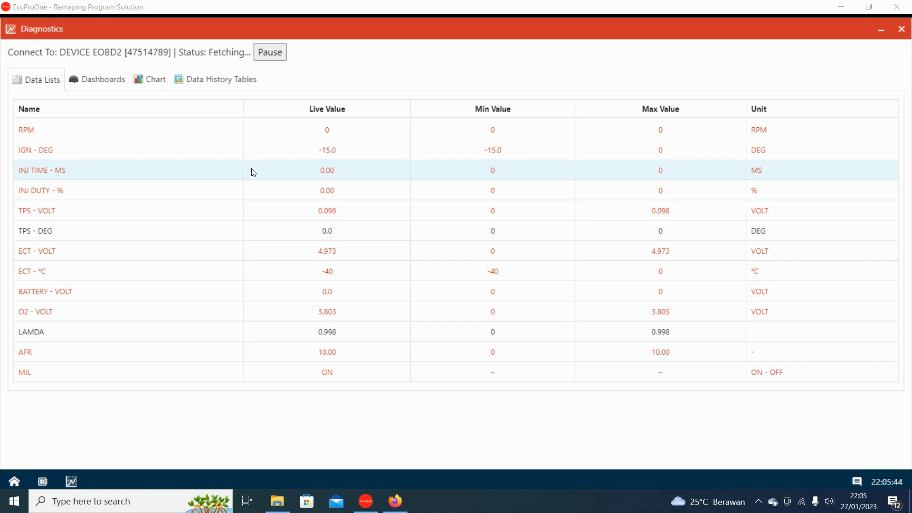
pyautogui.click(85, 81)
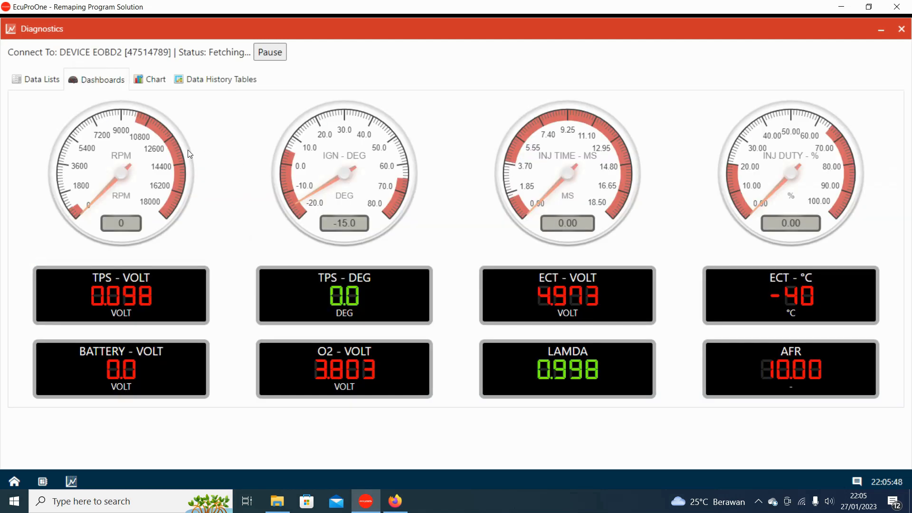
pyautogui.click(148, 80)
# Hide all sensor traces from the diagnostics chart, from RPM and IGN - DEG through LAMDA and AFR.
pyautogui.click(48, 368)
pyautogui.click(155, 367)
pyautogui.click(248, 367)
pyautogui.click(391, 366)
pyautogui.click(510, 367)
pyautogui.click(647, 367)
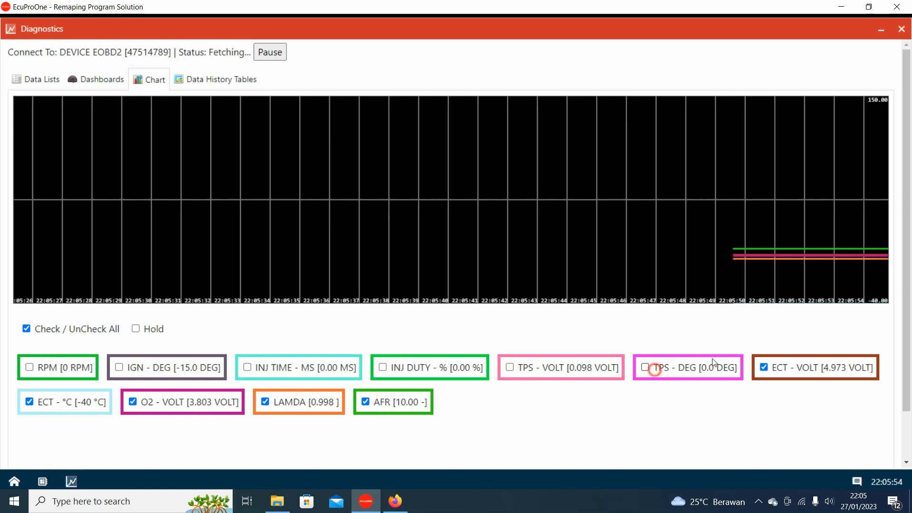
pyautogui.click(770, 368)
pyautogui.click(398, 403)
pyautogui.click(301, 402)
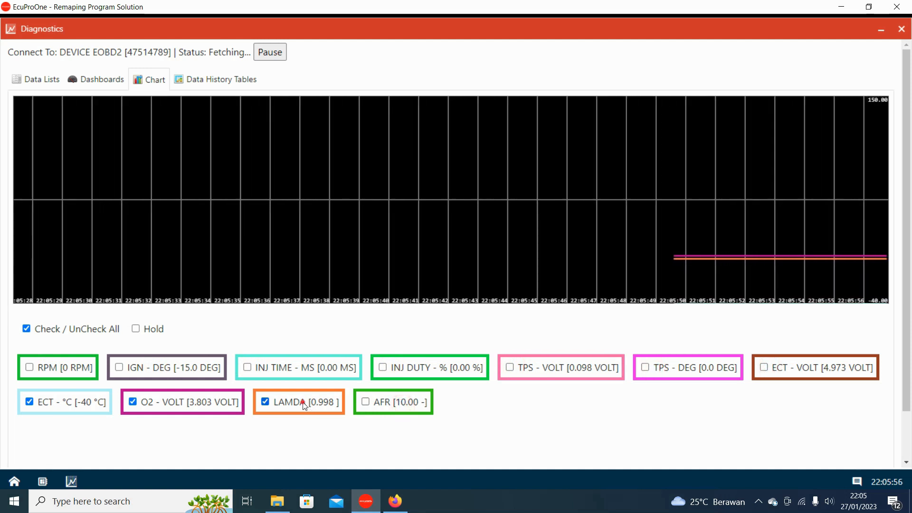
pyautogui.click(181, 404)
pyautogui.click(66, 403)
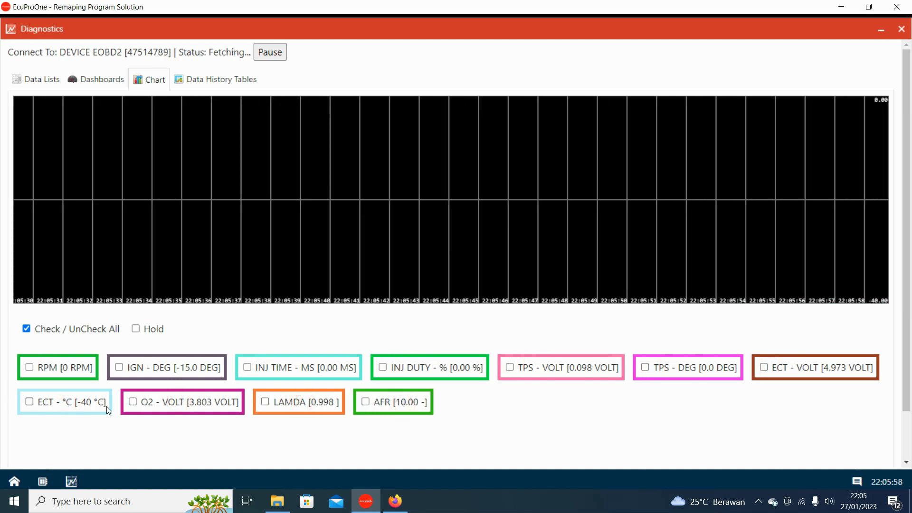
# Plot the IGN - DEG trace alone to read its samples, and view INJ TIME - MS on its own as well.
pyautogui.click(135, 370)
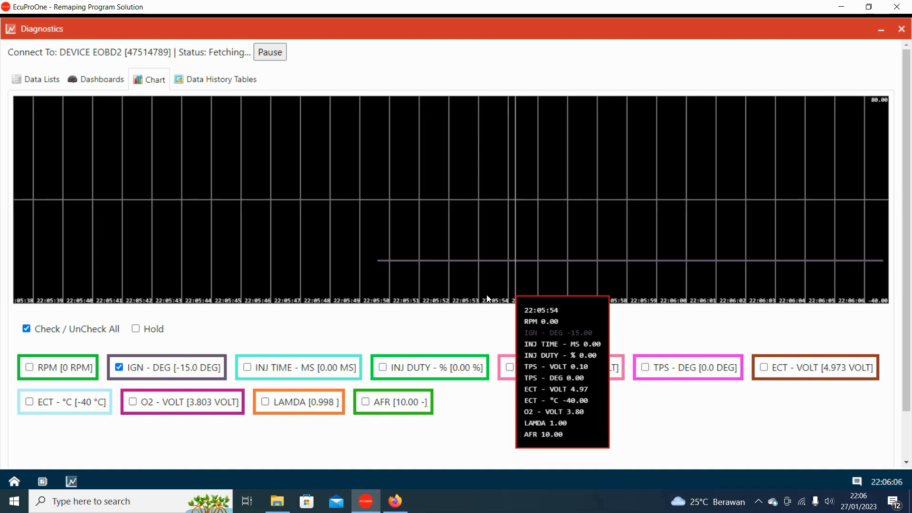
pyautogui.click(175, 369)
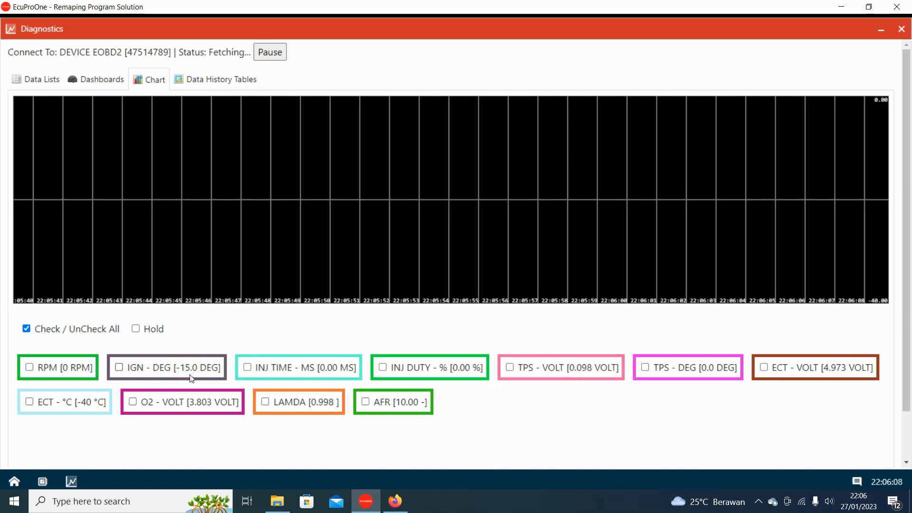
pyautogui.click(333, 372)
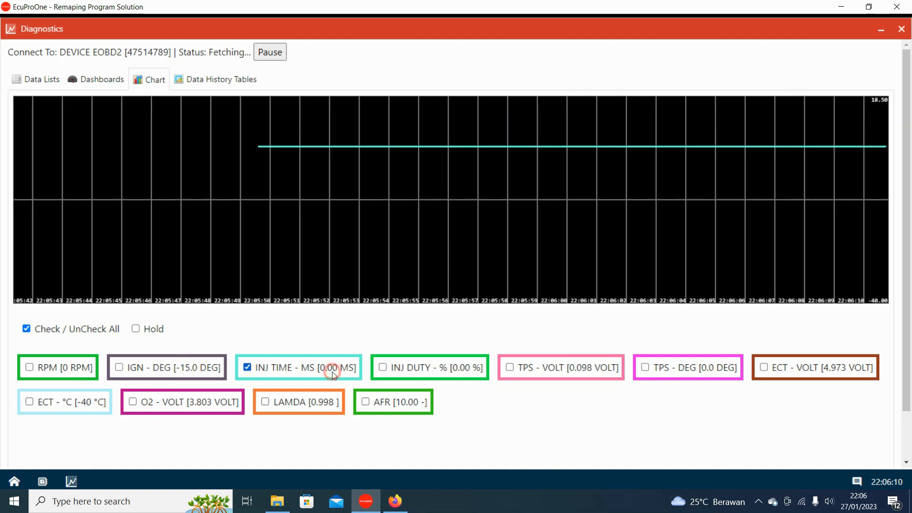
pyautogui.click(334, 373)
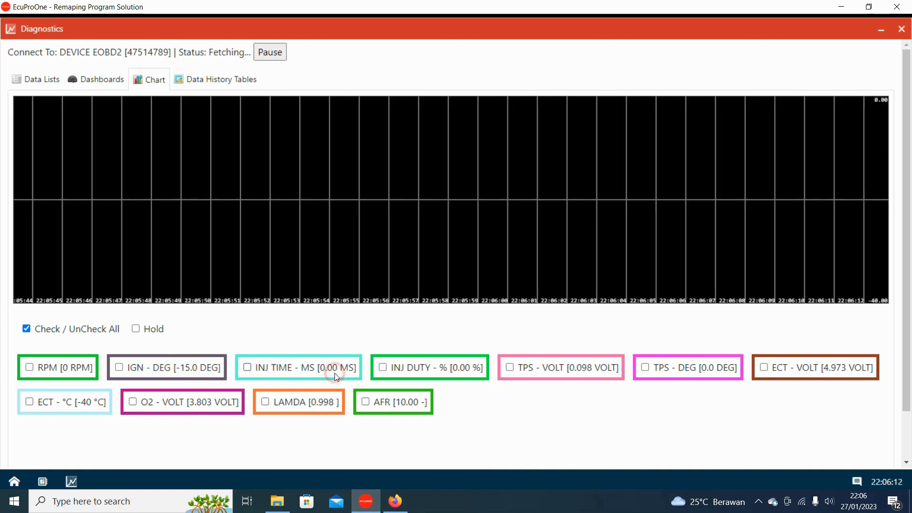
# Plot IGN - DEG and INJ TIME - MS together, hold the chart to read individual samples, and release the hold.
pyautogui.click(200, 368)
pyautogui.click(283, 368)
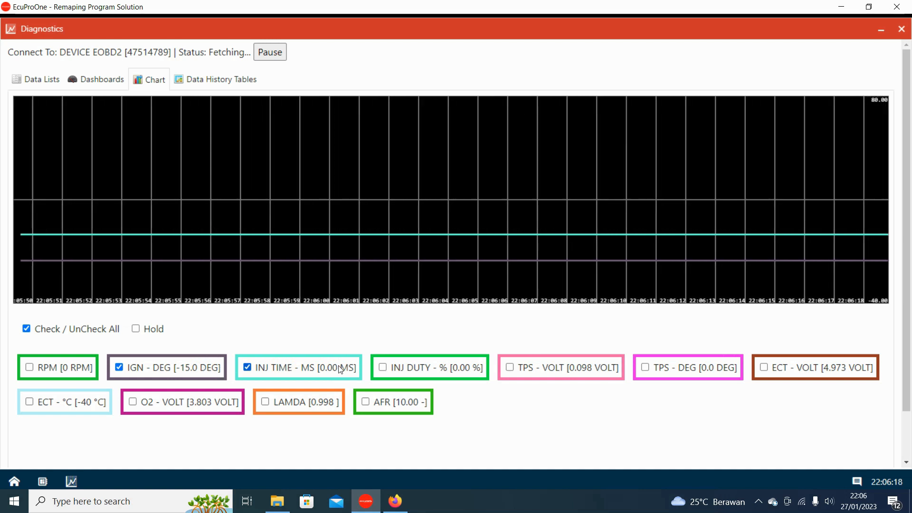
pyautogui.moveTo(346, 251)
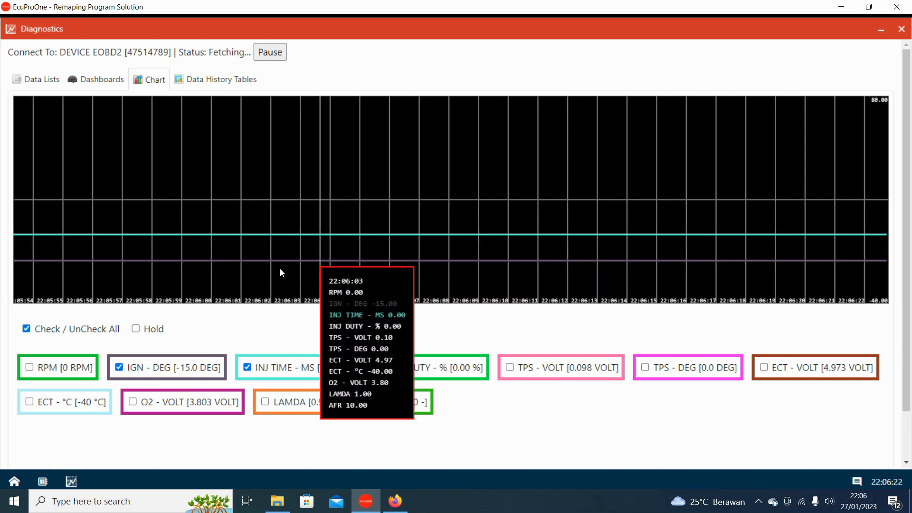
pyautogui.click(135, 329)
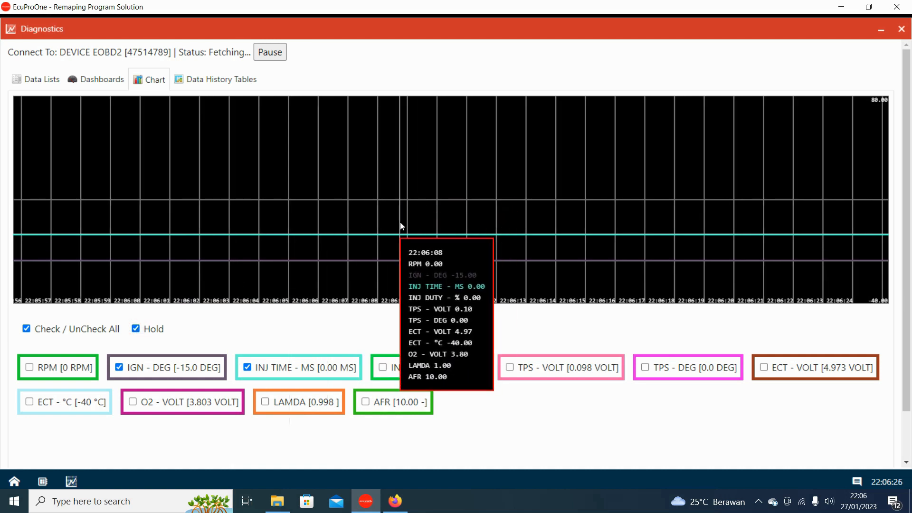
pyautogui.click(133, 330)
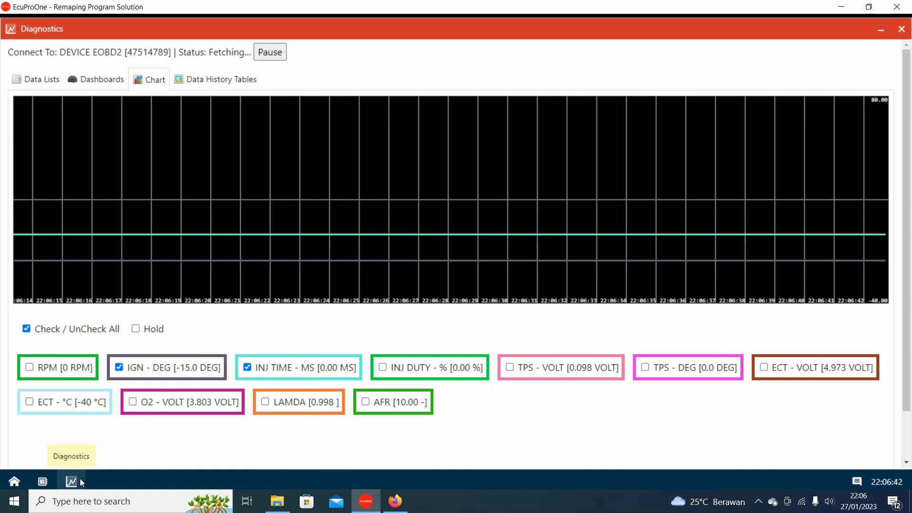
# View the data history table for O2 => RPM : TPS and return it to AFR => RPM : TPS.
pyautogui.click(219, 82)
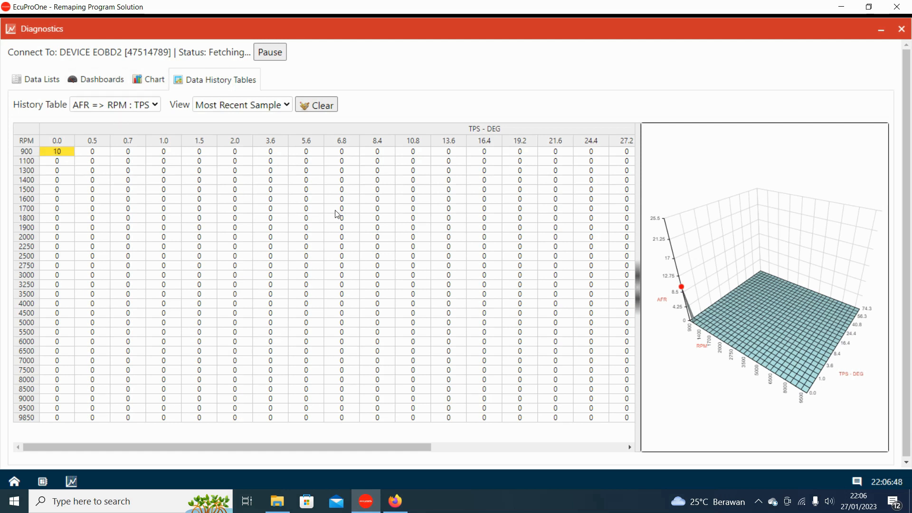
pyautogui.click(123, 114)
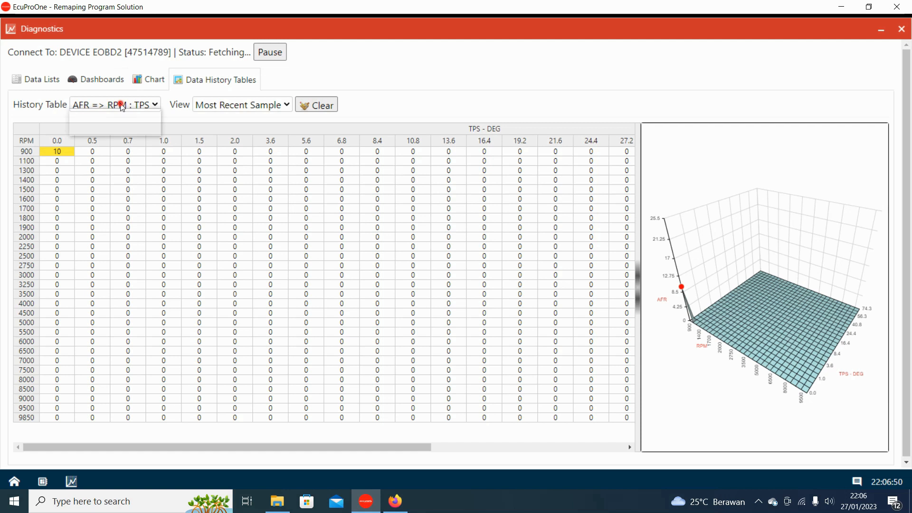
pyautogui.click(123, 128)
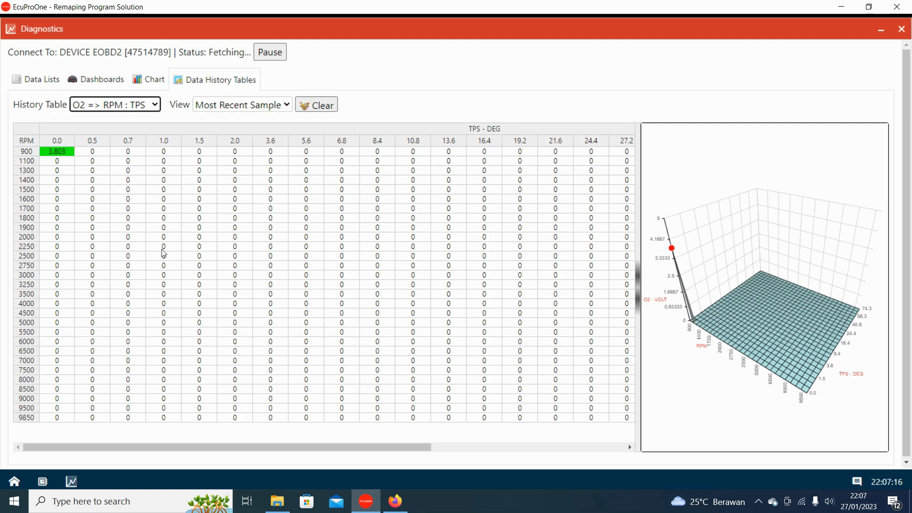
pyautogui.click(152, 104)
pyautogui.click(149, 119)
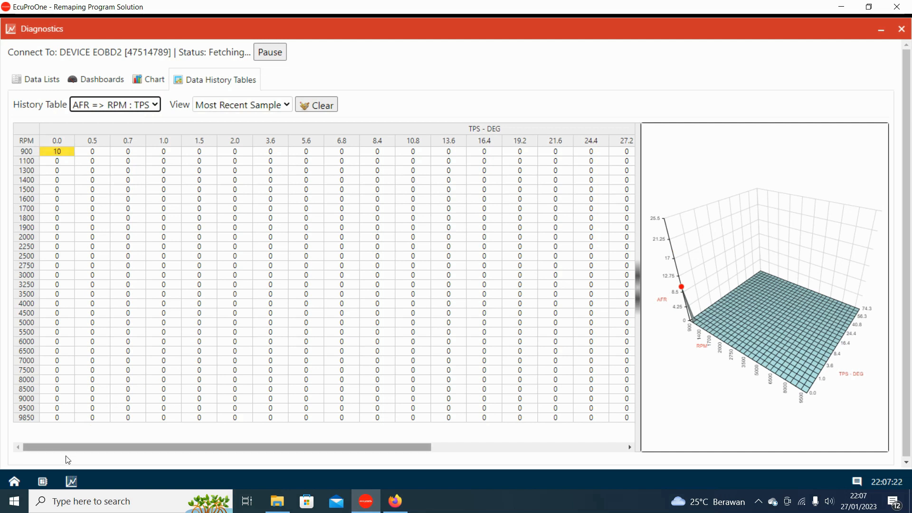
# Switch back to the remap window and open the IGNITION map and the TPS VS RPM fuel map.
pyautogui.click(47, 482)
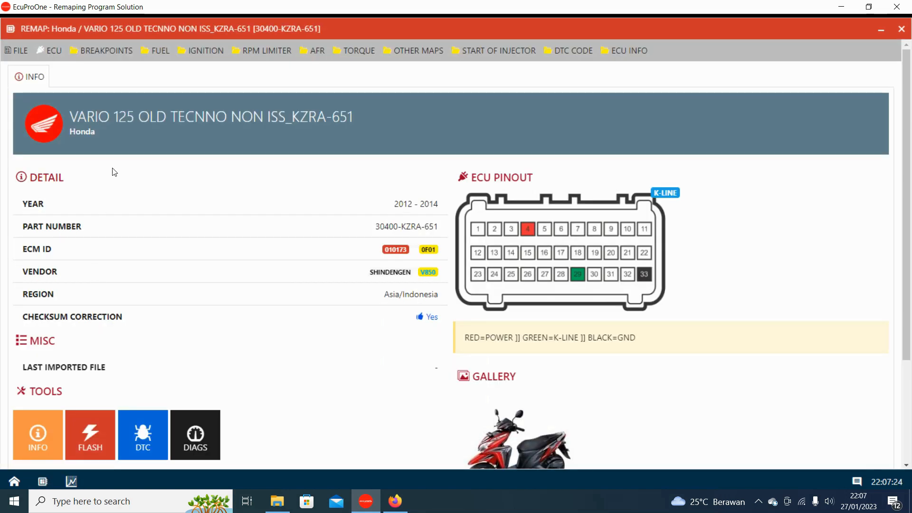
pyautogui.click(157, 50)
pyautogui.click(190, 72)
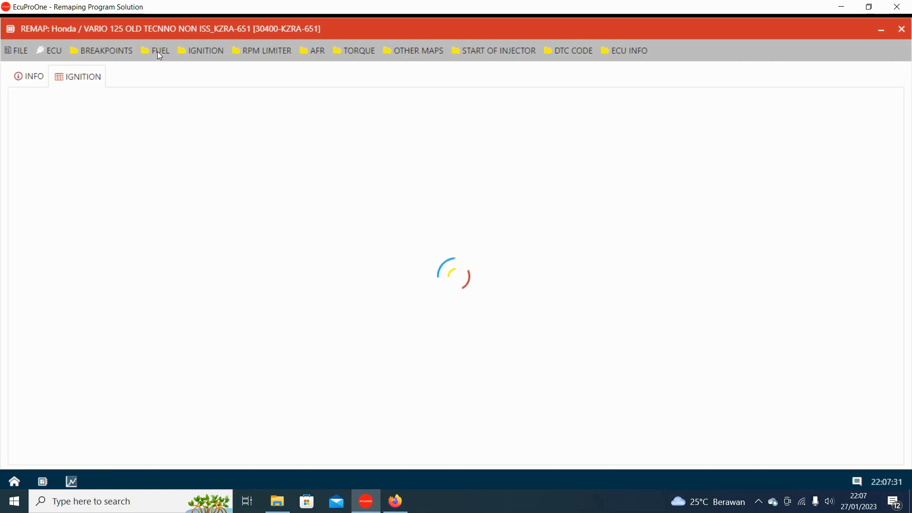
pyautogui.click(164, 54)
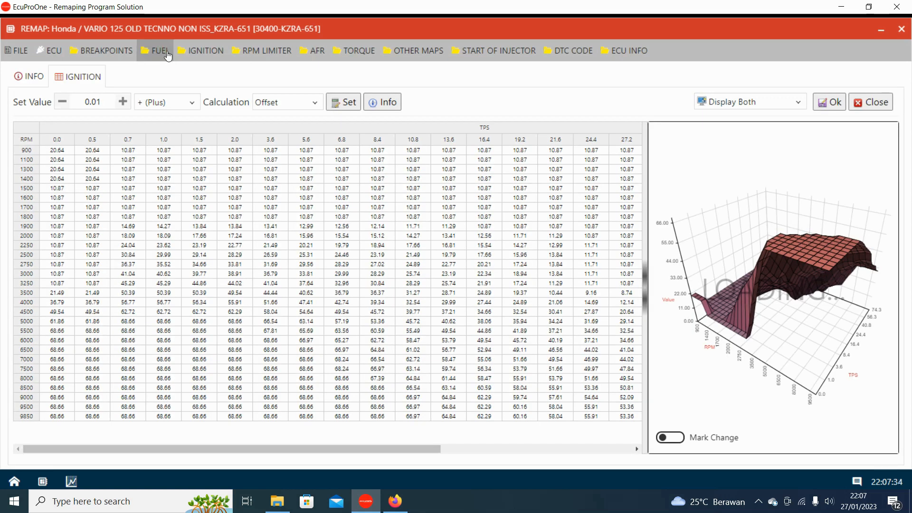
pyautogui.click(175, 71)
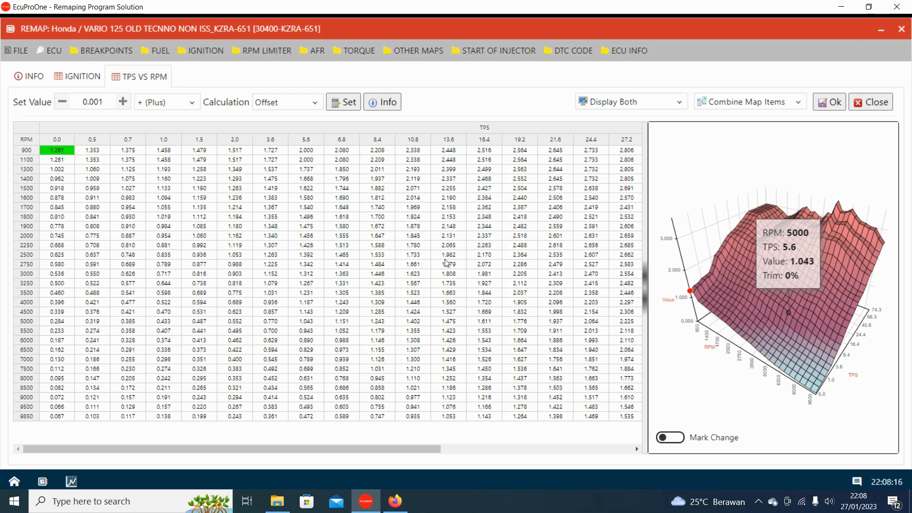
# Look across the TPS columns of the fuel map and check the live-tracked cell in the IGNITION map.
pyautogui.click(224, 447)
pyautogui.moveTo(274, 450); pyautogui.dragTo(181, 436)
pyautogui.click(76, 83)
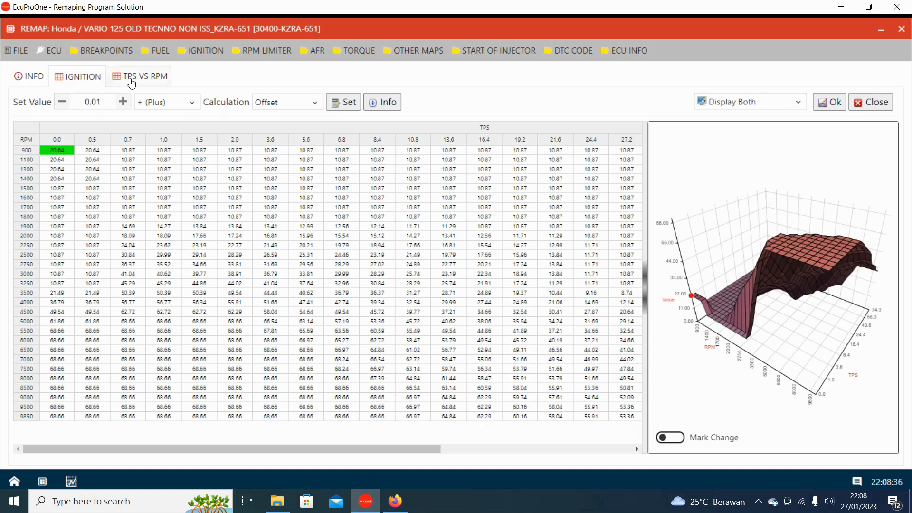
# Raise the IGNITION map values for RPM 1600 to 6000 and TPS 1.0 to 8.4 by a 2 % offset.
pyautogui.click(131, 81)
pyautogui.click(50, 76)
pyautogui.moveTo(153, 197); pyautogui.dragTo(367, 343)
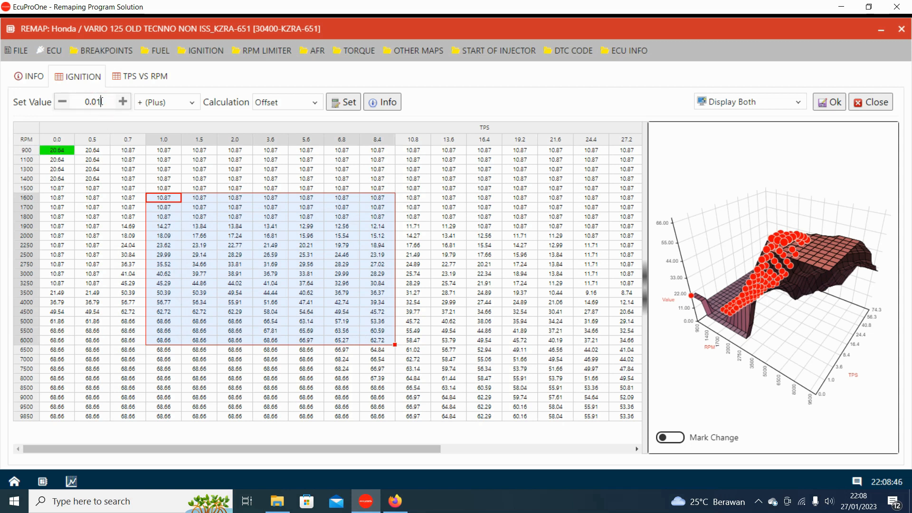
pyautogui.press('BackSpace')
pyautogui.write('2')
pyautogui.press('BackSpace')
pyautogui.press('BackSpace')
pyautogui.write('2')
pyautogui.click(180, 103)
pyautogui.click(163, 182)
pyautogui.click(347, 102)
pyautogui.click(296, 206)
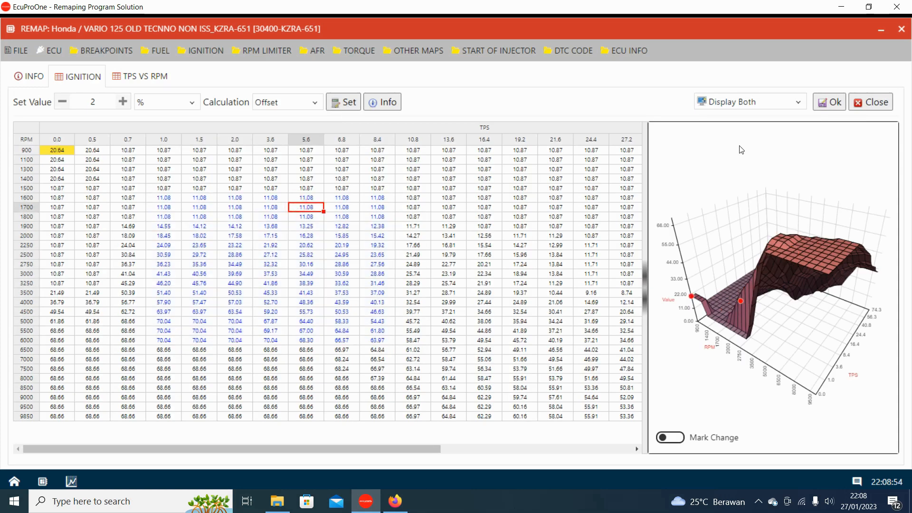
# Save the edited IGNITION map and close the live Diagnostics window.
pyautogui.click(822, 101)
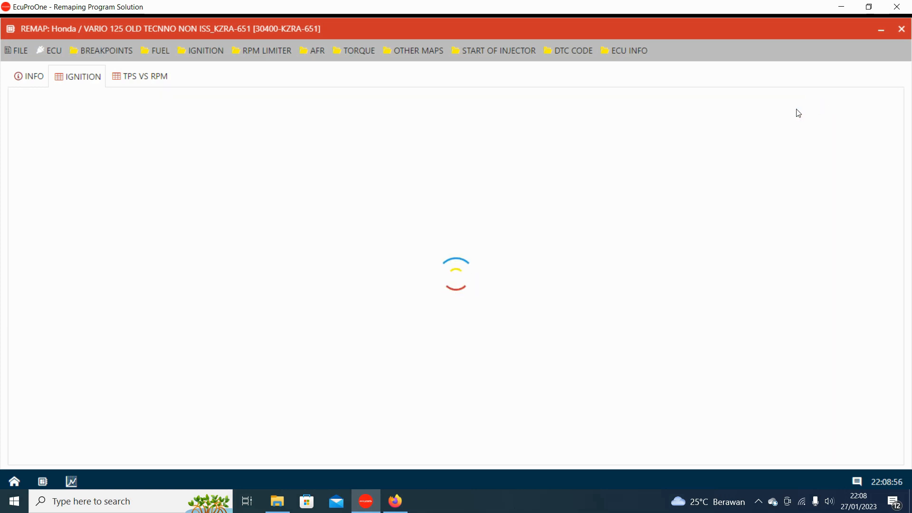
pyautogui.click(480, 227)
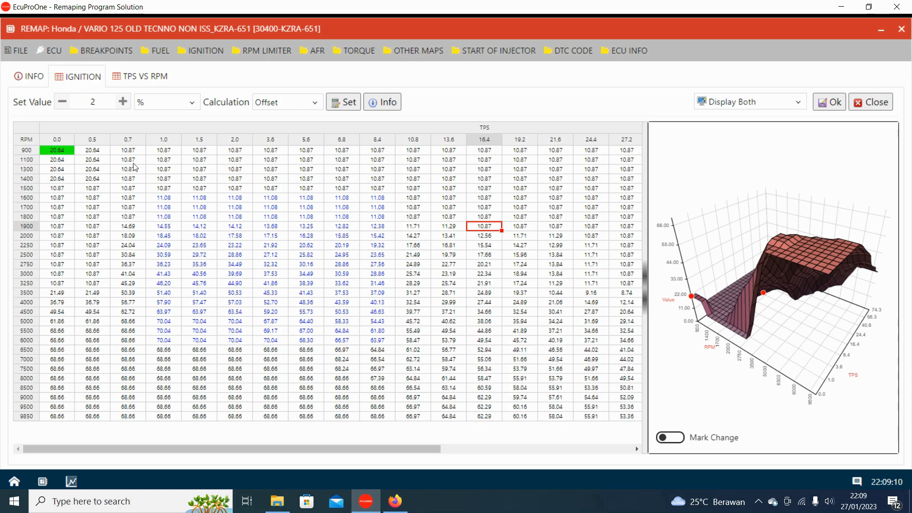
pyautogui.click(73, 482)
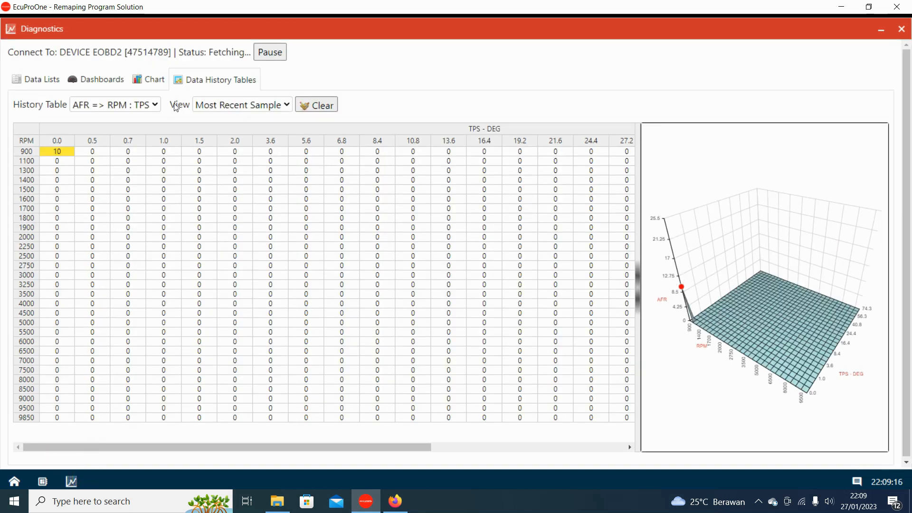
pyautogui.click(901, 30)
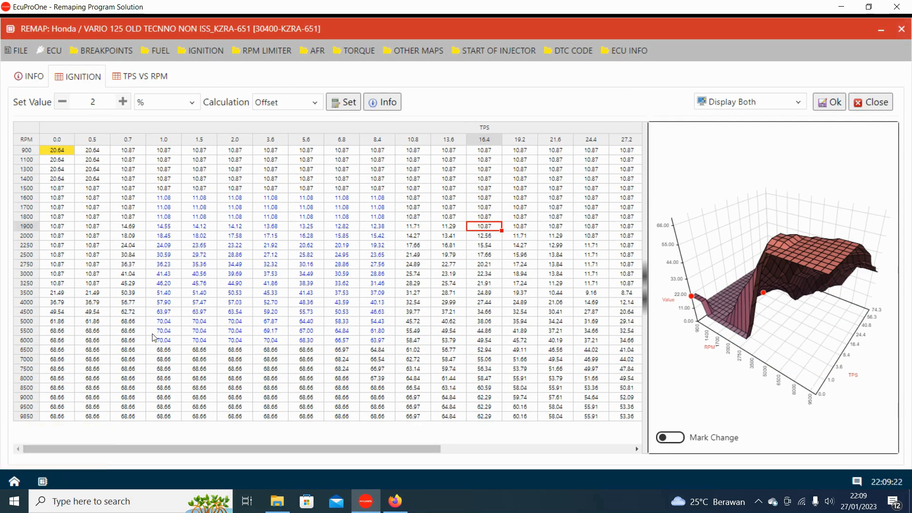
# Flash the edited maps to the Vario 125 ECU over K-LINE and close the flash window once it finishes.
pyautogui.click(125, 77)
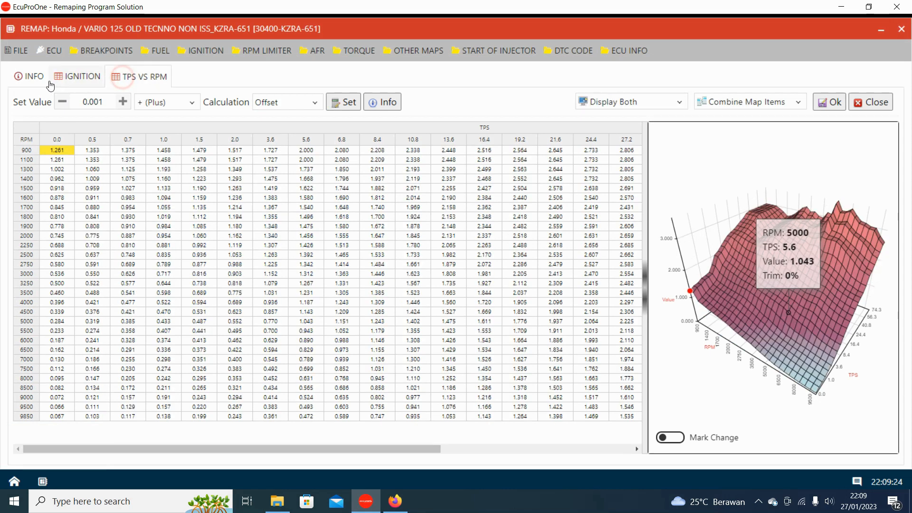
pyautogui.click(39, 80)
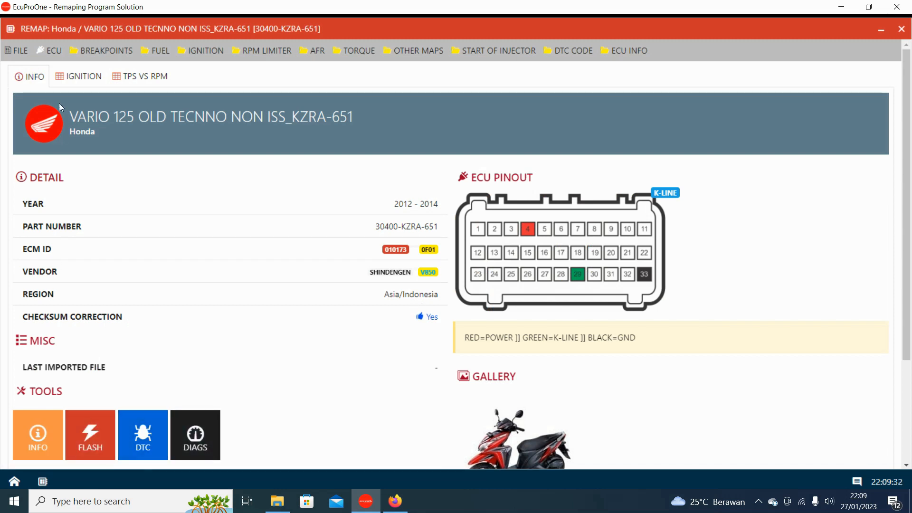
pyautogui.click(50, 53)
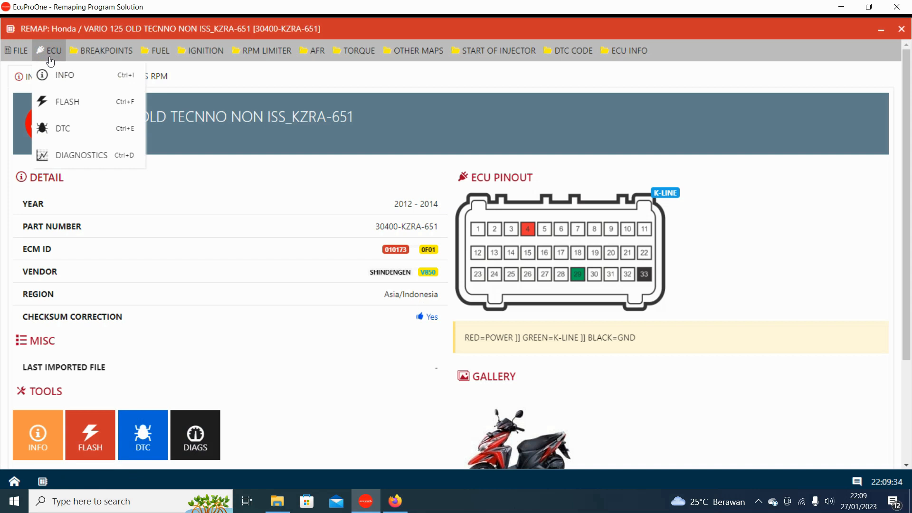
pyautogui.click(55, 102)
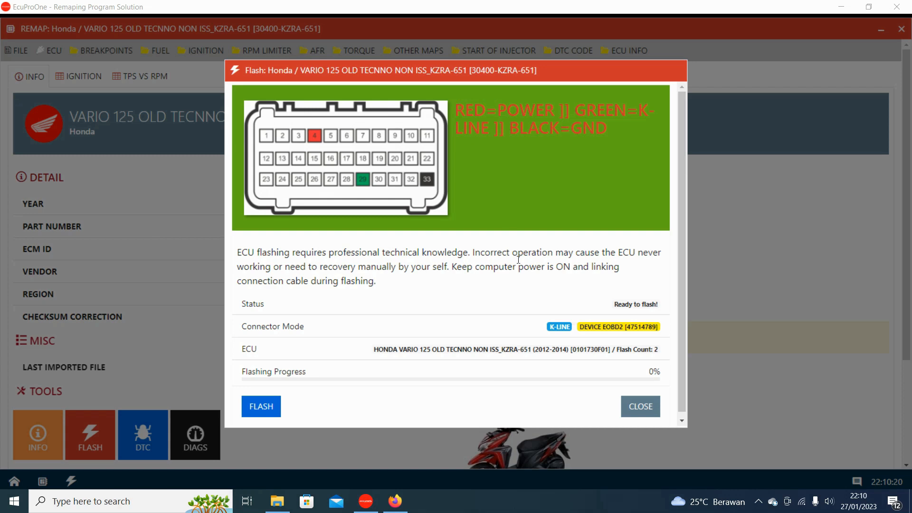
pyautogui.click(264, 404)
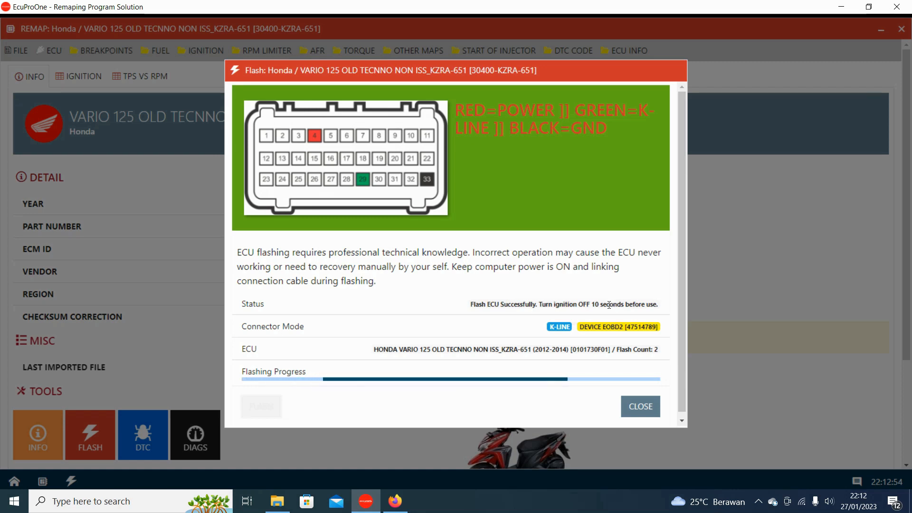
pyautogui.moveTo(471, 306); pyautogui.dragTo(482, 306)
pyautogui.moveTo(479, 306); pyautogui.dragTo(524, 310)
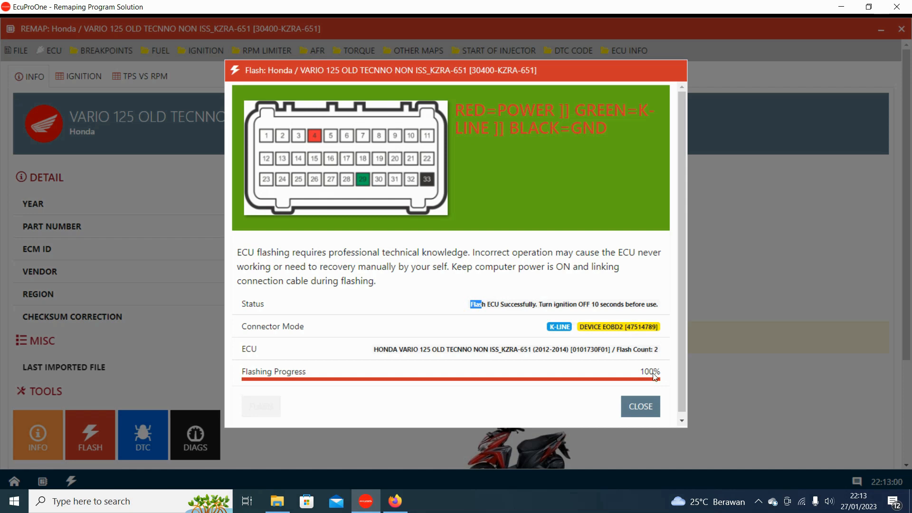
pyautogui.click(639, 407)
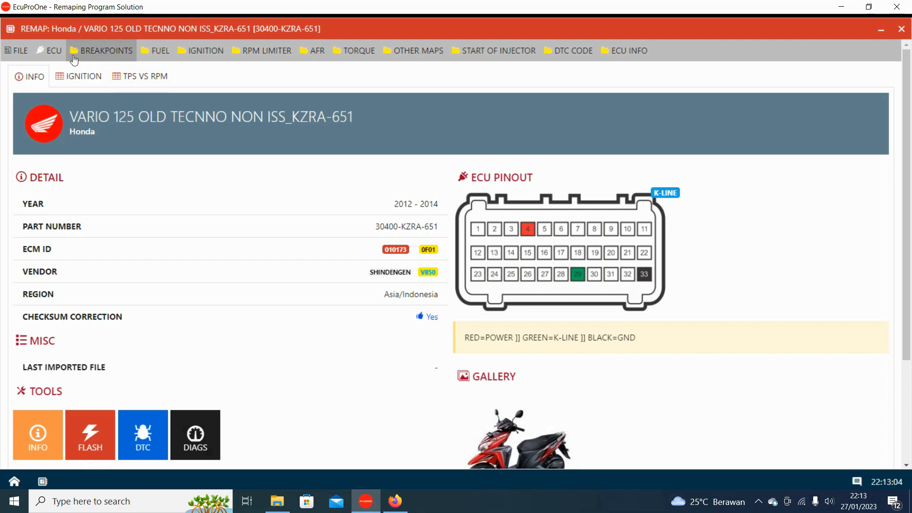
# Read the ECU information to check the flash count, and dismiss it.
pyautogui.click(50, 50)
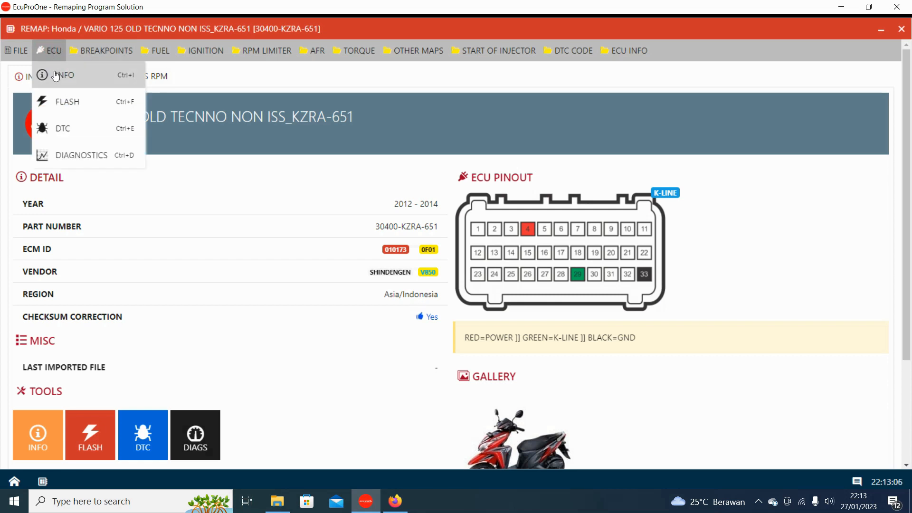
pyautogui.click(56, 75)
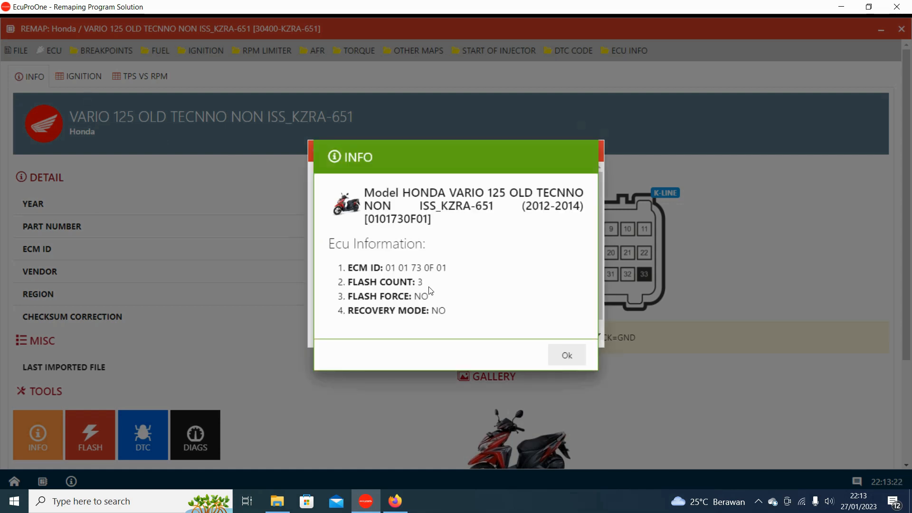
pyautogui.moveTo(429, 294); pyautogui.dragTo(346, 284)
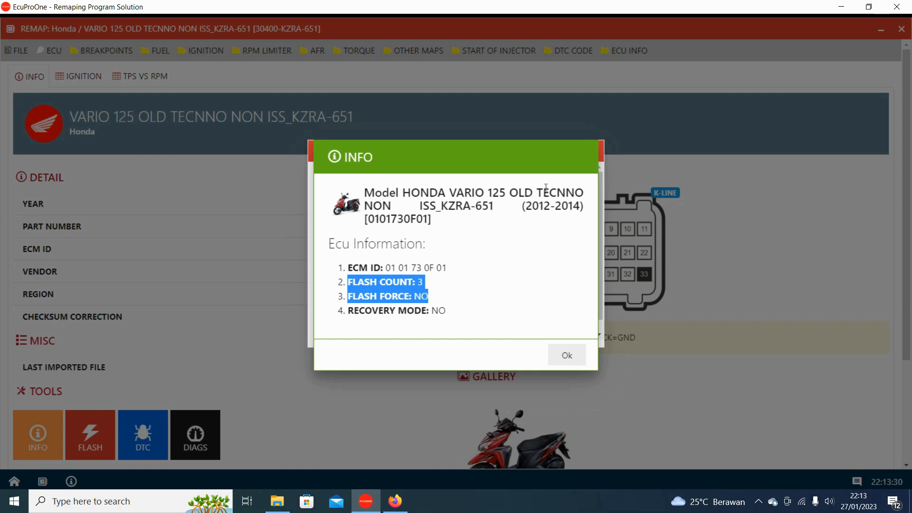
pyautogui.click(566, 354)
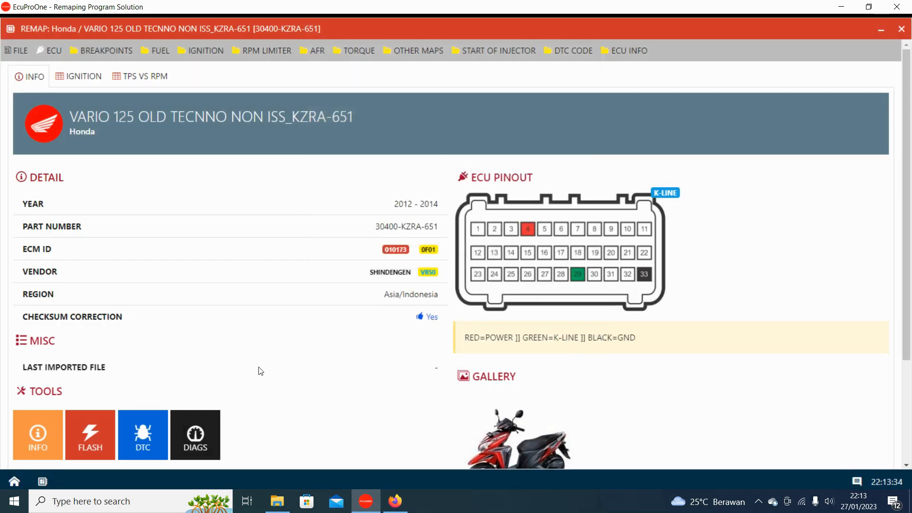
# Read the ECU's diagnostic trouble codes and leave them without clearing.
pyautogui.scroll(-3, 256, 369)
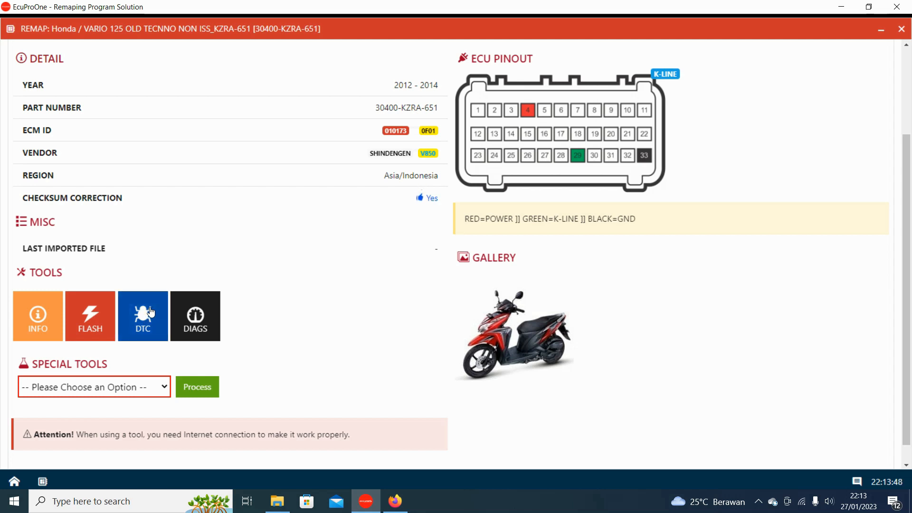
pyautogui.scroll(2, 150, 312)
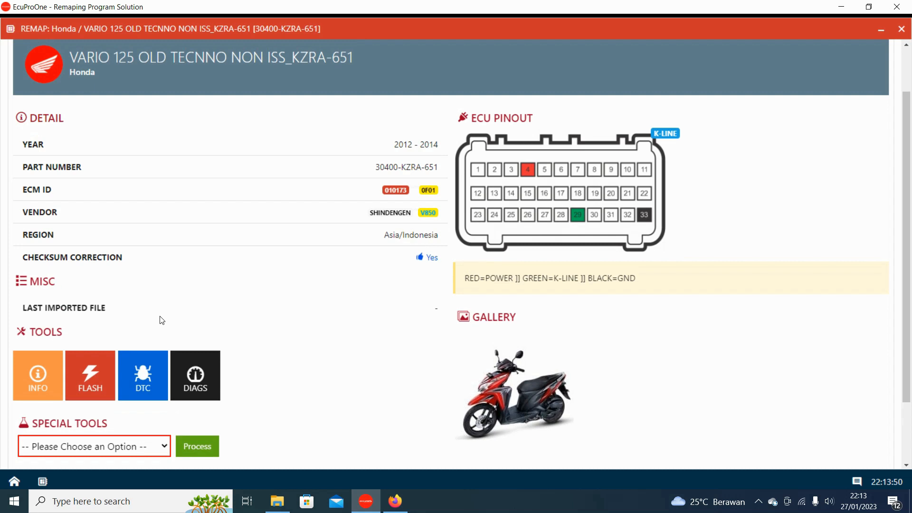
pyautogui.click(149, 361)
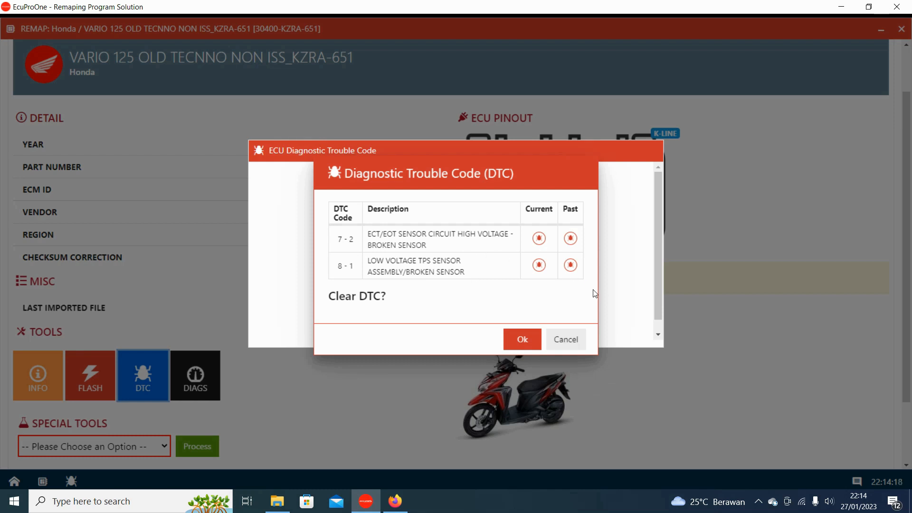
pyautogui.click(567, 340)
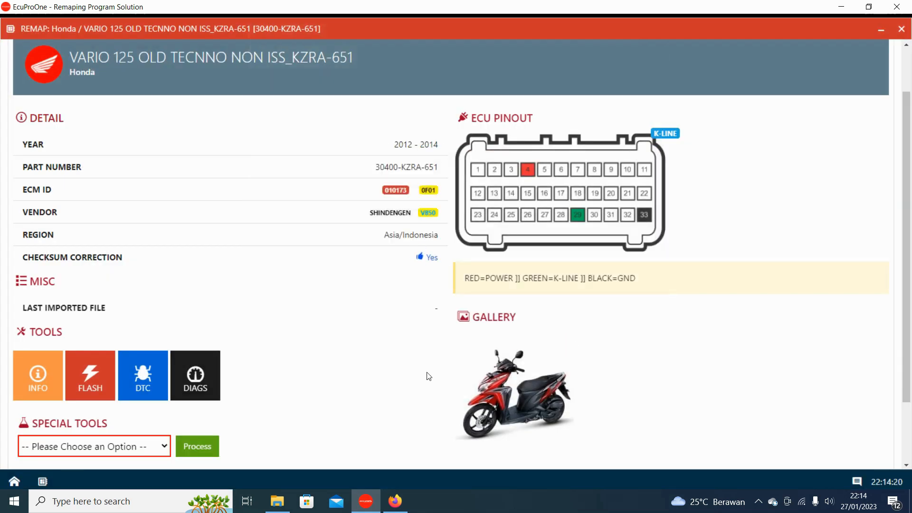
# Run the RESET ECU special tool and dismiss its result message.
pyautogui.scroll(-2, 203, 427)
pyautogui.click(164, 366)
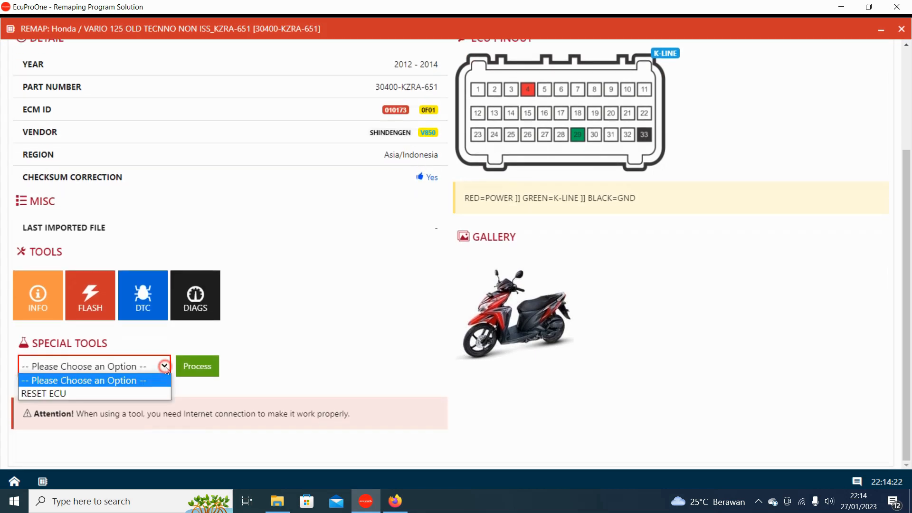
pyautogui.click(132, 394)
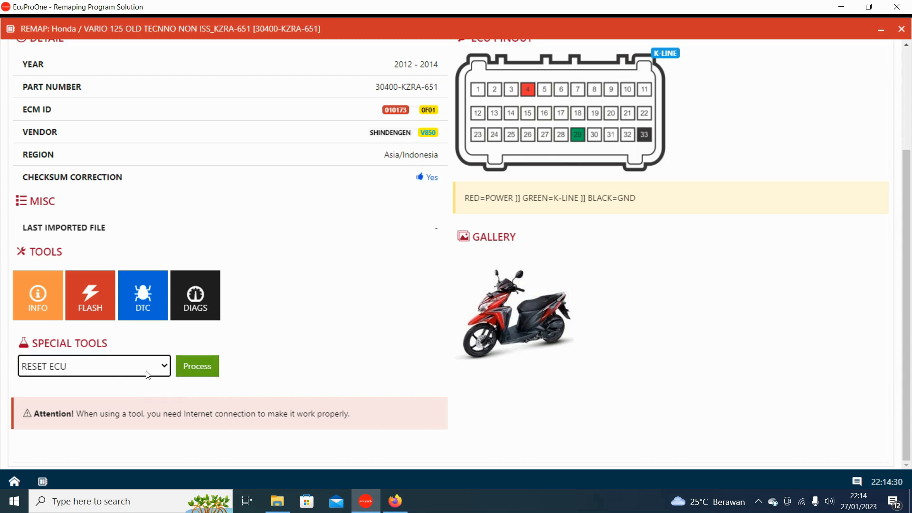
pyautogui.click(162, 366)
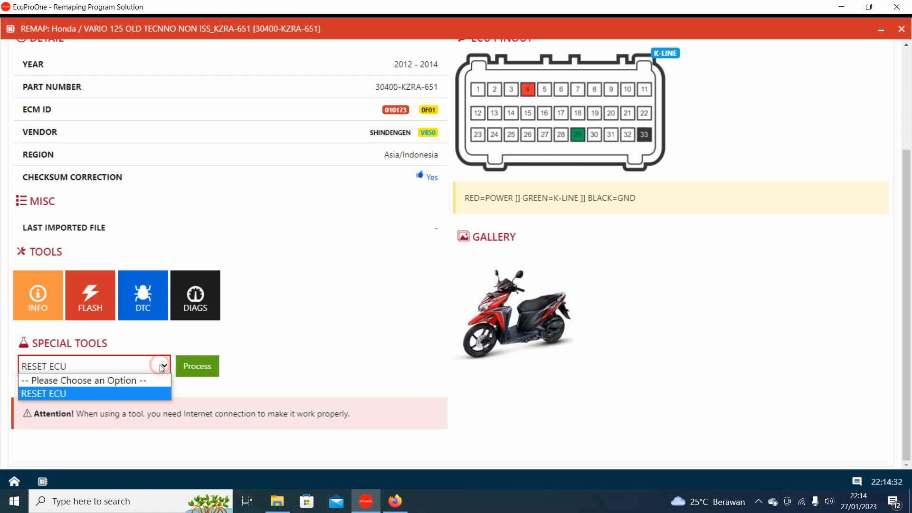
pyautogui.click(153, 391)
pyautogui.scroll(1, 76, 297)
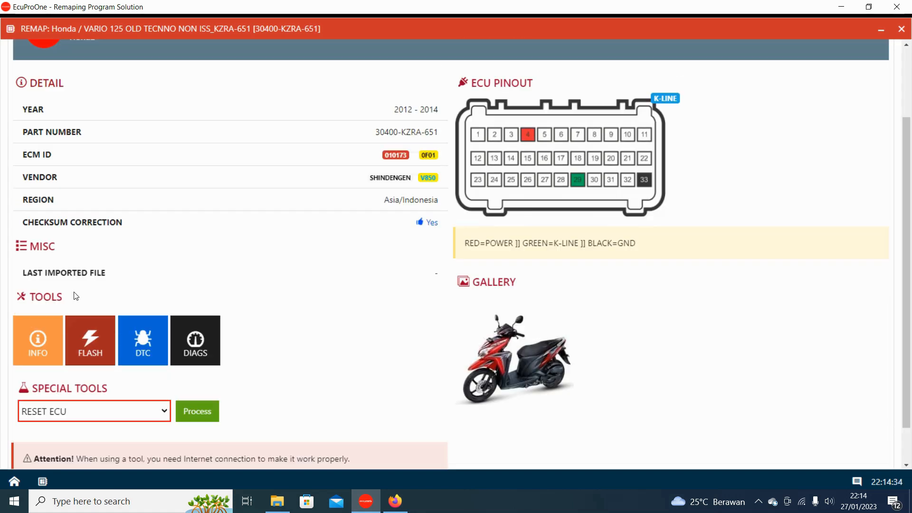
pyautogui.scroll(2, 76, 297)
pyautogui.click(17, 51)
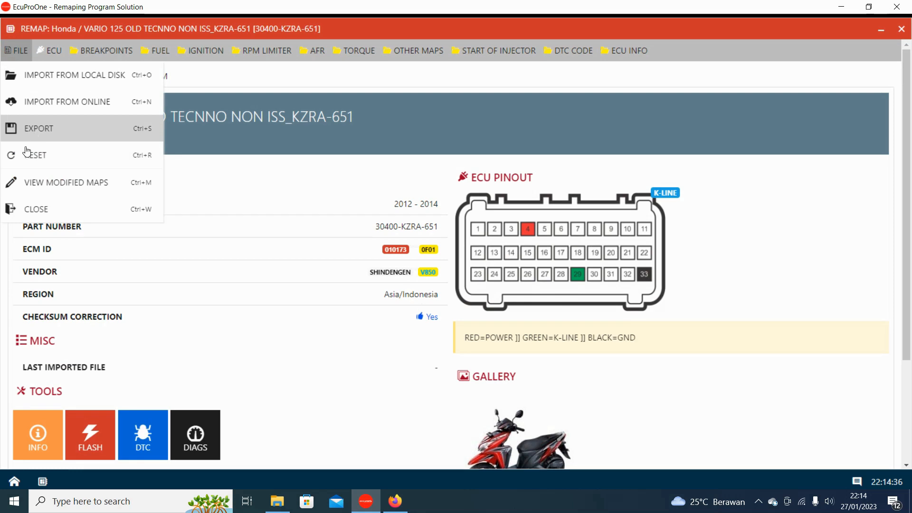
pyautogui.scroll(-3, 224, 178)
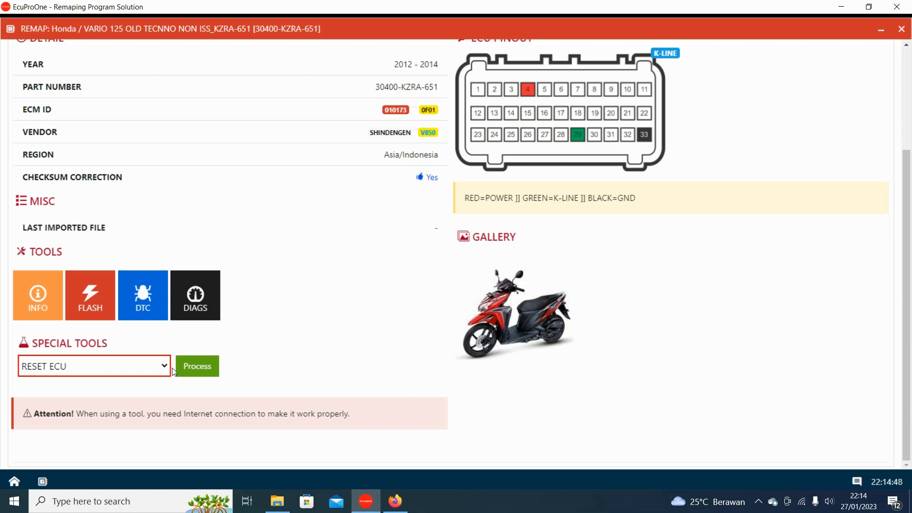
pyautogui.click(197, 362)
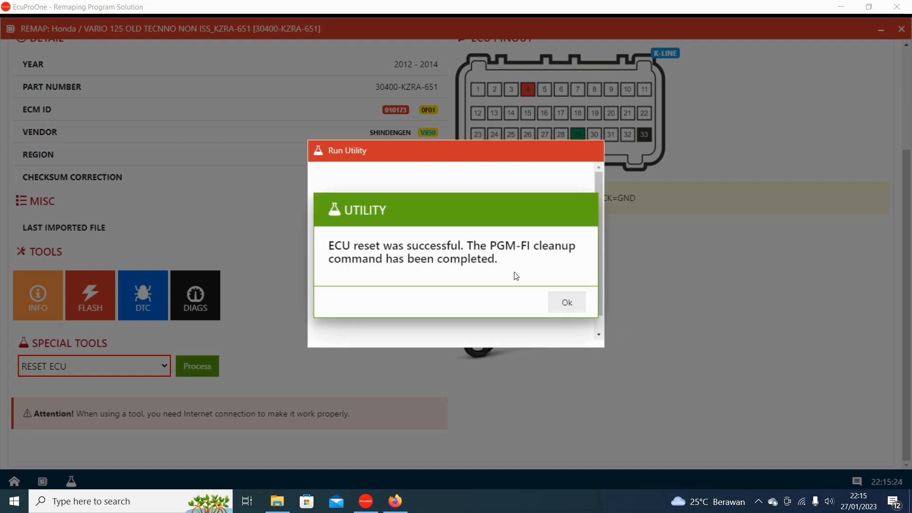
pyautogui.click(568, 304)
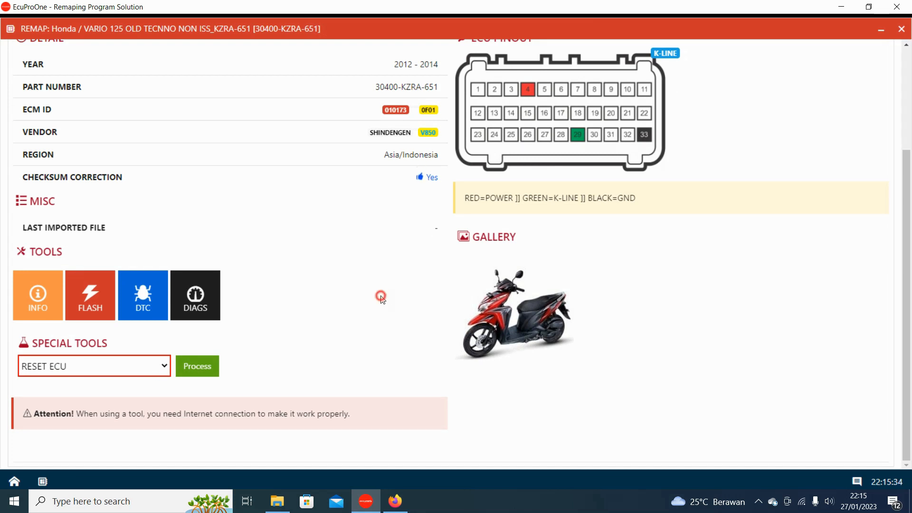
# Look through the IGNITION map, the TPS VS RPM map and the vehicle's INFO page.
pyautogui.scroll(1, 381, 301)
pyautogui.scroll(1, 385, 301)
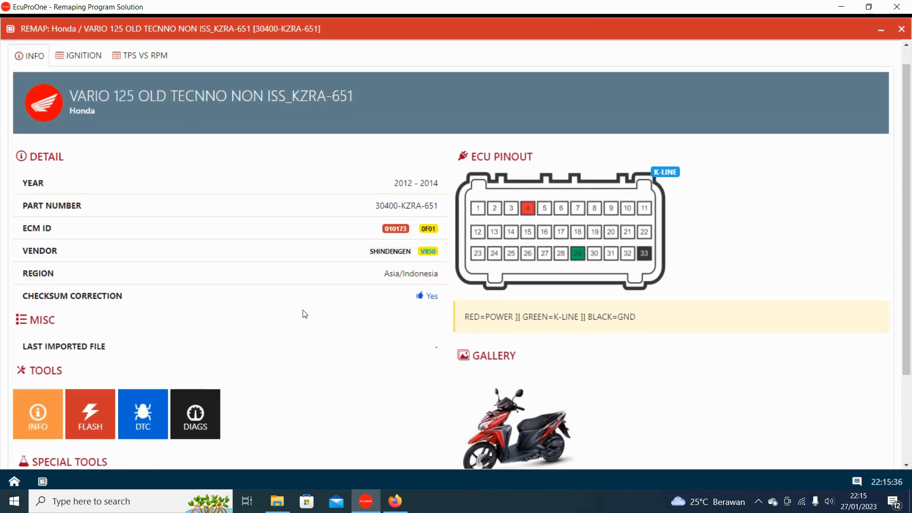
pyautogui.scroll(1, 272, 313)
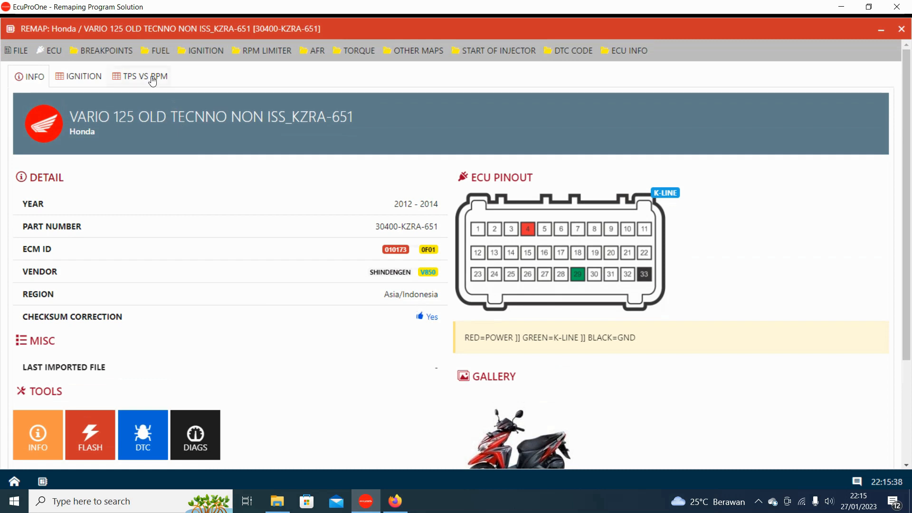
pyautogui.click(74, 79)
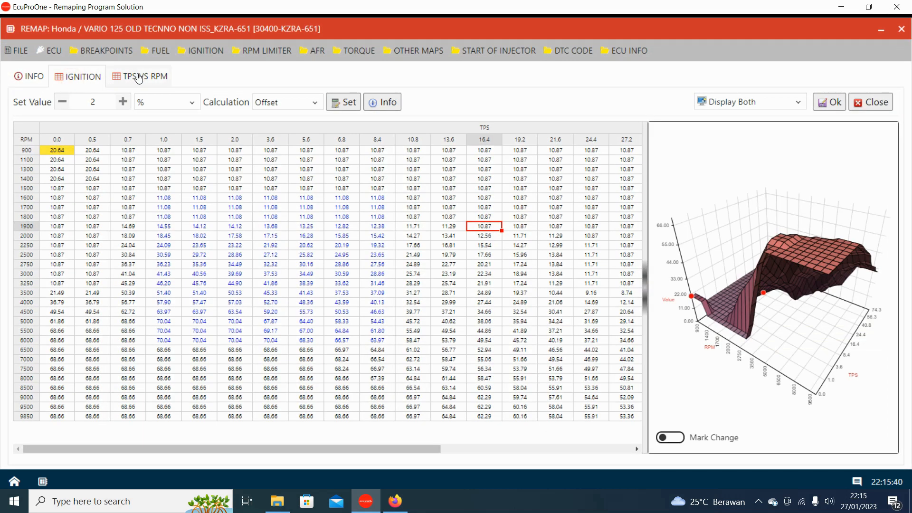
pyautogui.click(138, 77)
pyautogui.click(26, 79)
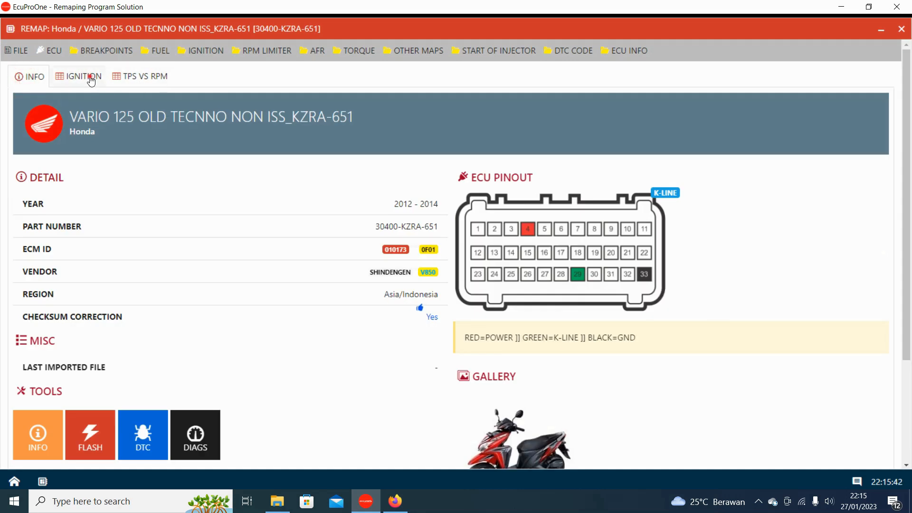
pyautogui.click(76, 77)
pyautogui.click(134, 78)
pyautogui.click(81, 77)
pyautogui.click(32, 82)
pyautogui.scroll(-3, 244, 271)
pyautogui.scroll(3, 246, 273)
pyautogui.scroll(-3, 246, 274)
pyautogui.scroll(2, 245, 273)
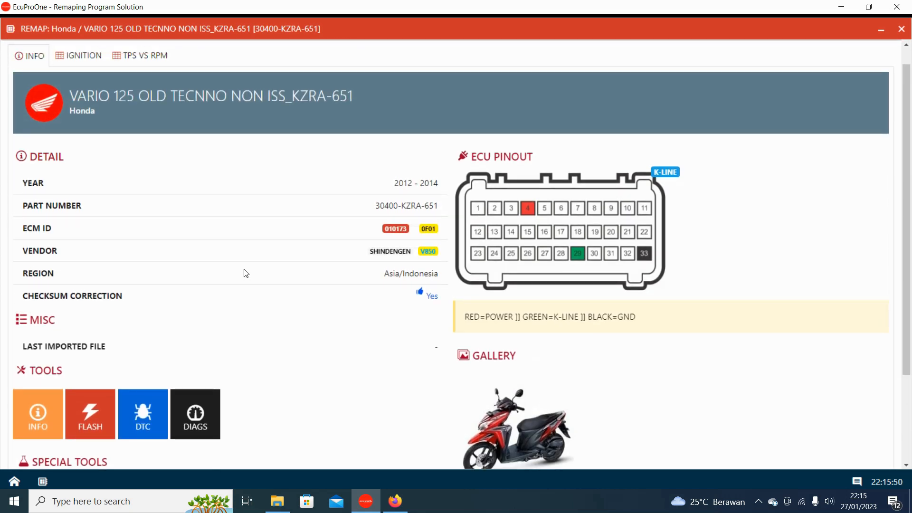
pyautogui.scroll(1, 306, 352)
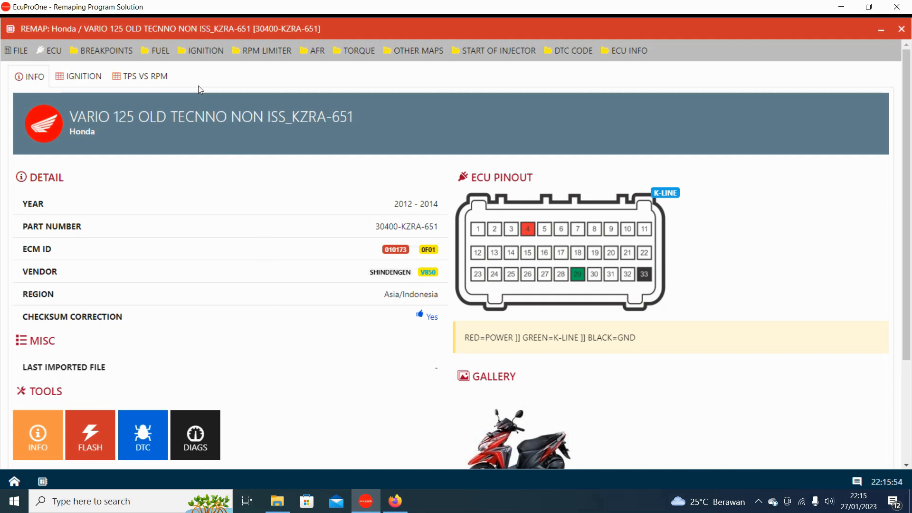
pyautogui.scroll(-3, 320, 335)
pyautogui.scroll(3, 321, 342)
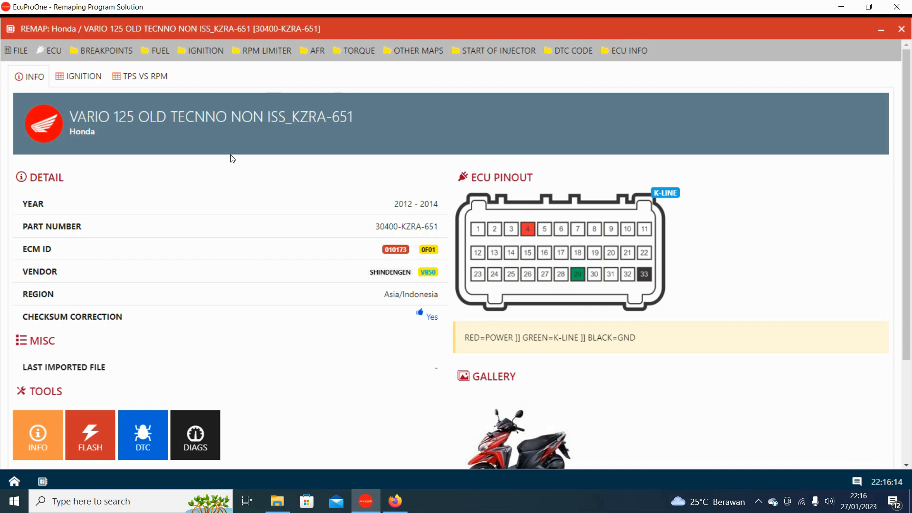
pyautogui.scroll(-2, 245, 228)
pyautogui.scroll(2, 245, 228)
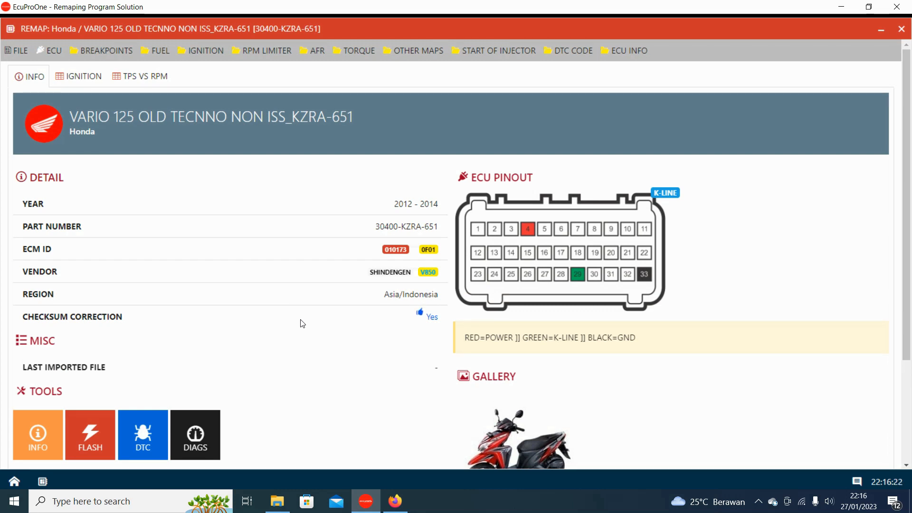
pyautogui.scroll(-3, 298, 407)
pyautogui.scroll(3, 298, 407)
pyautogui.scroll(-3, 298, 407)
pyautogui.scroll(3, 295, 407)
# Review the TPS VS RPM and IGNITION map tables once more and return to the vehicle's detail page.
pyautogui.click(134, 78)
pyautogui.click(79, 85)
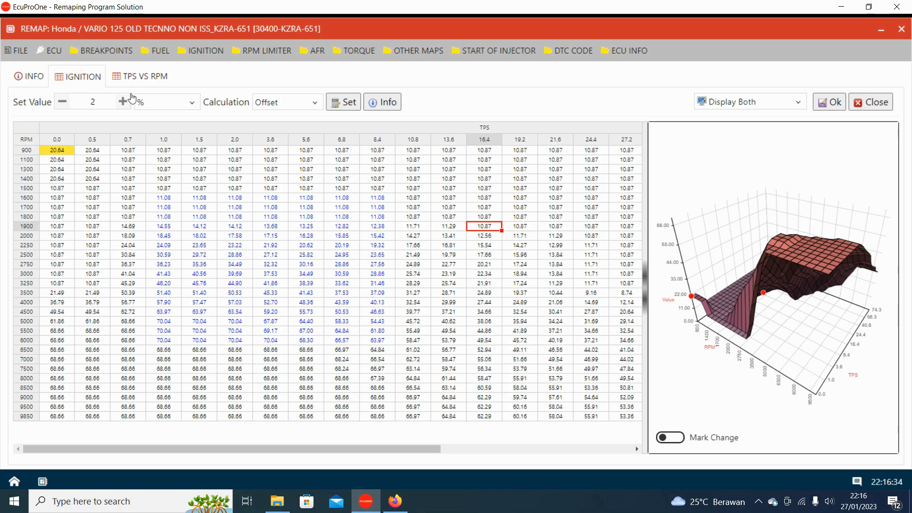
pyautogui.click(146, 81)
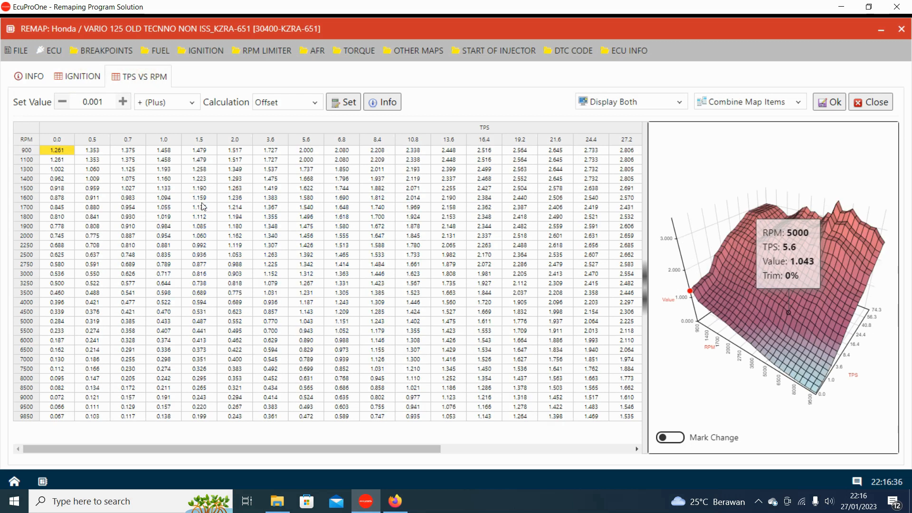
pyautogui.click(78, 76)
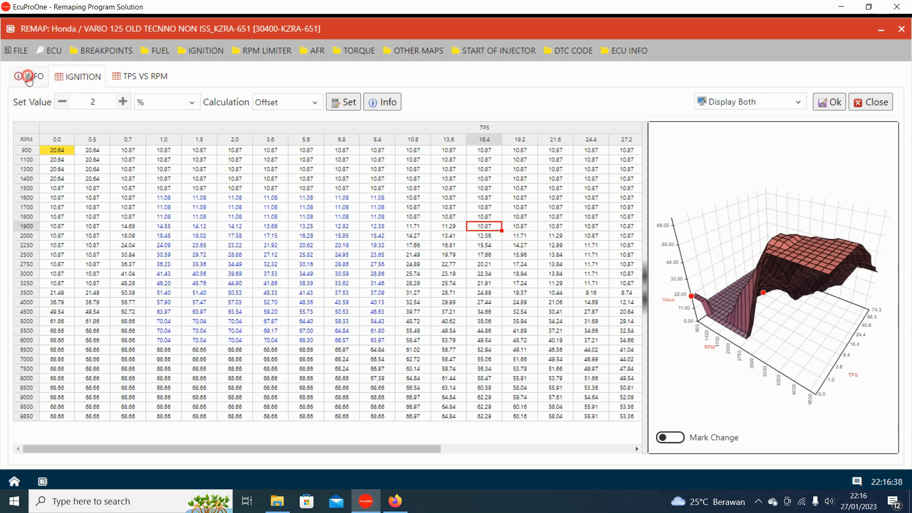
pyautogui.click(28, 76)
pyautogui.scroll(-3, 308, 386)
pyautogui.scroll(3, 268, 346)
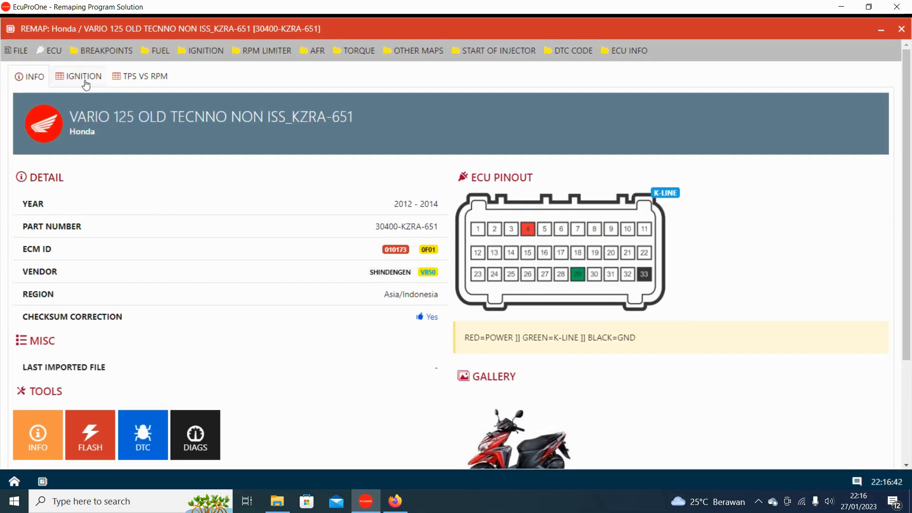